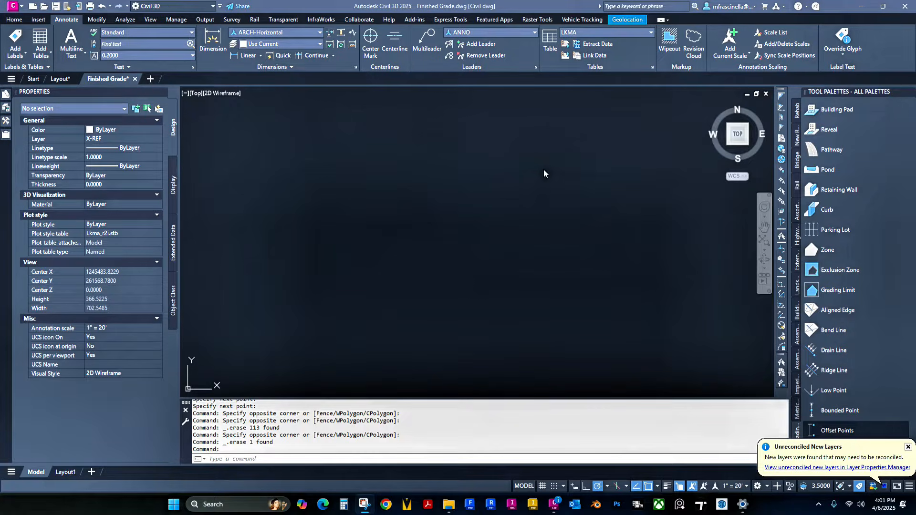
# Step: Choose Basemap.dwg from the XREF Design Files folder in Parking Lot Tutorial's Civil dwg folder as the drawing reference to attach
pyautogui.moveTo(114, 84)
pyautogui.click(7, 136)
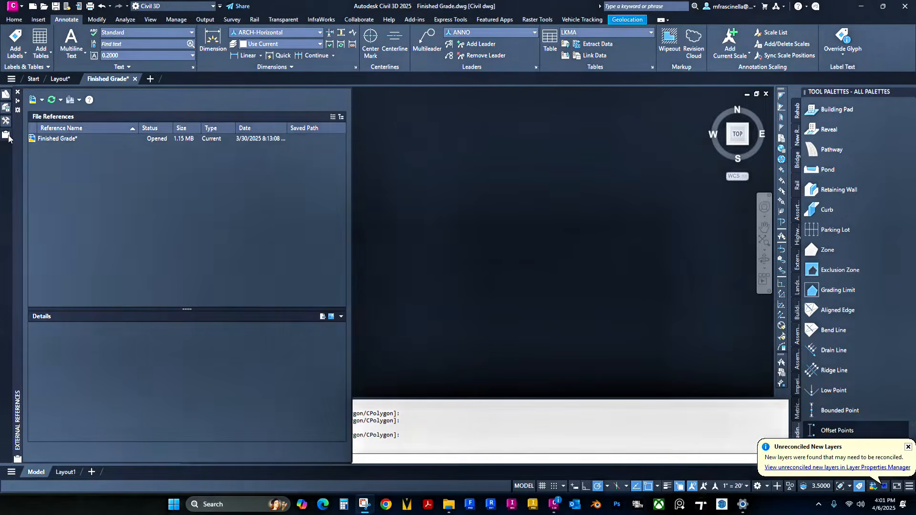
pyautogui.click(35, 102)
pyautogui.click(495, 162)
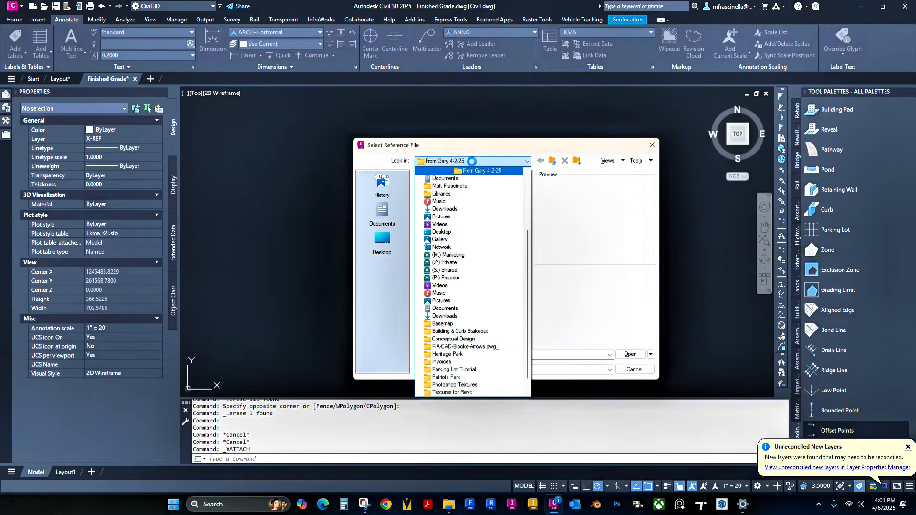
pyautogui.scroll(4, 458, 171)
pyautogui.click(461, 175)
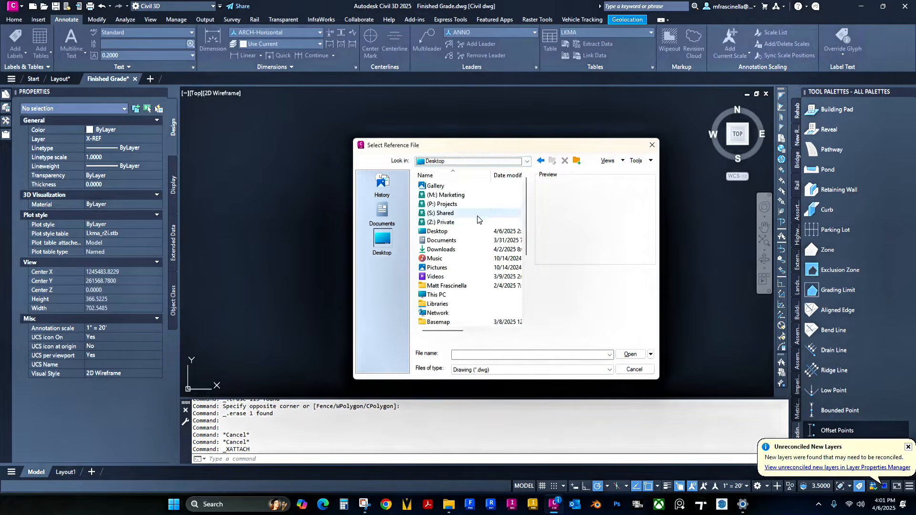
pyautogui.scroll(-1, 474, 283)
pyautogui.scroll(-3, 474, 283)
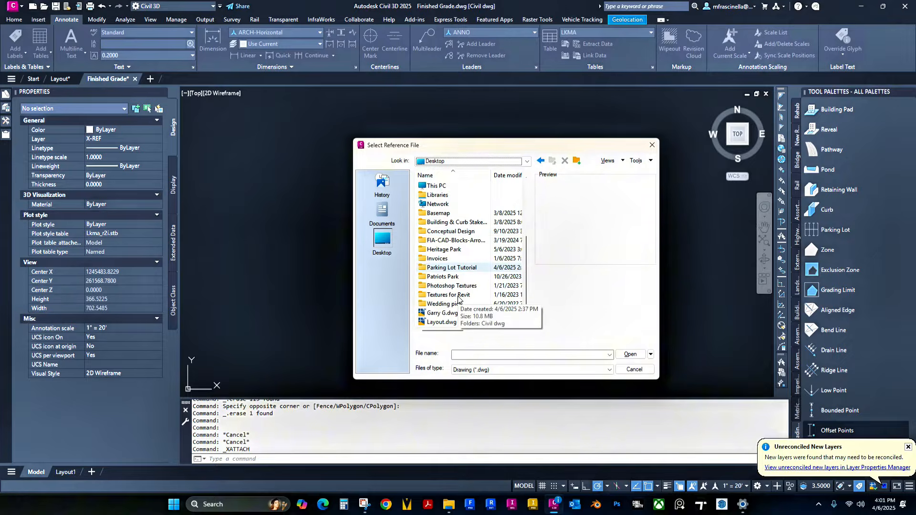
pyautogui.doubleClick(456, 267)
pyautogui.doubleClick(441, 186)
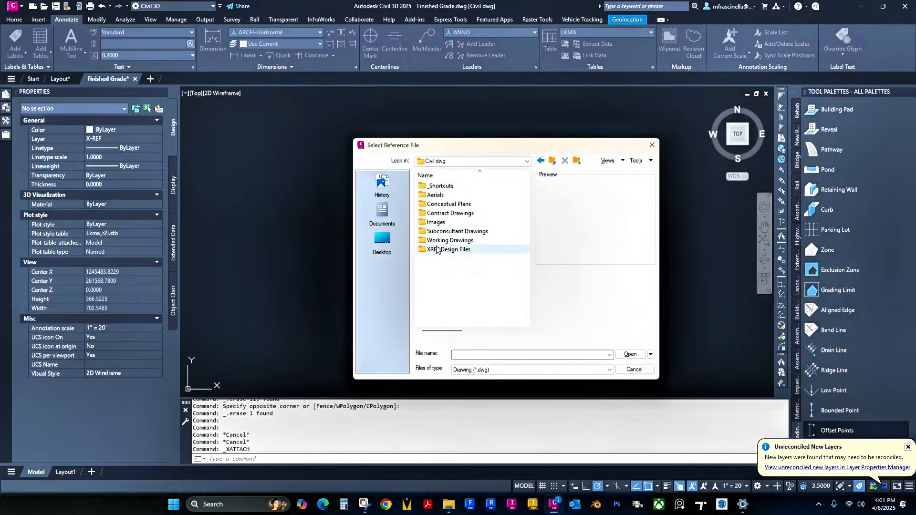
pyautogui.doubleClick(438, 250)
pyautogui.click(444, 194)
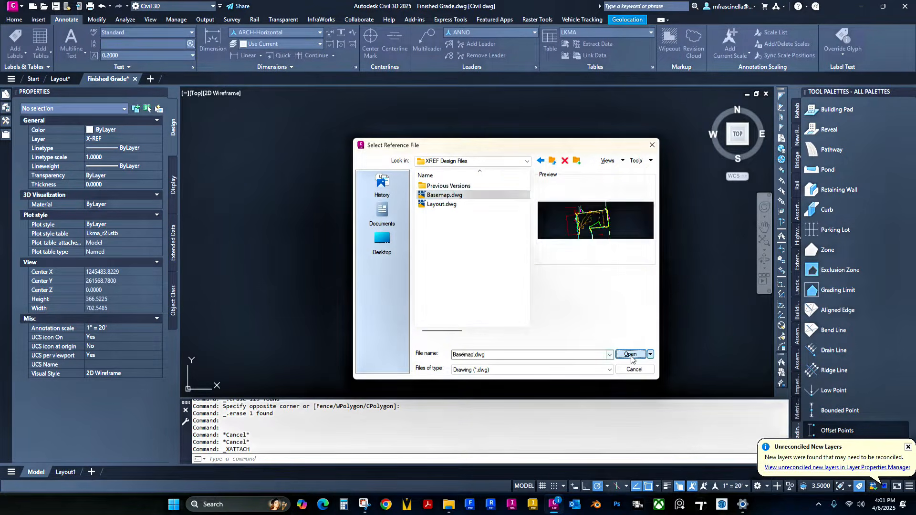
pyautogui.click(632, 355)
# Step: Attach Basemap as an overlay with a relative path, scale 1.00 and insertion point 0,0,0
pyautogui.click(489, 344)
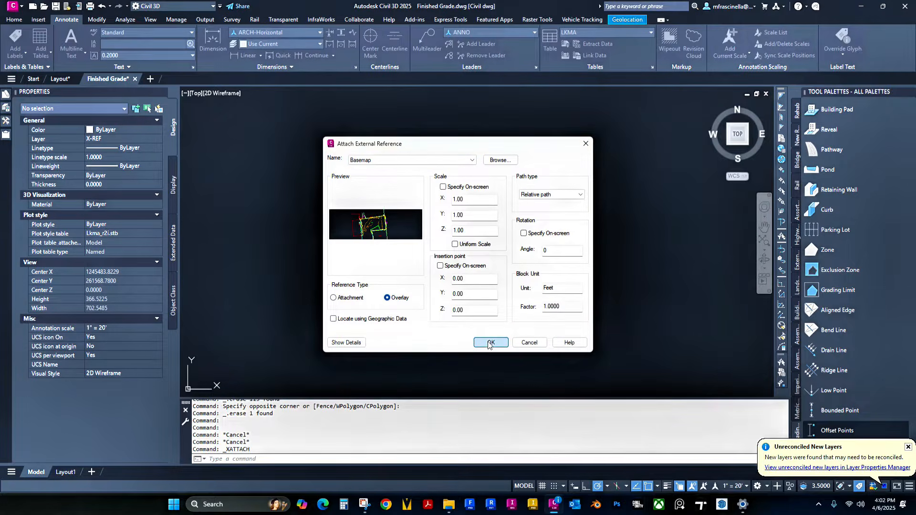
pyautogui.moveTo(229, 238); pyautogui.dragTo(618, 244, button='middle')
pyautogui.scroll(-4, 554, 242)
pyautogui.moveTo(745, 262)
pyautogui.mouseDown(button='middle')
pyautogui.moveTo(432, 273)
pyautogui.moveTo(455, 273)
pyautogui.mouseUp(button='middle')
pyautogui.scroll(4, 446, 257)
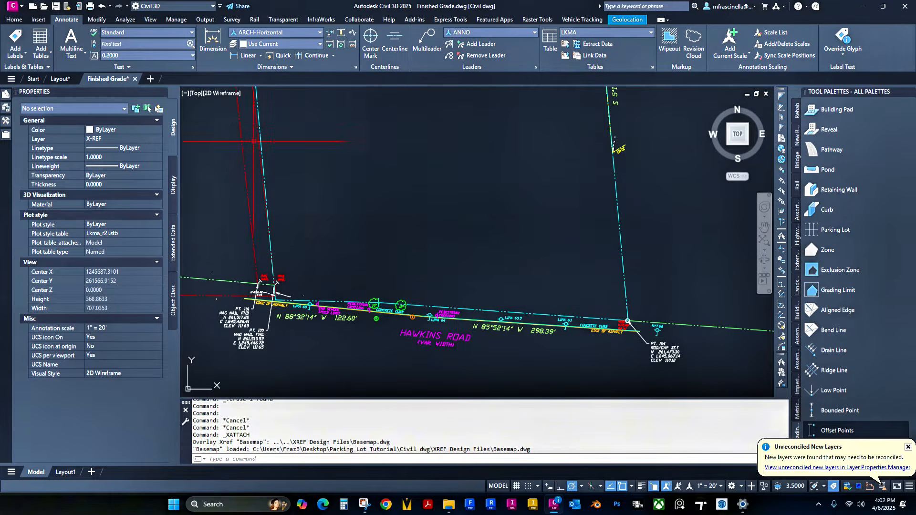
# Step: In the Layout drawing, copy the entire parking lot linework with base point 0,0
pyautogui.click(63, 80)
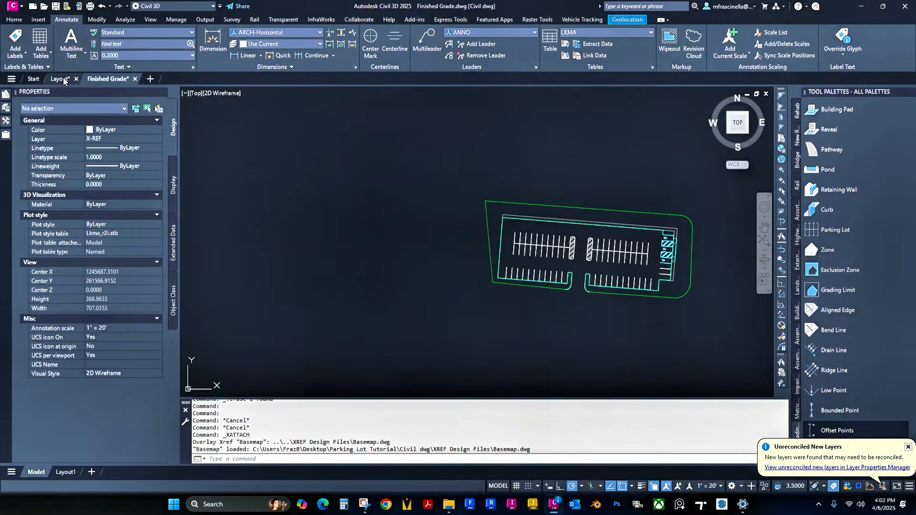
pyautogui.scroll(-2, 325, 161)
pyautogui.click(326, 160)
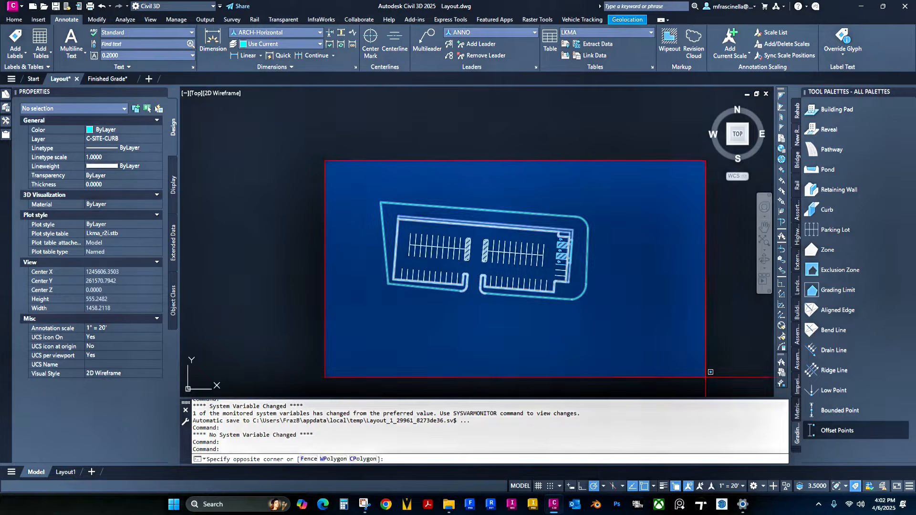
pyautogui.click(710, 378)
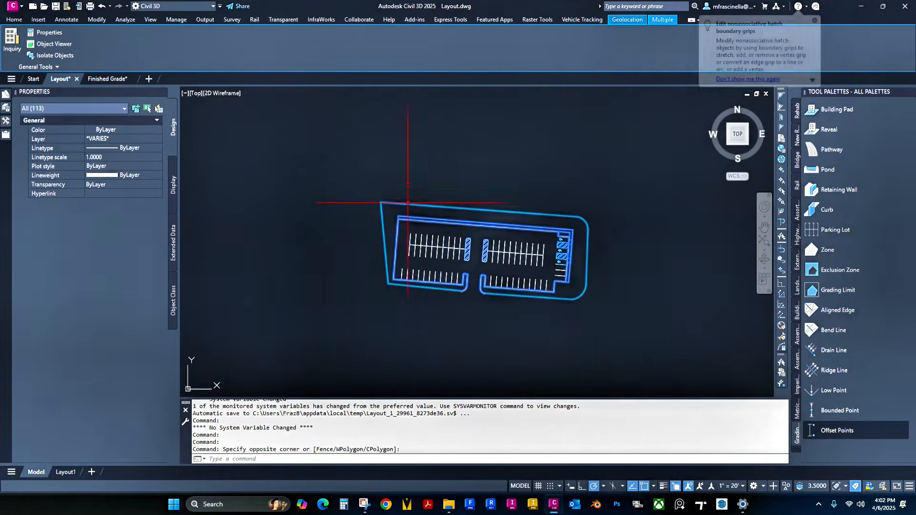
pyautogui.rightClick(430, 186)
pyautogui.moveTo(457, 224)
pyautogui.click(559, 243)
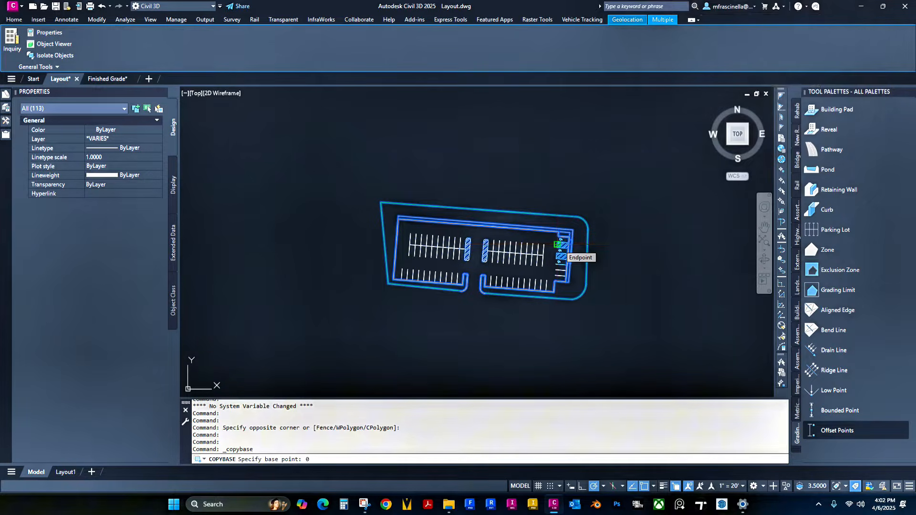
pyautogui.write('0,0')
pyautogui.press('Return')
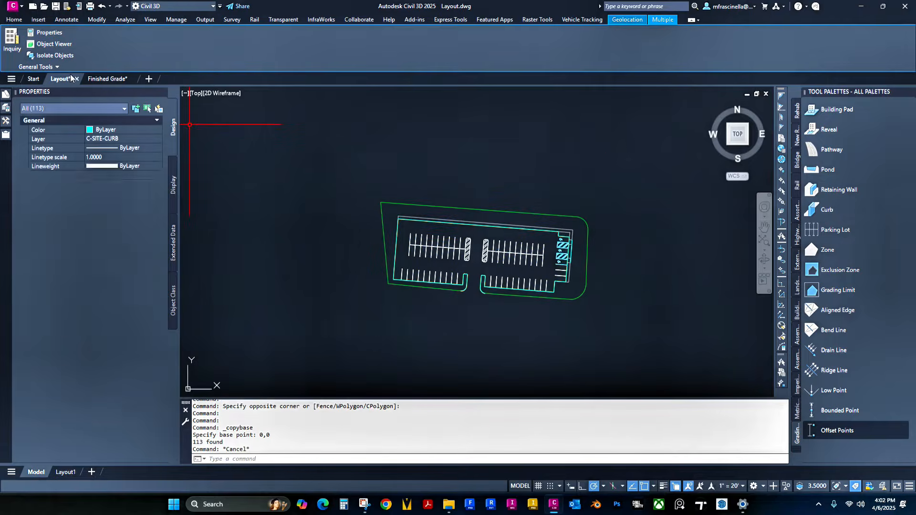
# Step: Paste the copied parking lot linework into the Finished Grade drawing at insertion point 0,0
pyautogui.click(107, 79)
pyautogui.rightClick(406, 212)
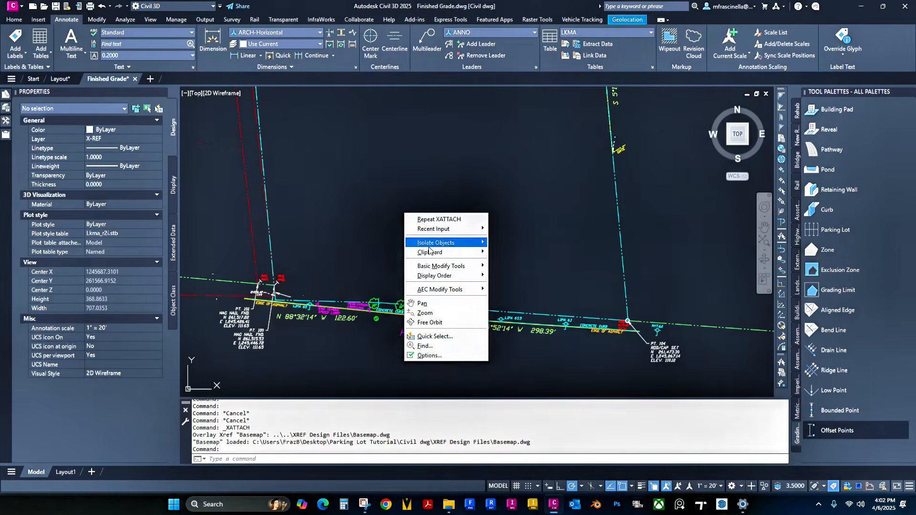
pyautogui.press('Escape')
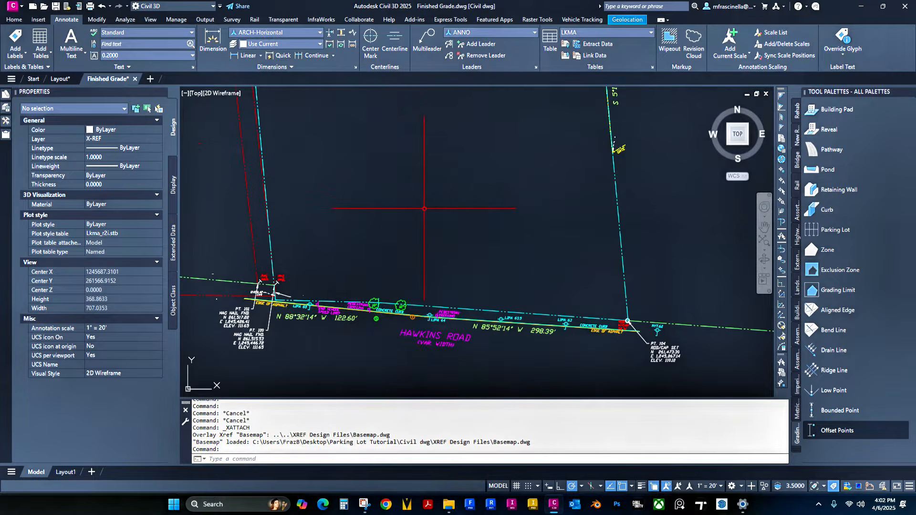
pyautogui.hotkey('ctrl', 'v')
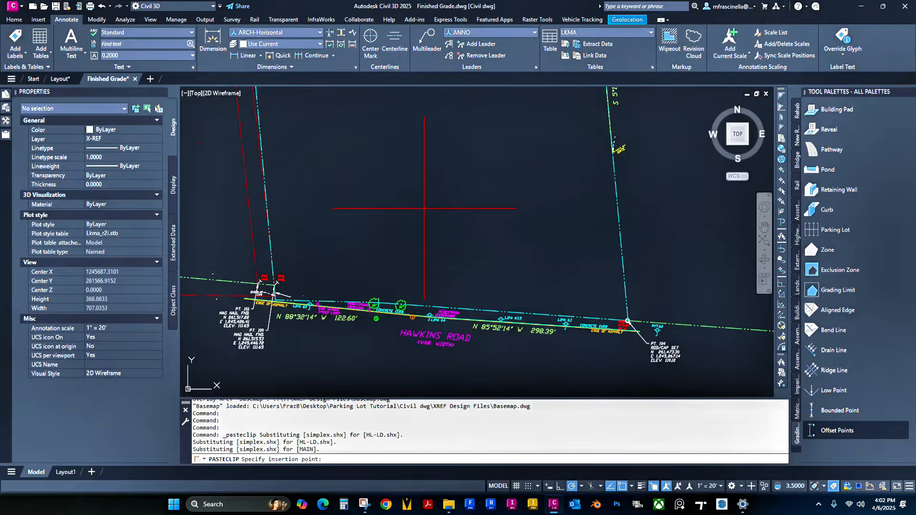
pyautogui.write('0,0')
pyautogui.press('Return')
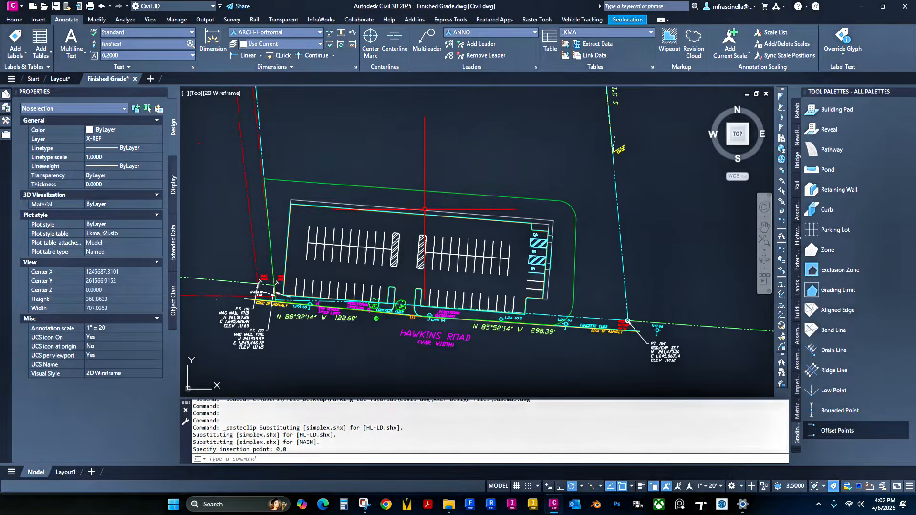
pyautogui.moveTo(438, 231)
pyautogui.mouseDown(button='middle')
pyautogui.moveTo(459, 237)
pyautogui.moveTo(452, 226)
pyautogui.mouseUp(button='middle')
pyautogui.moveTo(401, 167); pyautogui.dragTo(403, 168, button='middle')
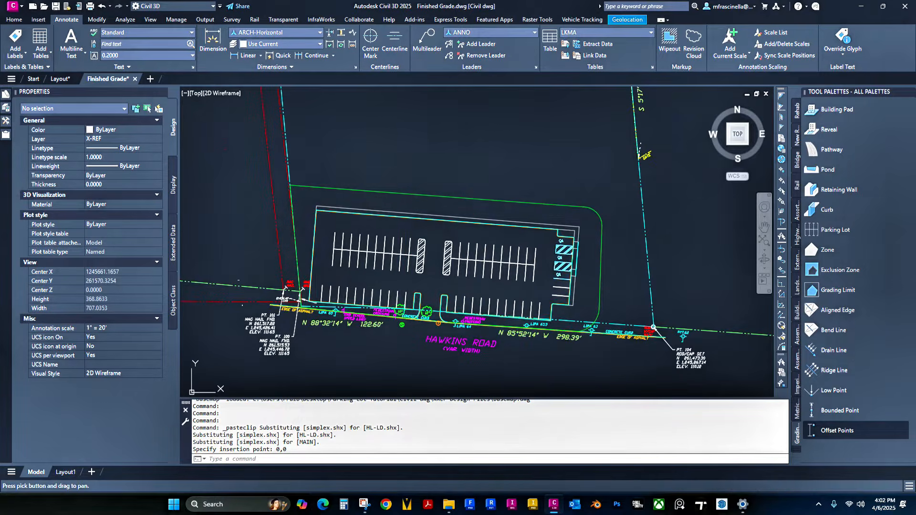
pyautogui.moveTo(405, 217); pyautogui.dragTo(406, 211, button='middle')
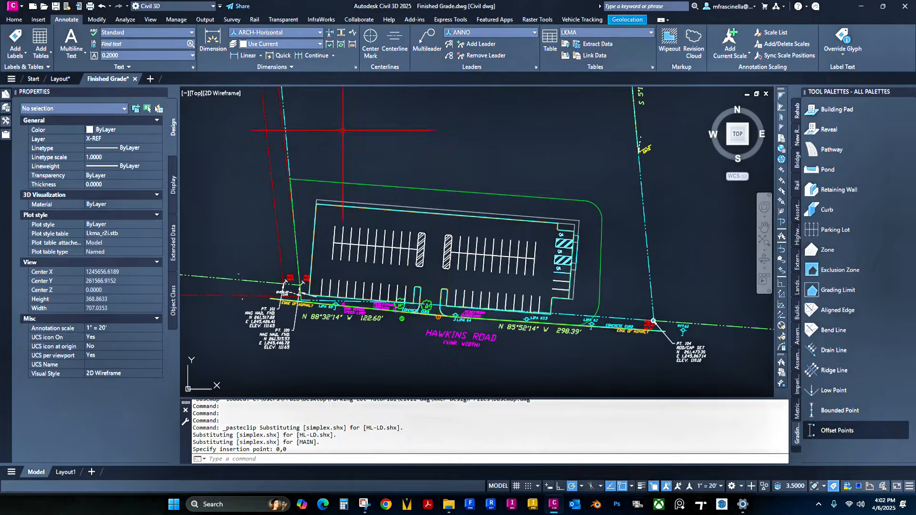
# Step: Set the data shortcuts working folder to the Parking Lot Tutorial folder on the Desktop
pyautogui.click(9, 122)
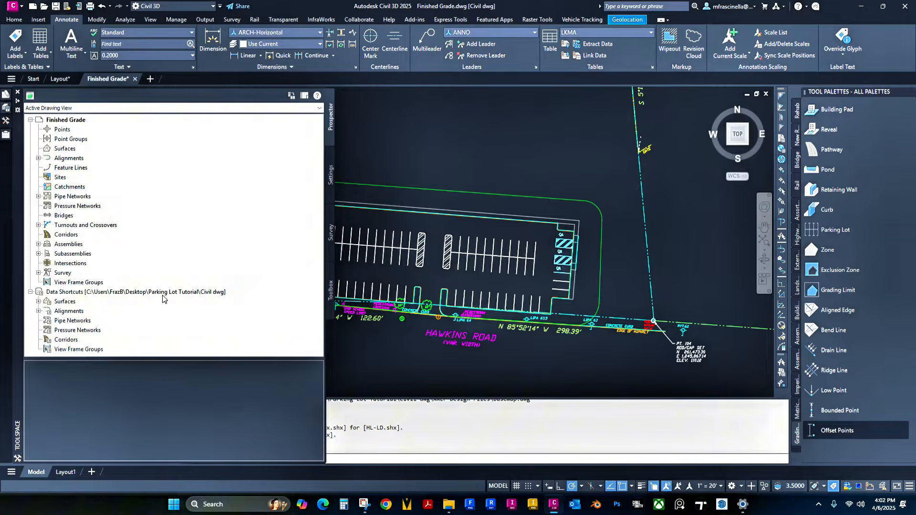
pyautogui.click(98, 293)
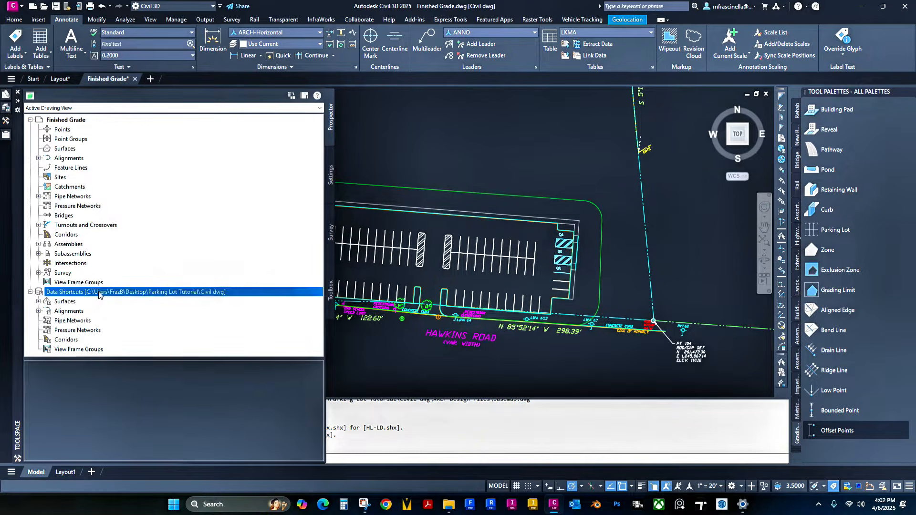
pyautogui.rightClick(99, 293)
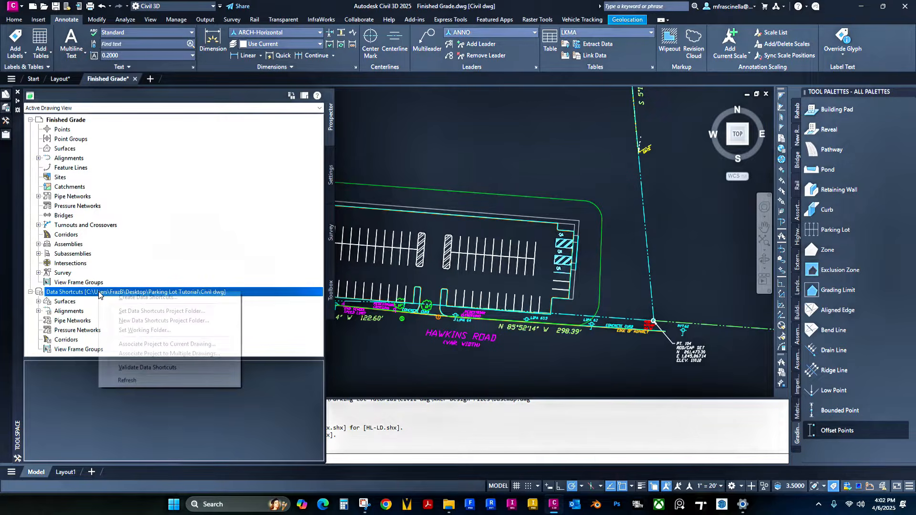
pyautogui.click(145, 330)
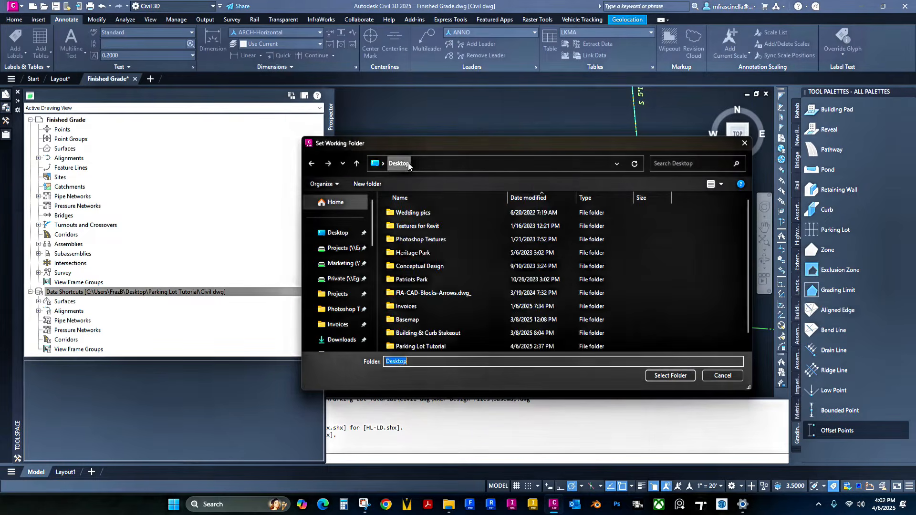
pyautogui.click(414, 345)
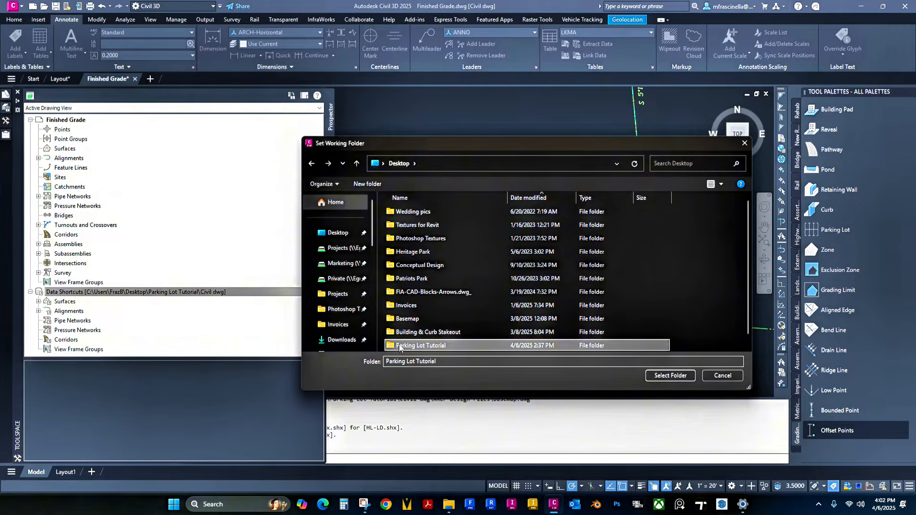
pyautogui.click(670, 375)
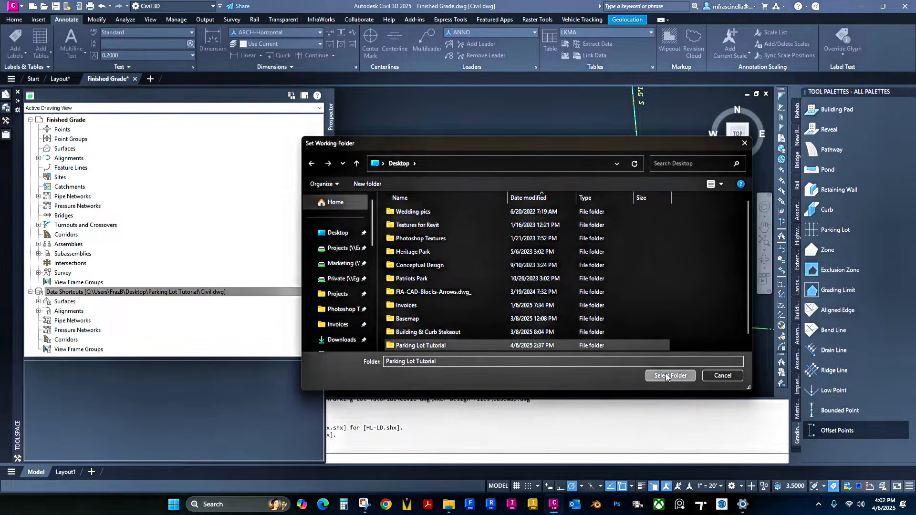
# Step: Create a reference to the Exist. surface data shortcut on layer C-TOPO with the Existing Contours 1' and 5' style
pyautogui.click(67, 301)
pyautogui.click(38, 302)
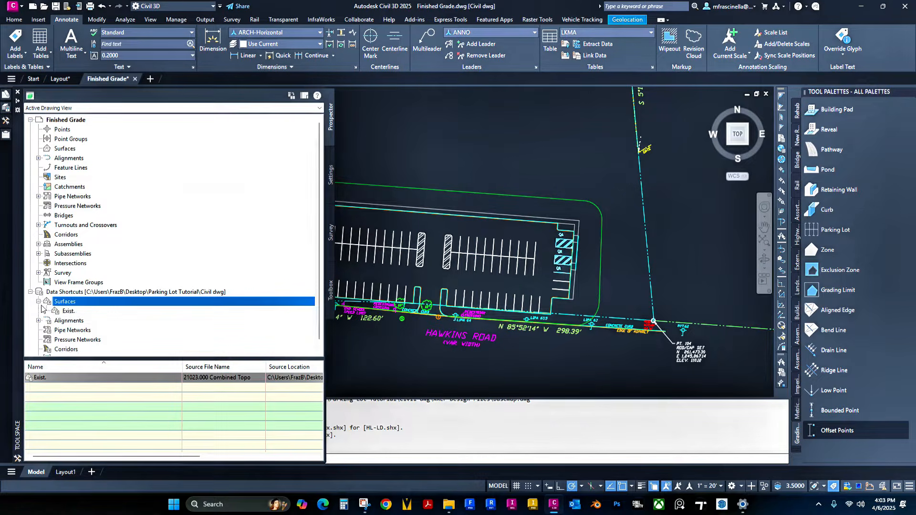
pyautogui.click(71, 311)
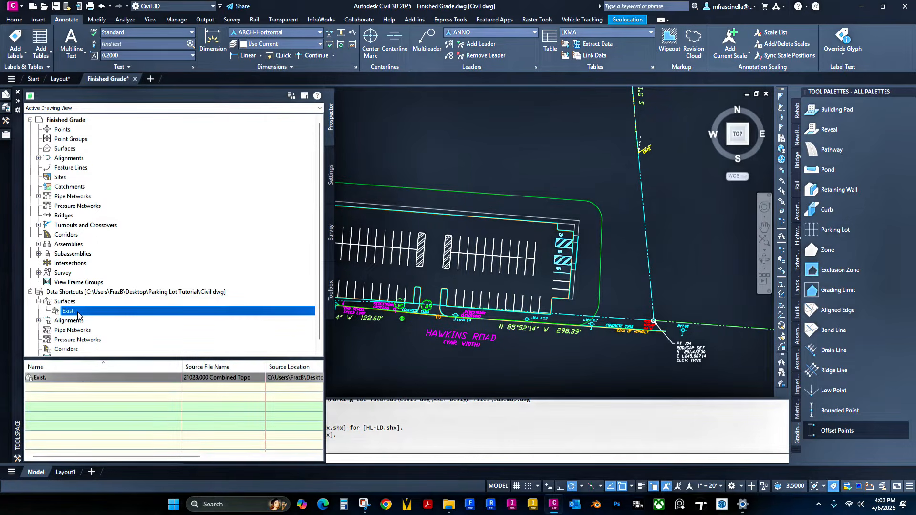
pyautogui.rightClick(77, 315)
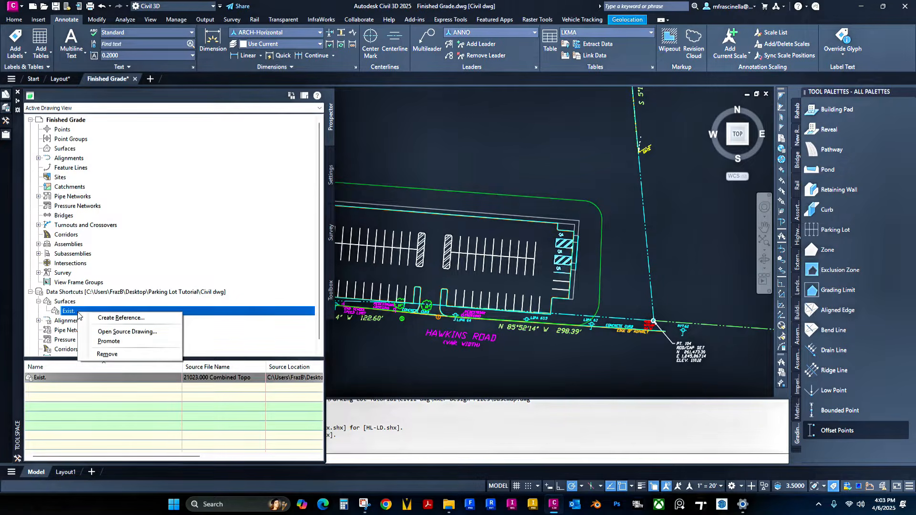
pyautogui.click(114, 318)
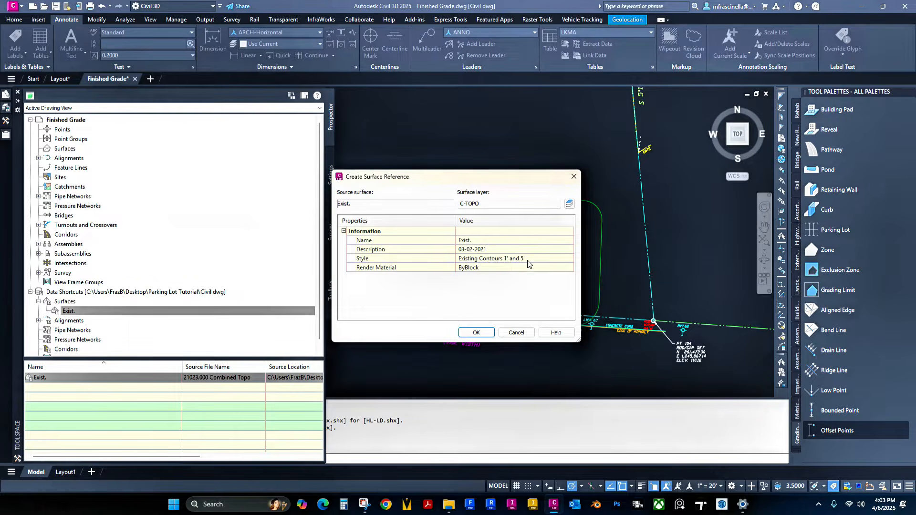
pyautogui.click(477, 333)
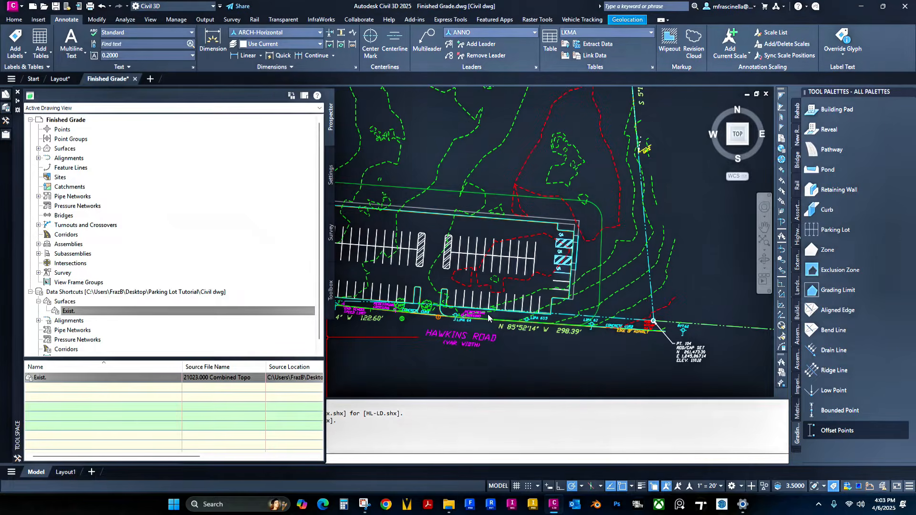
pyautogui.moveTo(529, 200); pyautogui.dragTo(639, 207, button='middle')
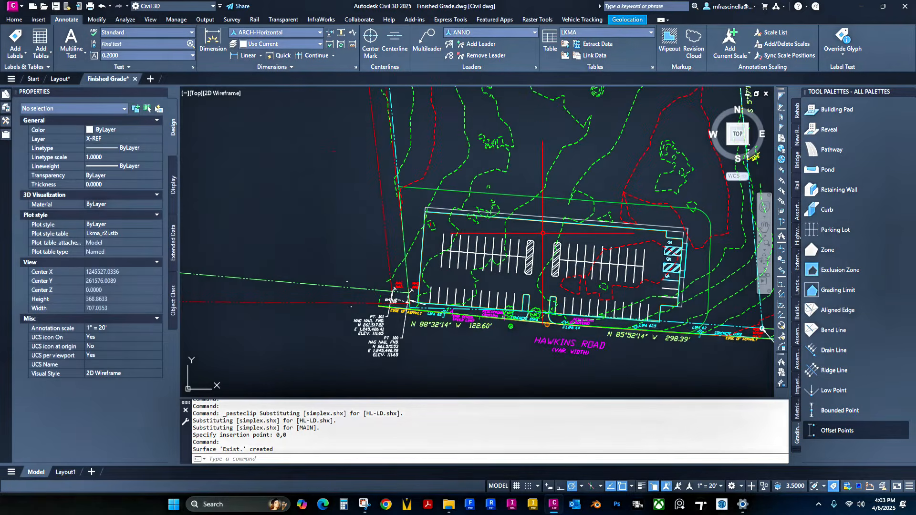
pyautogui.moveTo(572, 180)
pyautogui.mouseDown(button='middle')
pyautogui.moveTo(533, 187)
pyautogui.moveTo(525, 206)
pyautogui.moveTo(487, 214)
pyautogui.mouseUp(button='middle')
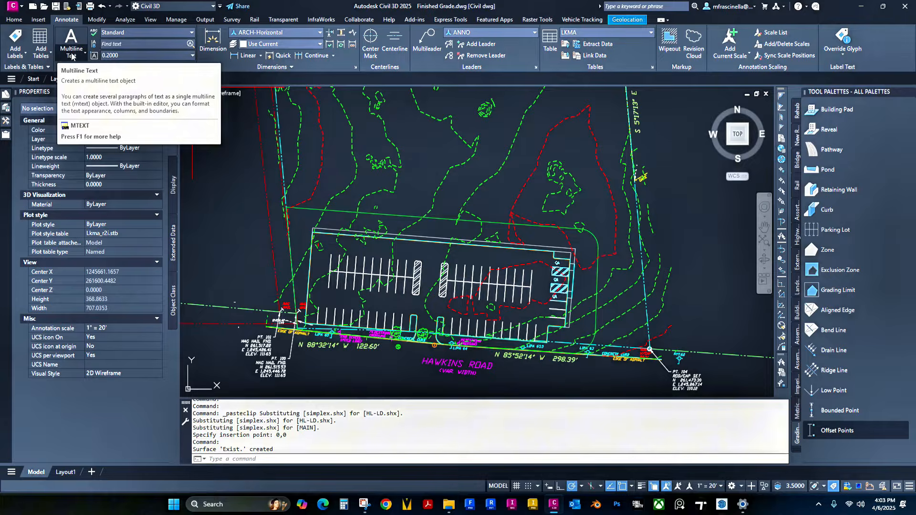
# Step: Start adding surface labels of type Contour - Multiple with the Existing Major Labels and Existing Minor Labels styles
pyautogui.click(20, 41)
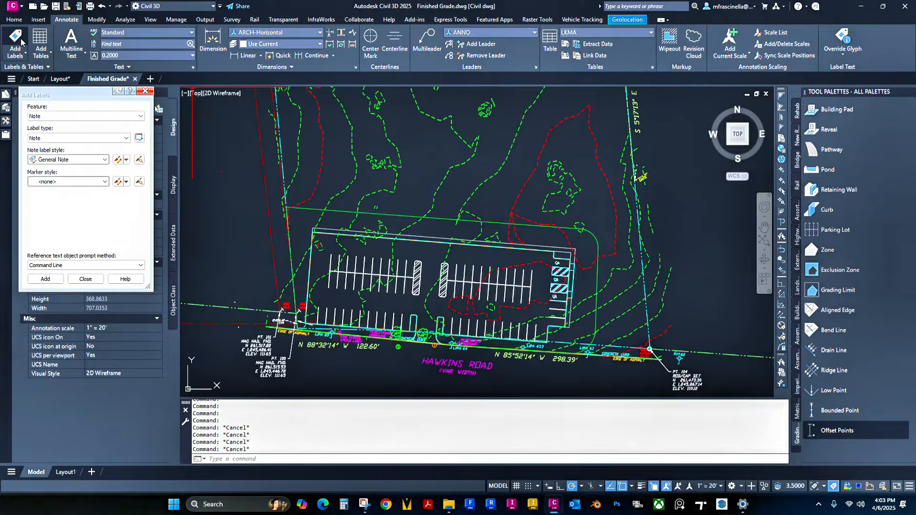
pyautogui.click(56, 116)
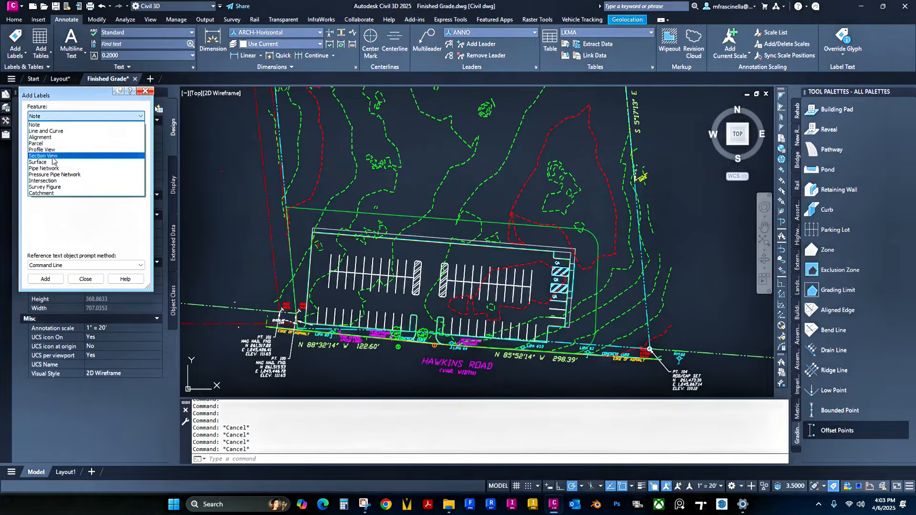
pyautogui.click(53, 162)
pyautogui.click(57, 138)
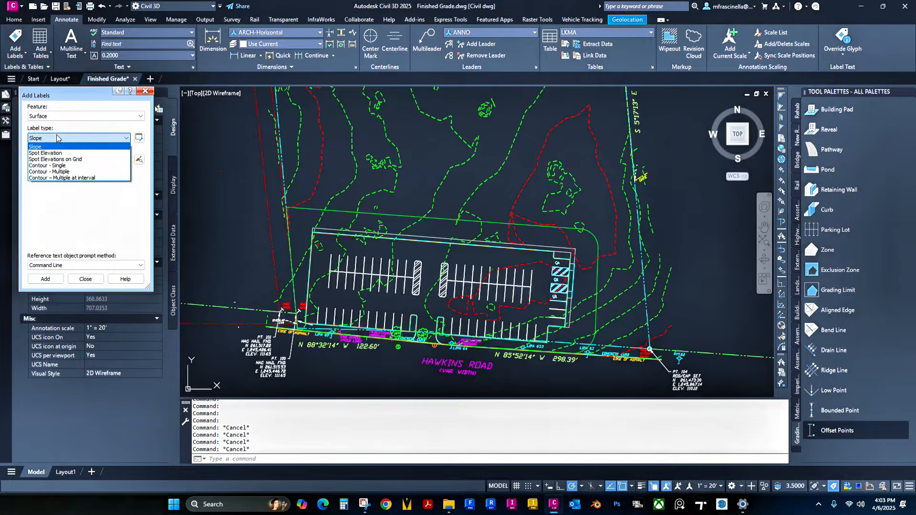
pyautogui.click(58, 172)
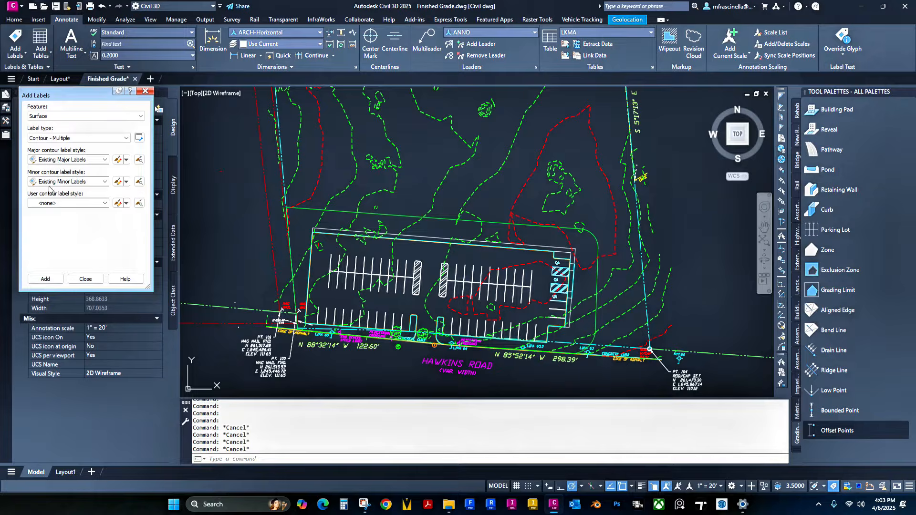
pyautogui.click(45, 280)
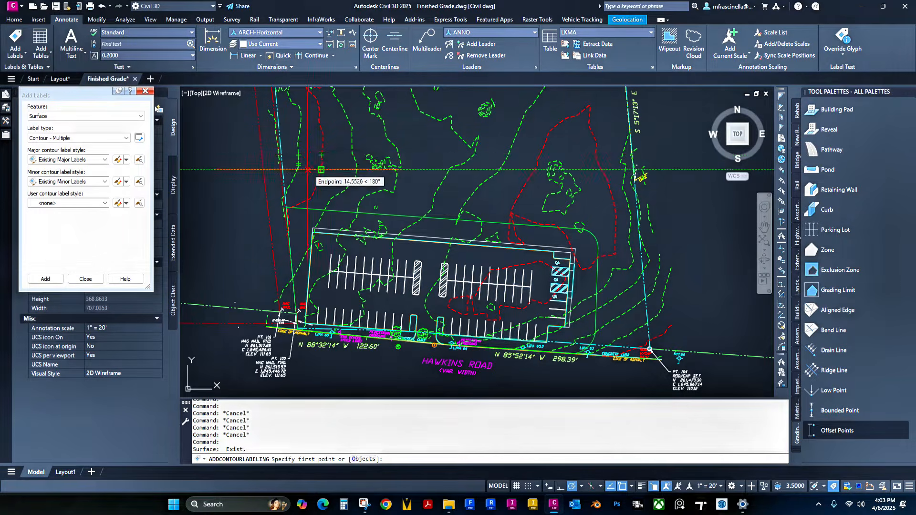
# Step: Place a contour label line diagonally across the Exist. surface, from west of the western property line to southeast of the parking lot
pyautogui.scroll(2, 321, 169)
pyautogui.moveTo(317, 138)
pyautogui.mouseDown(button='middle')
pyautogui.moveTo(338, 174)
pyautogui.moveTo(311, 203)
pyautogui.mouseUp(button='middle')
pyautogui.scroll(-2, 335, 176)
pyautogui.scroll(4, 312, 190)
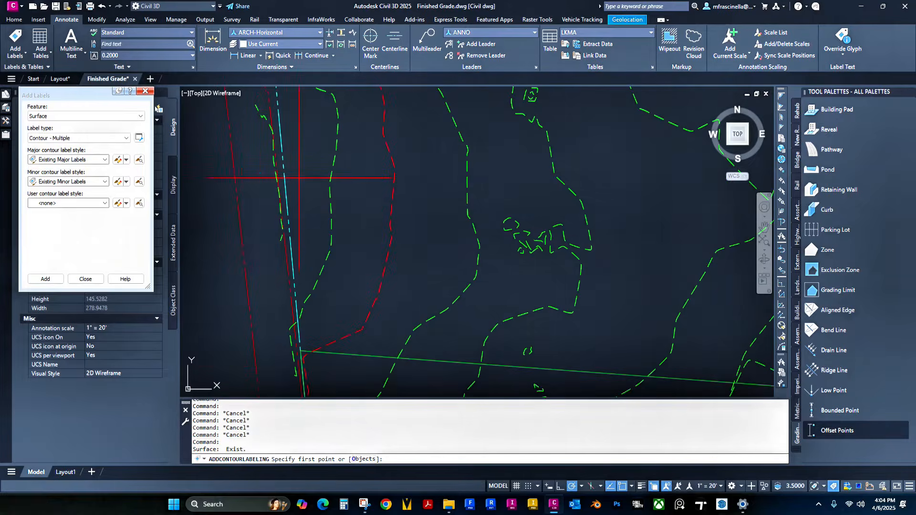
pyautogui.click(264, 173)
pyautogui.scroll(-4, 383, 190)
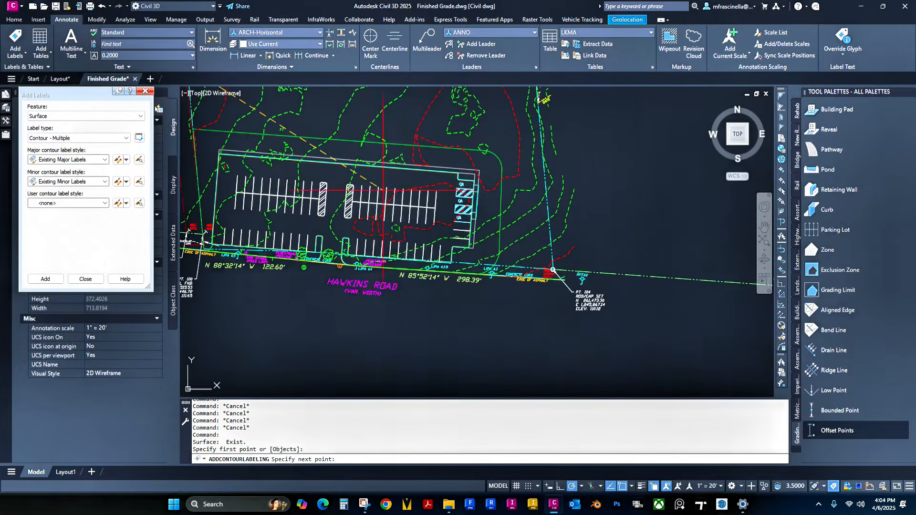
pyautogui.click(617, 297)
pyautogui.press('Return')
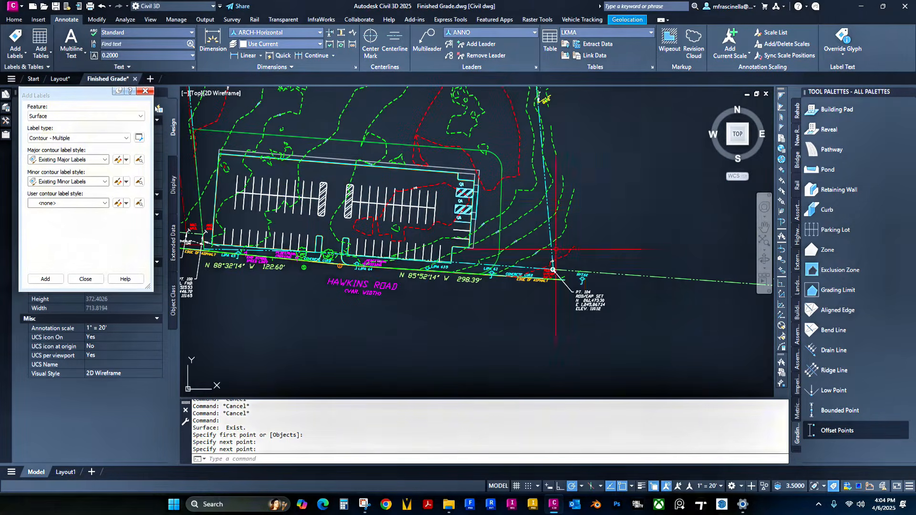
pyautogui.scroll(2, 556, 249)
pyautogui.scroll(-3, 597, 224)
pyautogui.scroll(3, 658, 185)
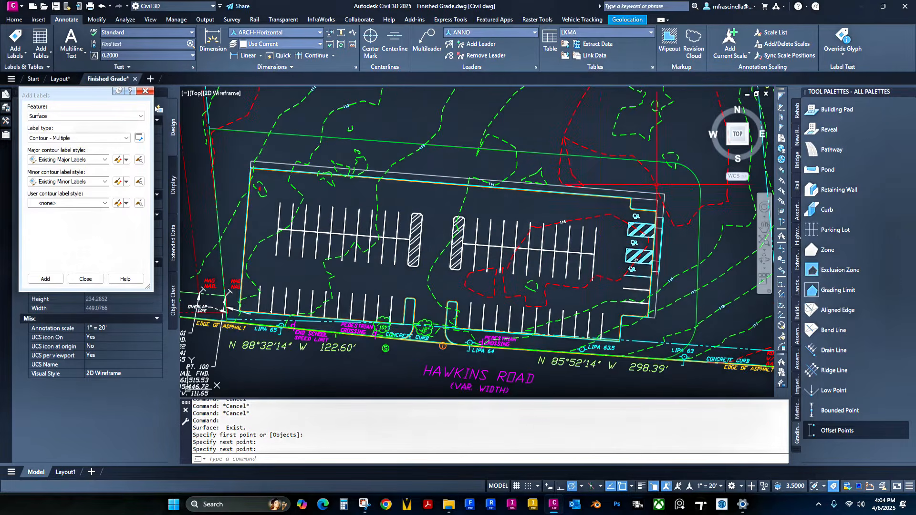
pyautogui.moveTo(378, 225); pyautogui.dragTo(397, 214, button='middle')
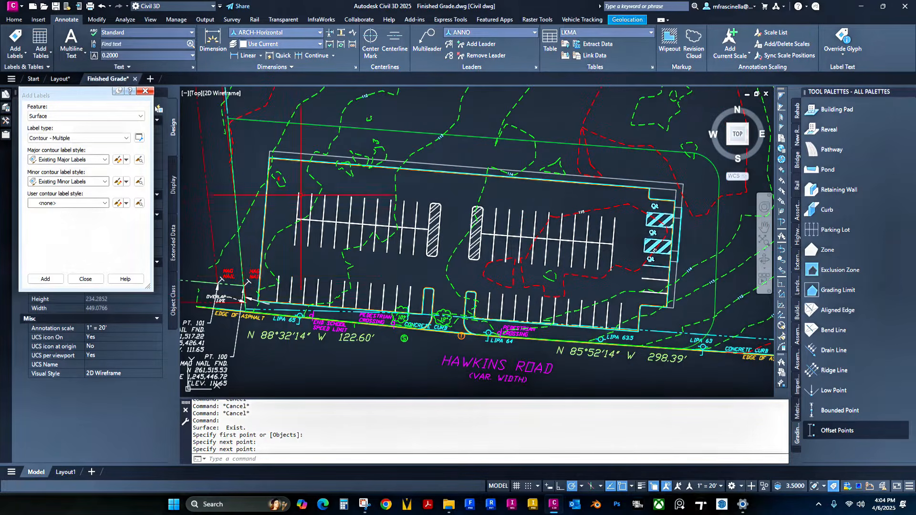
pyautogui.moveTo(301, 195); pyautogui.dragTo(302, 208, button='middle')
pyautogui.moveTo(313, 254); pyautogui.dragTo(315, 272, button='middle')
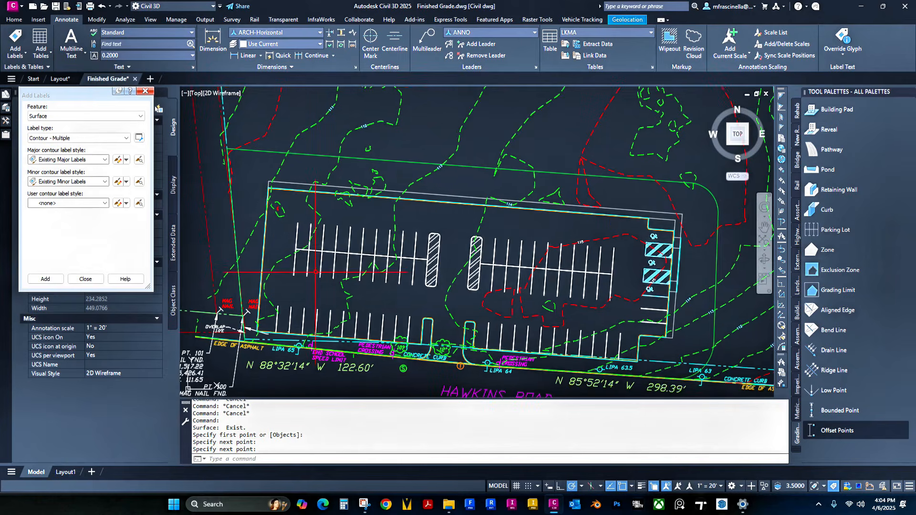
# Step: Draw a diagonal polyline across the parking lot from its northeast outer sidewalk corner to the southwest curb corner
pyautogui.click(14, 19)
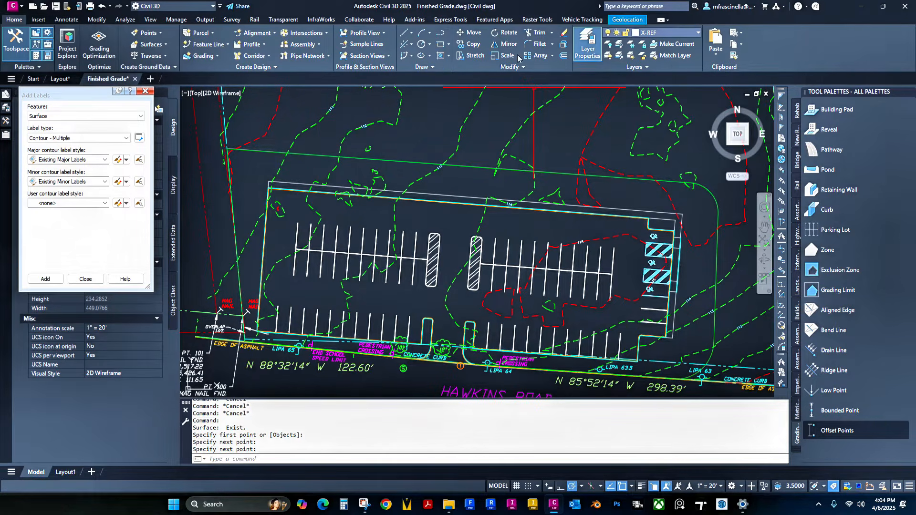
pyautogui.click(440, 32)
pyautogui.scroll(2, 690, 226)
pyautogui.click(679, 208)
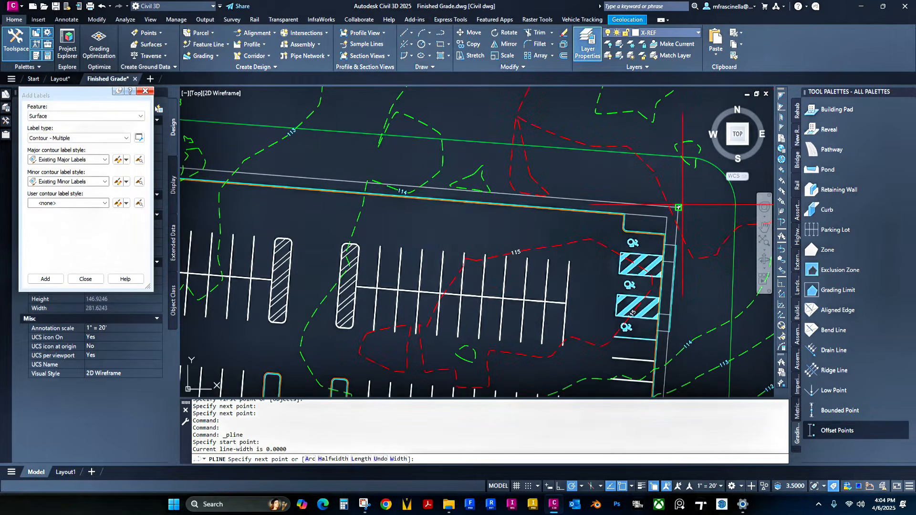
pyautogui.scroll(-3, 678, 207)
pyautogui.scroll(4, 357, 256)
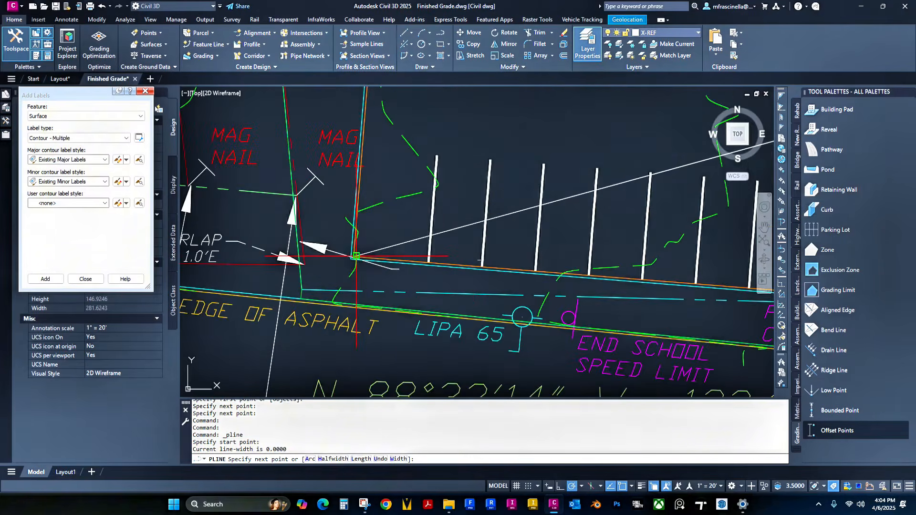
pyautogui.scroll(3, 357, 257)
pyautogui.click(352, 262)
pyautogui.scroll(-5, 482, 191)
pyautogui.moveTo(726, 139); pyautogui.dragTo(615, 205, button='middle')
pyautogui.press('Escape')
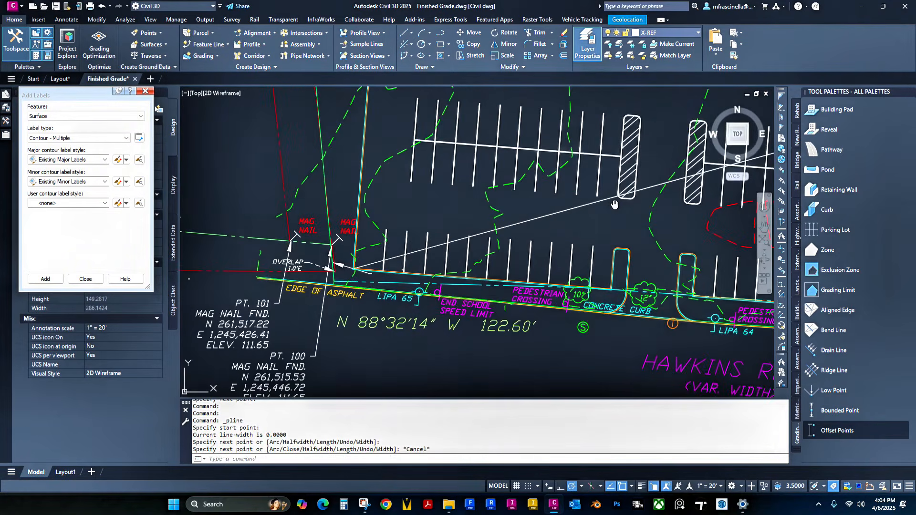
# Step: Set the UCS origin at the parking lot's southwest corner and align its X-axis with the diagonal polyline
pyautogui.scroll(-5, 615, 204)
pyautogui.scroll(1, 614, 204)
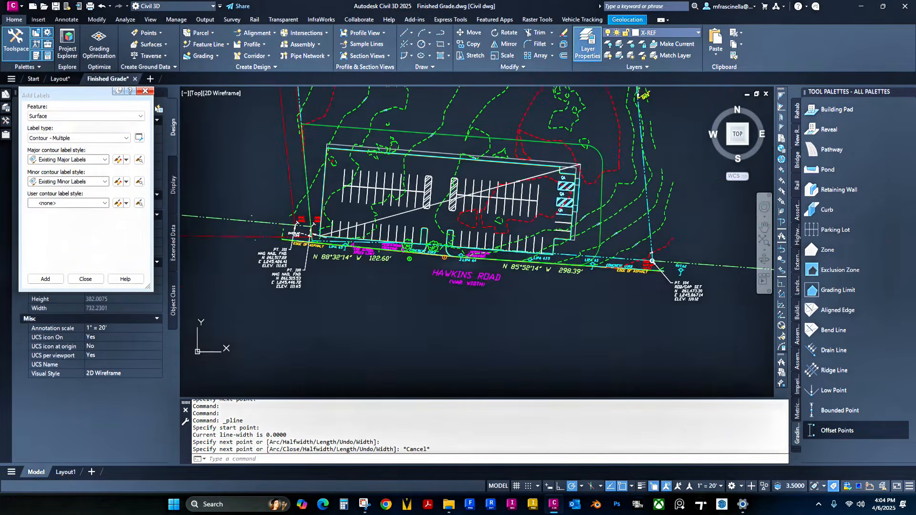
pyautogui.moveTo(472, 189); pyautogui.dragTo(475, 212, button='middle')
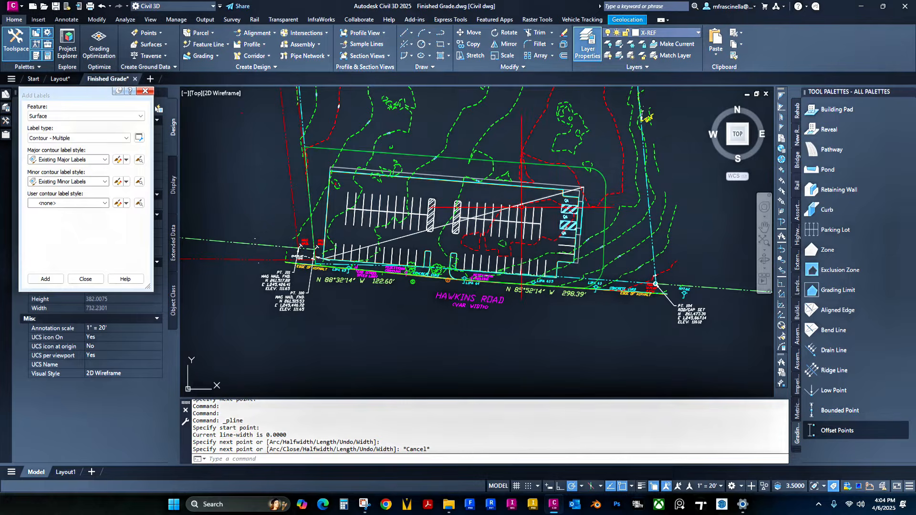
pyautogui.moveTo(611, 219); pyautogui.dragTo(609, 199, button='middle')
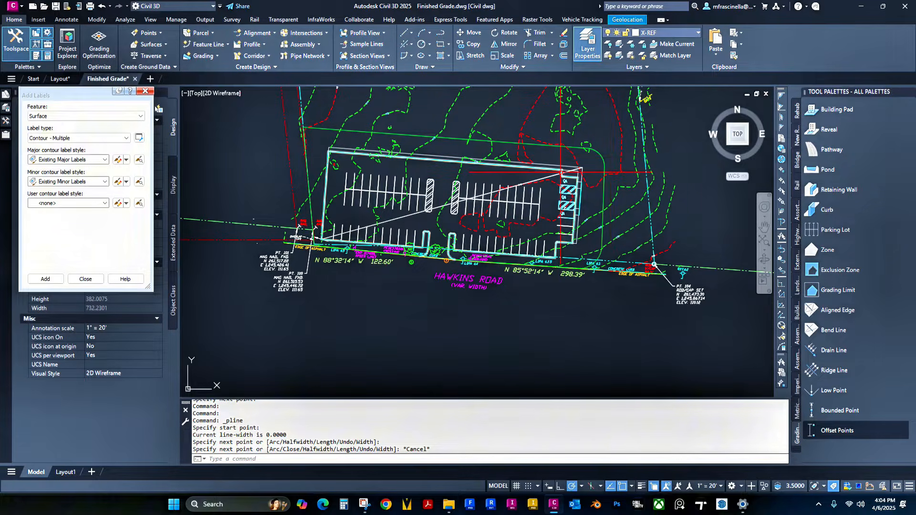
pyautogui.write('ucs')
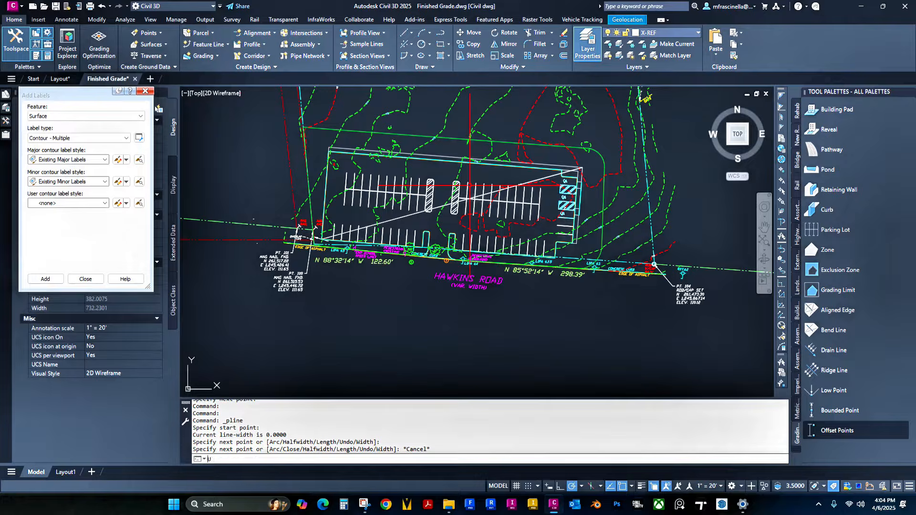
pyautogui.press('Return')
pyautogui.scroll(10, 348, 210)
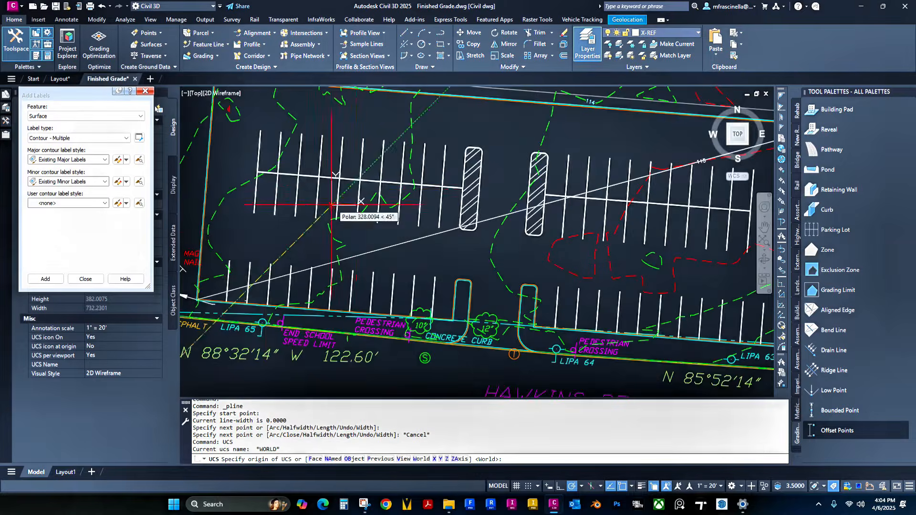
pyautogui.click(406, 240)
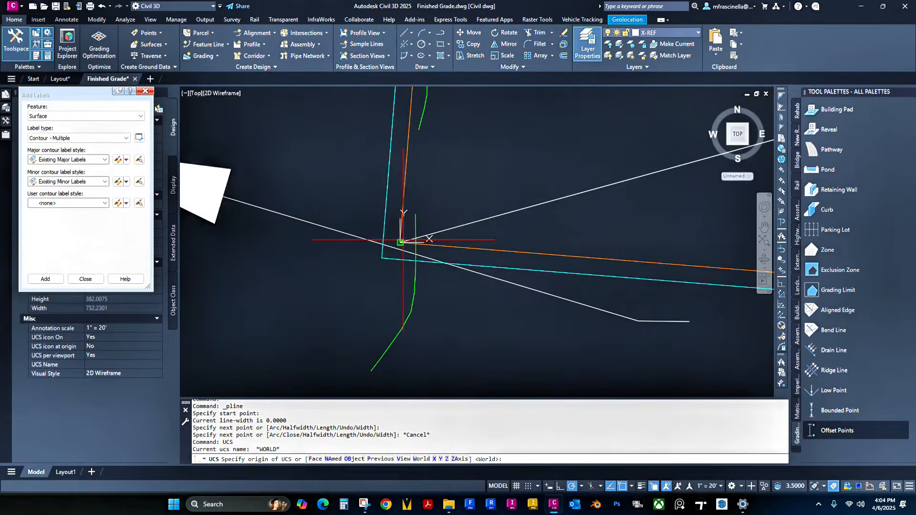
pyautogui.scroll(-8, 408, 243)
pyautogui.moveTo(410, 251)
pyautogui.mouseDown(button='middle')
pyautogui.moveTo(409, 230)
pyautogui.moveTo(508, 179)
pyautogui.mouseUp(button='middle')
pyautogui.click(409, 230)
pyautogui.press('Return')
pyautogui.scroll(-1, 399, 201)
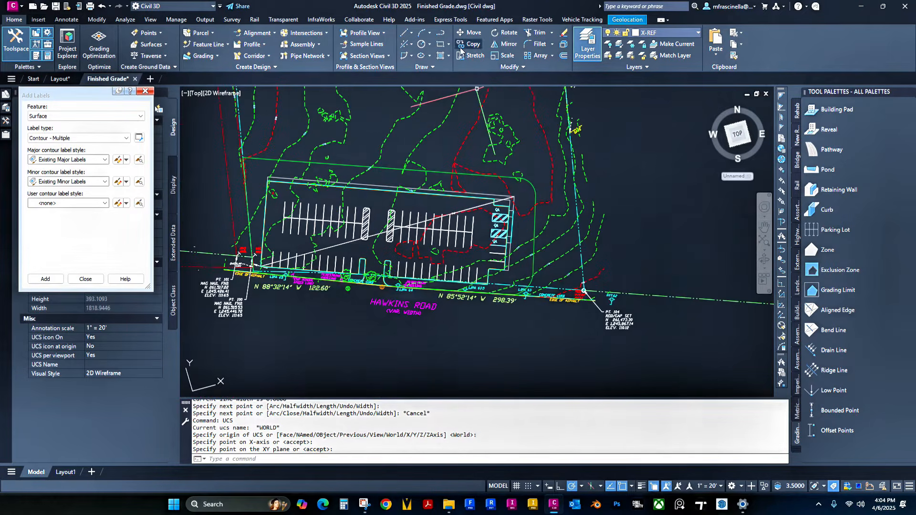
# Step: Draw a rectangle in the rotated UCS from the diagonal's northeast end to an opposite corner southwest of Hawkins Road
pyautogui.click(440, 44)
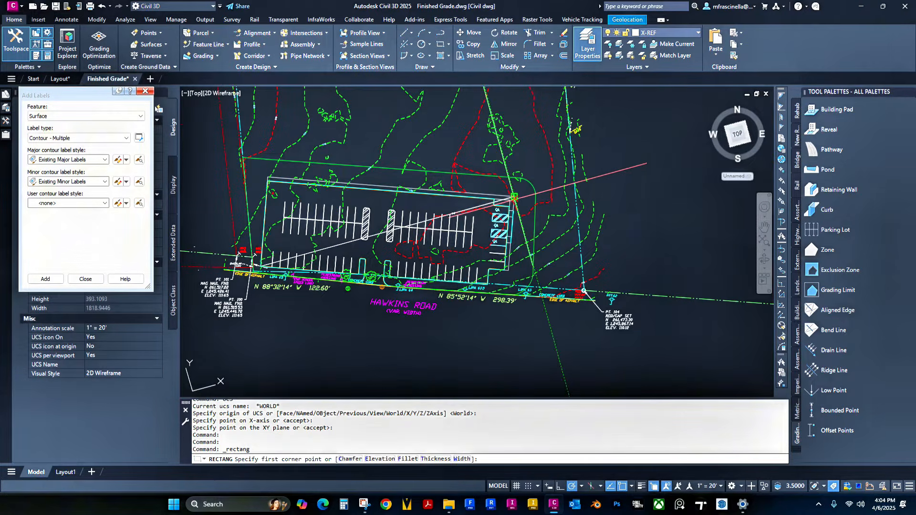
pyautogui.scroll(5, 520, 215)
pyautogui.moveTo(521, 215); pyautogui.dragTo(438, 151, button='middle')
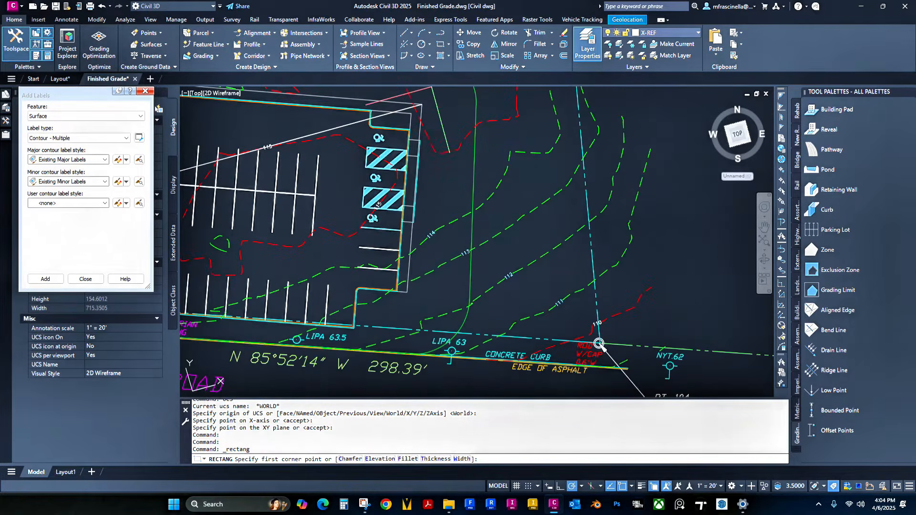
pyautogui.scroll(-1, 427, 103)
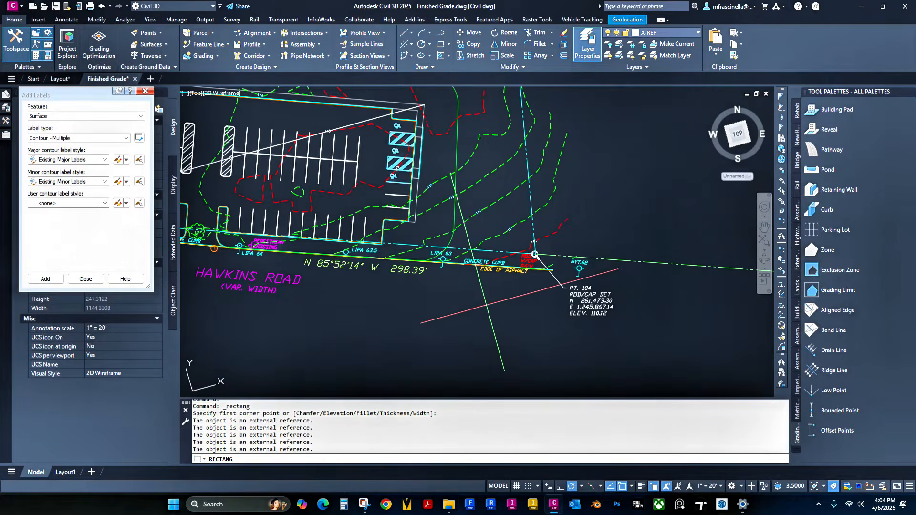
pyautogui.moveTo(412, 89); pyautogui.dragTo(453, 274, button='middle')
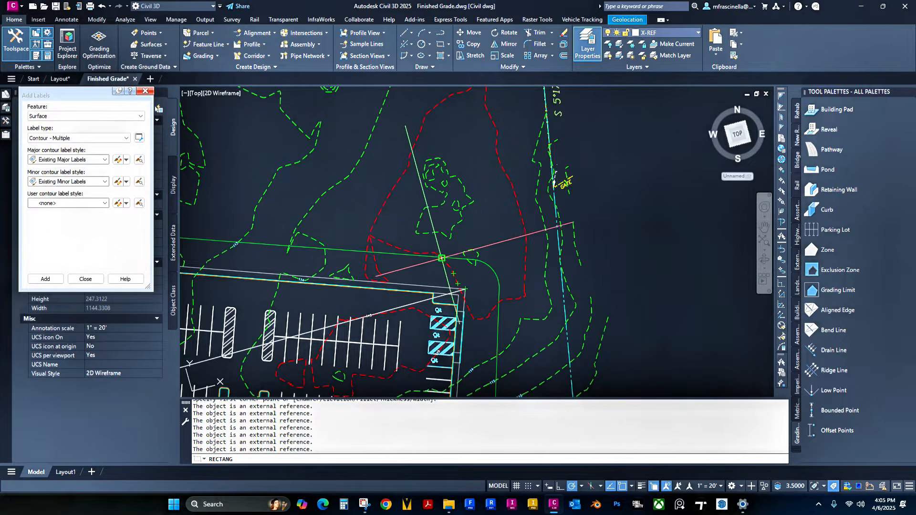
pyautogui.click(465, 290)
pyautogui.moveTo(268, 349); pyautogui.dragTo(539, 115, button='middle')
pyautogui.click(351, 329)
pyautogui.moveTo(759, 261); pyautogui.dragTo(532, 330, button='middle')
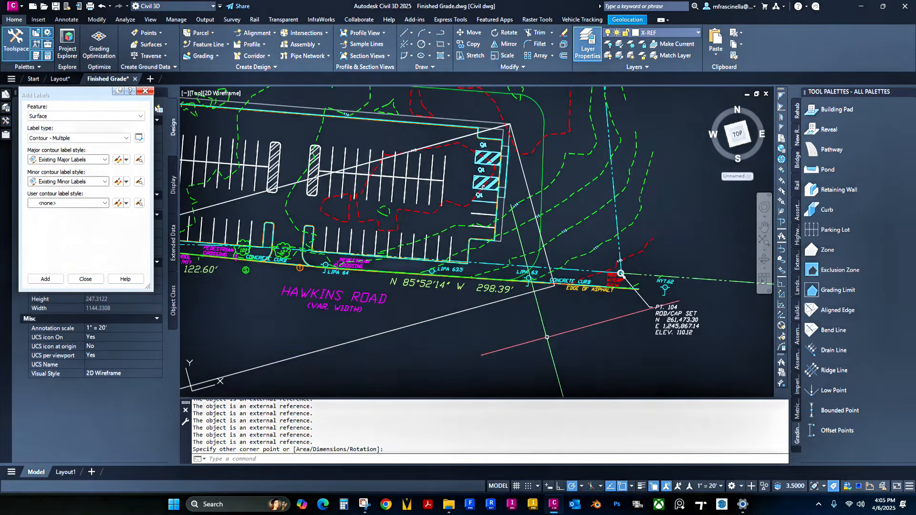
# Step: Stretch the rectangle's two corners at the diagonal's ends northward, perpendicular to the diagonal, so the rectangle spans both sides of it
pyautogui.click(542, 331)
pyautogui.click(428, 312)
pyautogui.moveTo(510, 124); pyautogui.dragTo(541, 188, button='middle')
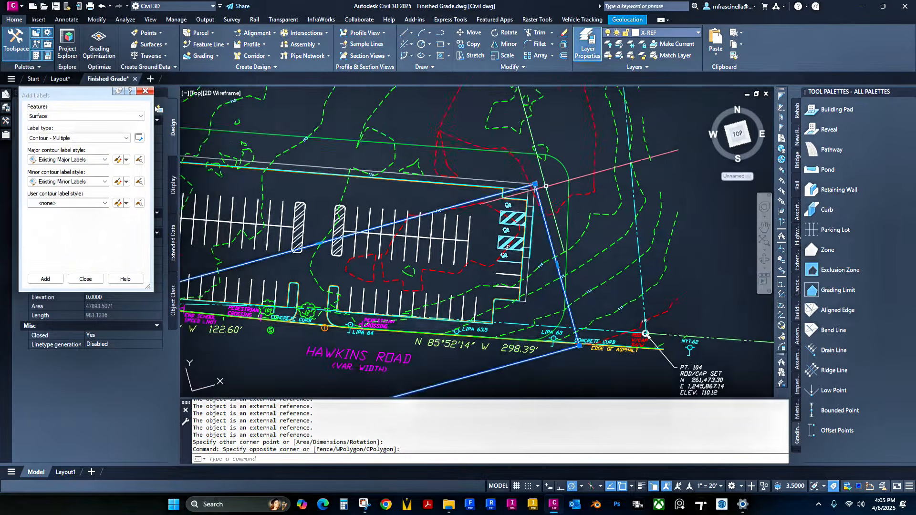
pyautogui.scroll(-1, 540, 188)
pyautogui.scroll(2, 541, 188)
pyautogui.click(541, 188)
pyautogui.scroll(-2, 513, 89)
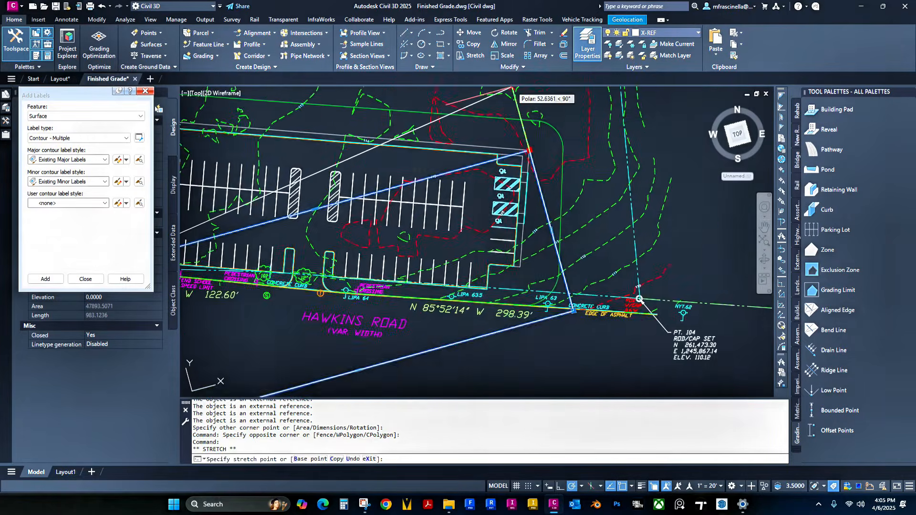
pyautogui.moveTo(513, 88); pyautogui.dragTo(530, 230, button='middle')
pyautogui.click(506, 159)
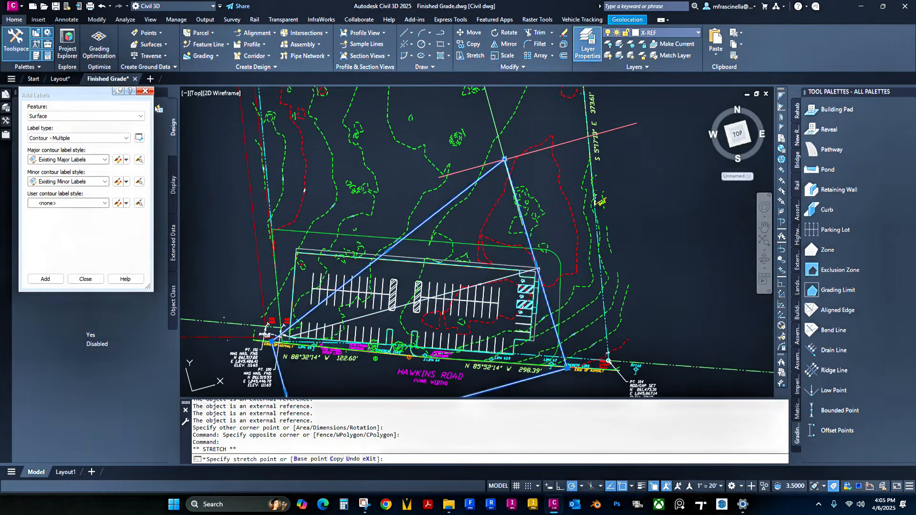
pyautogui.click(273, 338)
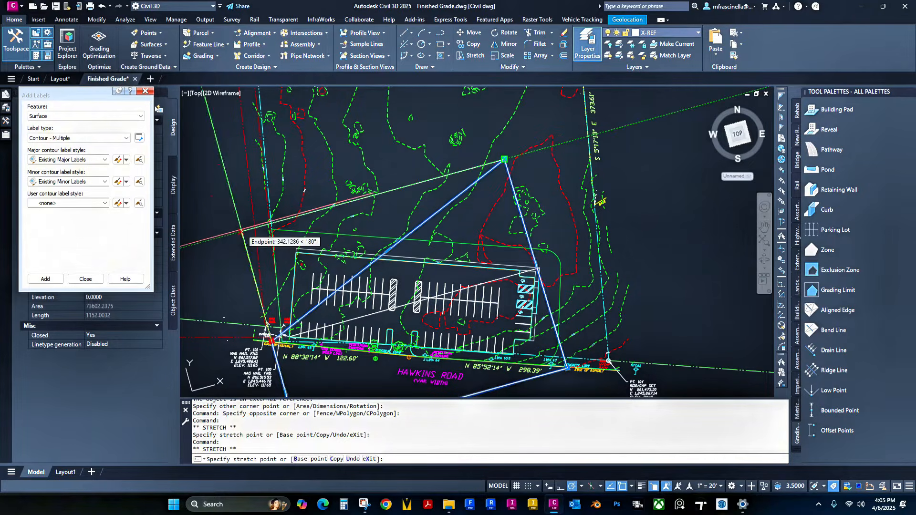
pyautogui.click(242, 232)
# Step: Stretch the rectangle's northeast corner slightly outward, lining its east side up with the diagonal's northeast end
pyautogui.moveTo(514, 246)
pyautogui.mouseDown(button='middle')
pyautogui.moveTo(497, 205)
pyautogui.moveTo(501, 181)
pyautogui.moveTo(509, 187)
pyautogui.mouseUp(button='middle')
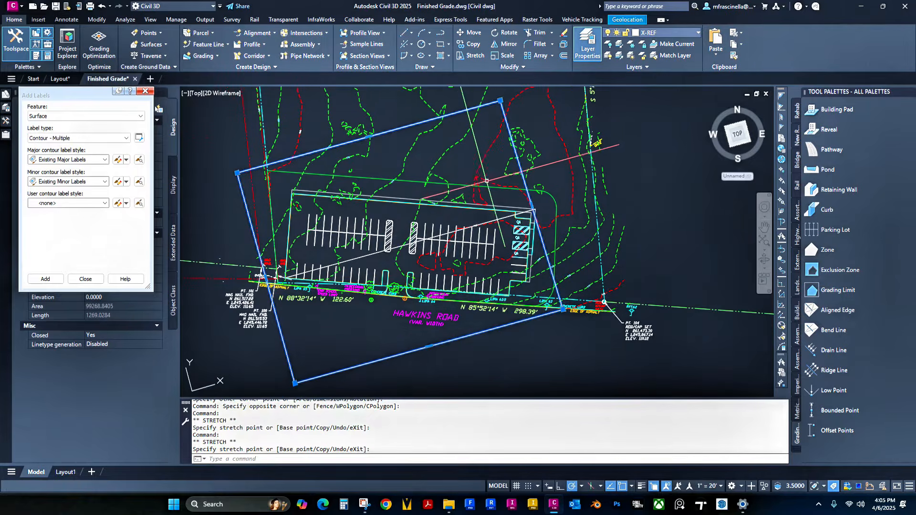
pyautogui.scroll(5, 528, 184)
pyautogui.scroll(-8, 528, 184)
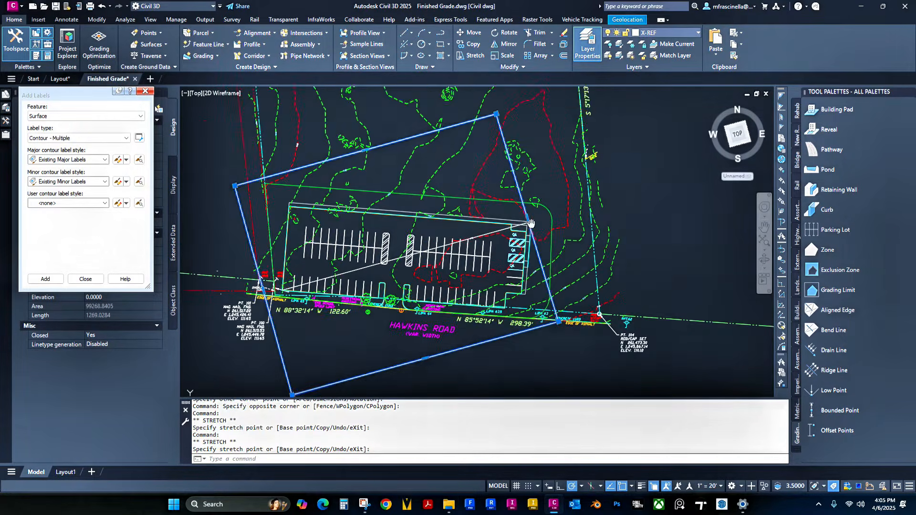
pyautogui.scroll(5, 492, 124)
pyautogui.click(491, 124)
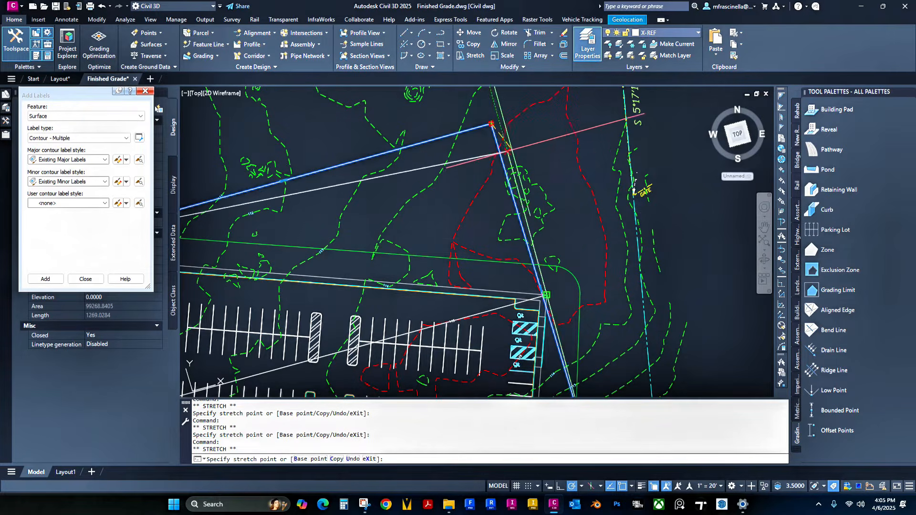
pyautogui.click(499, 122)
pyautogui.moveTo(577, 275); pyautogui.dragTo(538, 125, button='middle')
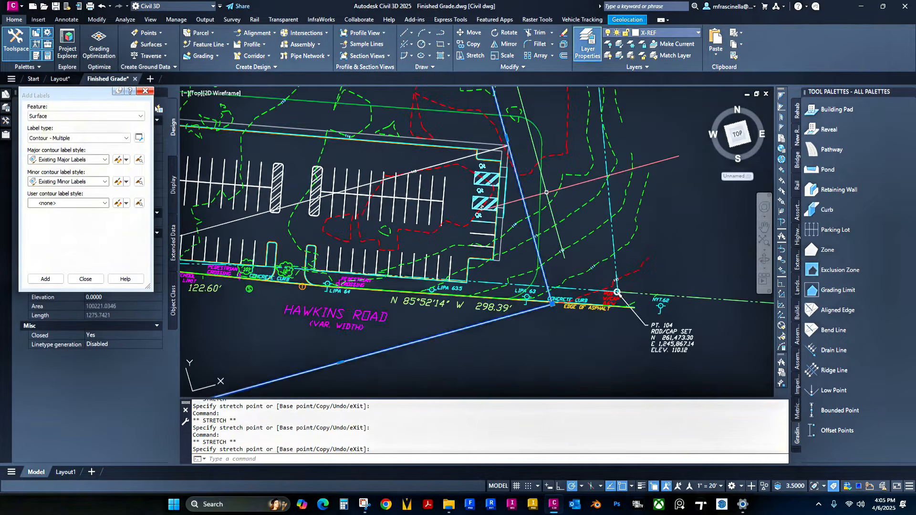
pyautogui.scroll(3, 524, 157)
pyautogui.scroll(-4, 518, 150)
pyautogui.press('Escape')
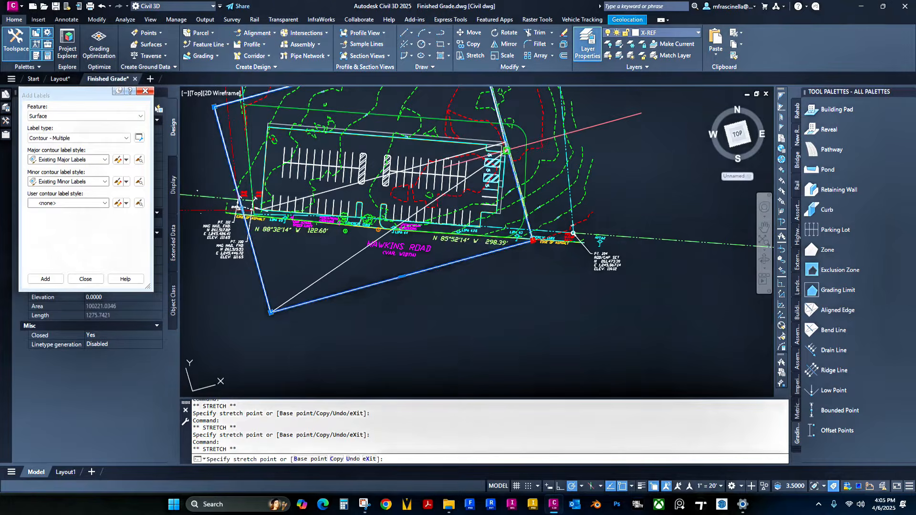
pyautogui.press('Escape')
pyautogui.scroll(-2, 600, 313)
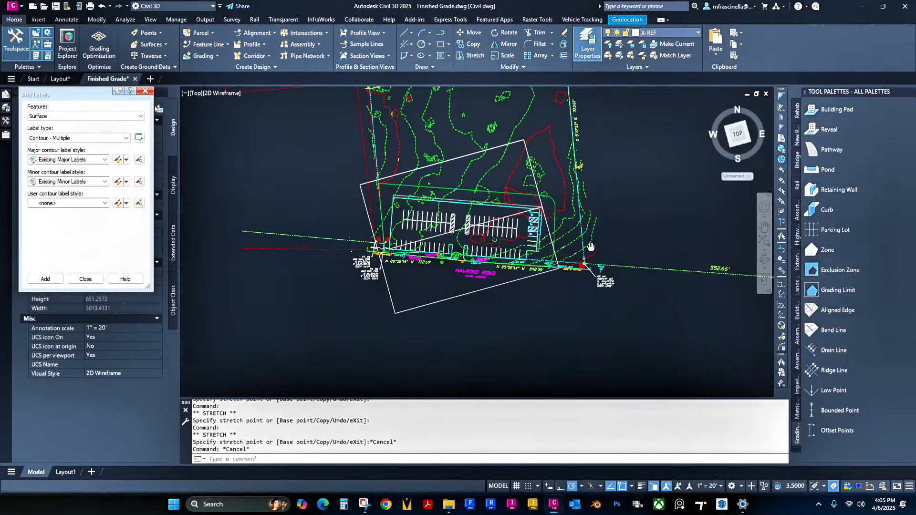
pyautogui.click(515, 214)
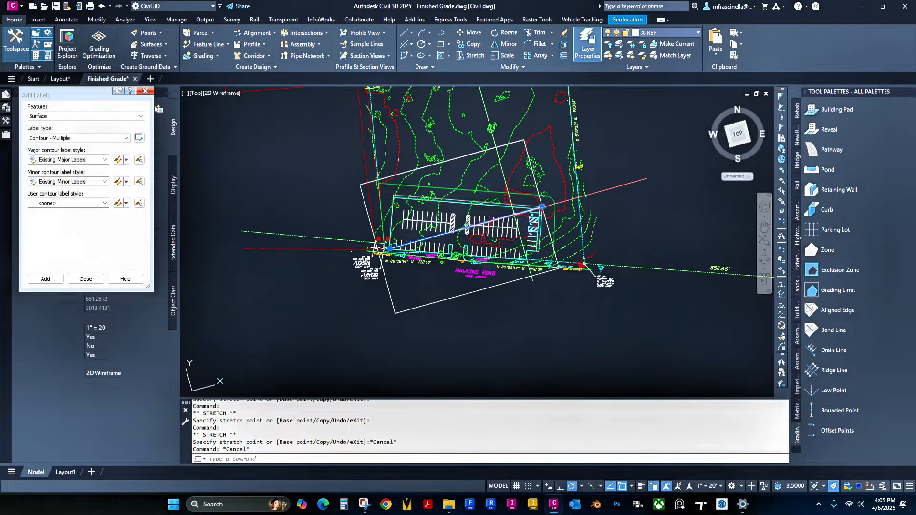
pyautogui.moveTo(542, 207)
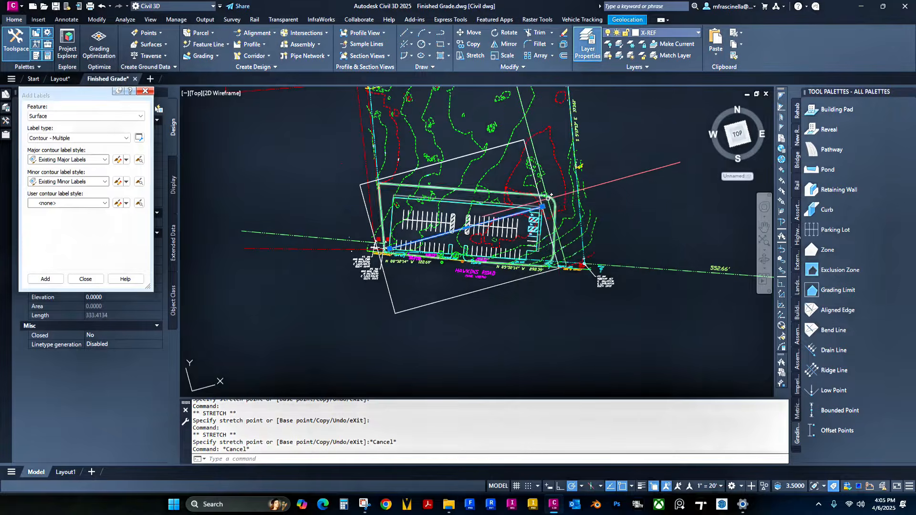
pyautogui.scroll(4, 536, 197)
pyautogui.scroll(3, 549, 213)
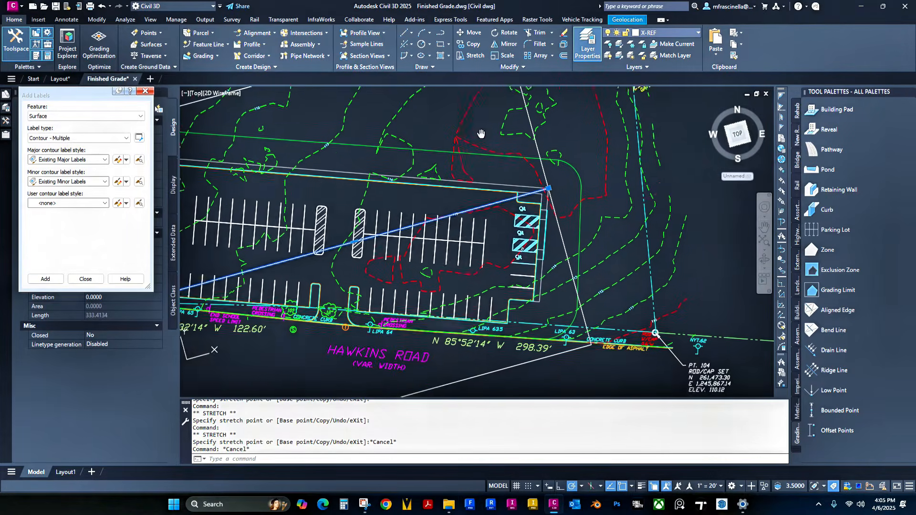
pyautogui.scroll(-3, 553, 225)
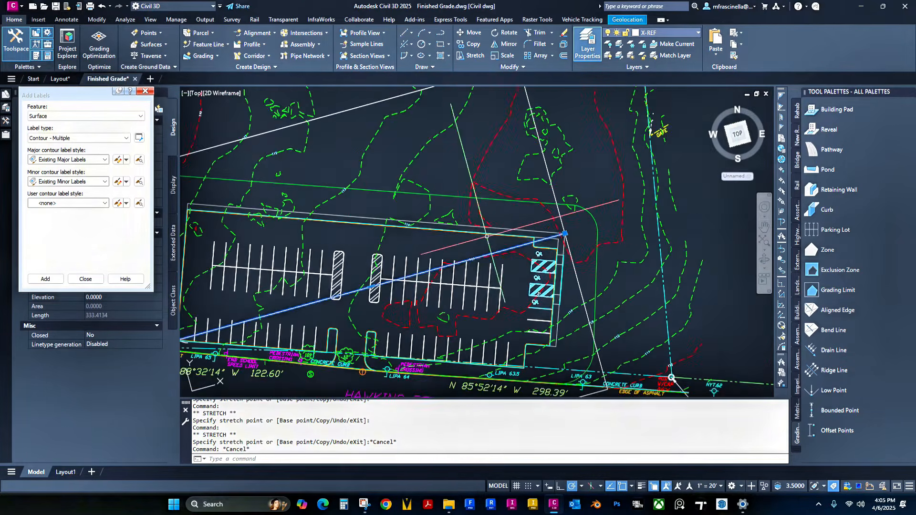
pyautogui.press('Escape')
pyautogui.press('Escape')
pyautogui.scroll(2, 547, 233)
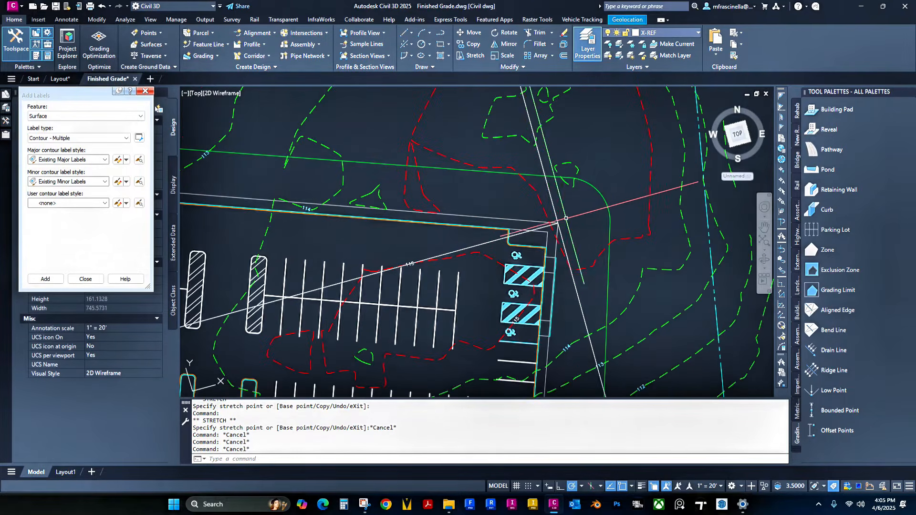
# Step: Convert the parking lot's diagonal polyline into a feature line in Site 1, assigning it an elevation of 115.5'
pyautogui.click(554, 229)
pyautogui.click(591, 273)
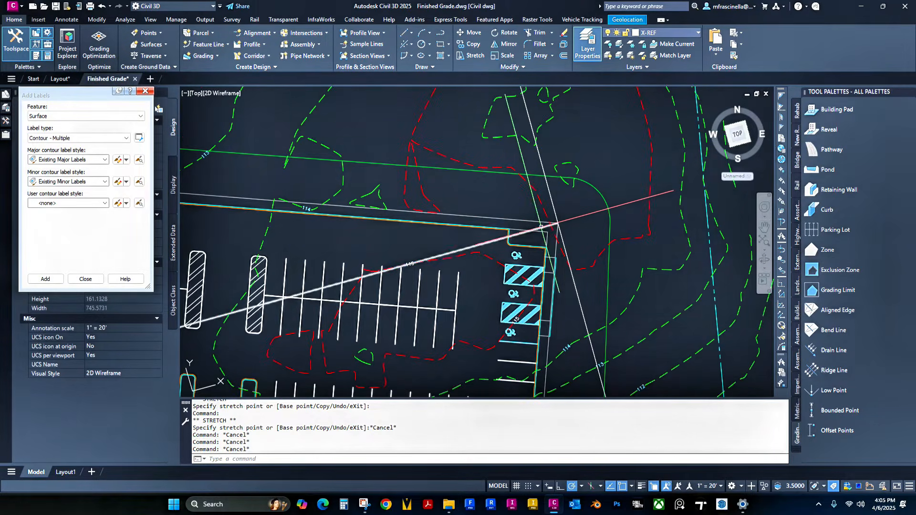
pyautogui.moveTo(315, 236); pyautogui.dragTo(322, 235, button='middle')
pyautogui.scroll(-3, 322, 235)
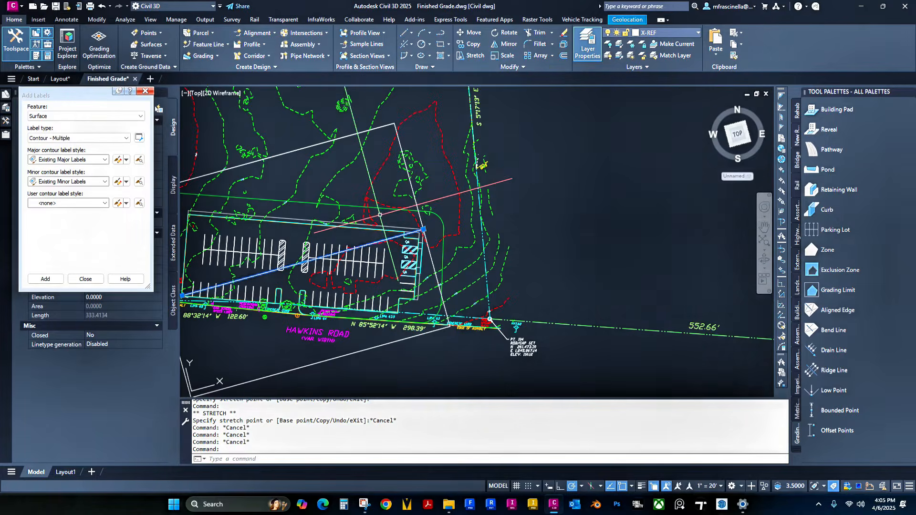
pyautogui.click(208, 44)
pyautogui.click(214, 81)
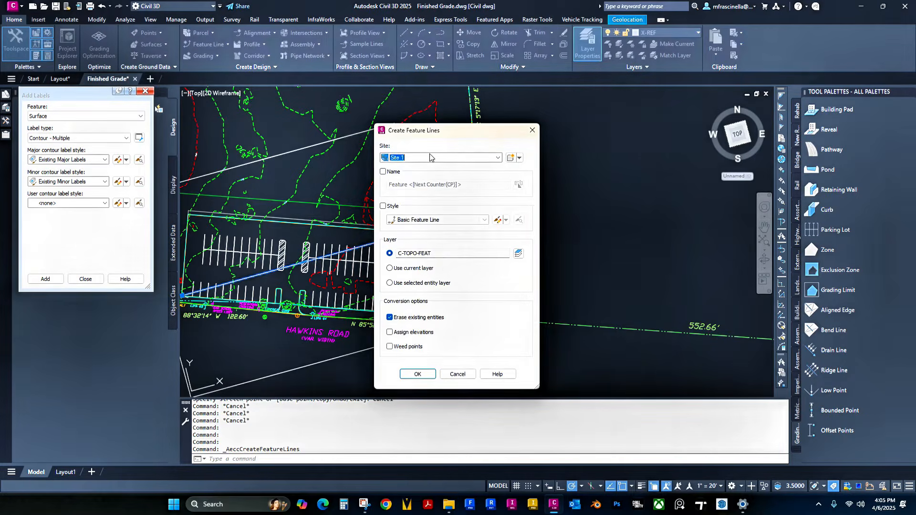
pyautogui.click(498, 158)
pyautogui.click(407, 175)
pyautogui.click(406, 332)
pyautogui.click(416, 375)
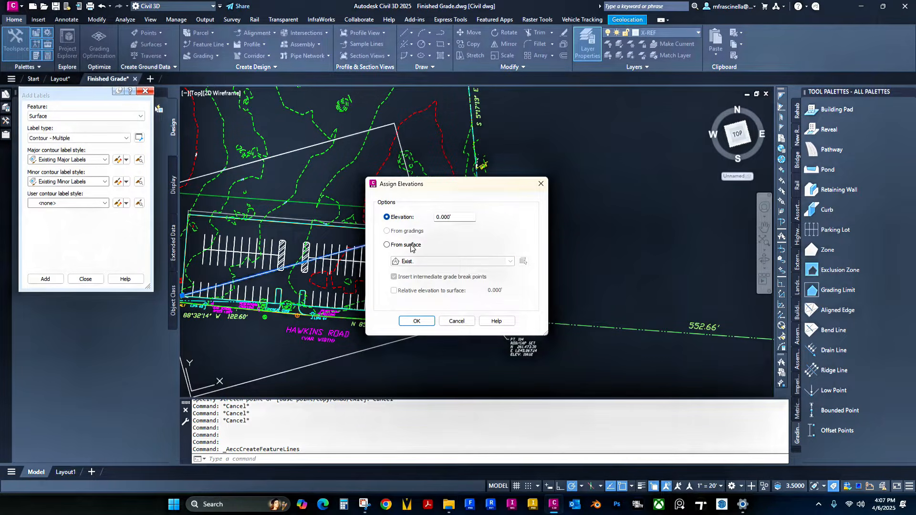
pyautogui.moveTo(457, 217); pyautogui.dragTo(430, 222)
pyautogui.write('115.5')
pyautogui.press('Return')
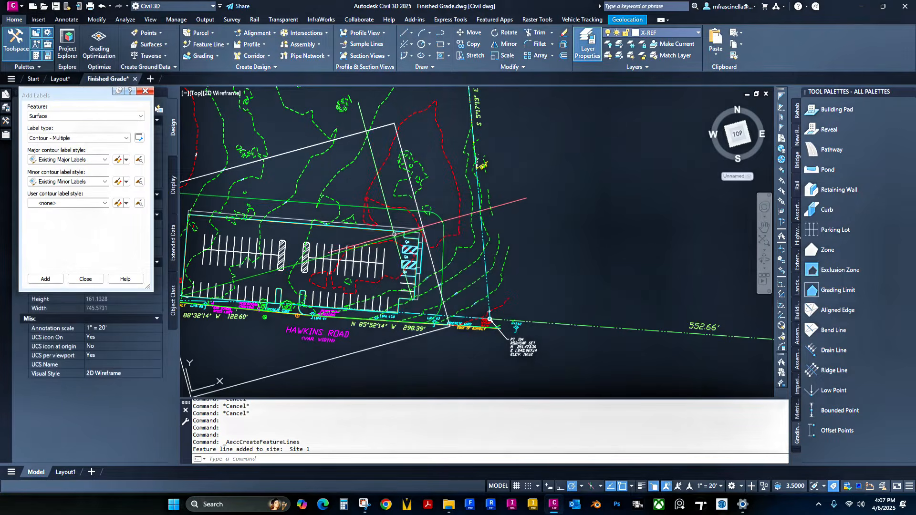
# Step: Set the elevation at the southwest end of the diagonal feature line to 111.5 with Quick Elevation Edit
pyautogui.moveTo(400, 212); pyautogui.dragTo(441, 199, button='middle')
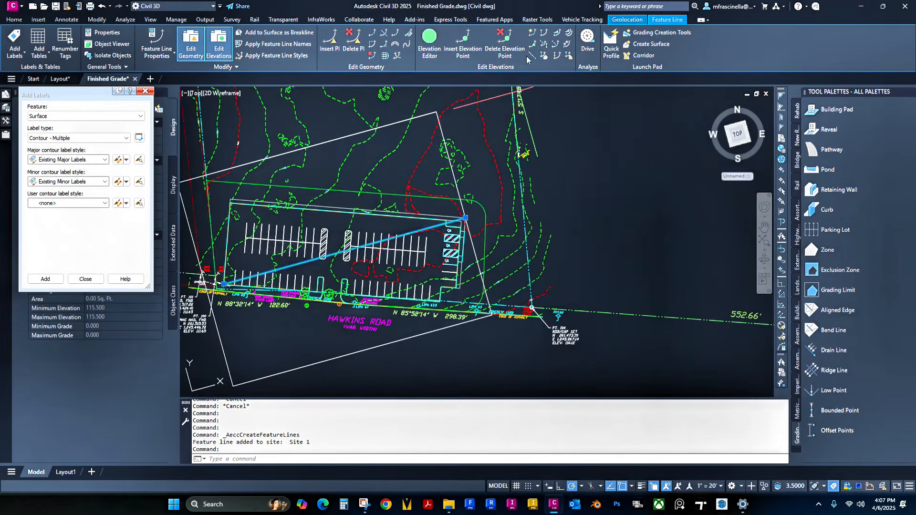
pyautogui.click(532, 33)
pyautogui.scroll(4, 205, 295)
pyautogui.scroll(2, 217, 287)
pyautogui.moveTo(297, 233); pyautogui.dragTo(308, 280, button='middle')
pyautogui.scroll(-2, 320, 273)
pyautogui.scroll(-2, 334, 274)
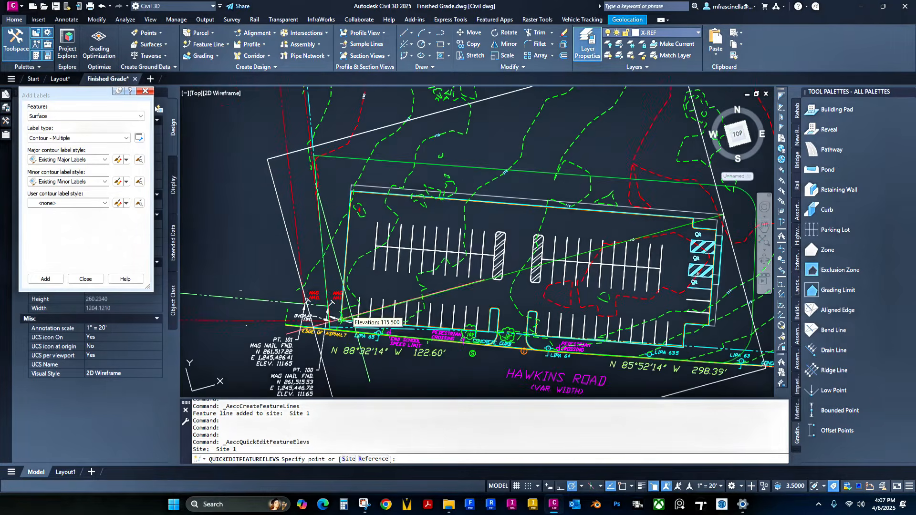
pyautogui.scroll(5, 336, 306)
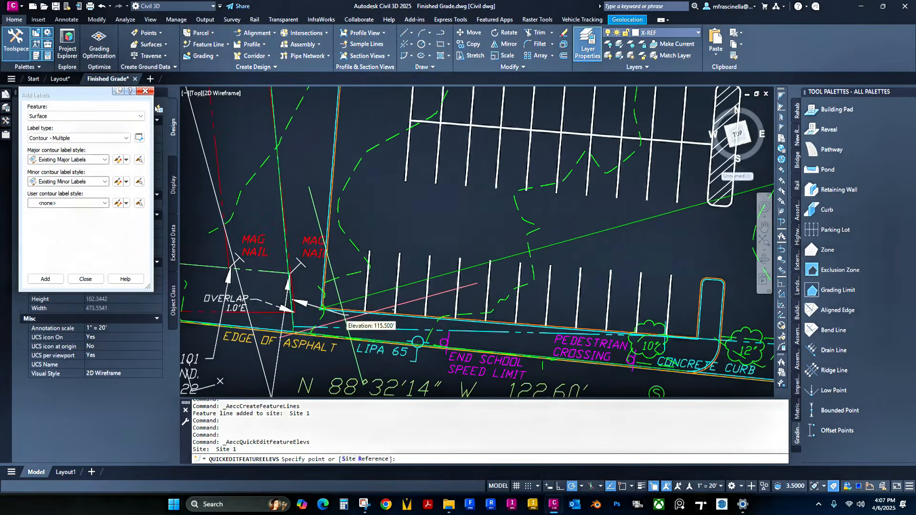
pyautogui.click(314, 316)
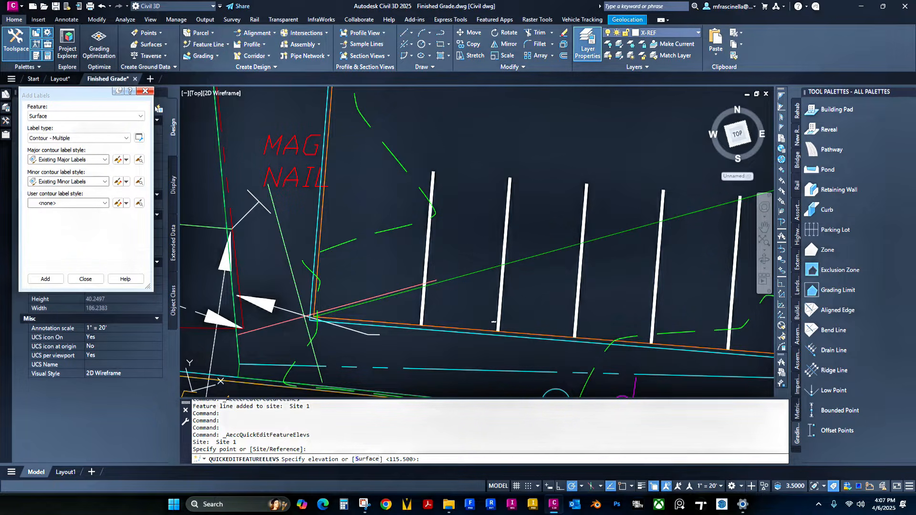
pyautogui.write('111.5')
pyautogui.press('Return')
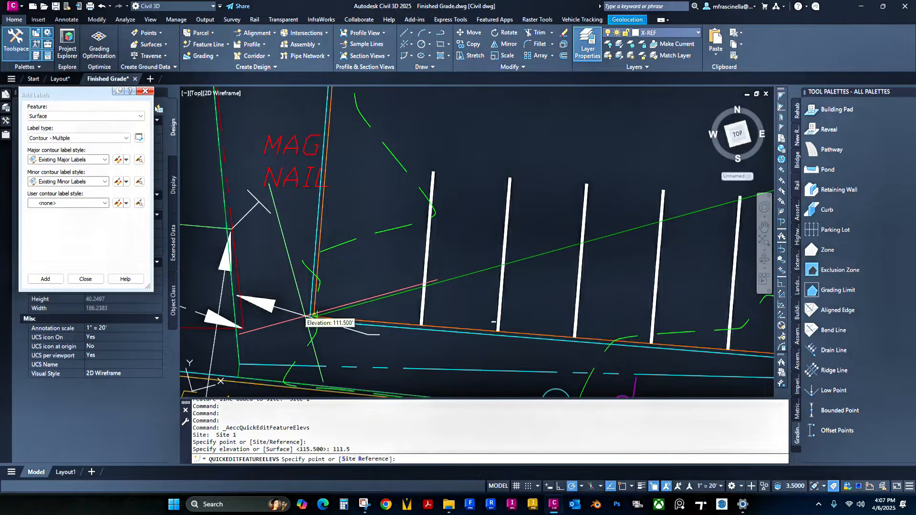
pyautogui.rightClick(420, 301)
pyautogui.click(465, 306)
# Step: Inspect the grade along the diagonal feature line in both directions with Quick Elevation Edit
pyautogui.click(472, 273)
pyautogui.scroll(-3, 480, 286)
pyautogui.moveTo(558, 238); pyautogui.dragTo(268, 282, button='middle')
pyautogui.scroll(-1, 688, 188)
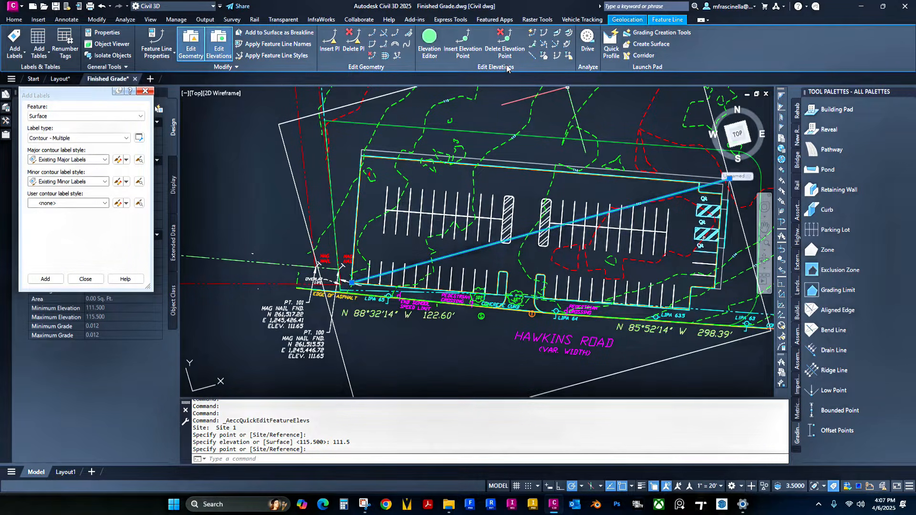
pyautogui.click(531, 33)
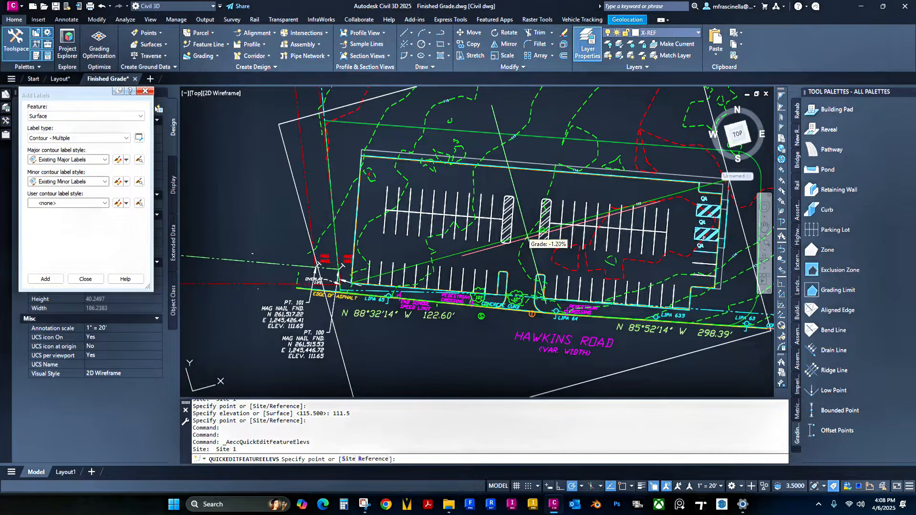
pyautogui.moveTo(529, 238); pyautogui.dragTo(491, 229, button='middle')
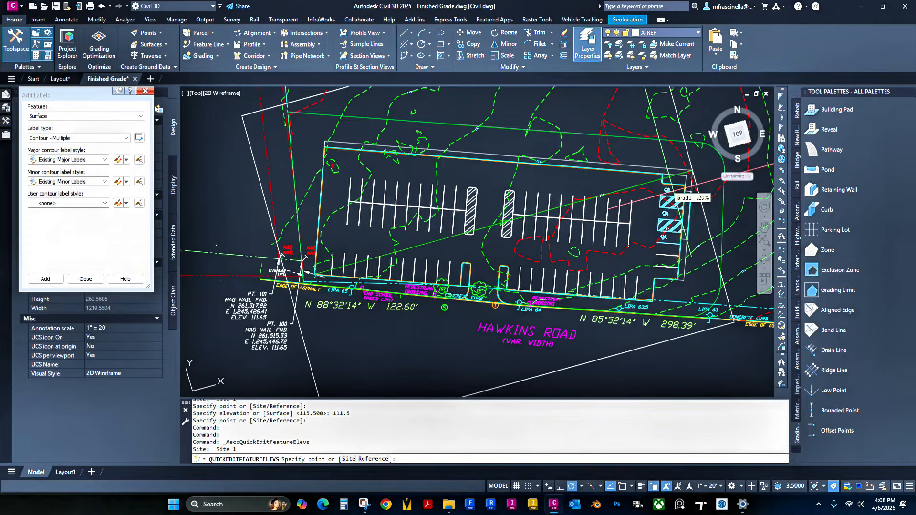
pyautogui.moveTo(669, 200); pyautogui.dragTo(667, 210, button='middle')
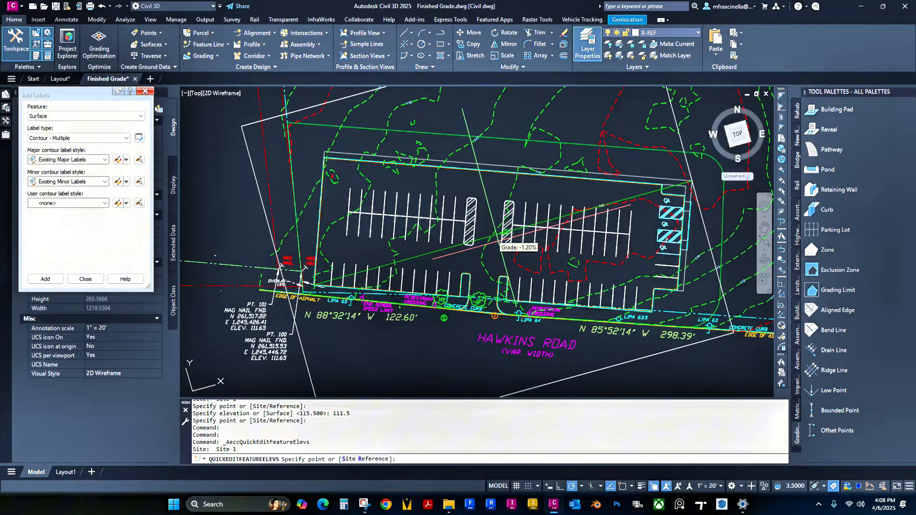
pyautogui.press('Escape')
# Step: Offset the diagonal feature line through the rectangle's northeast corner with an elevation difference of 0
pyautogui.click(594, 208)
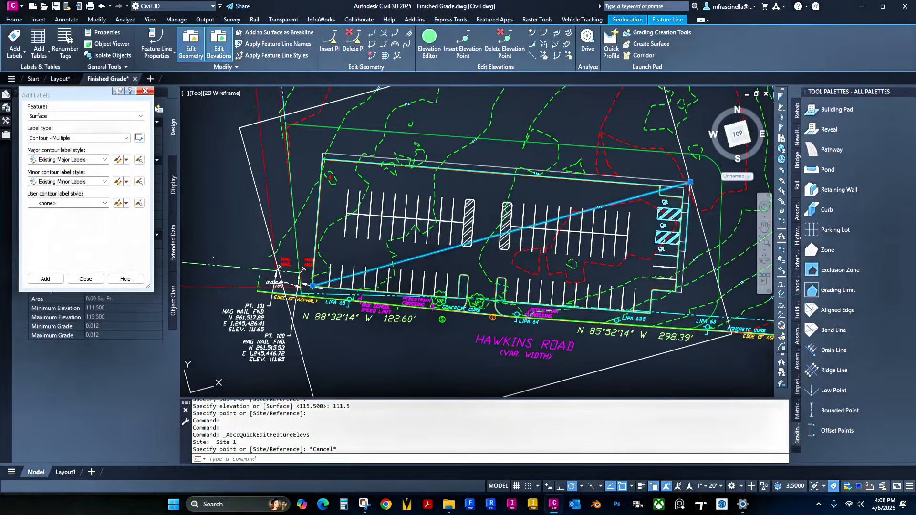
pyautogui.scroll(-1, 619, 167)
pyautogui.moveTo(619, 167); pyautogui.dragTo(583, 220, button='middle')
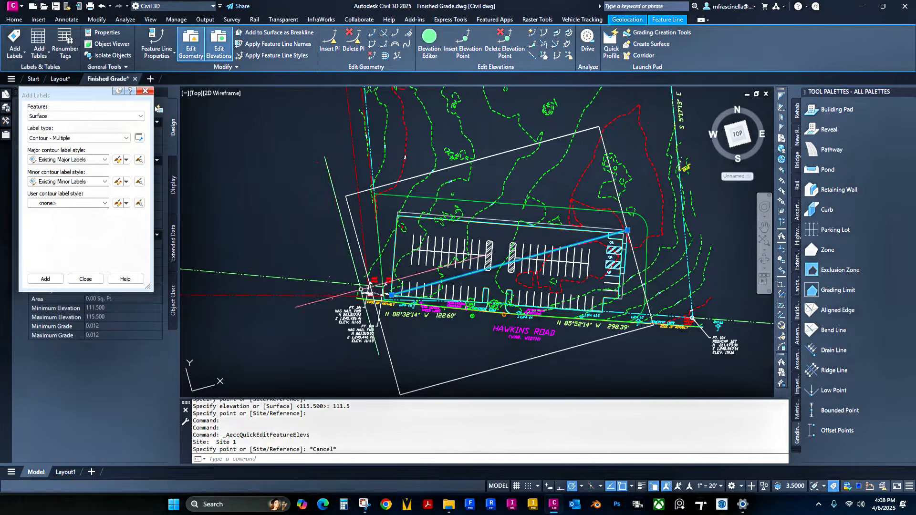
pyautogui.moveTo(605, 360)
pyautogui.mouseDown(button='middle')
pyautogui.moveTo(583, 320)
pyautogui.moveTo(594, 359)
pyautogui.mouseUp(button='middle')
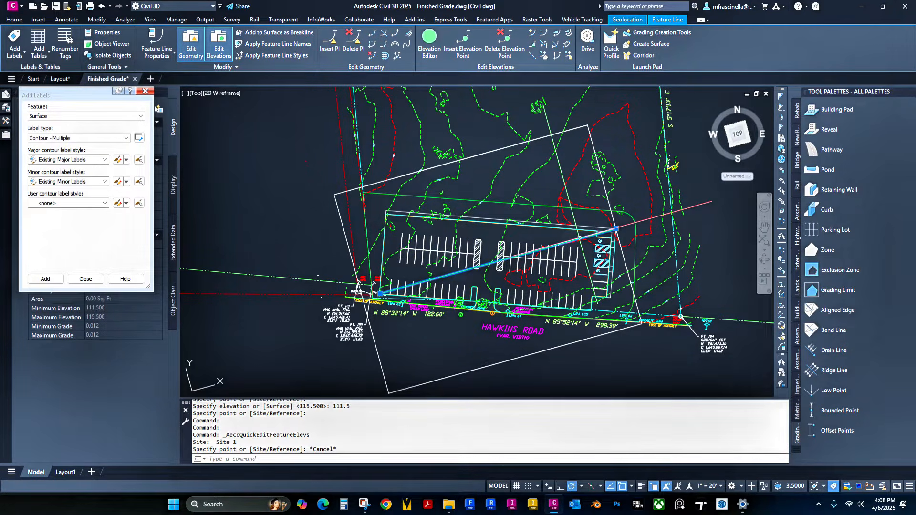
pyautogui.click(386, 57)
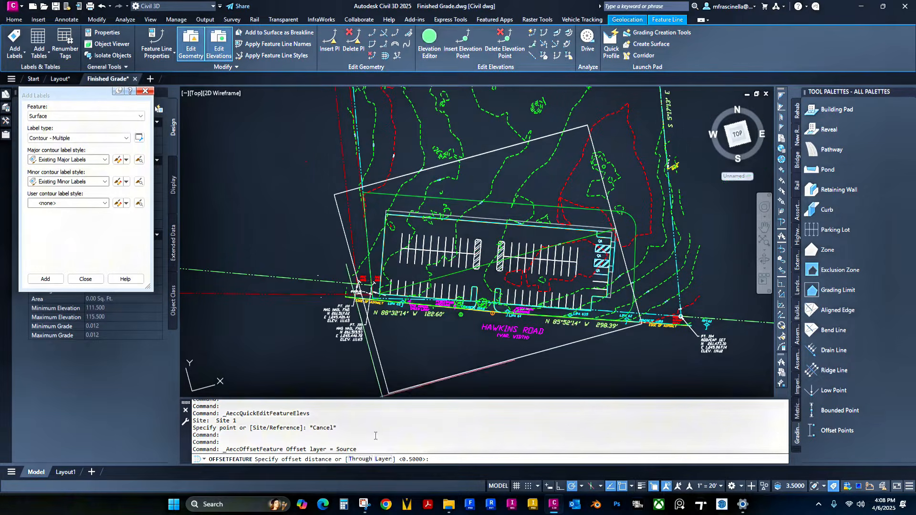
pyautogui.click(359, 460)
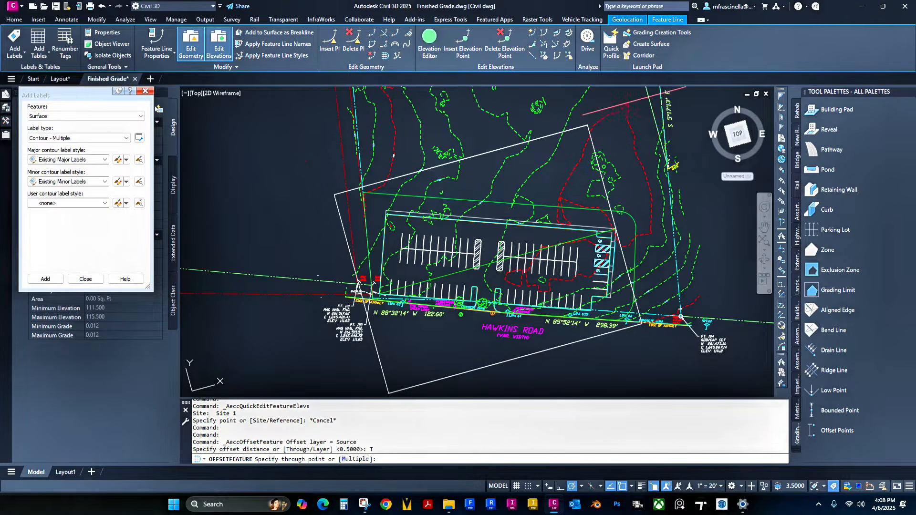
pyautogui.click(588, 125)
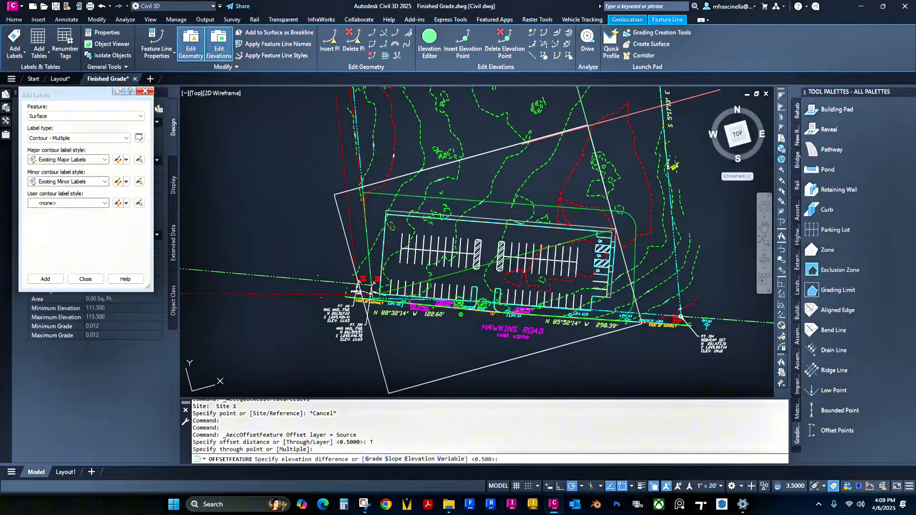
pyautogui.write('0')
pyautogui.press('Return')
# Step: Offset the diagonal feature line through the rectangle's southeast corner near Hawkins Road with an elevation difference of 0
pyautogui.click(586, 241)
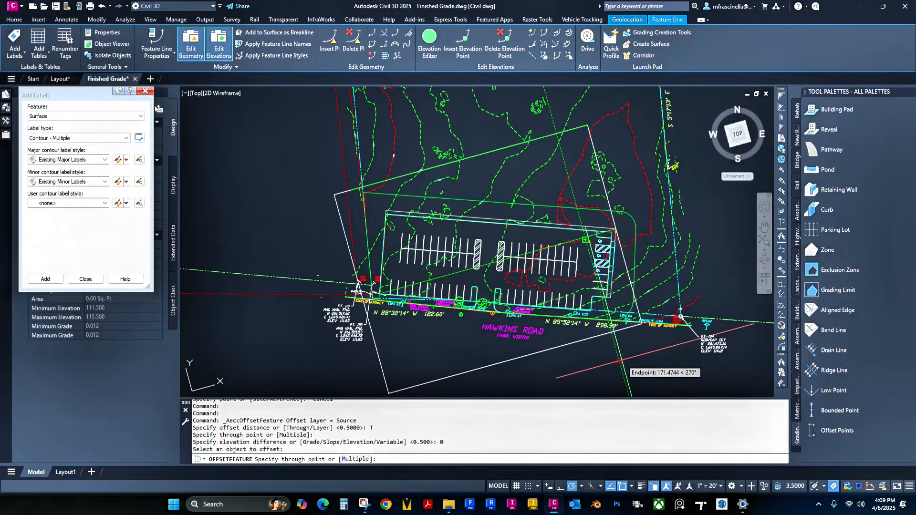
pyautogui.scroll(5, 648, 325)
pyautogui.click(725, 301)
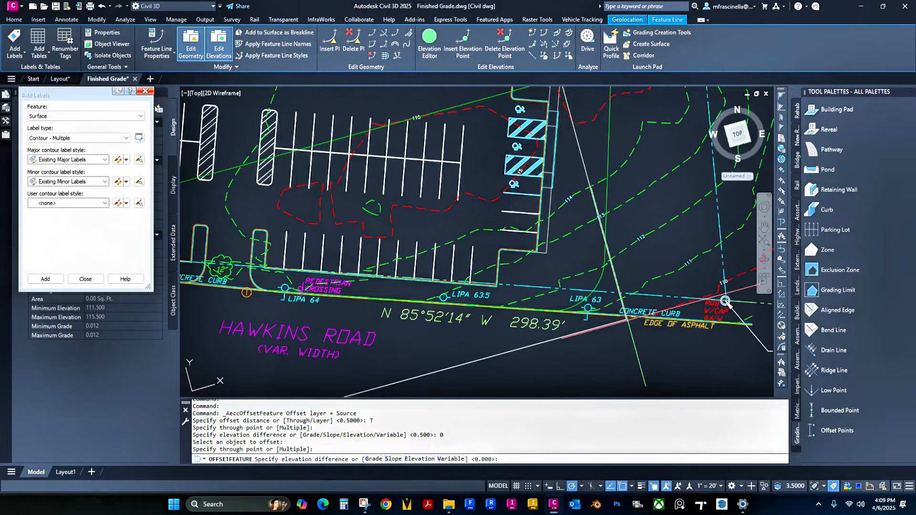
pyautogui.write('0')
pyautogui.press('Return')
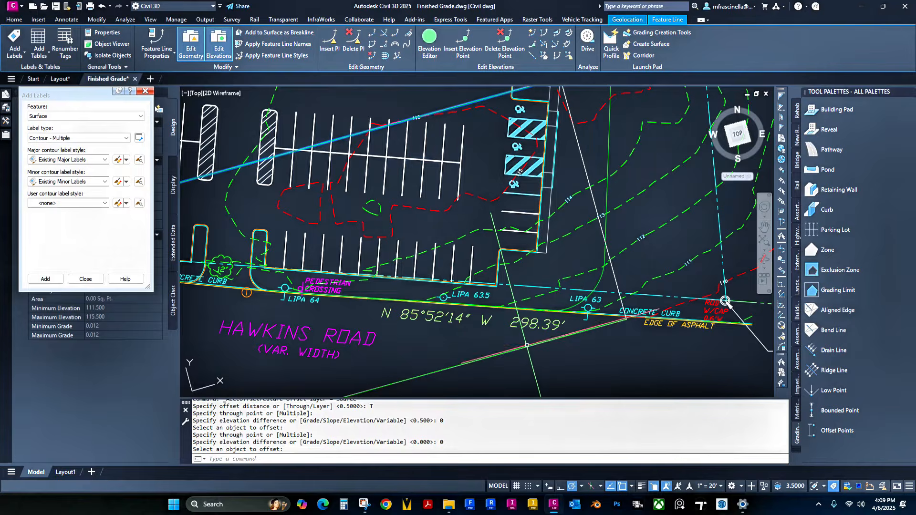
# Step: Select the diagonal and both offset feature lines together and start adding them to a surface as breaklines
pyautogui.click(725, 301)
pyautogui.scroll(-1, 528, 348)
pyautogui.moveTo(397, 91); pyautogui.dragTo(443, 220, button='middle')
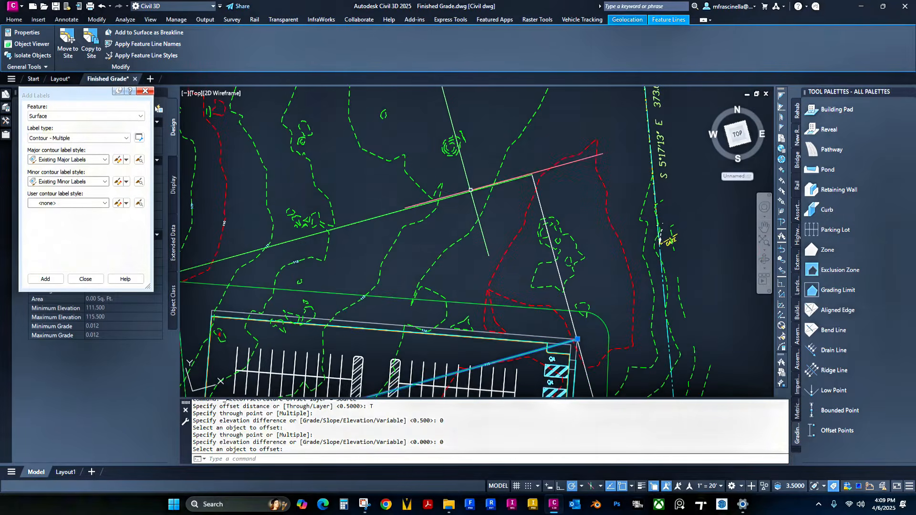
pyautogui.click(470, 191)
pyautogui.scroll(-2, 457, 168)
pyautogui.moveTo(456, 173); pyautogui.dragTo(463, 133, button='middle')
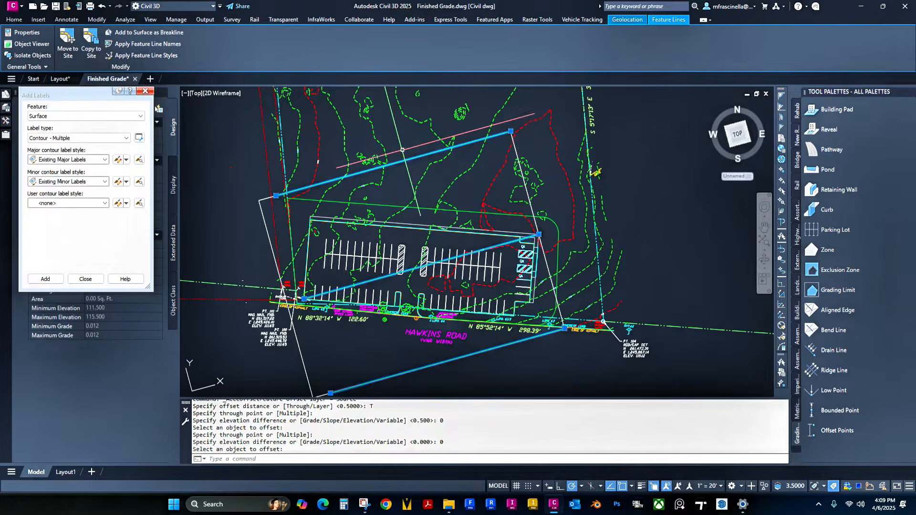
pyautogui.rightClick(449, 178)
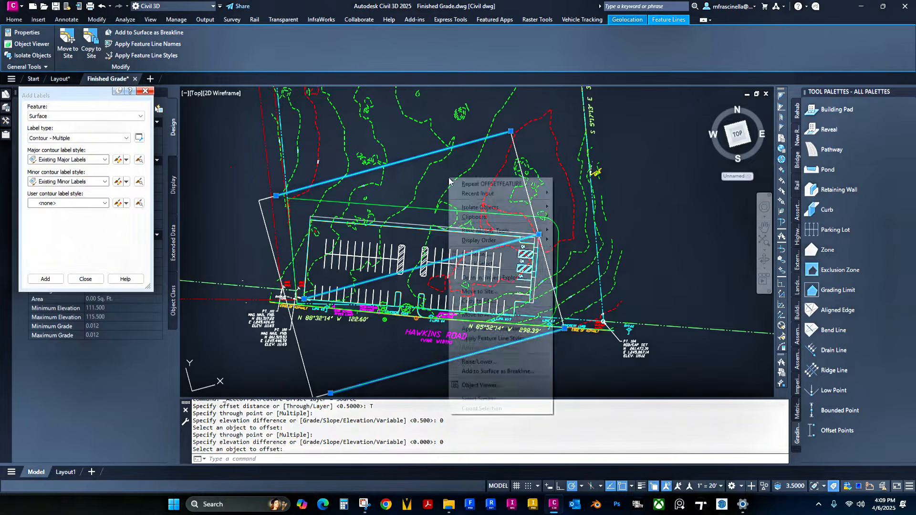
pyautogui.click(490, 372)
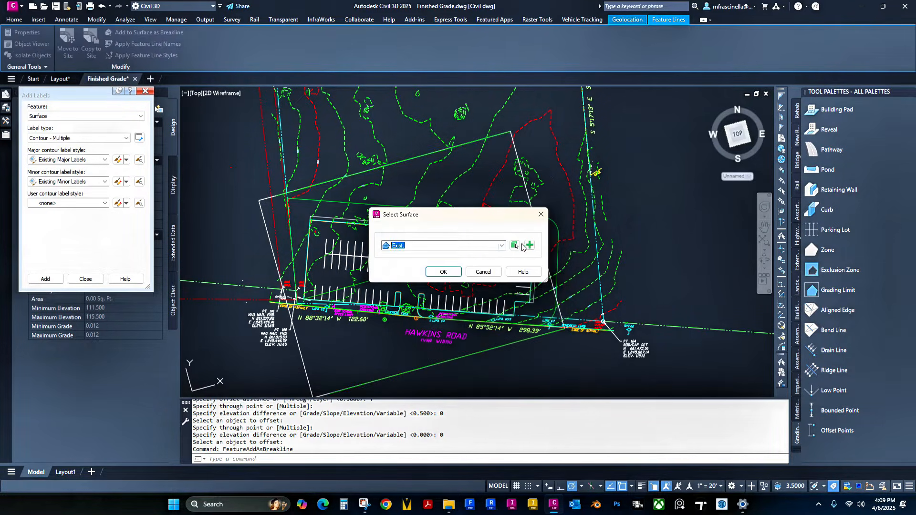
# Step: Create a new TIN surface named Rough Grade with the Proposed Contours 1' and 5' style for the selected feature lines
pyautogui.click(466, 248)
pyautogui.click(459, 248)
pyautogui.click(530, 245)
pyautogui.click(515, 232)
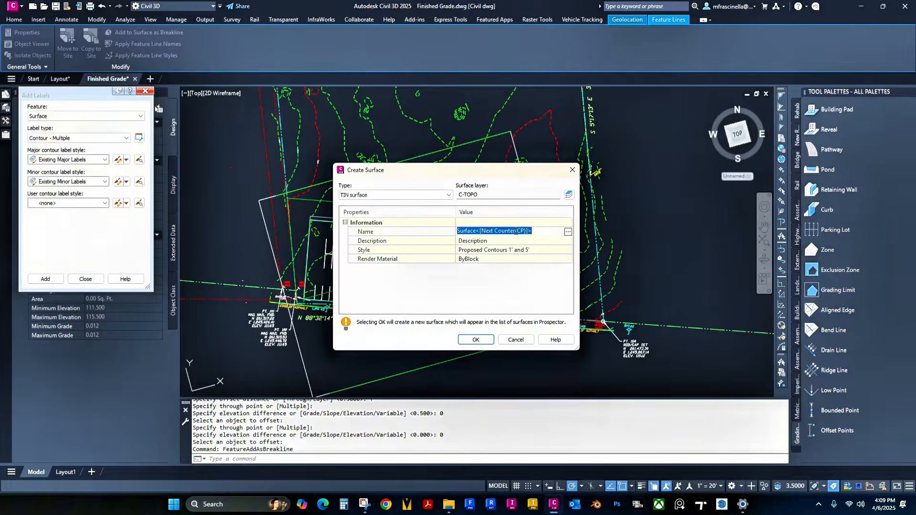
pyautogui.press('BackSpace')
pyautogui.write('rOUG')
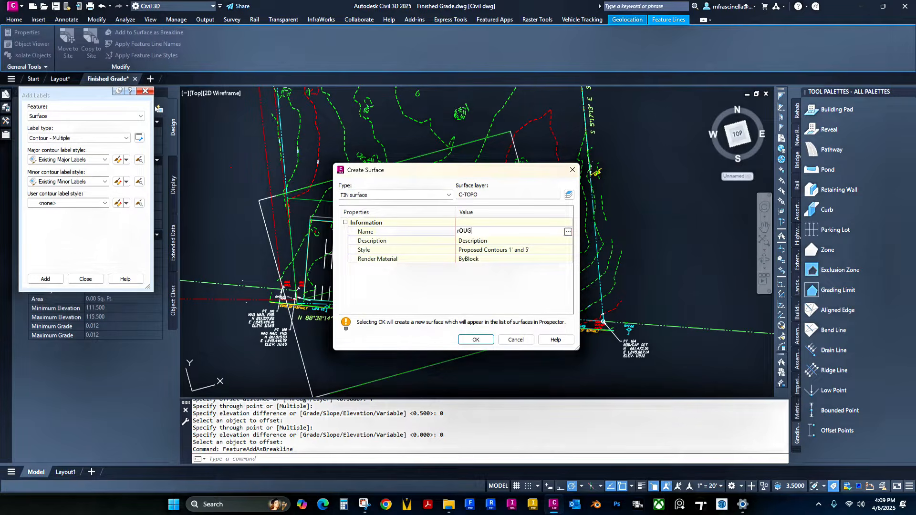
pyautogui.press('BackSpace')
pyautogui.press('BackSpace')
pyautogui.press('BackSpace')
pyautogui.press('BackSpace')
pyautogui.write('Rought Grade')
pyautogui.click(480, 340)
# Step: Add the feature lines to the Rough Grade surface as standard breaklines with a supplementing distance of 20 feet
pyautogui.click(444, 272)
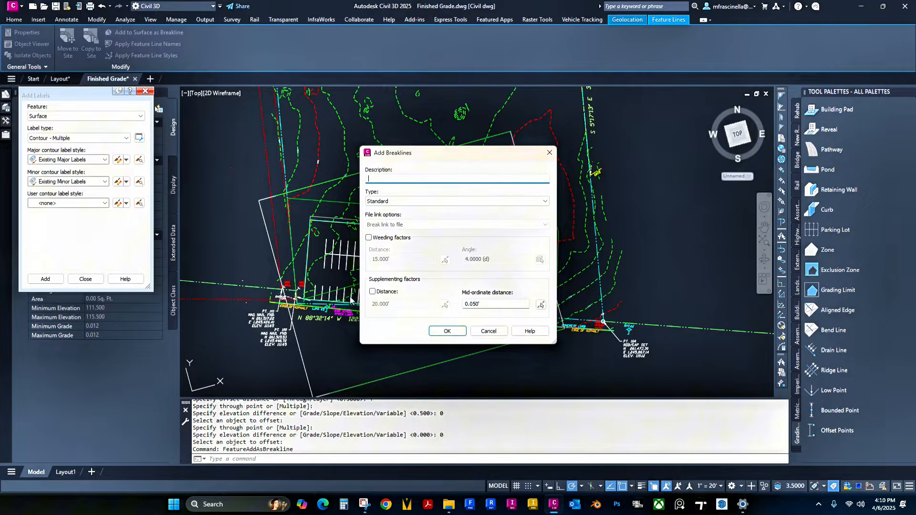
pyautogui.click(373, 291)
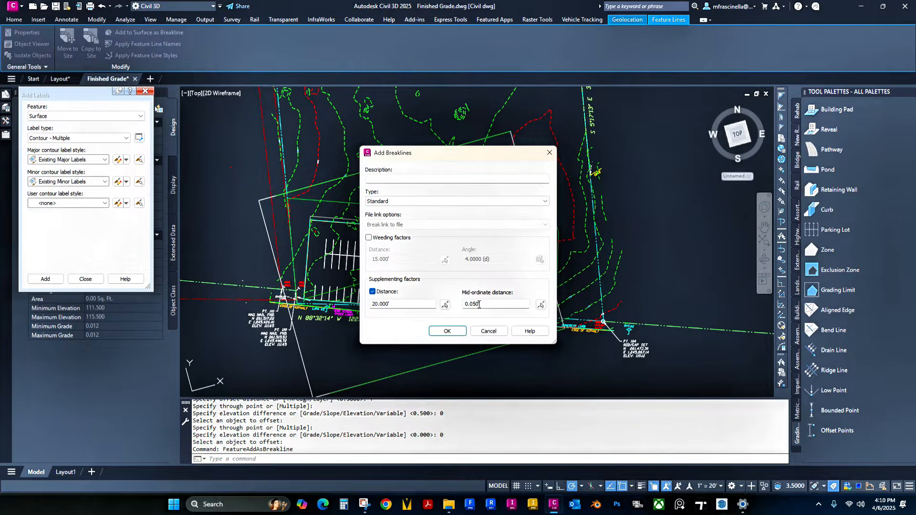
pyautogui.click(447, 331)
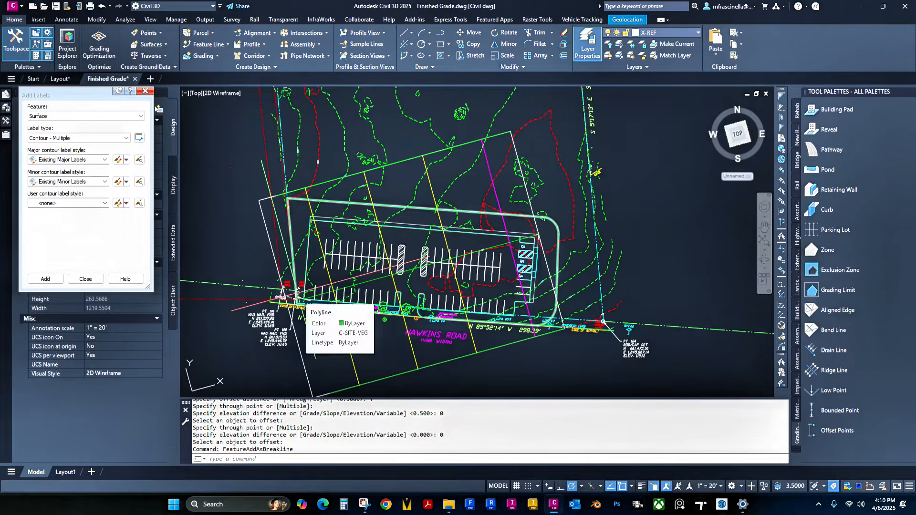
# Step: Select the parking lot's asphalt edge polyline at the curbed island beside the driveway off Hawkins Road
pyautogui.moveTo(297, 290); pyautogui.dragTo(301, 269, button='middle')
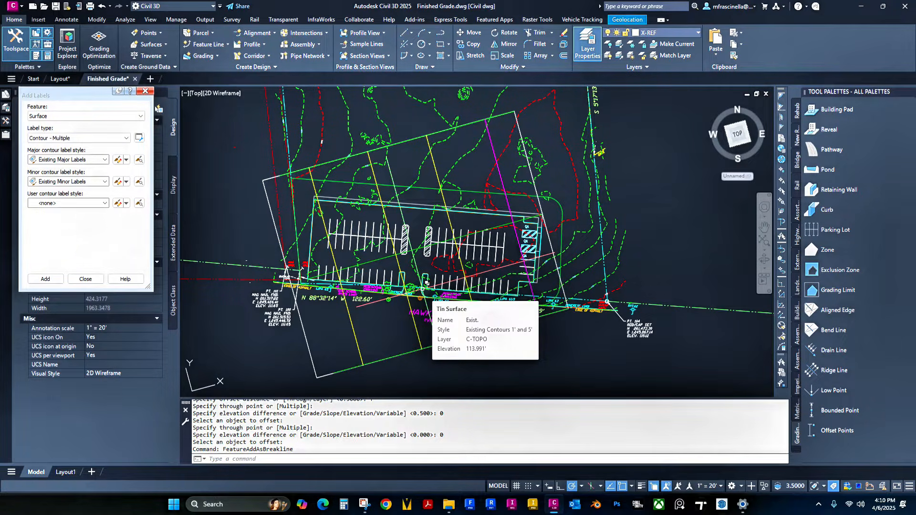
pyautogui.scroll(10, 426, 283)
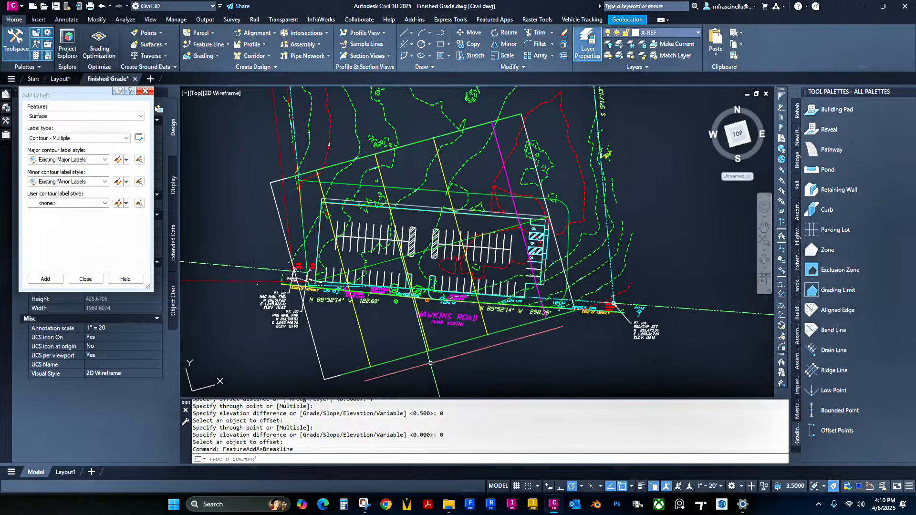
pyautogui.click(410, 256)
pyautogui.click(409, 258)
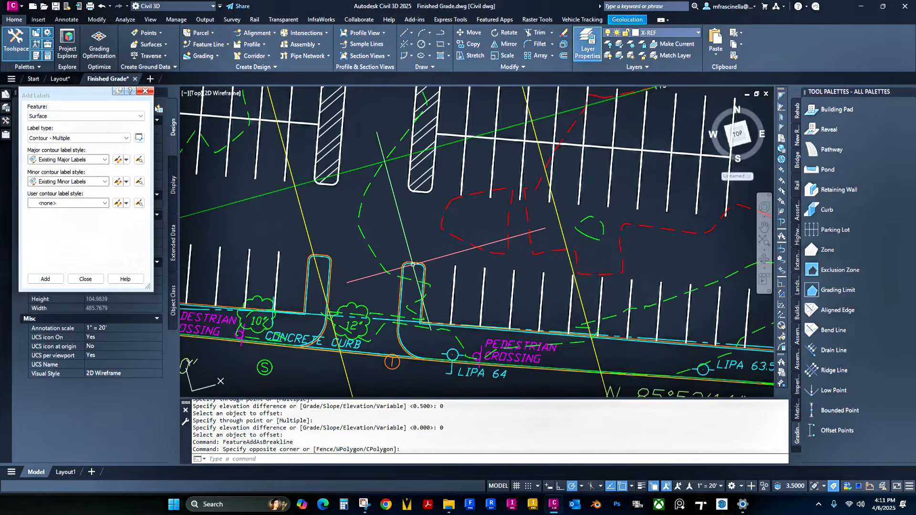
pyautogui.scroll(3, 410, 261)
pyautogui.click(412, 263)
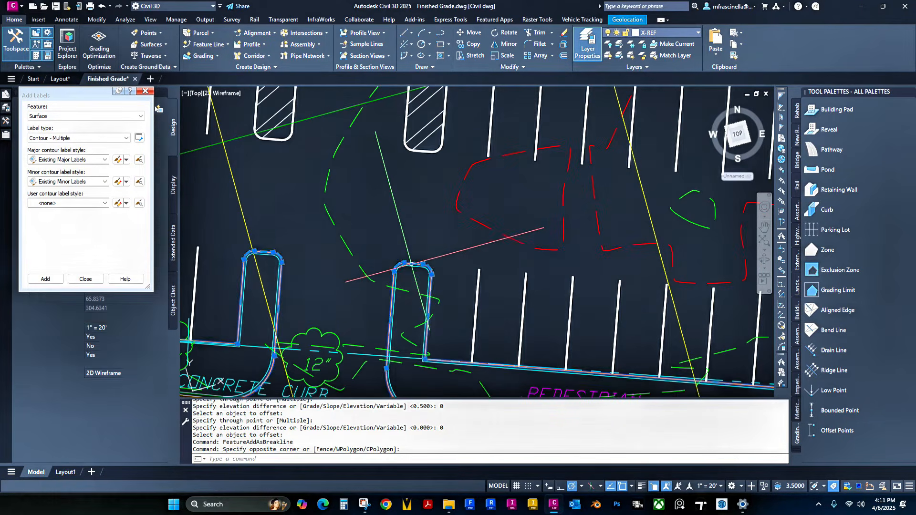
# Step: Compare the Exist. and Rough Grade surface elevations around the rounded end of the island beside the driveway
pyautogui.scroll(2, 404, 245)
pyautogui.moveTo(404, 246); pyautogui.dragTo(392, 228, button='middle')
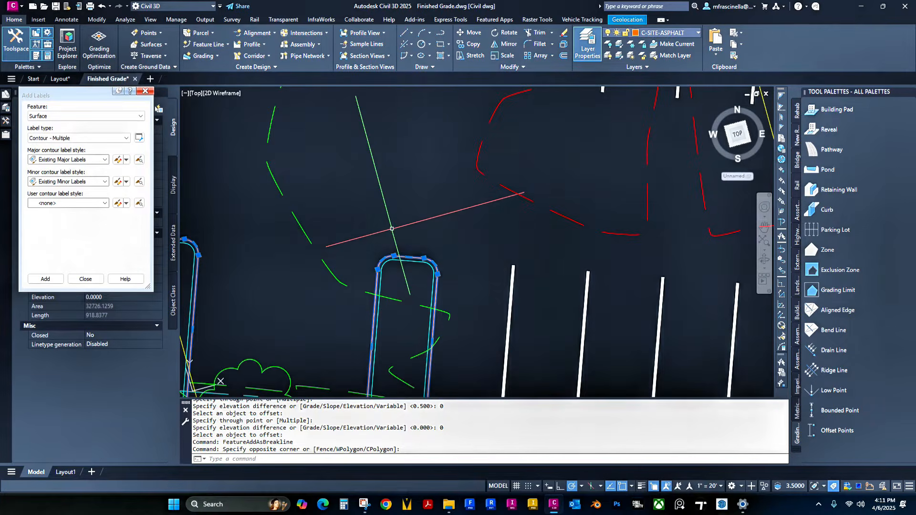
pyautogui.moveTo(392, 228)
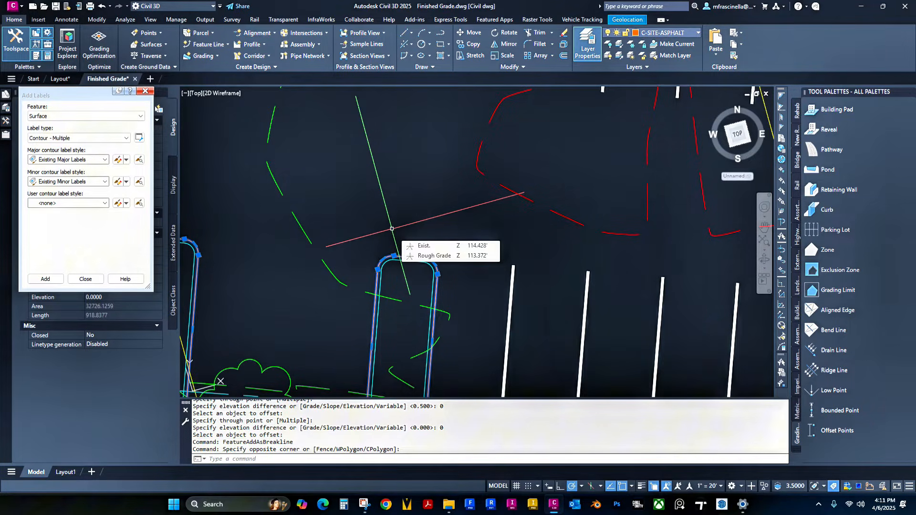
pyautogui.moveTo(408, 262); pyautogui.dragTo(401, 238, button='middle')
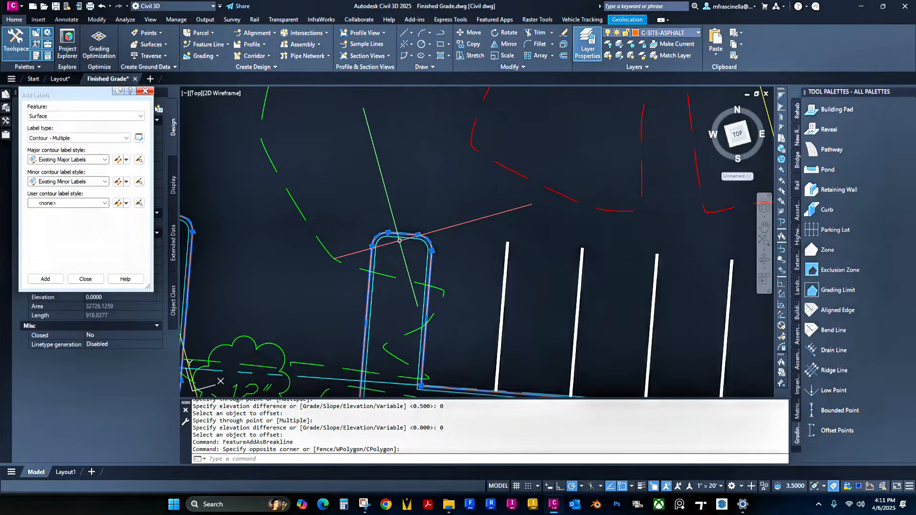
pyautogui.moveTo(435, 235)
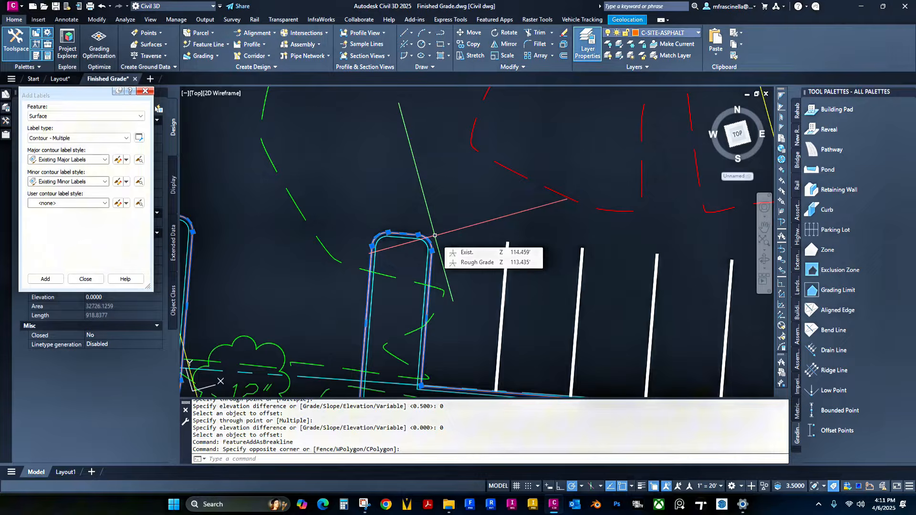
pyautogui.scroll(-1, 432, 234)
pyautogui.scroll(1, 431, 229)
pyautogui.scroll(2, 431, 228)
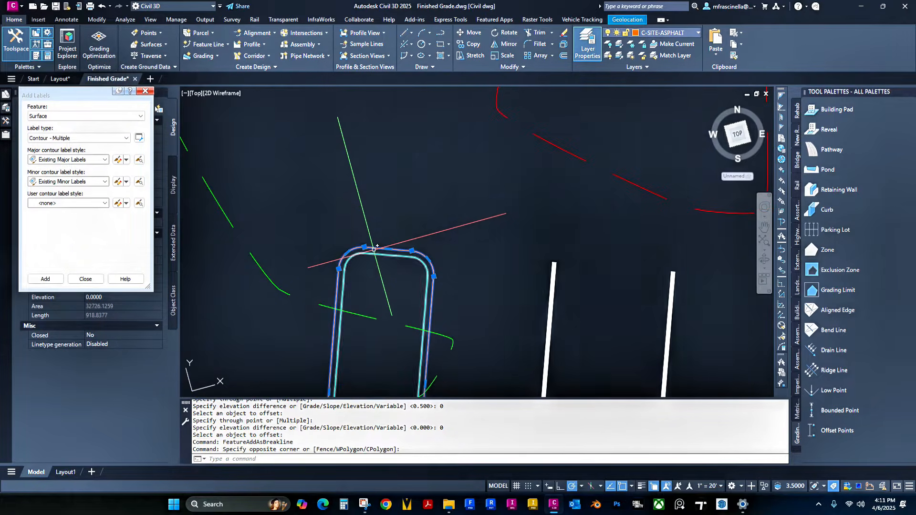
pyautogui.moveTo(373, 250)
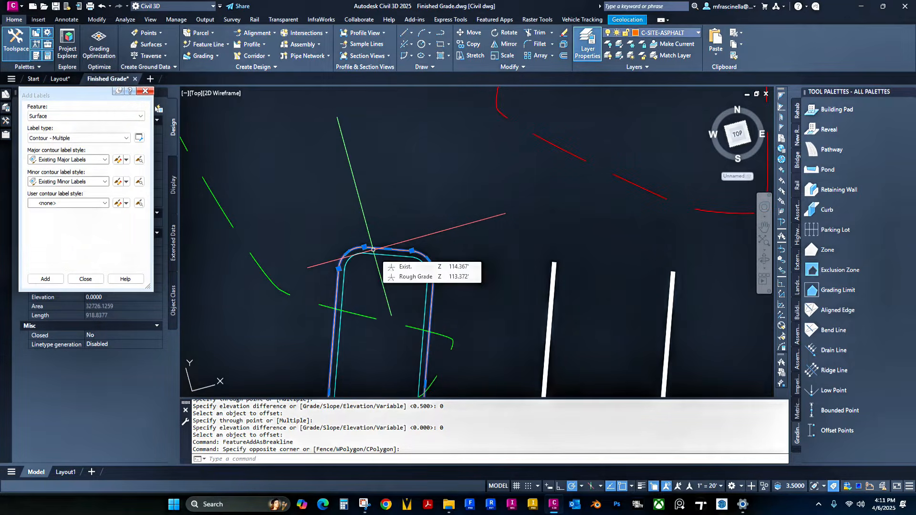
pyautogui.scroll(-5, 422, 280)
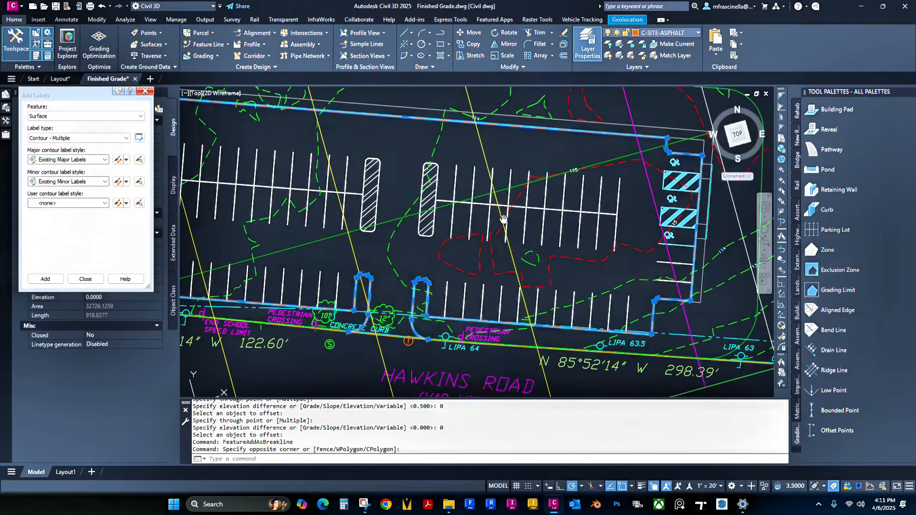
pyautogui.scroll(4, 423, 281)
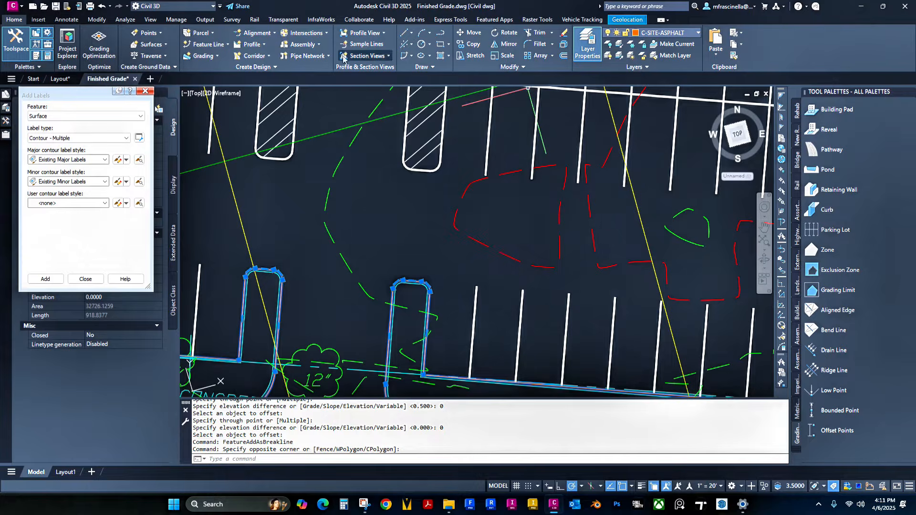
# Step: Start converting the asphalt edge polyline to a feature line, placing it in a new site named Parkintg Lot
pyautogui.click(208, 45)
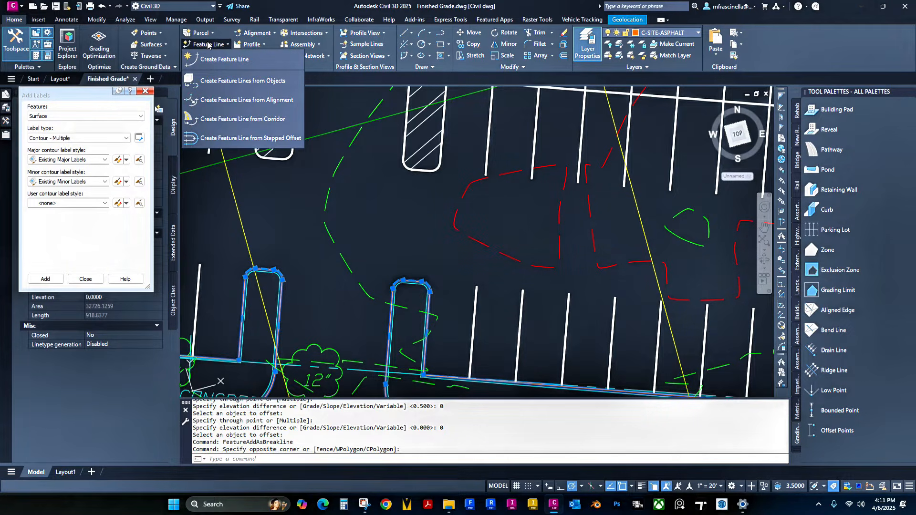
pyautogui.click(224, 82)
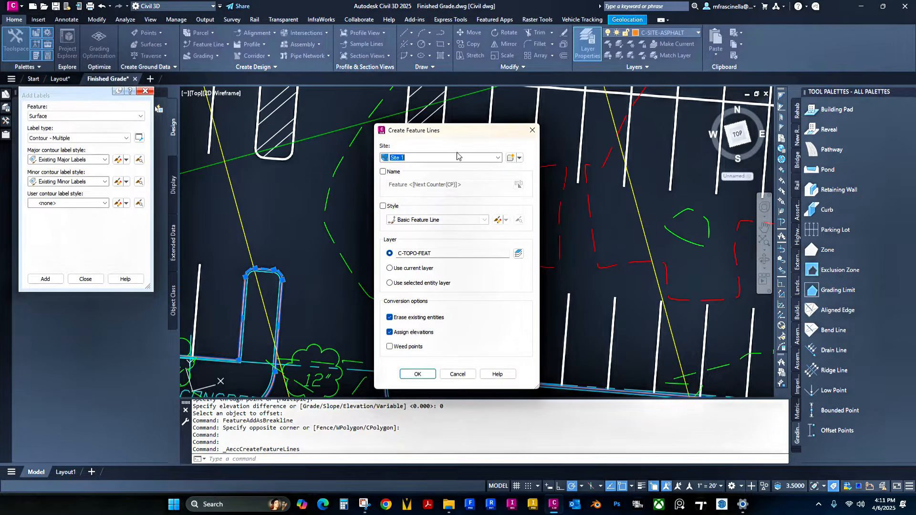
pyautogui.click(512, 158)
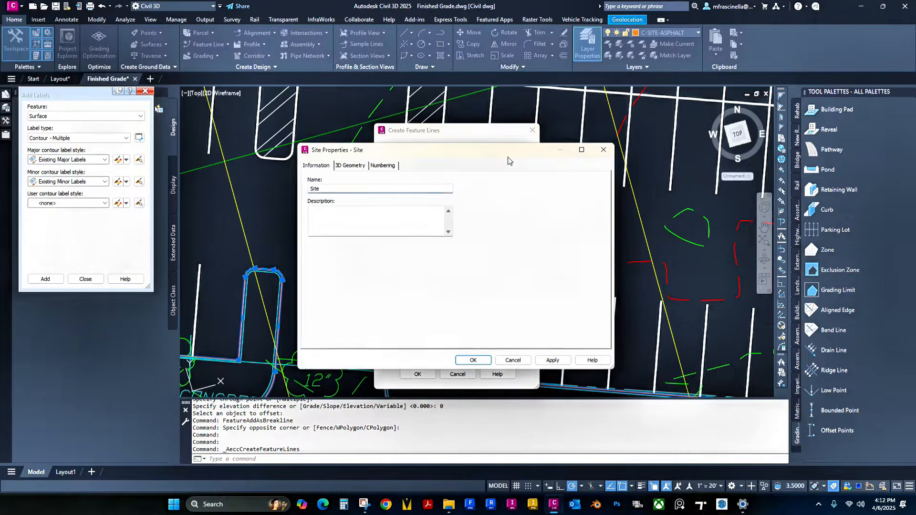
pyautogui.doubleClick(357, 191)
pyautogui.press('BackSpace')
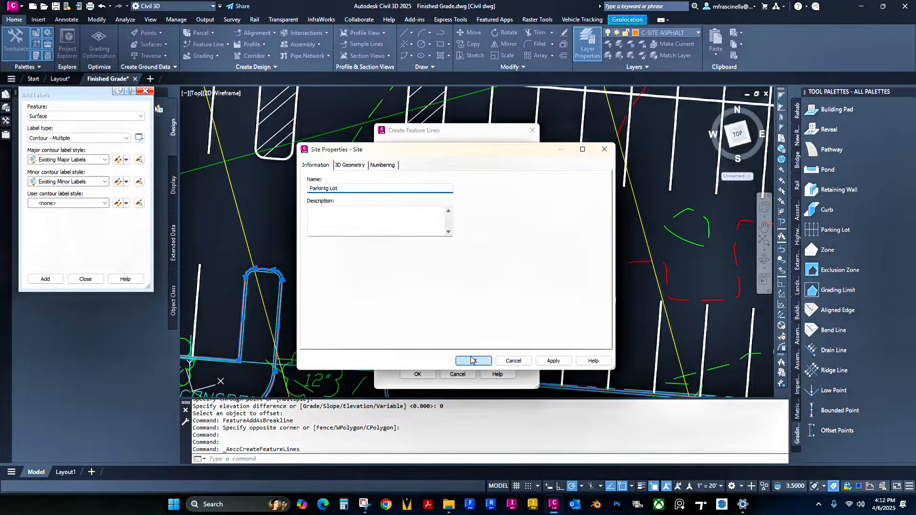
pyautogui.click(484, 364)
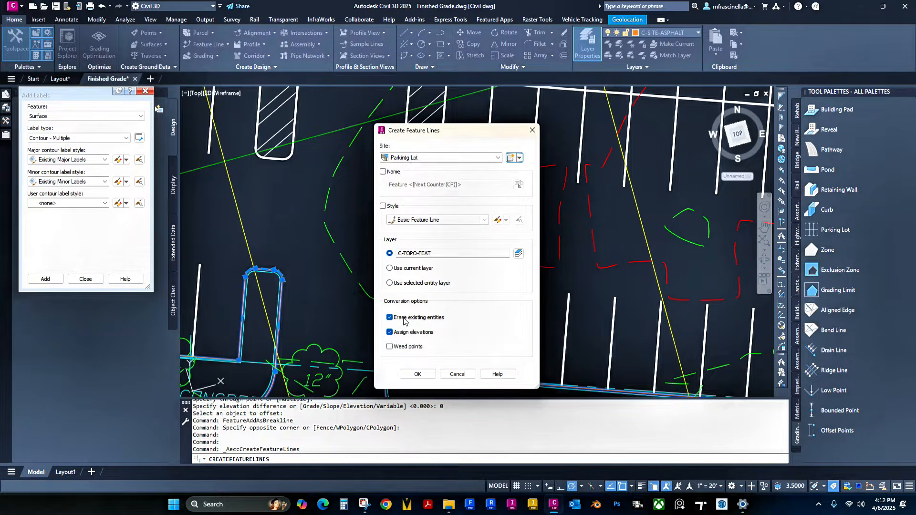
# Step: Create the feature line with elevations assigned from the Rough Grade surface, without inserting intermediate grade break points
pyautogui.click(416, 374)
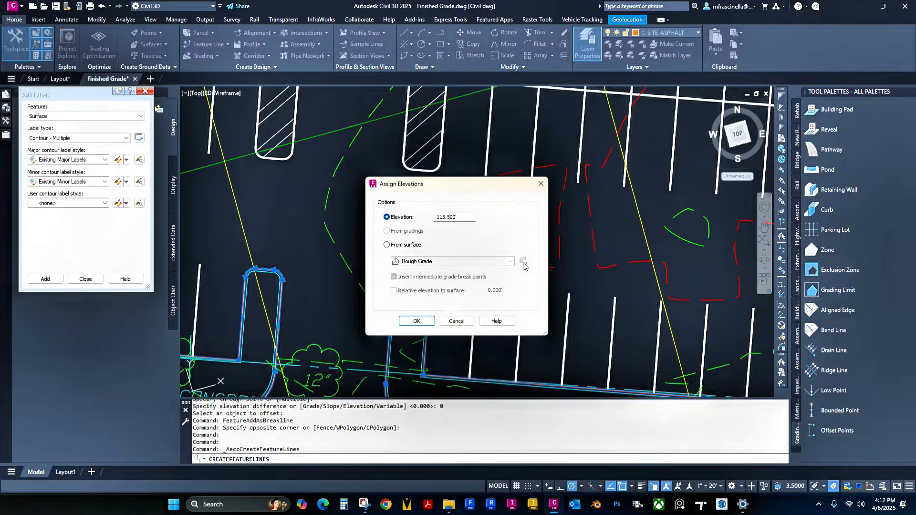
pyautogui.click(401, 246)
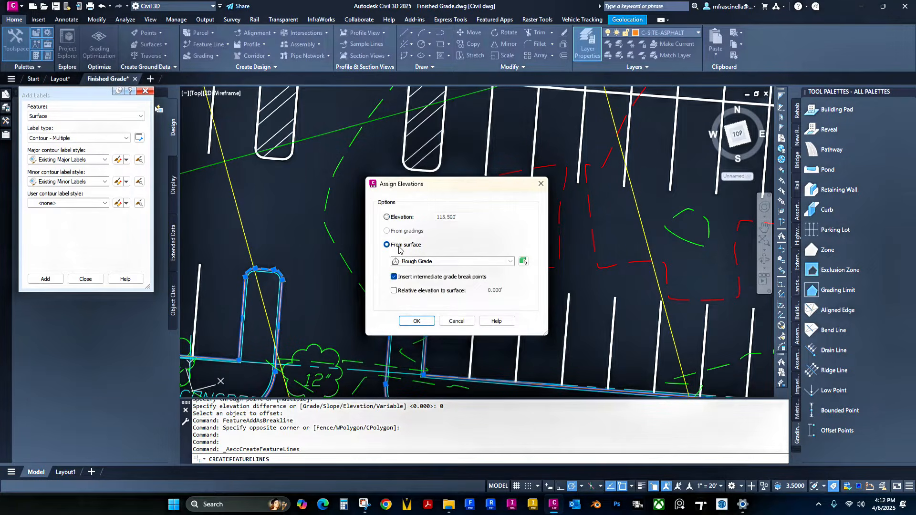
pyautogui.click(423, 263)
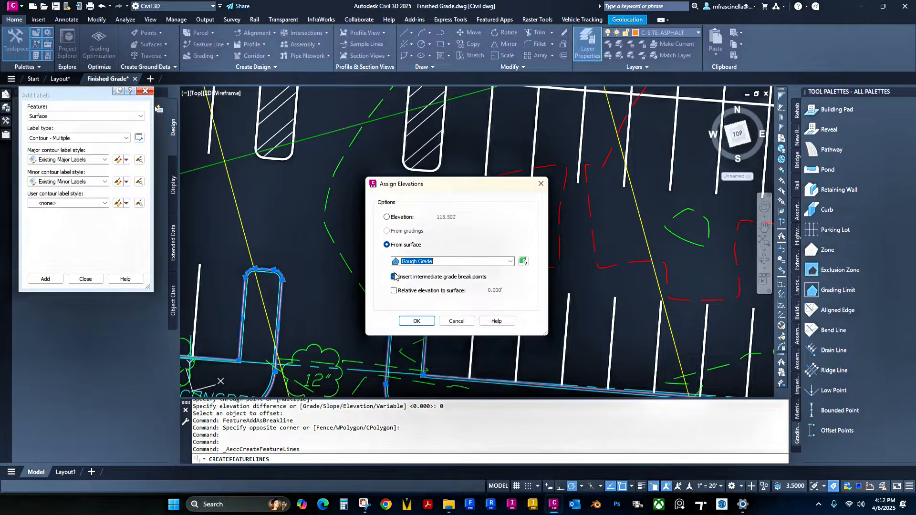
pyautogui.click(395, 278)
pyautogui.click(417, 321)
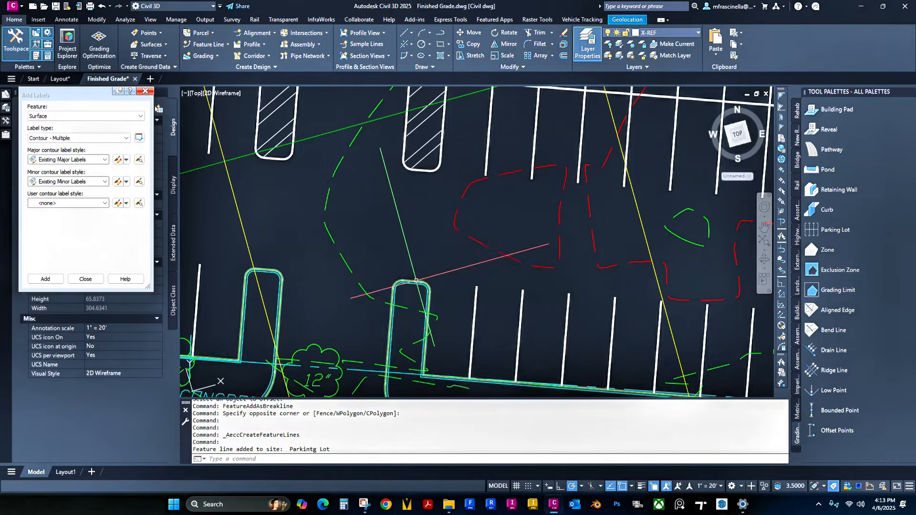
# Step: Inspect elevations and grades along the parking lot's edge feature line with Quick Elevation Edit, from the driveway islands to the north edge
pyautogui.click(417, 281)
pyautogui.click(466, 269)
pyautogui.click(414, 281)
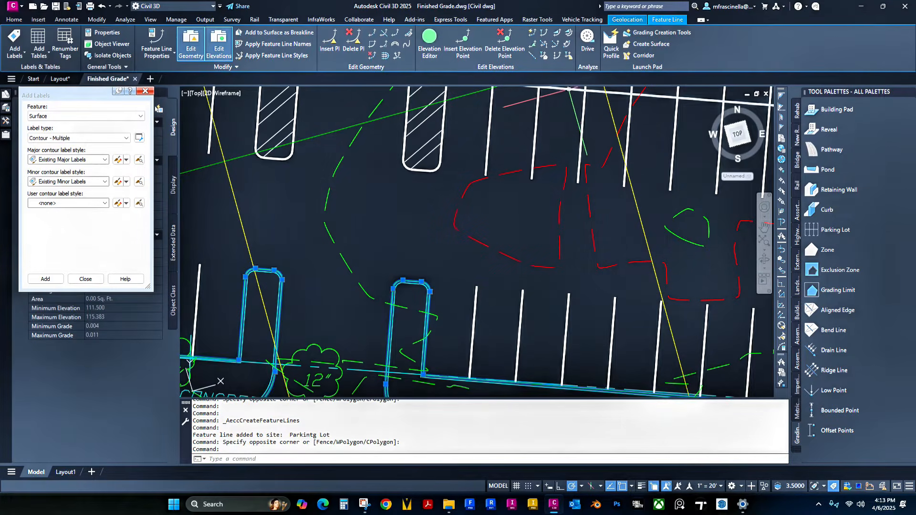
pyautogui.click(533, 35)
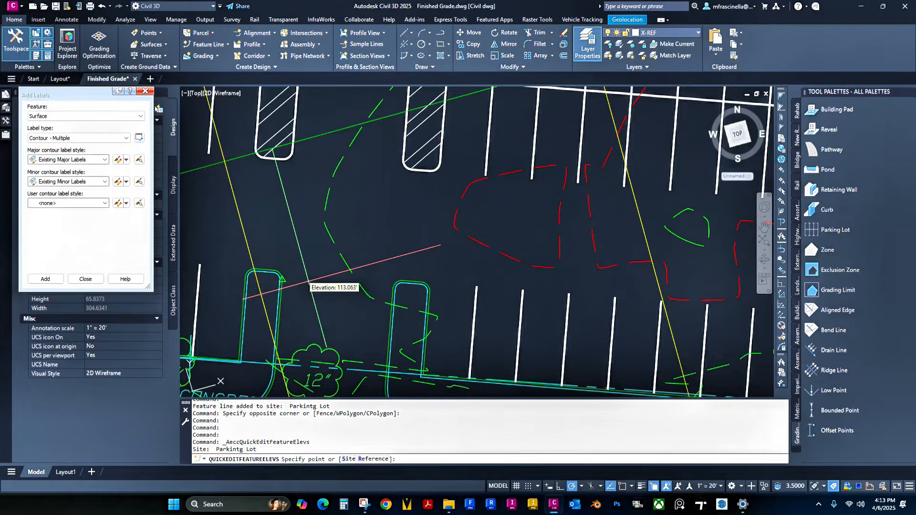
pyautogui.moveTo(309, 284); pyautogui.dragTo(376, 265, button='middle')
pyautogui.scroll(-1, 315, 303)
pyautogui.moveTo(315, 302); pyautogui.dragTo(370, 258, button='middle')
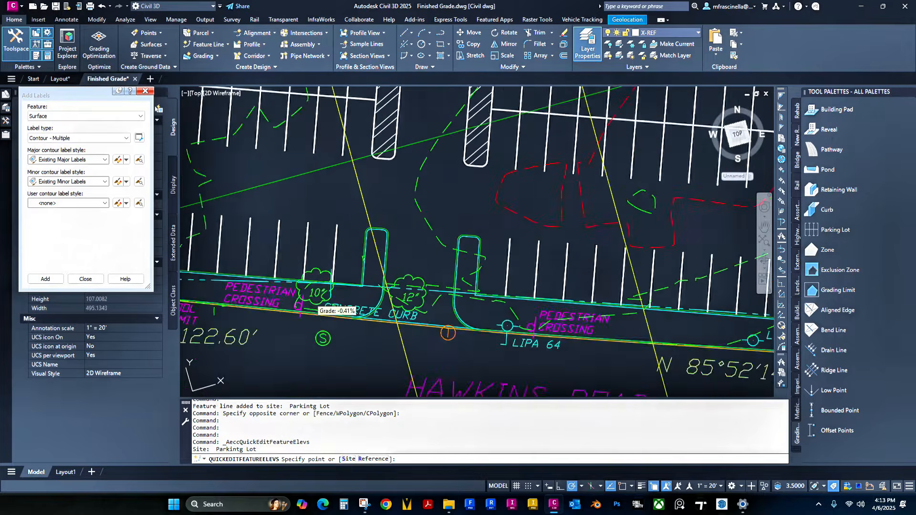
pyautogui.scroll(-1, 375, 259)
pyautogui.moveTo(432, 257)
pyautogui.mouseDown(button='middle')
pyautogui.moveTo(443, 286)
pyautogui.moveTo(455, 225)
pyautogui.moveTo(471, 263)
pyautogui.mouseUp(button='middle')
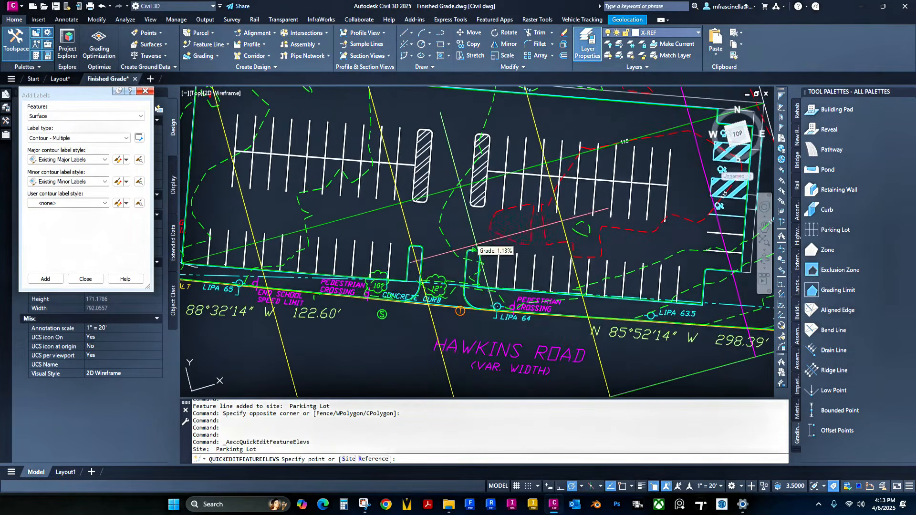
pyautogui.scroll(-1, 477, 244)
pyautogui.moveTo(495, 226); pyautogui.dragTo(502, 222, button='middle')
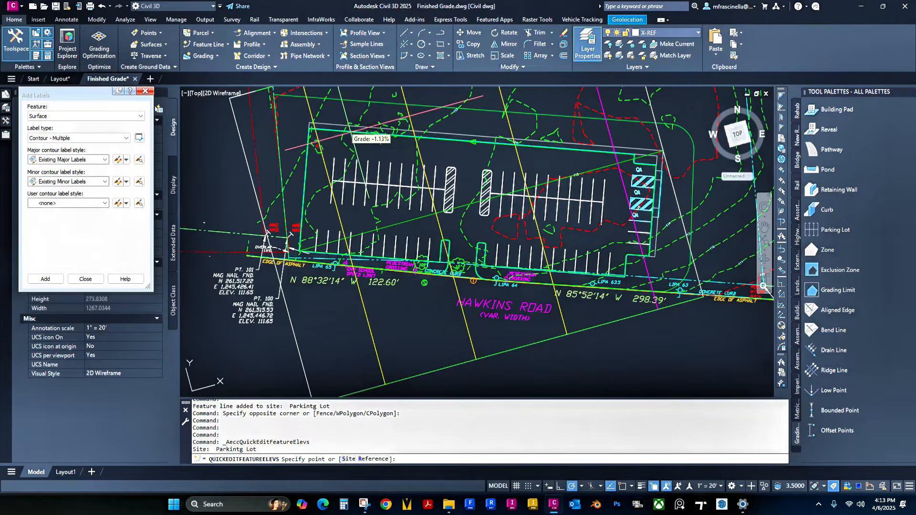
pyautogui.scroll(1, 480, 146)
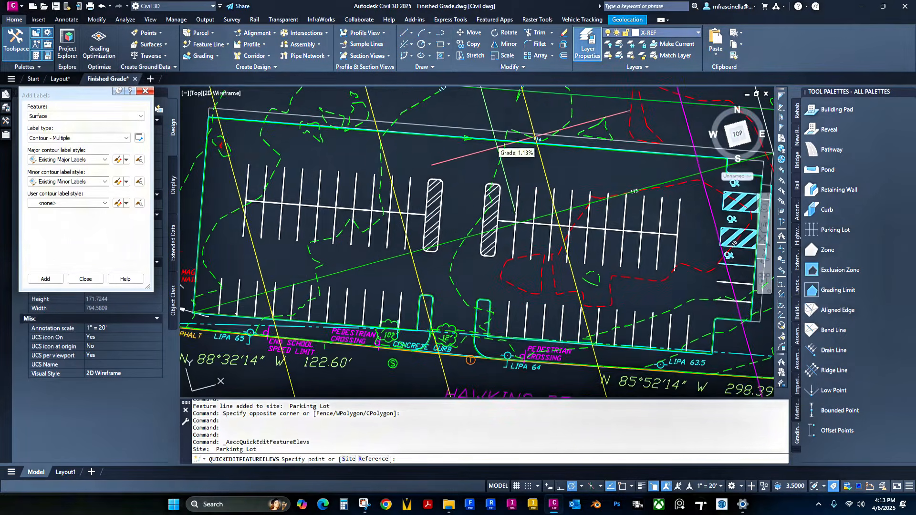
pyautogui.moveTo(475, 213); pyautogui.dragTo(477, 190, button='middle')
pyautogui.moveTo(477, 270)
pyautogui.mouseDown(button='middle')
pyautogui.moveTo(481, 200)
pyautogui.moveTo(446, 232)
pyautogui.mouseUp(button='middle')
pyautogui.press('Escape')
# Step: Set the elevation of the parking lot feature line at the road end of the driveway's east curb return from the Exist. surface
pyautogui.click(482, 210)
pyautogui.scroll(1, 481, 199)
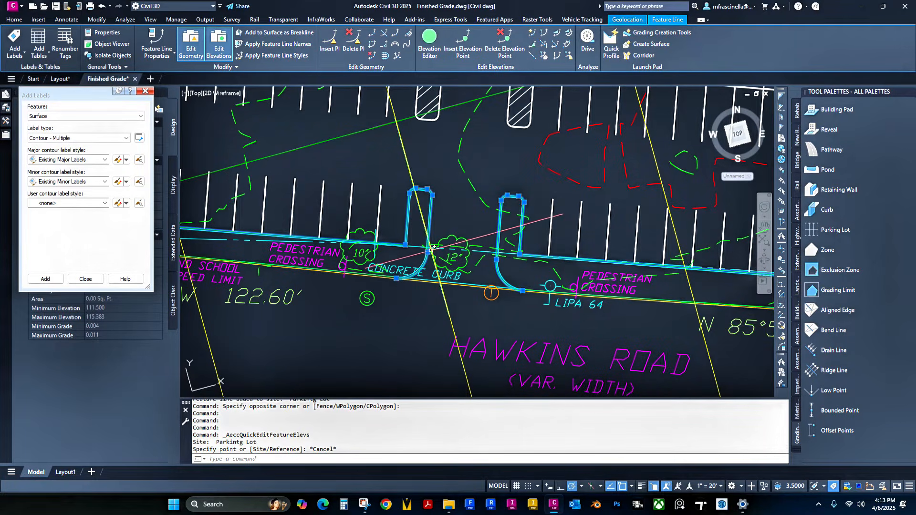
pyautogui.scroll(1, 554, 292)
pyautogui.scroll(1, 494, 290)
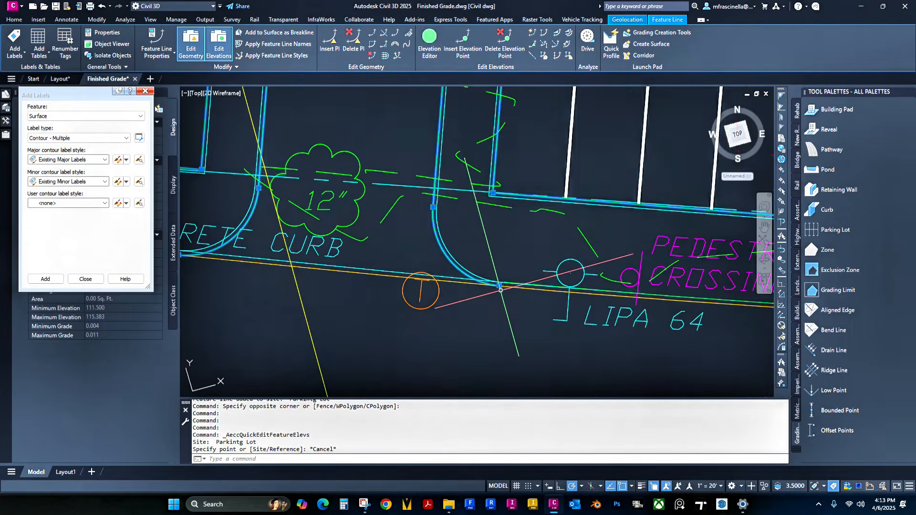
pyautogui.moveTo(427, 277); pyautogui.dragTo(557, 292, button='middle')
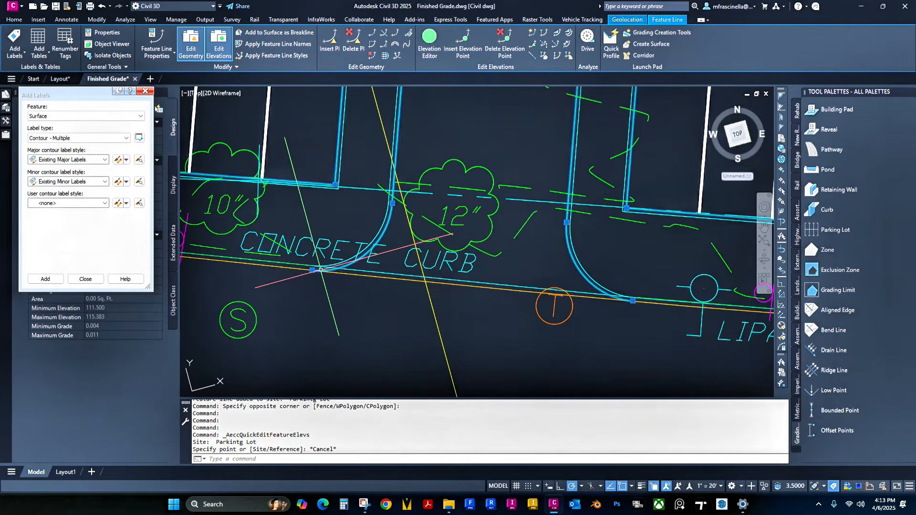
pyautogui.scroll(-1, 410, 305)
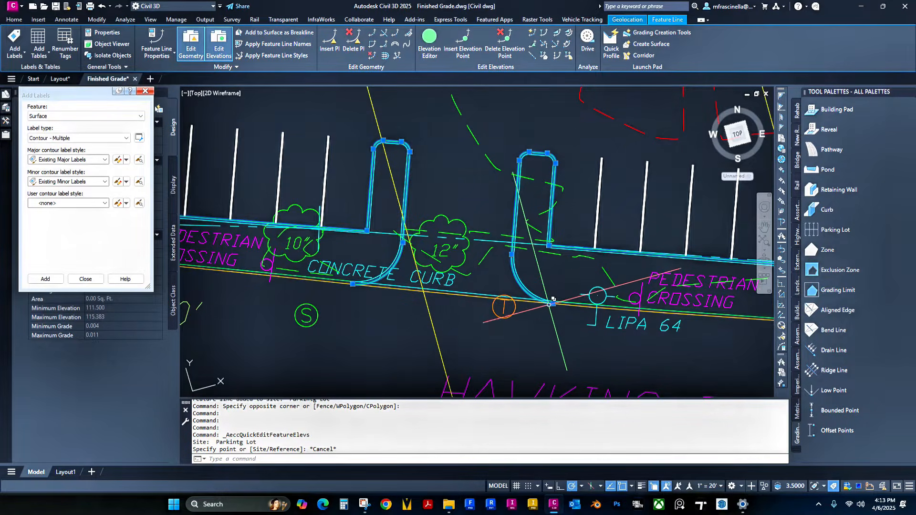
pyautogui.click(532, 33)
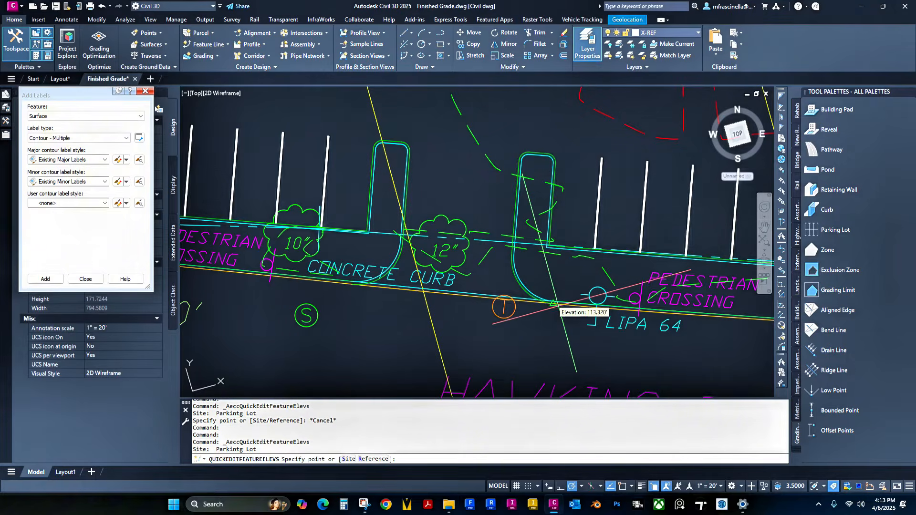
pyautogui.click(559, 305)
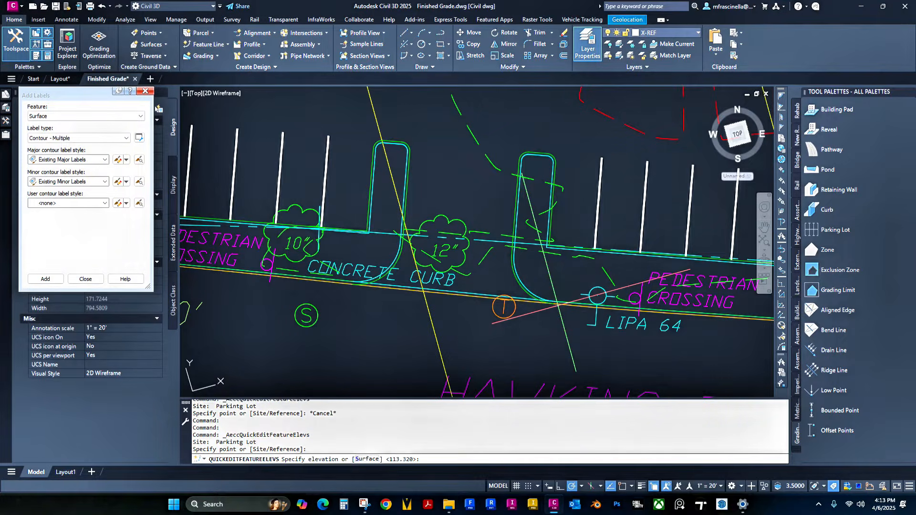
pyautogui.click(365, 459)
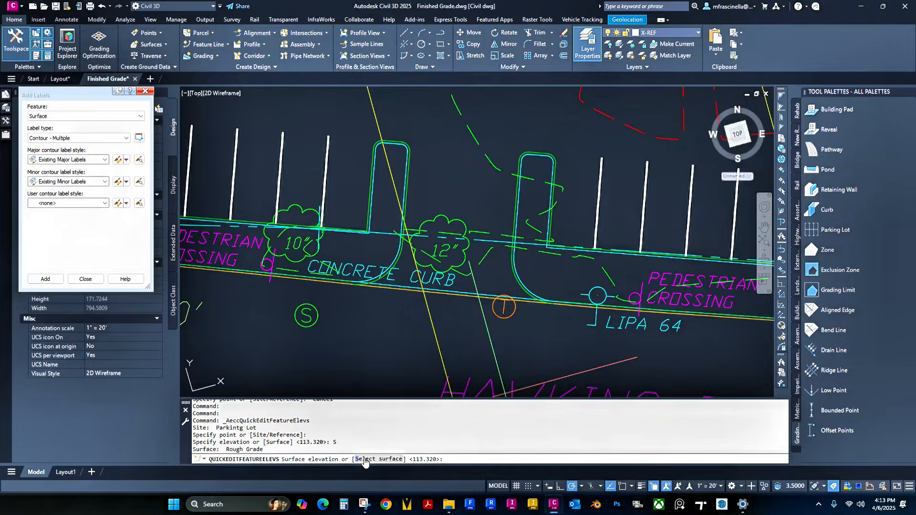
pyautogui.click(375, 460)
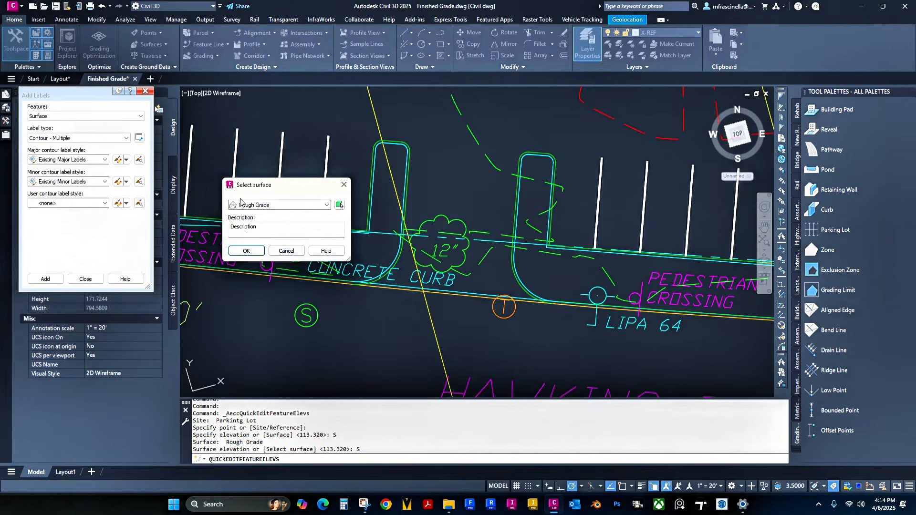
pyautogui.click(270, 206)
pyautogui.click(255, 214)
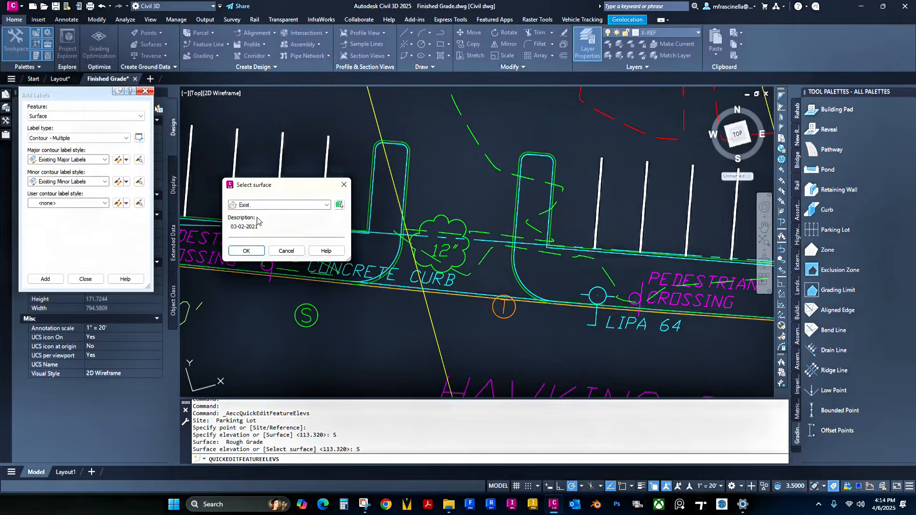
pyautogui.click(246, 252)
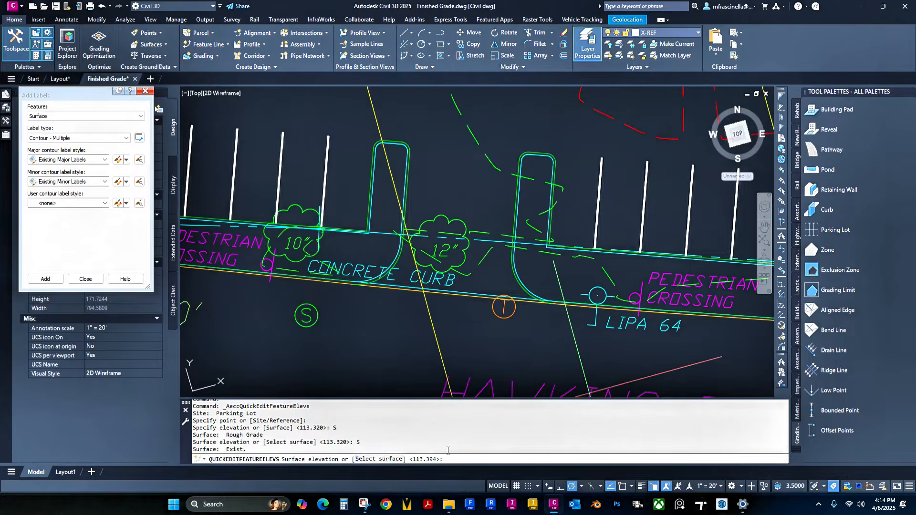
pyautogui.press('Return')
pyautogui.rightClick(484, 238)
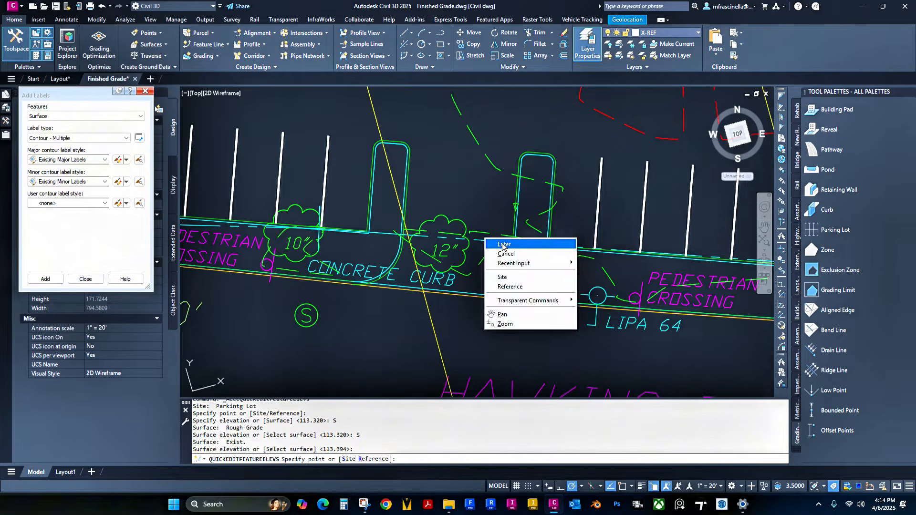
pyautogui.click(502, 243)
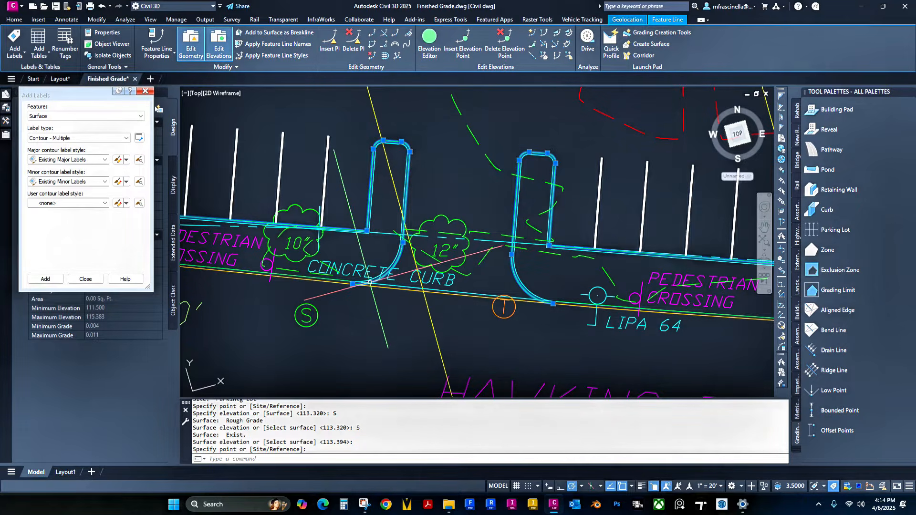
# Step: Set the elevation at the road end of the driveway's west curb return from the Exist. surface
pyautogui.click(533, 33)
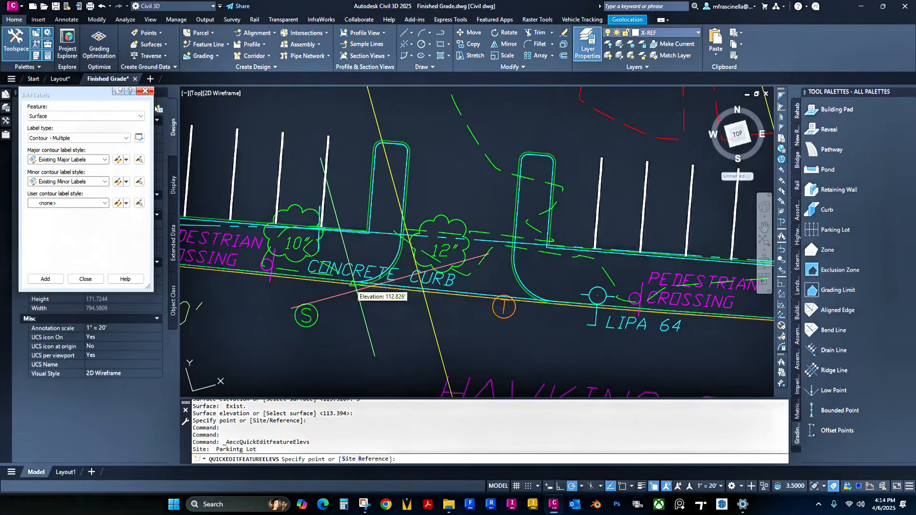
pyautogui.click(352, 284)
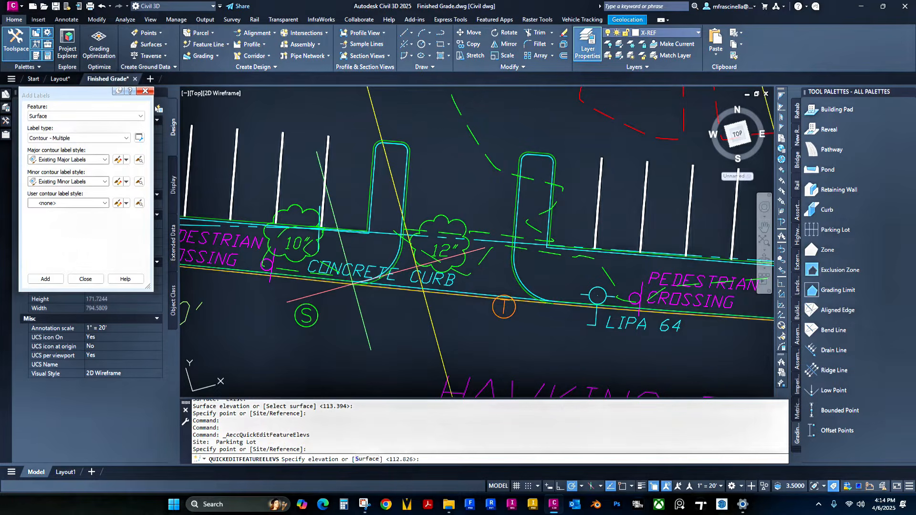
pyautogui.click(367, 459)
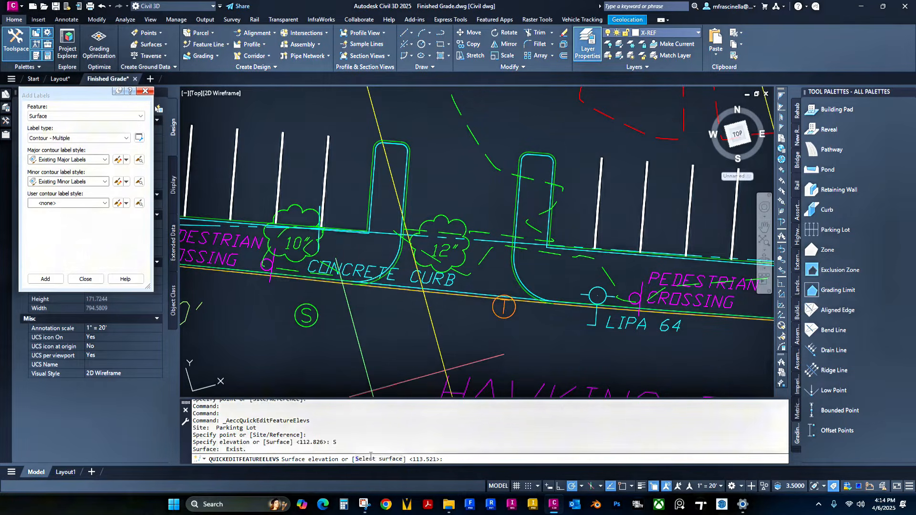
pyautogui.click(371, 459)
pyautogui.click(279, 205)
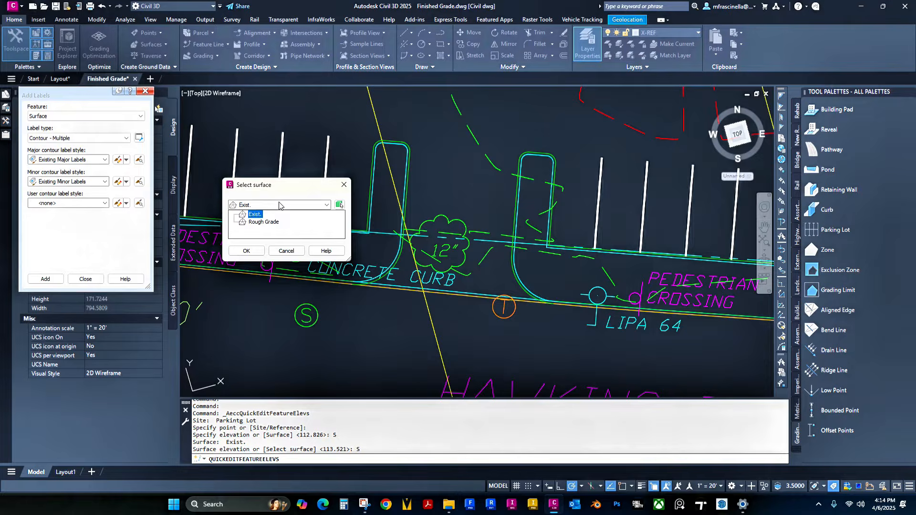
pyautogui.click(248, 214)
pyautogui.click(246, 252)
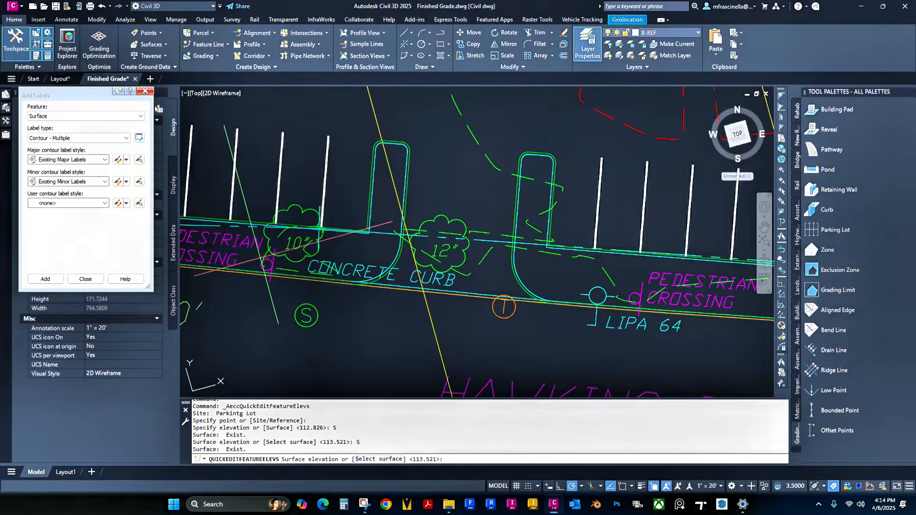
pyautogui.rightClick(391, 337)
pyautogui.click(407, 340)
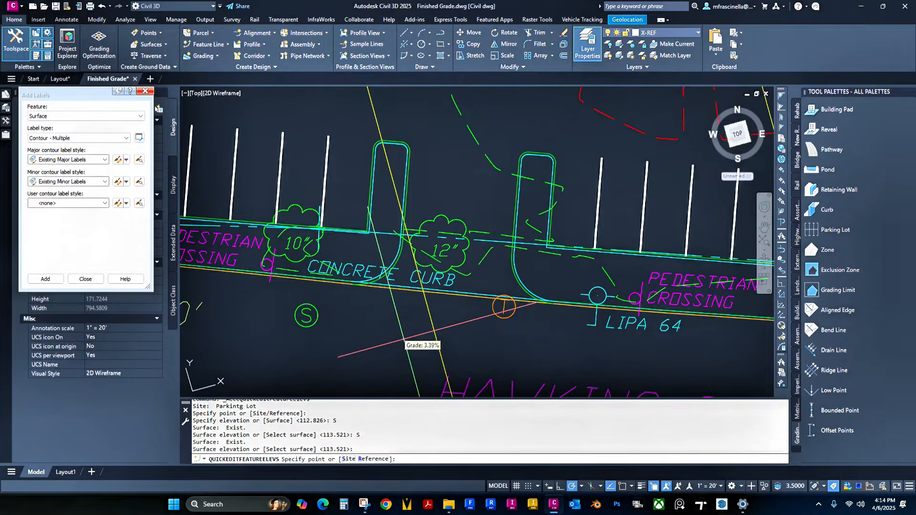
pyautogui.rightClick(509, 291)
pyautogui.click(523, 298)
pyautogui.click(523, 298)
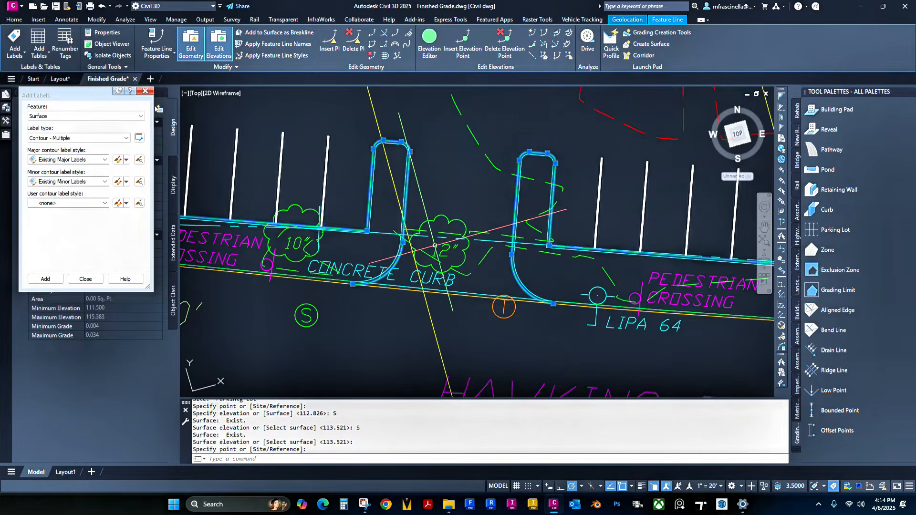
# Step: Examine the parking lot edge feature line along Hawkins Road and around the driveway entrance
pyautogui.moveTo(389, 268); pyautogui.dragTo(387, 265, button='middle')
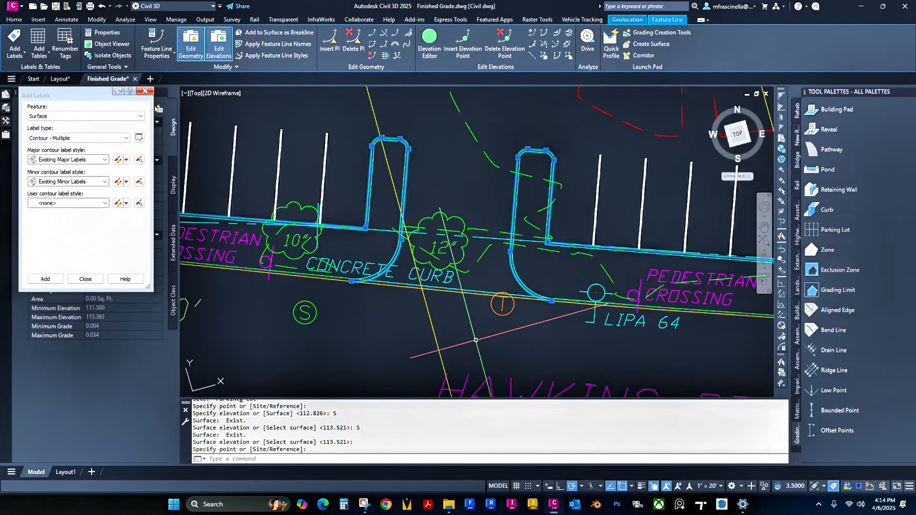
pyautogui.scroll(-2, 397, 254)
pyautogui.scroll(-2, 538, 287)
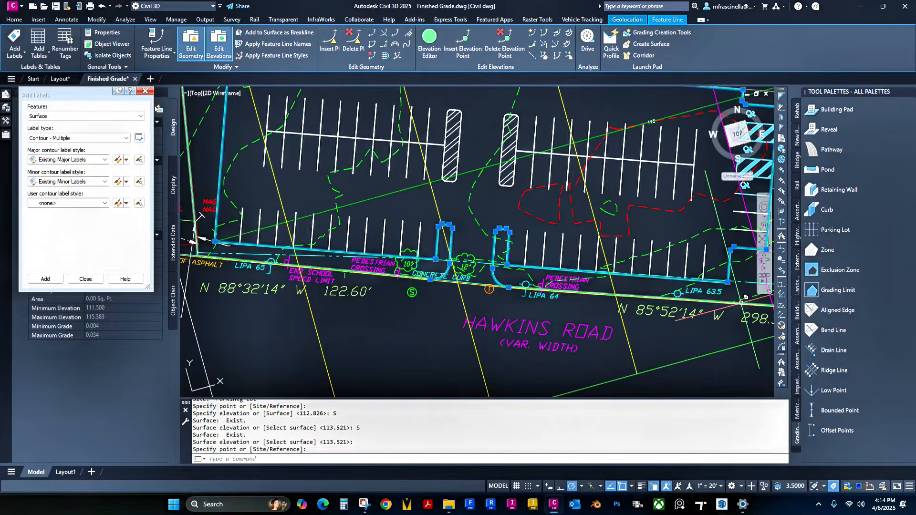
pyautogui.scroll(2, 746, 297)
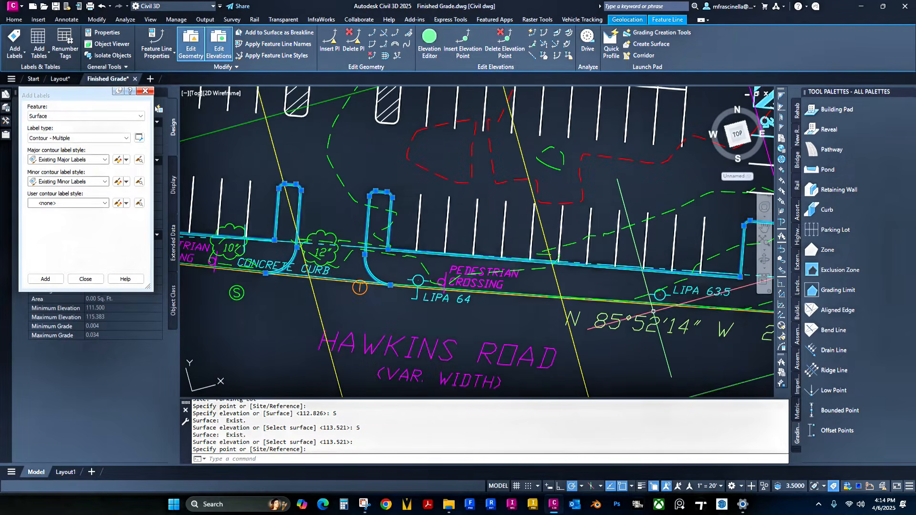
pyautogui.moveTo(466, 304); pyautogui.dragTo(510, 349, button='middle')
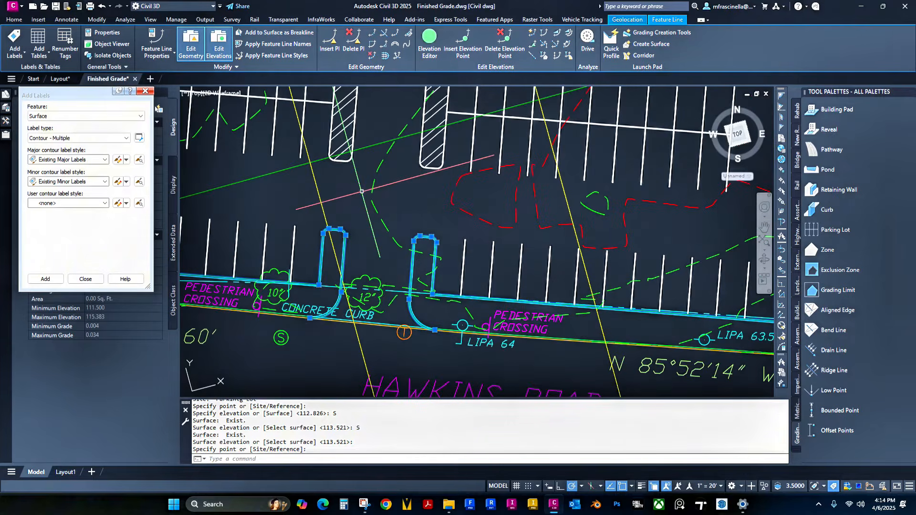
pyautogui.scroll(-2, 386, 194)
pyautogui.moveTo(386, 193); pyautogui.dragTo(440, 202, button='middle')
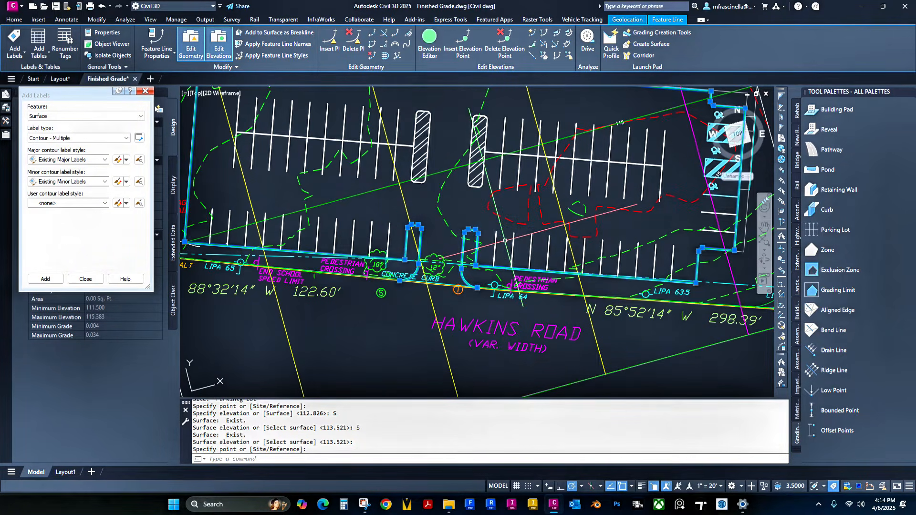
pyautogui.scroll(4, 505, 241)
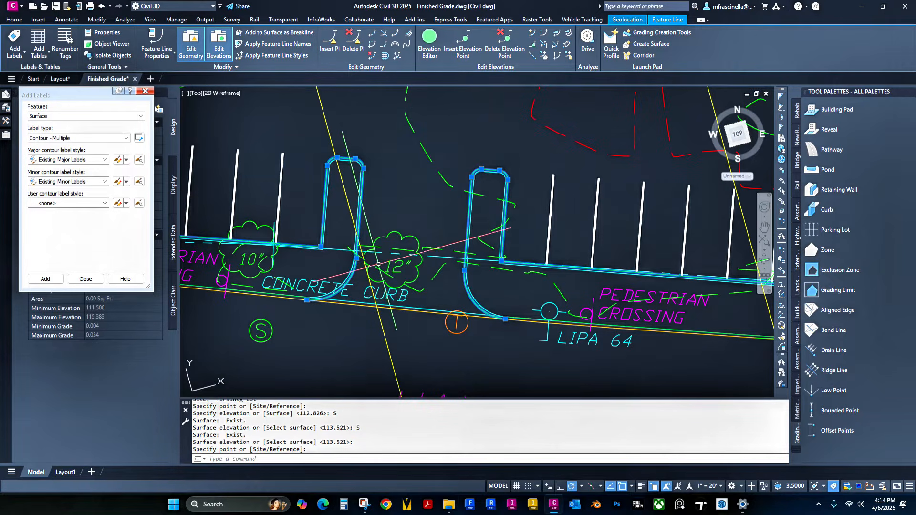
# Step: Check the grade along the driveway's east curb return with Quick Elevation Edit
pyautogui.click(535, 32)
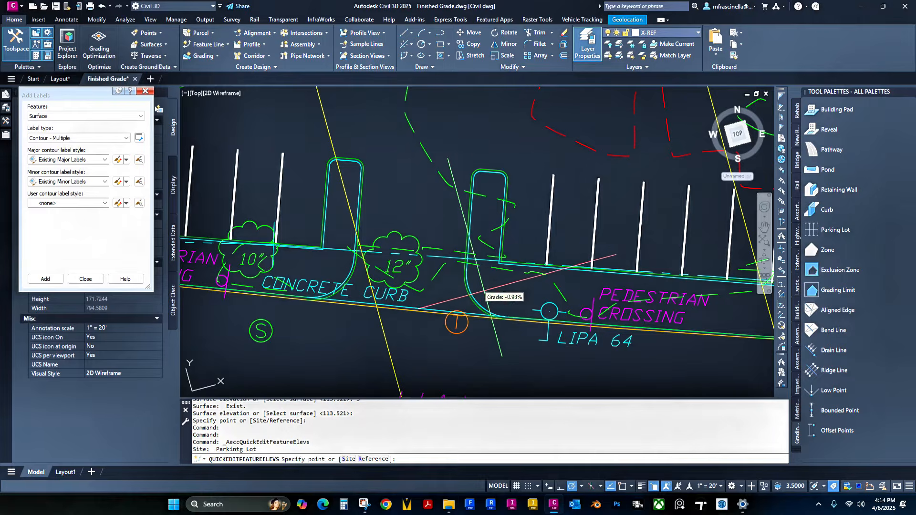
pyautogui.scroll(3, 462, 315)
pyautogui.scroll(-4, 462, 318)
pyautogui.press('Escape')
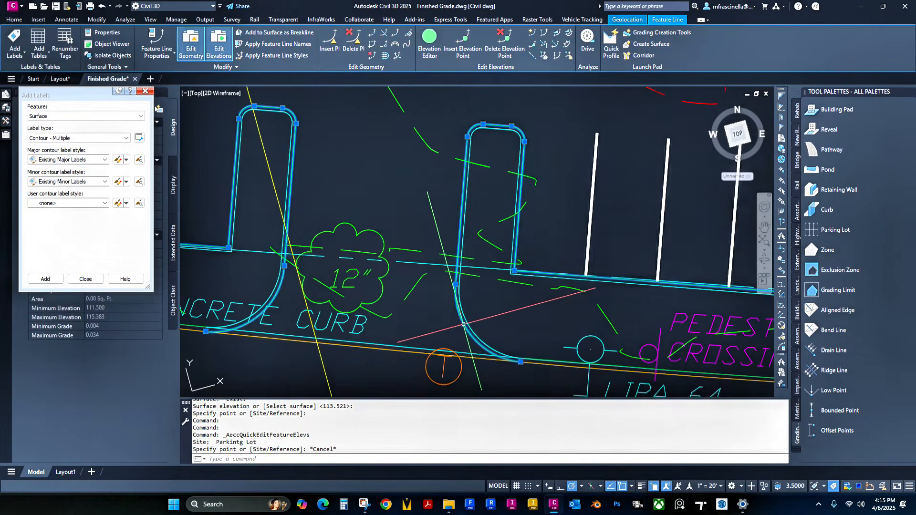
# Step: Select Parkintg Lot as the site for Quick Elevation Edit and recheck the grade of the driveway's east curb return
pyautogui.click(542, 44)
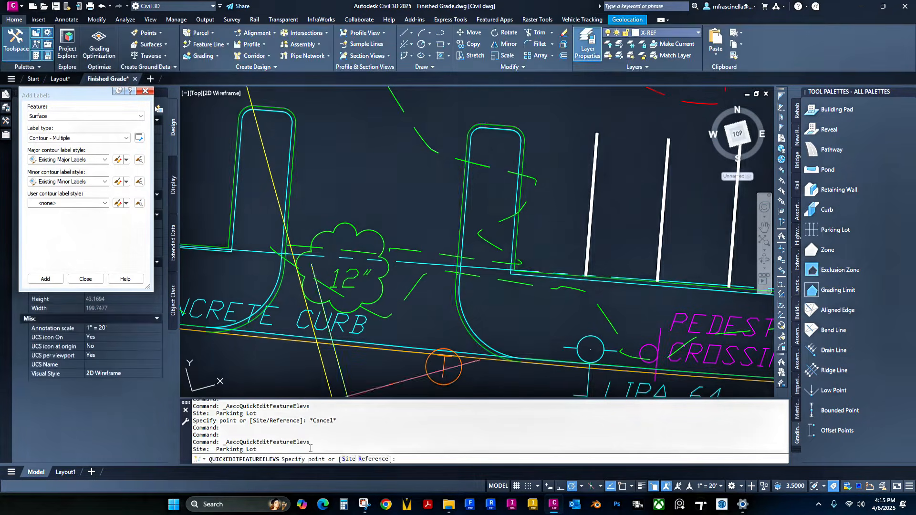
pyautogui.click(350, 460)
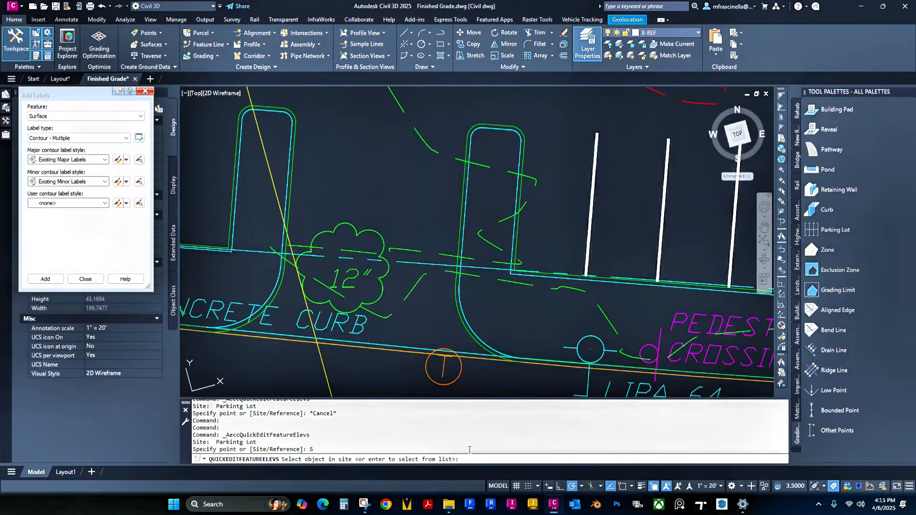
pyautogui.press('Return')
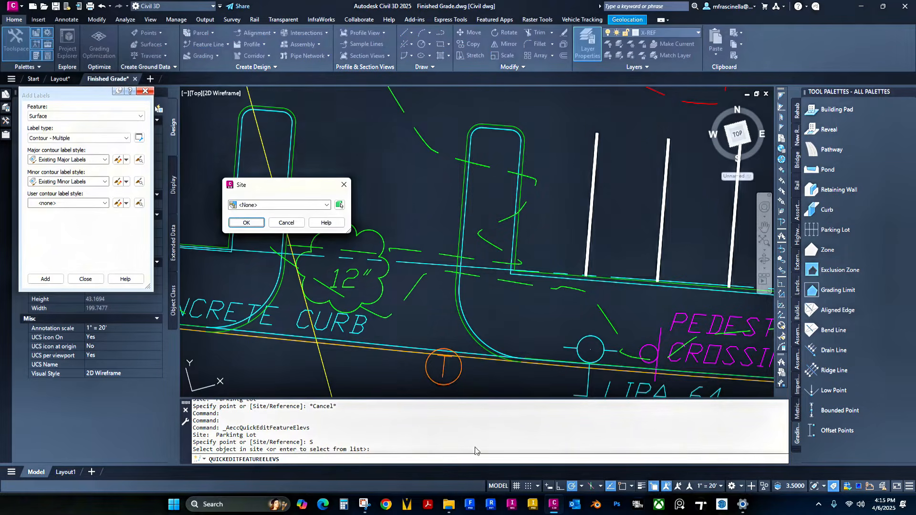
pyautogui.click(254, 206)
pyautogui.click(262, 222)
pyautogui.click(258, 223)
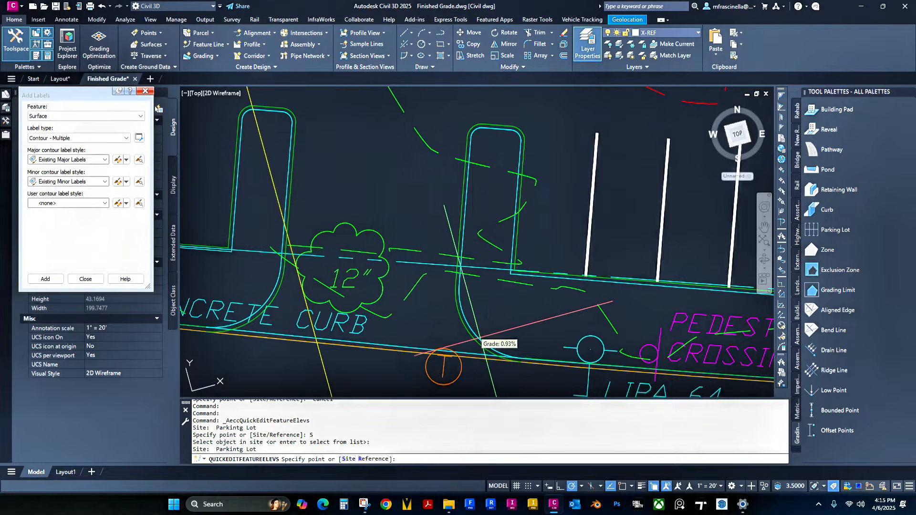
pyautogui.press('Escape')
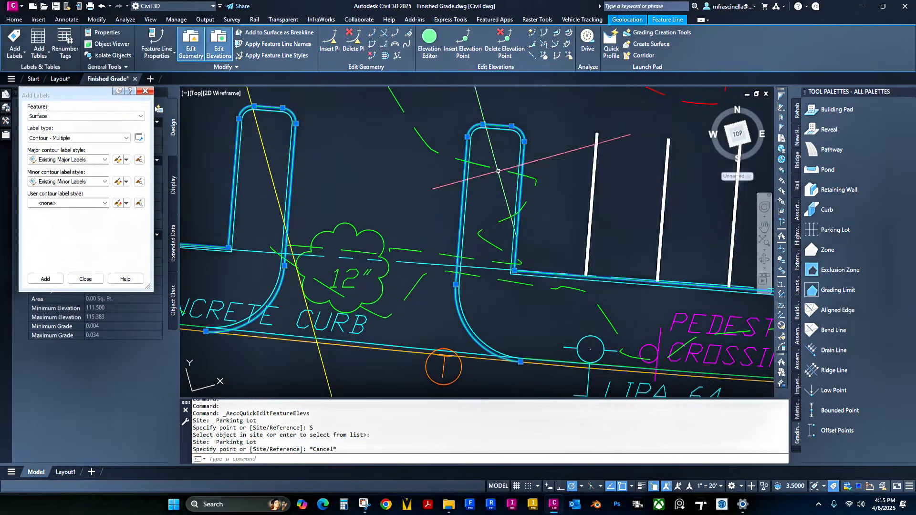
pyautogui.click(532, 32)
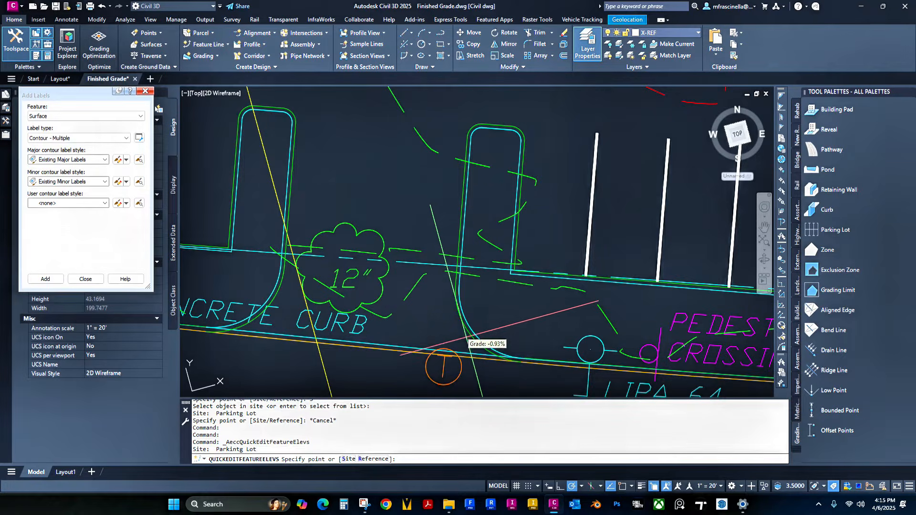
pyautogui.press('Escape')
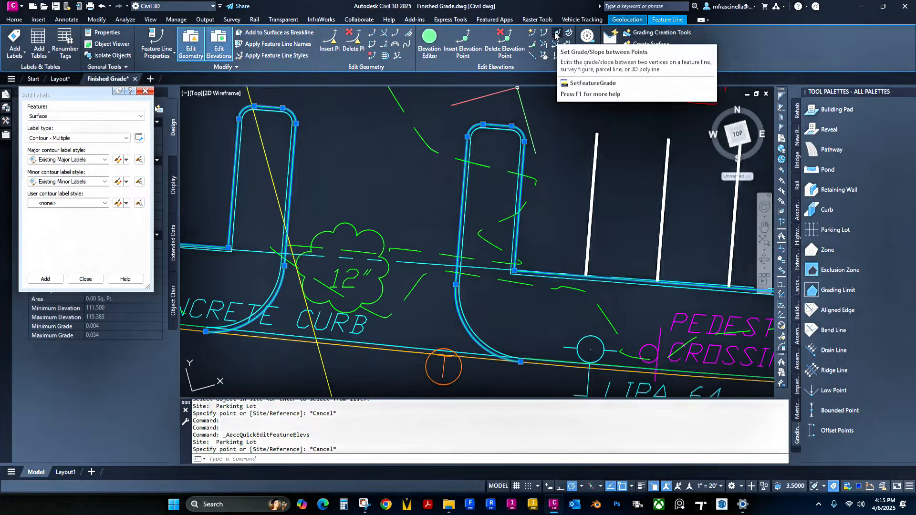
# Step: Set the grade of the driveway's east curb return to 2% from its road end to its parking lot end
pyautogui.click(557, 36)
pyautogui.click(531, 361)
pyautogui.press('Return')
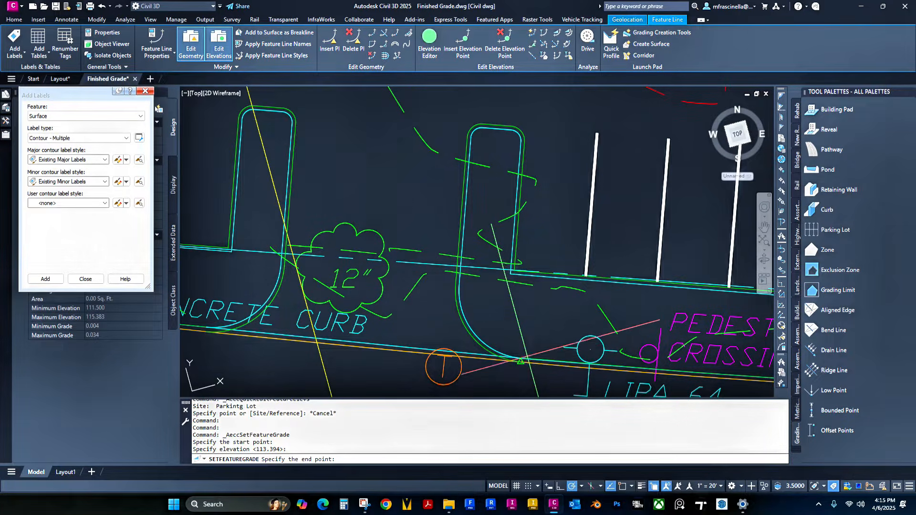
pyautogui.click(457, 285)
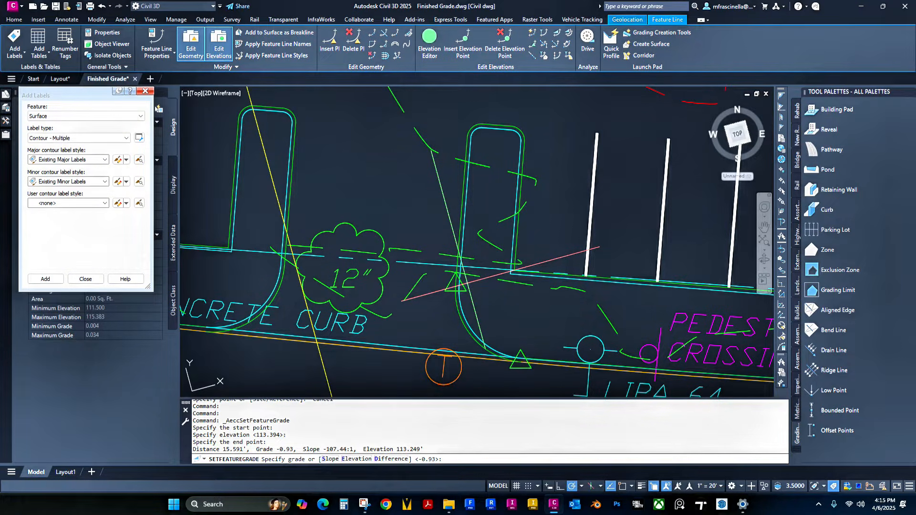
pyautogui.press('Return')
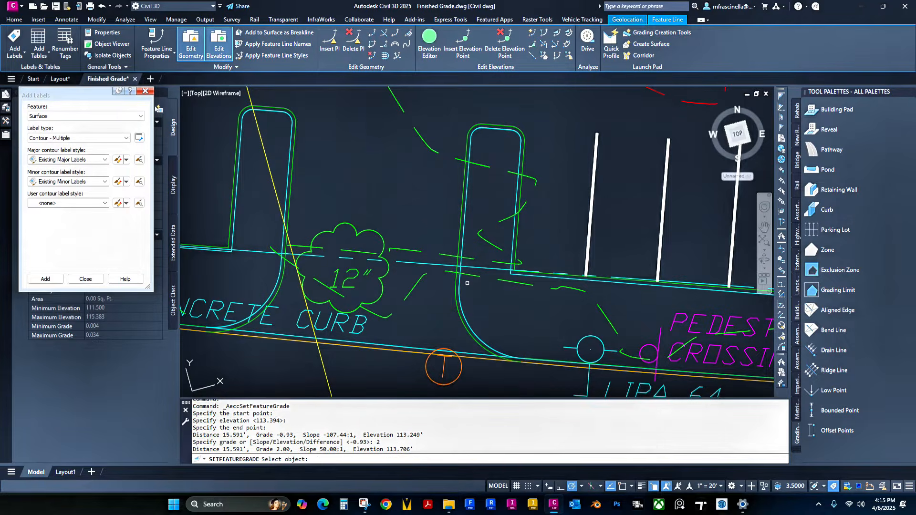
# Step: Set the grade of the driveway's west curb return to 2% from its road end to its parking lot end
pyautogui.click(544, 34)
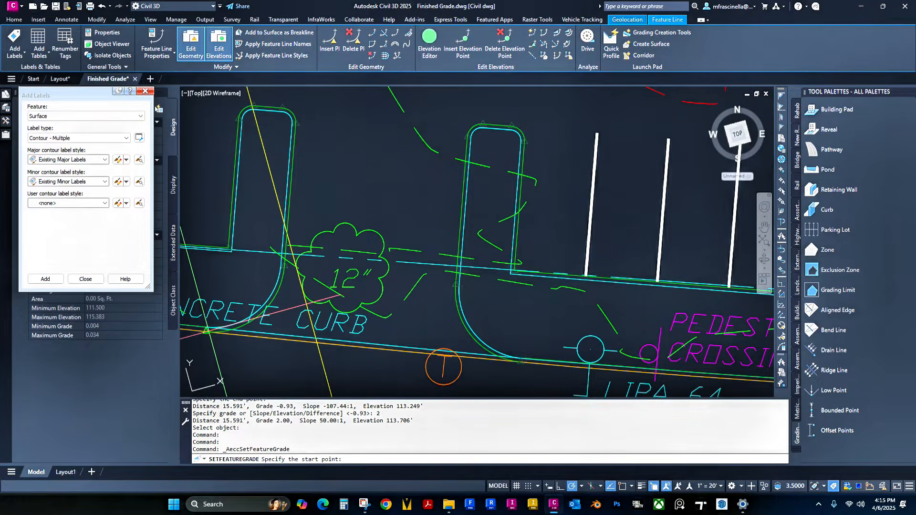
pyautogui.click(206, 332)
pyautogui.press('Return')
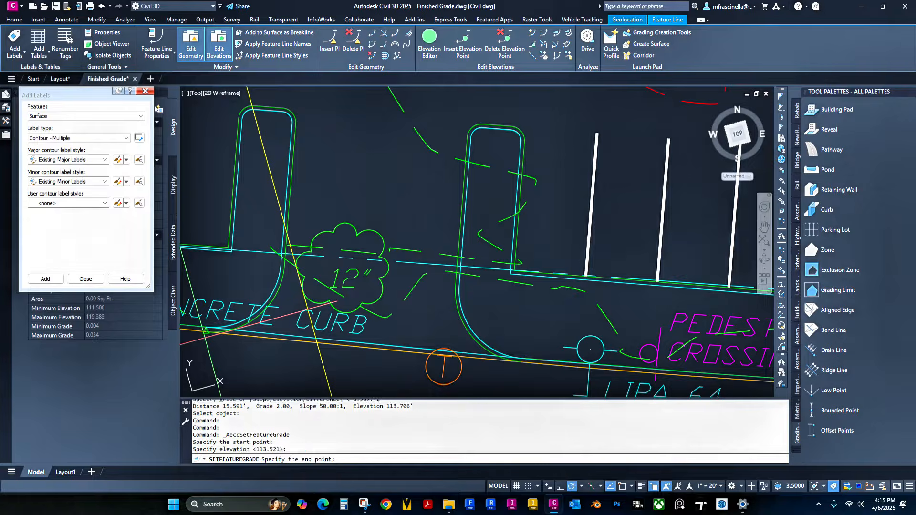
pyautogui.click(285, 263)
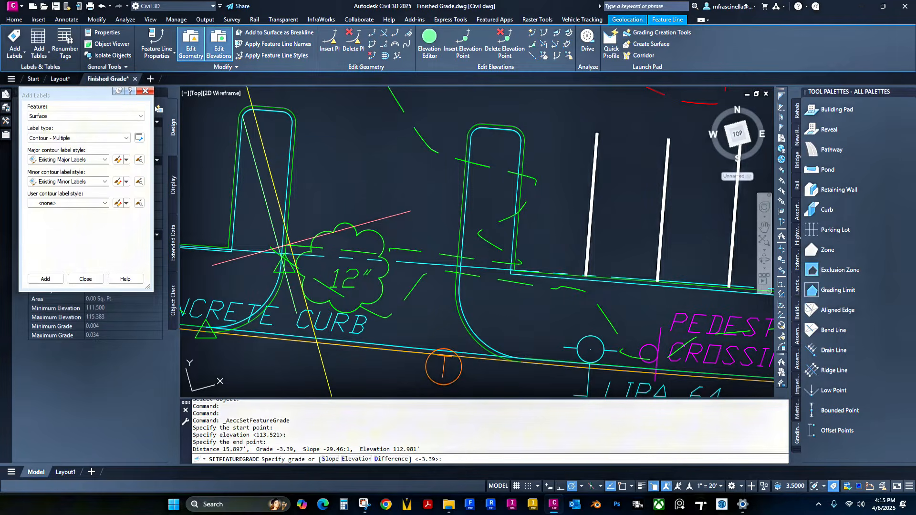
pyautogui.press('Return')
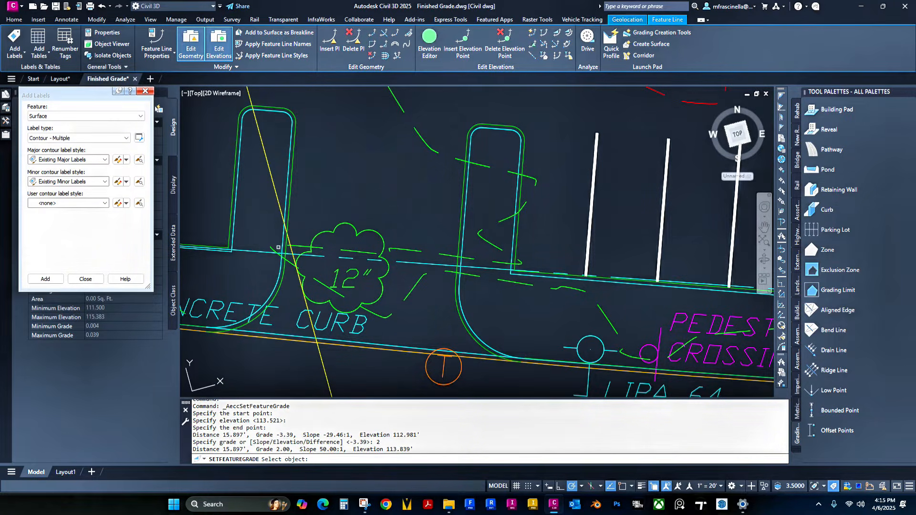
pyautogui.scroll(-6, 408, 293)
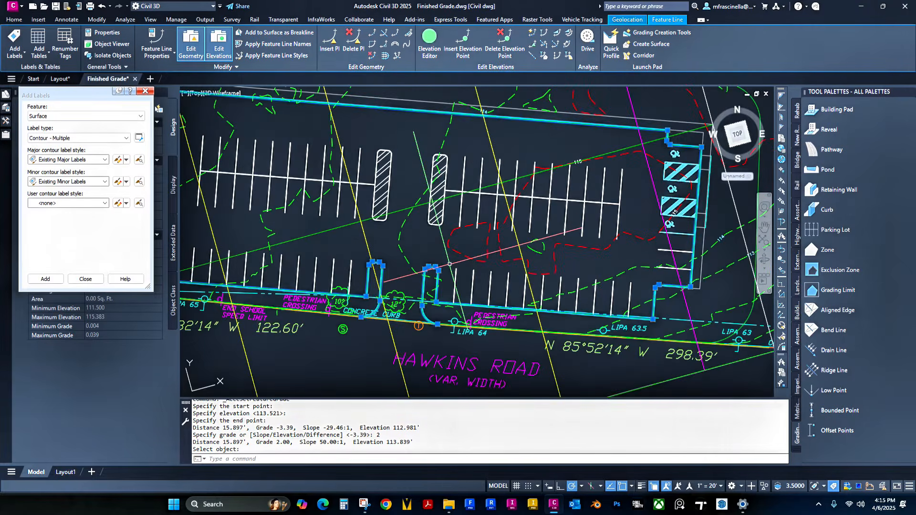
pyautogui.moveTo(429, 266); pyautogui.dragTo(473, 260, button='middle')
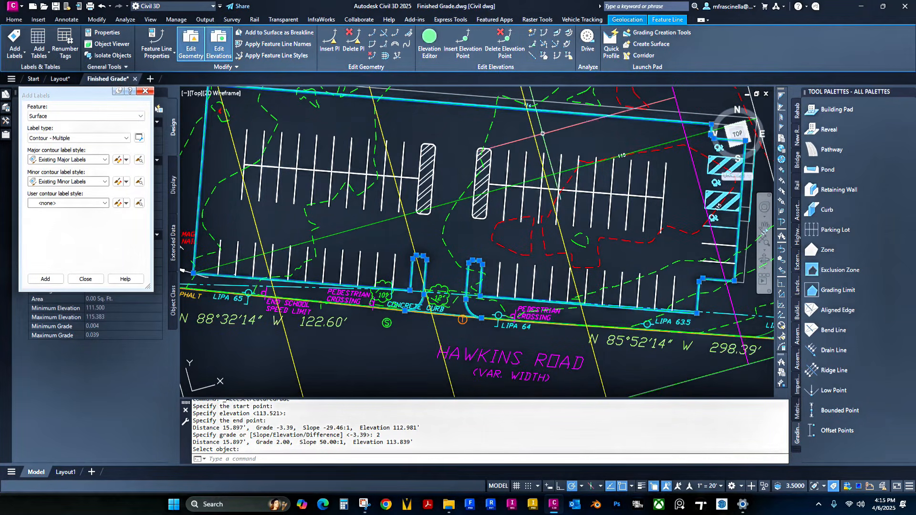
pyautogui.press('Escape')
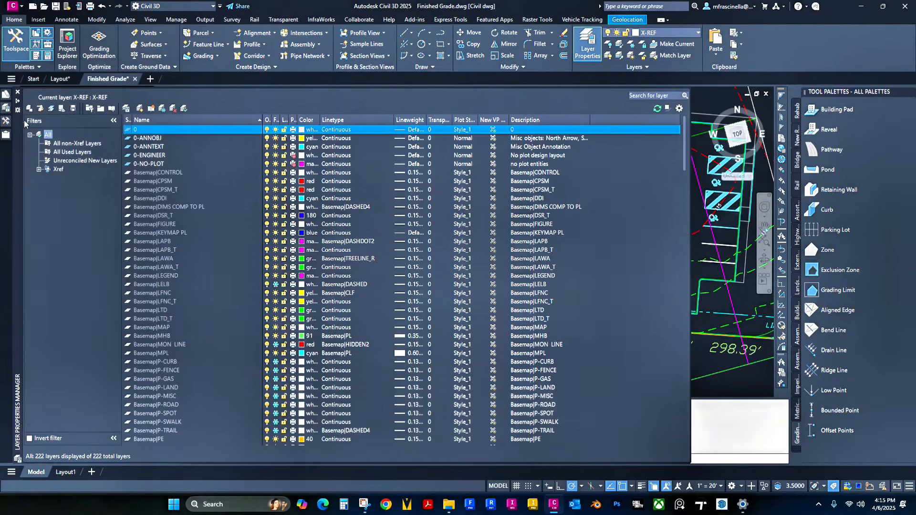
# Step: Hide the Rough Grade surface by setting its surface style to No Display
pyautogui.moveTo(6, 123)
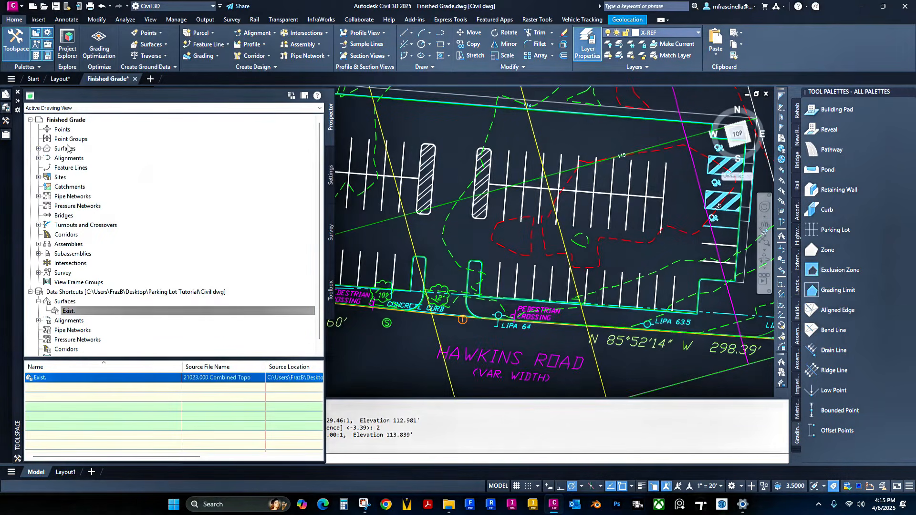
pyautogui.click(67, 148)
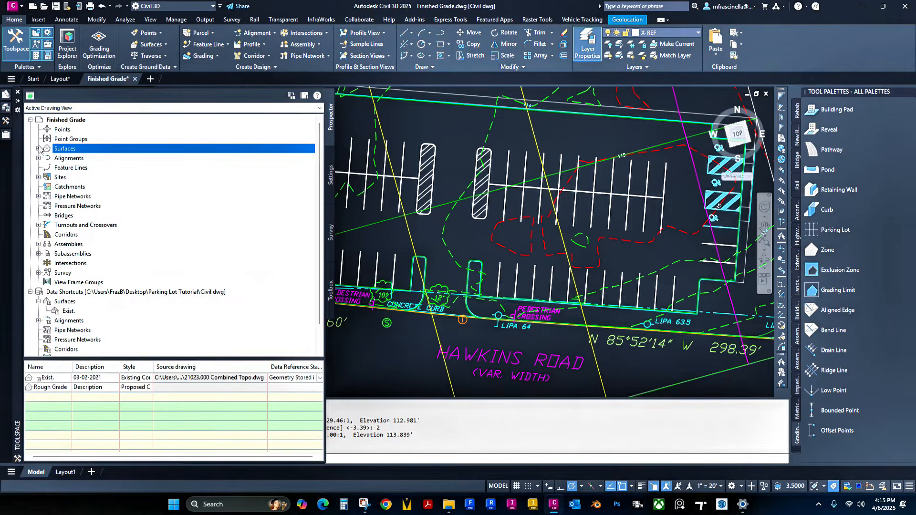
pyautogui.click(38, 149)
pyautogui.rightClick(76, 169)
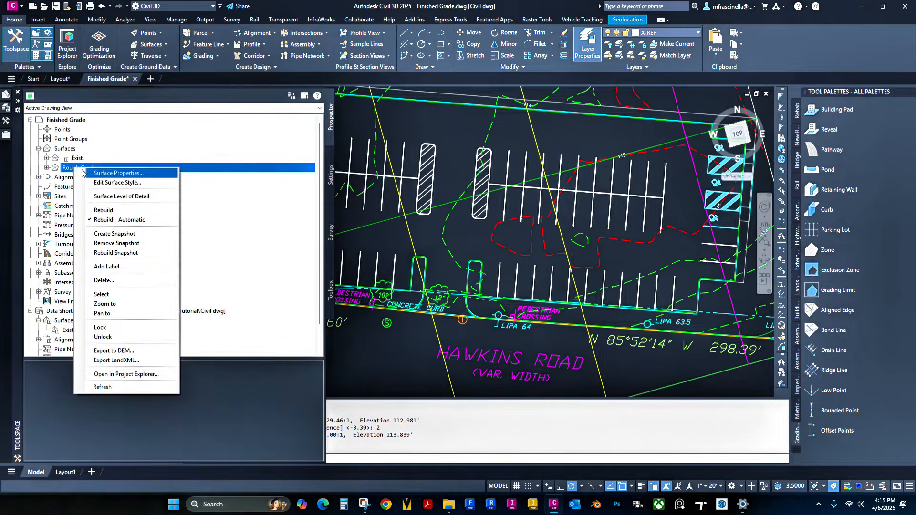
pyautogui.click(107, 173)
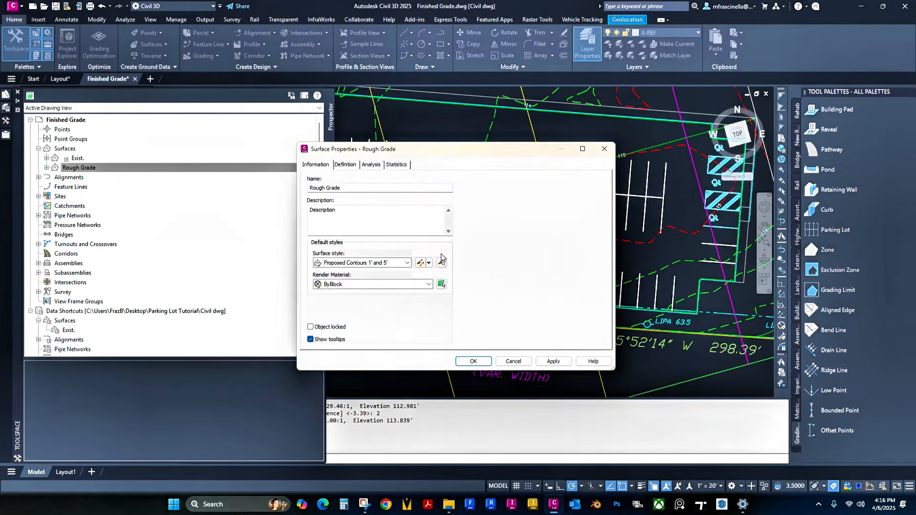
pyautogui.click(377, 263)
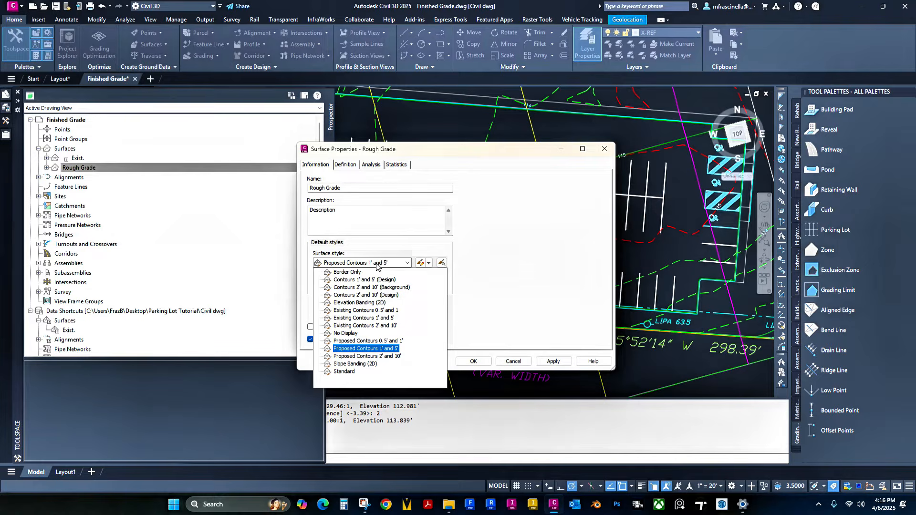
pyautogui.click(346, 333)
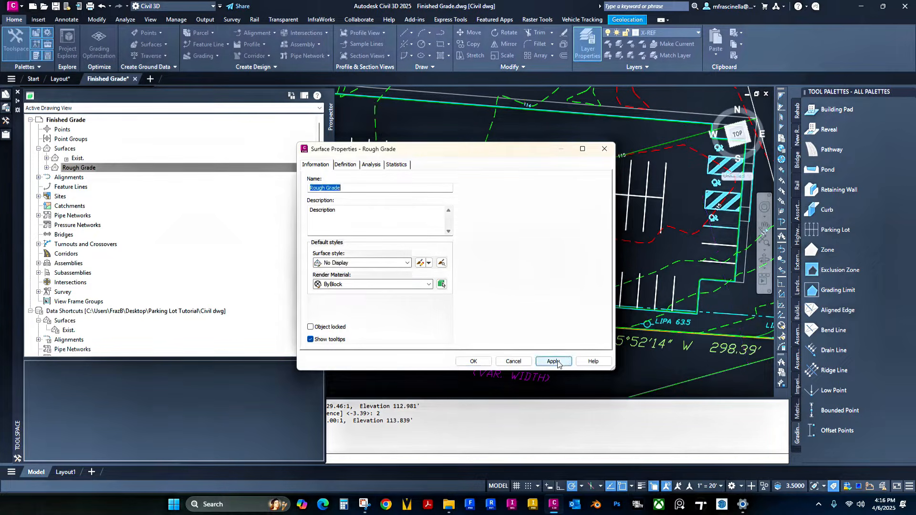
pyautogui.click(472, 361)
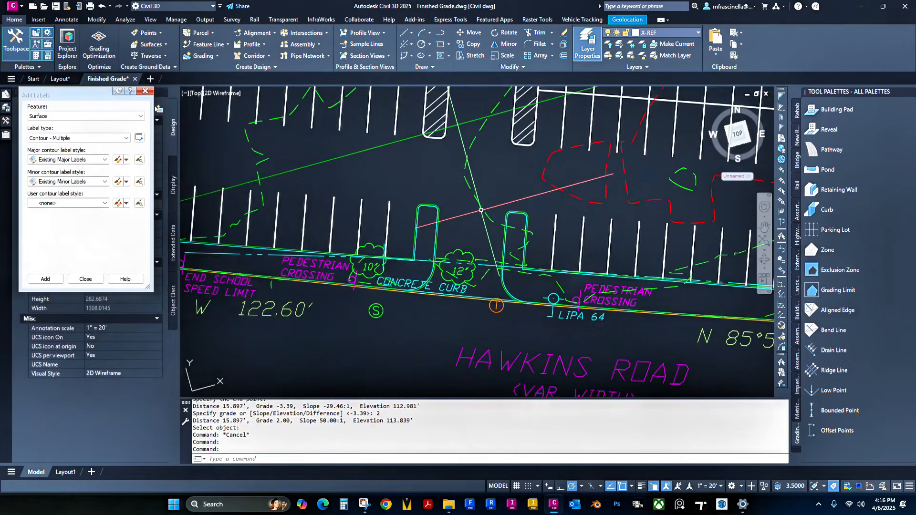
pyautogui.press('Escape')
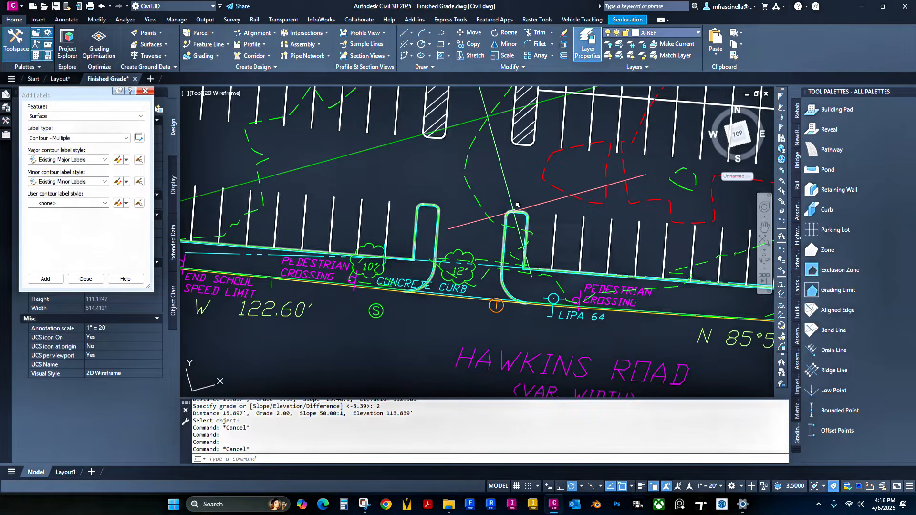
# Step: Add the parking lot edge feature line as a standard breakline to a new TIN surface named Finished Grade, keeping the 20' supplementing distance
pyautogui.click(517, 209)
pyautogui.scroll(-3, 513, 213)
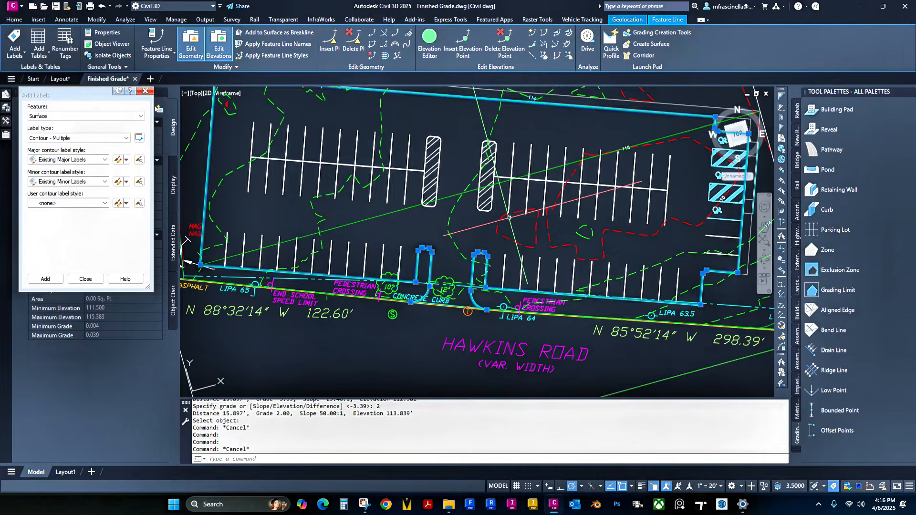
pyautogui.scroll(-2, 487, 217)
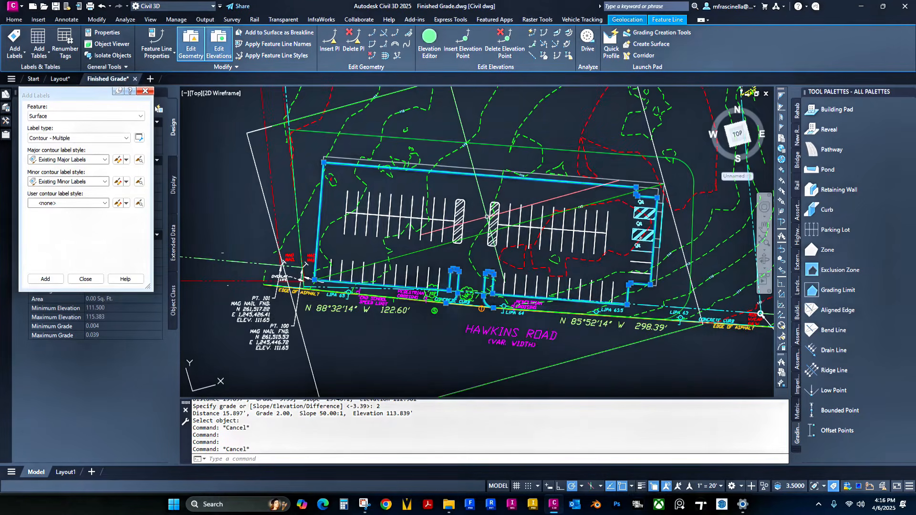
pyautogui.rightClick(463, 256)
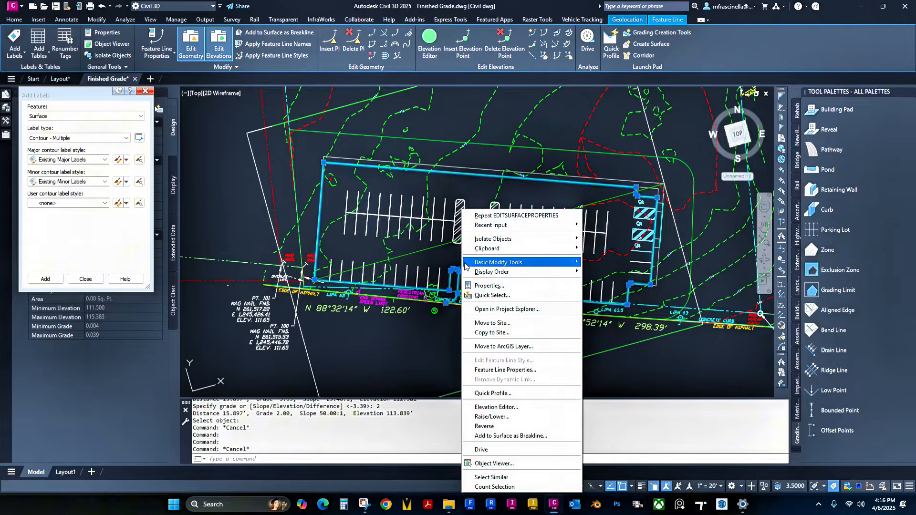
pyautogui.click(512, 436)
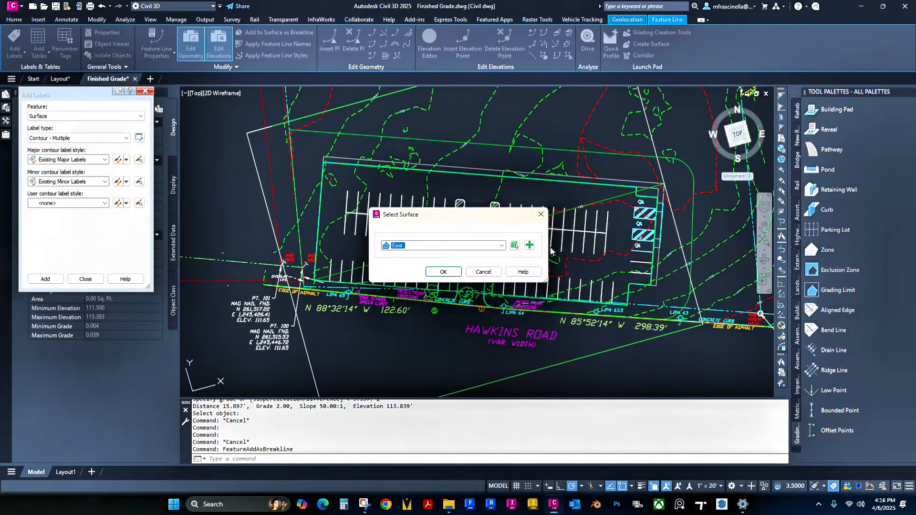
pyautogui.click(435, 248)
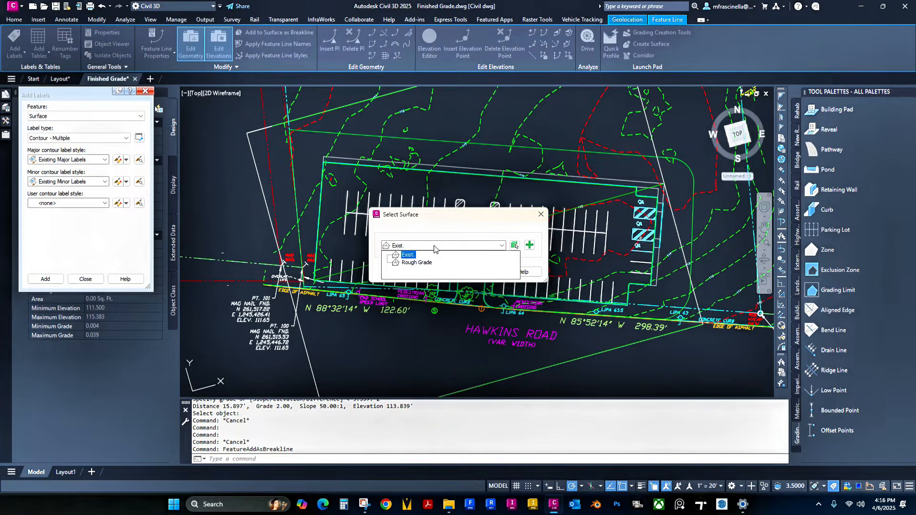
pyautogui.click(408, 255)
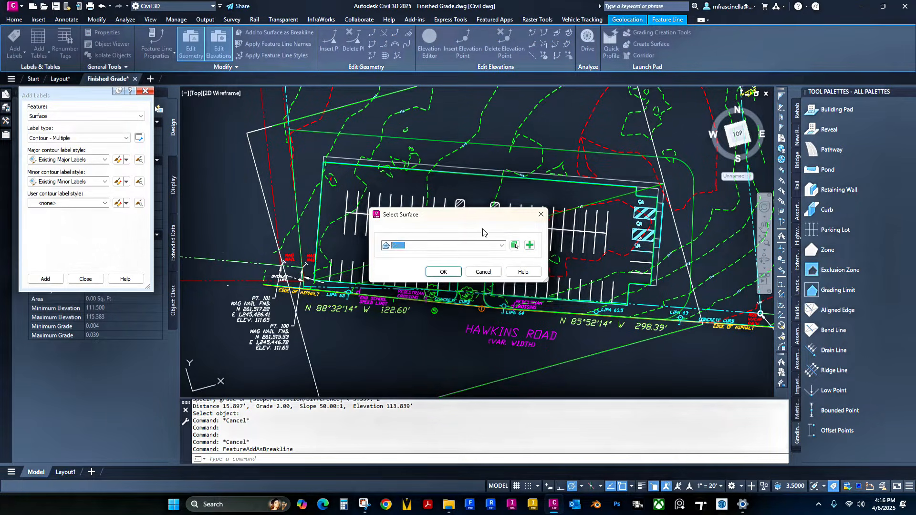
pyautogui.click(530, 246)
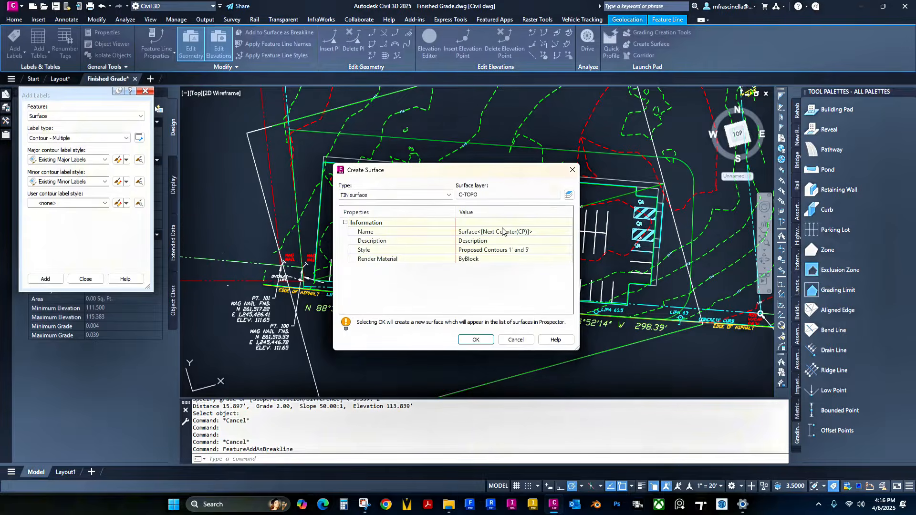
pyautogui.click(504, 232)
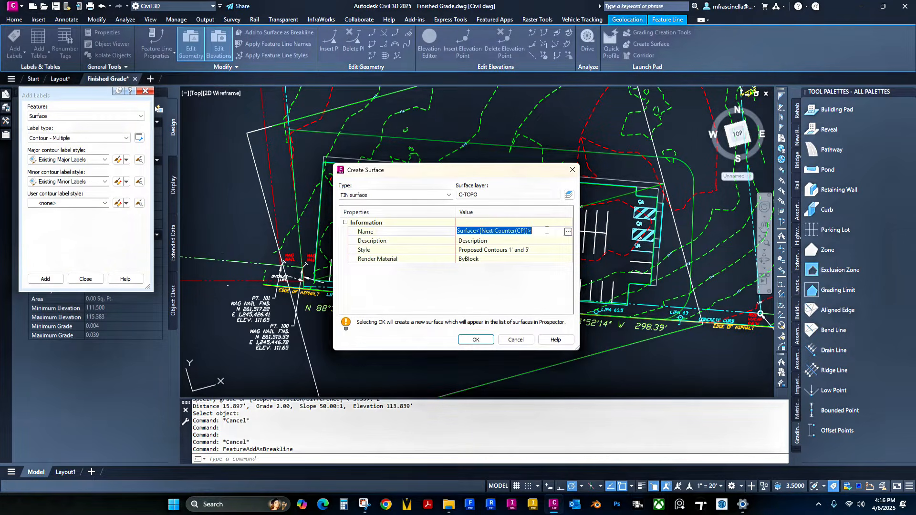
pyautogui.write('Finished Grade')
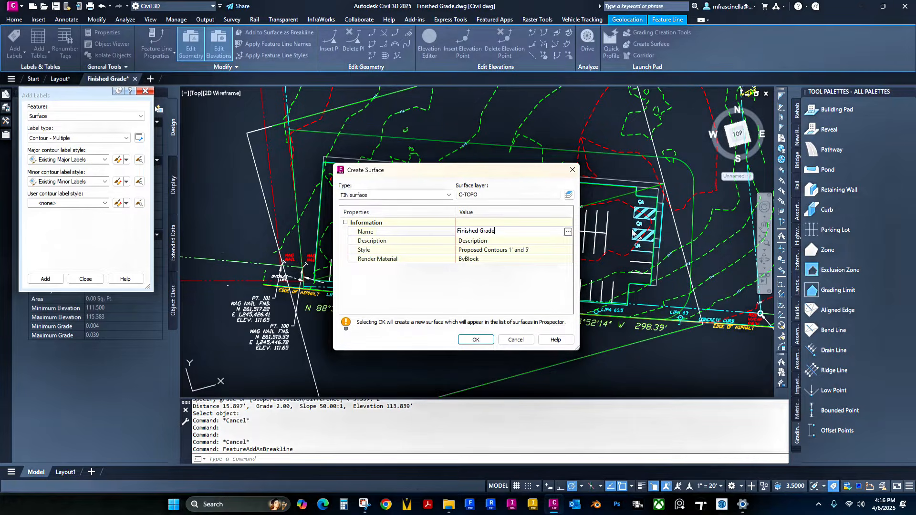
pyautogui.click(477, 339)
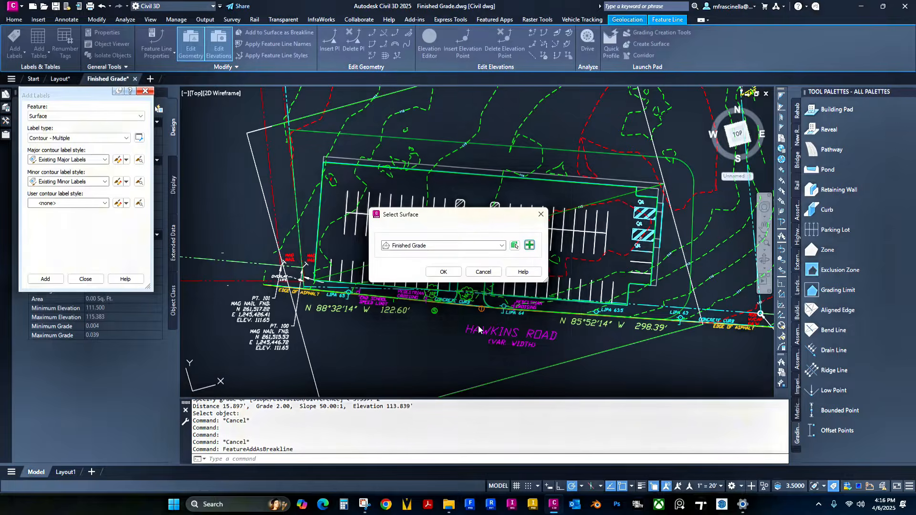
pyautogui.click(445, 272)
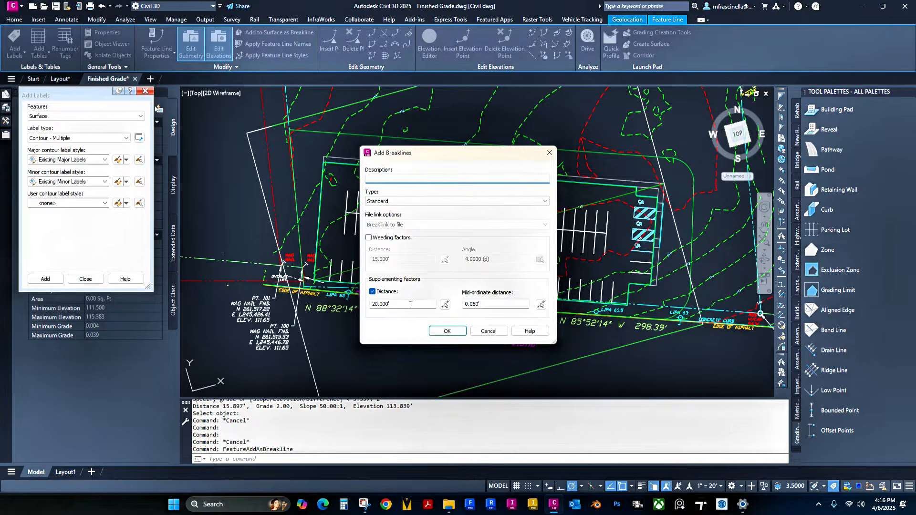
pyautogui.click(446, 330)
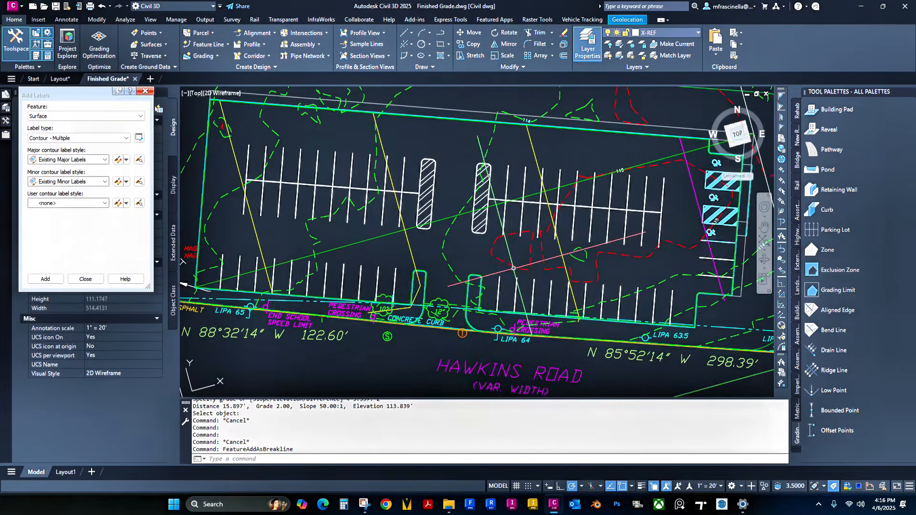
# Step: Check the grades and elevations along the parking lot edge feature line around both driveway curb islands with Quick Elevation Edit
pyautogui.scroll(-5, 514, 268)
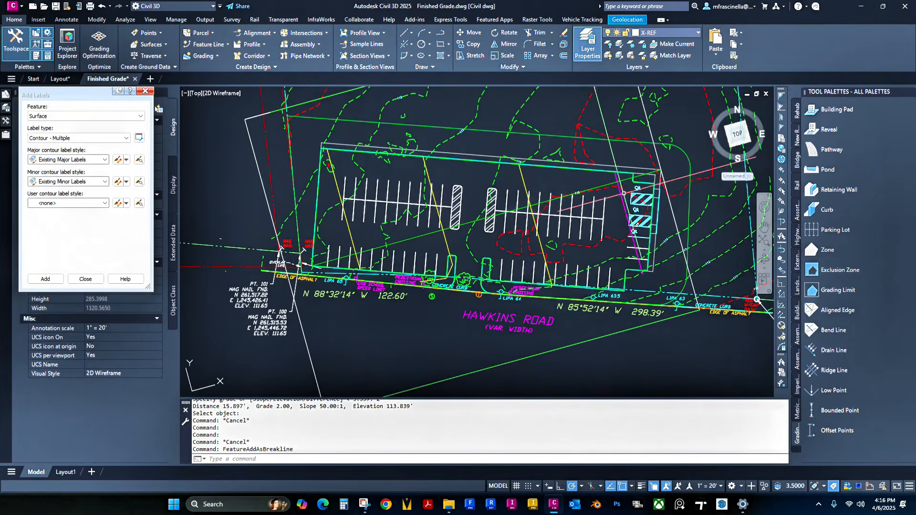
pyautogui.scroll(3, 534, 280)
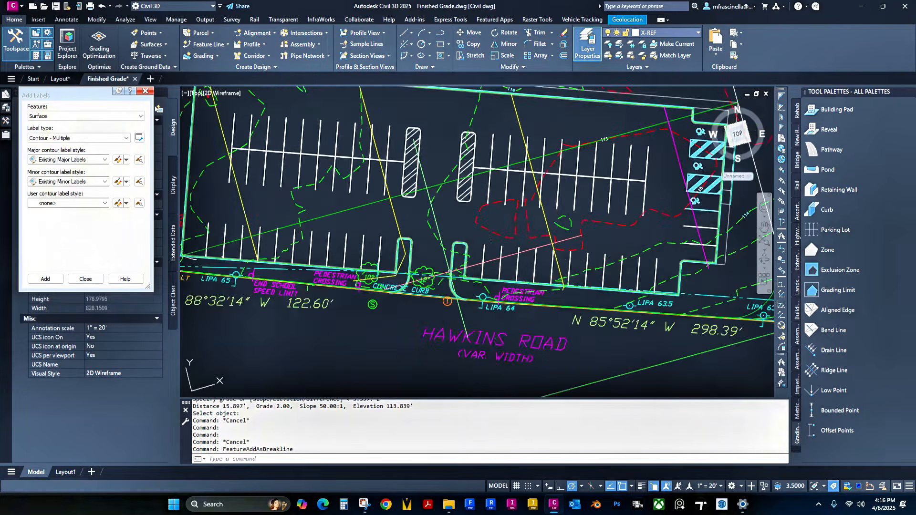
pyautogui.scroll(3, 449, 272)
pyautogui.click(458, 232)
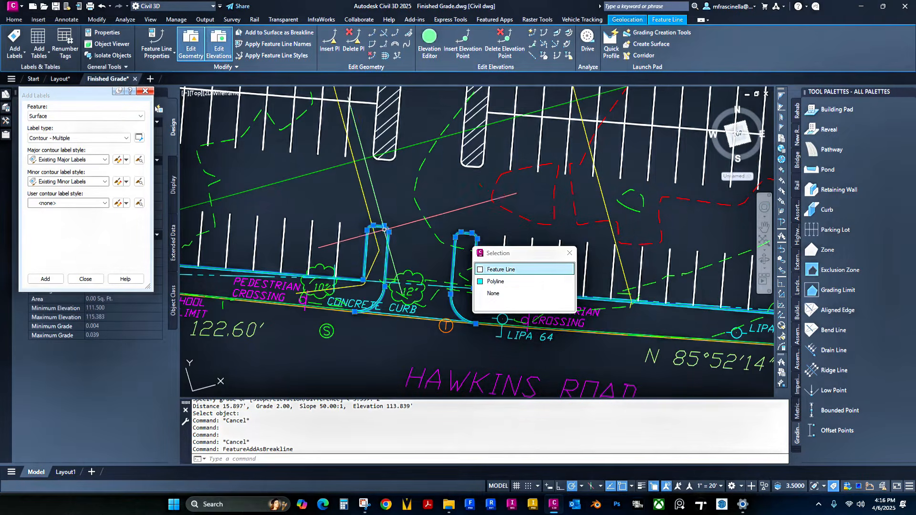
pyautogui.click(531, 33)
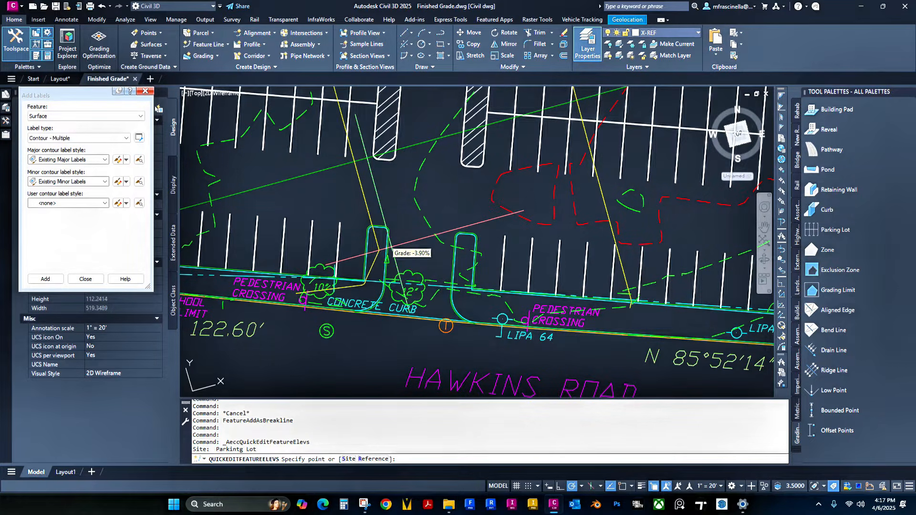
pyautogui.scroll(4, 389, 248)
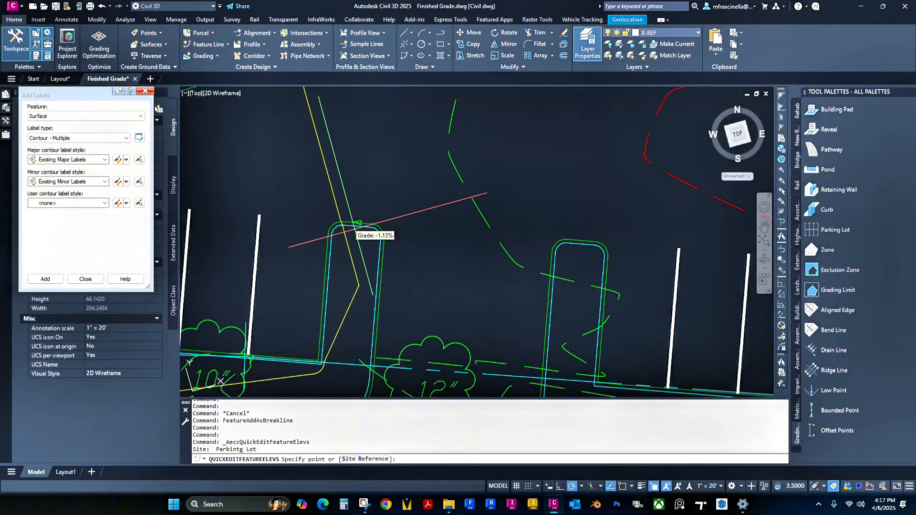
pyautogui.scroll(-6, 395, 284)
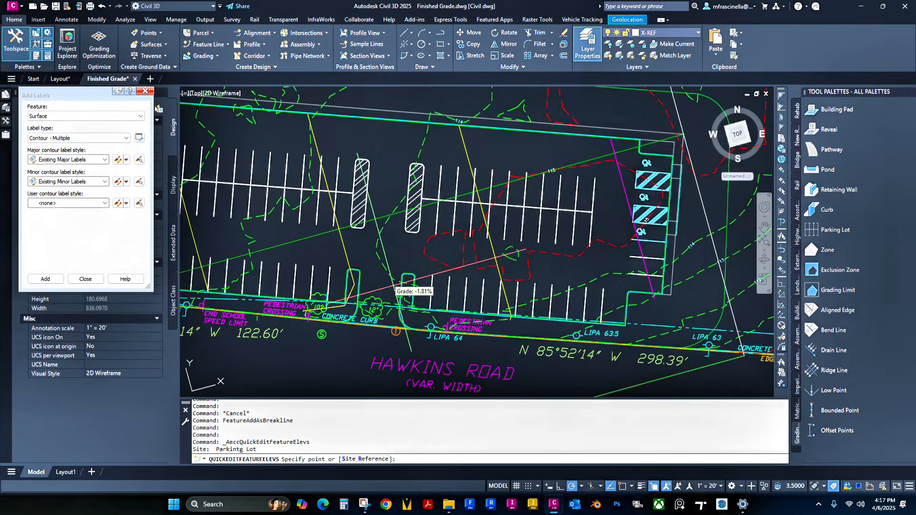
pyautogui.scroll(2, 395, 286)
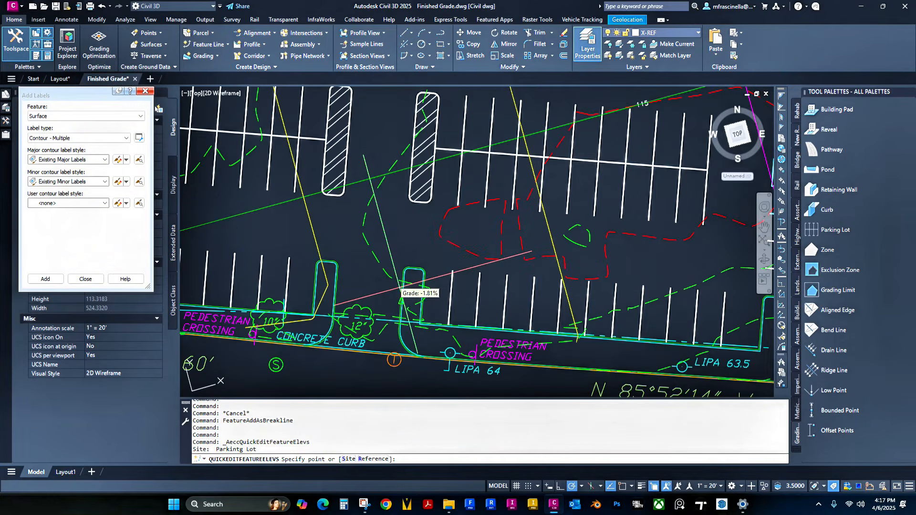
pyautogui.scroll(-4, 401, 267)
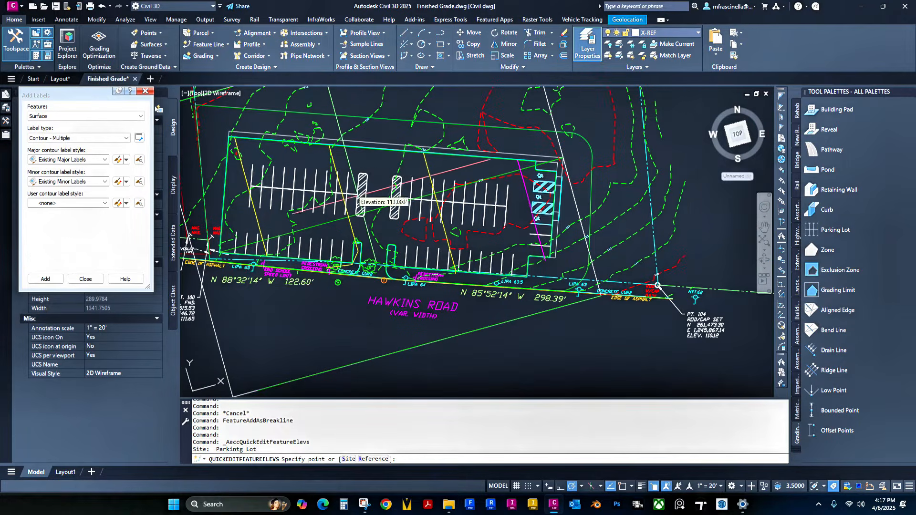
pyautogui.rightClick(303, 186)
pyautogui.click(316, 191)
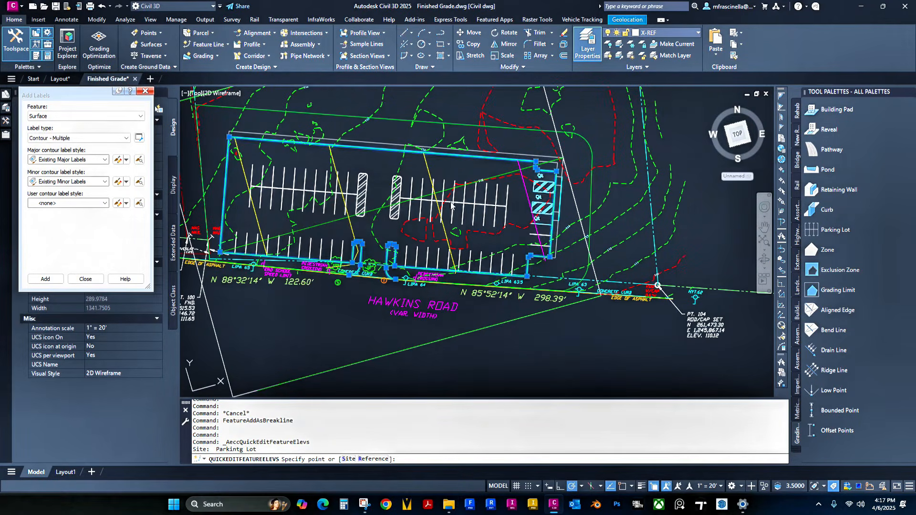
pyautogui.scroll(1, 373, 231)
pyautogui.press('Escape')
# Step: Offset the parking lot edge feature line 0.5' to the curb island side with an elevation difference of 0.5'
pyautogui.scroll(-2, 420, 207)
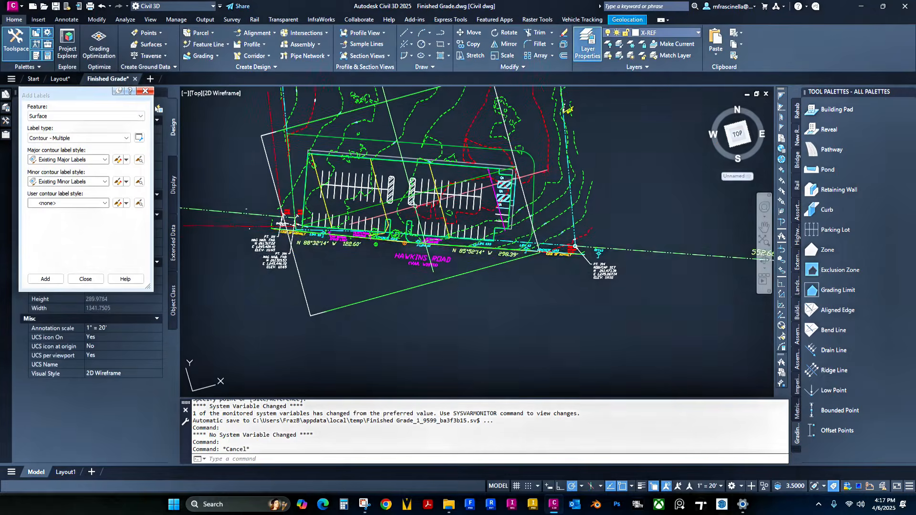
pyautogui.moveTo(332, 235); pyautogui.dragTo(342, 243, button='middle')
pyautogui.scroll(1, 342, 244)
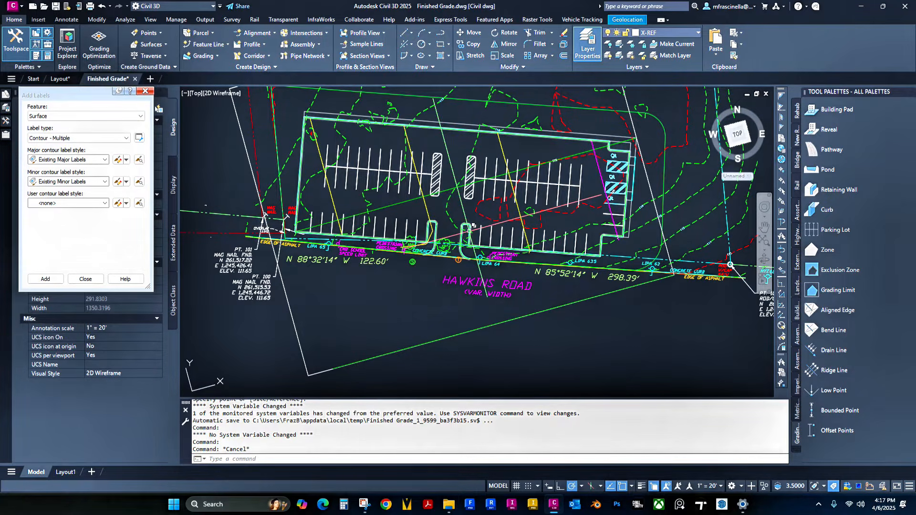
pyautogui.scroll(3, 473, 225)
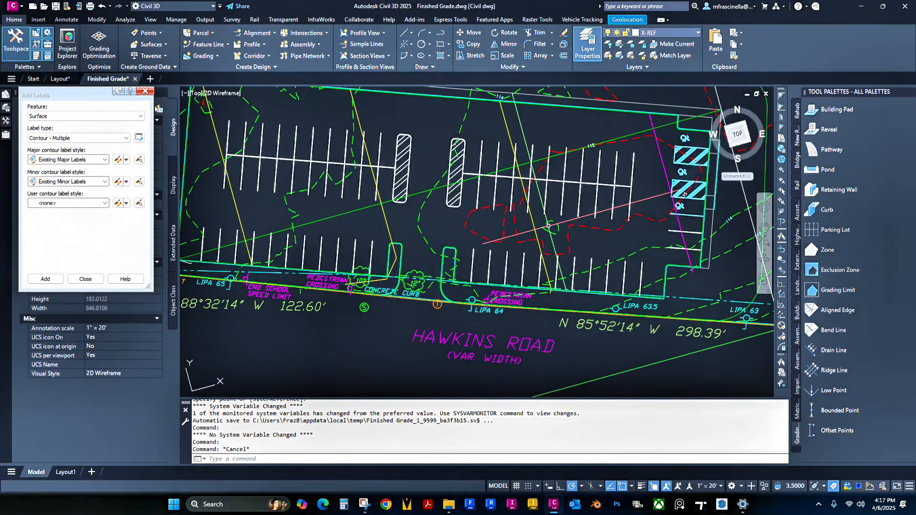
pyautogui.moveTo(603, 200); pyautogui.dragTo(610, 224, button='middle')
pyautogui.moveTo(582, 176); pyautogui.dragTo(585, 191, button='middle')
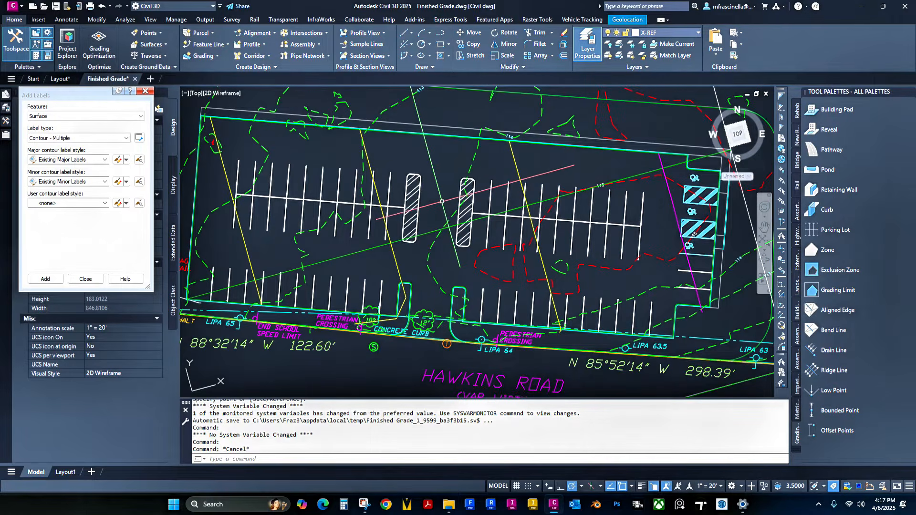
pyautogui.moveTo(442, 201); pyautogui.dragTo(440, 220, button='middle')
pyautogui.scroll(2, 457, 315)
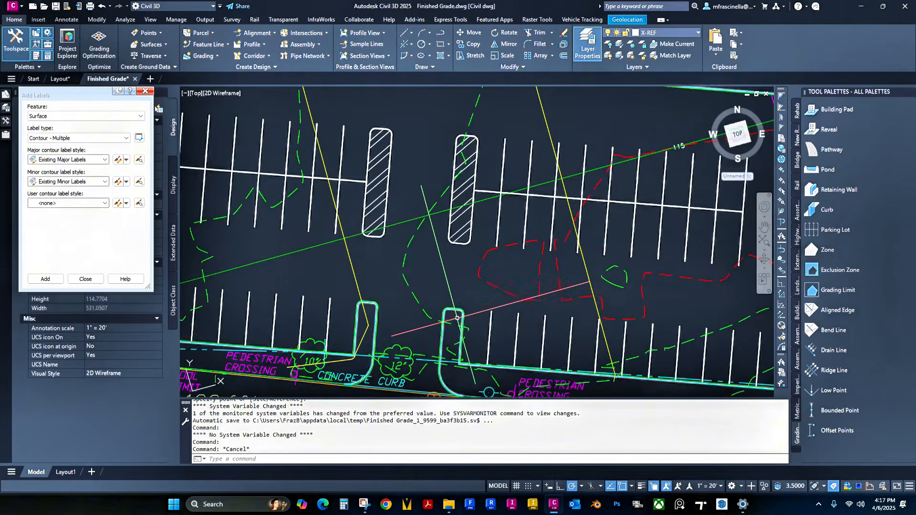
pyautogui.scroll(2, 457, 317)
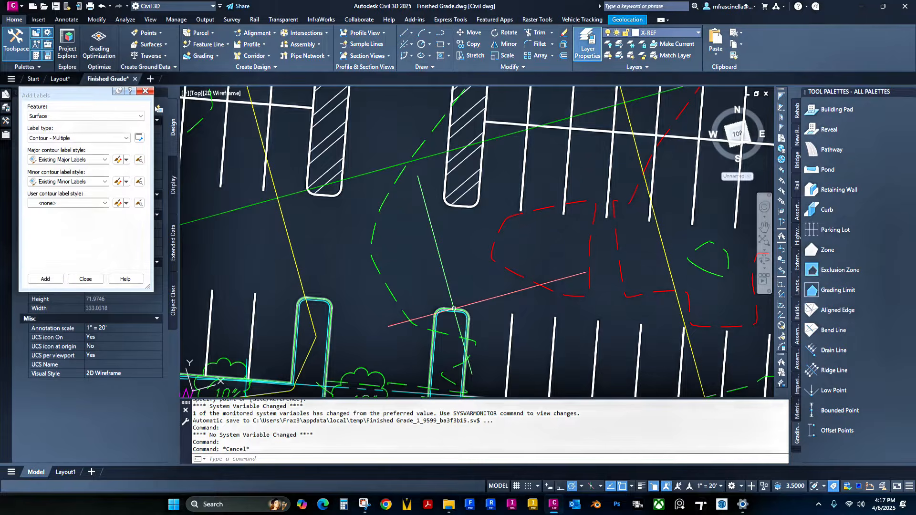
pyautogui.click(454, 308)
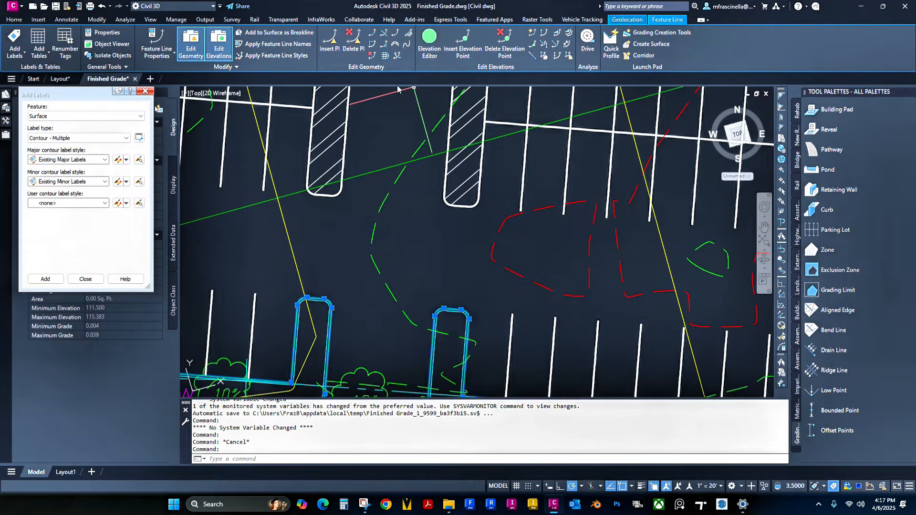
pyautogui.click(387, 60)
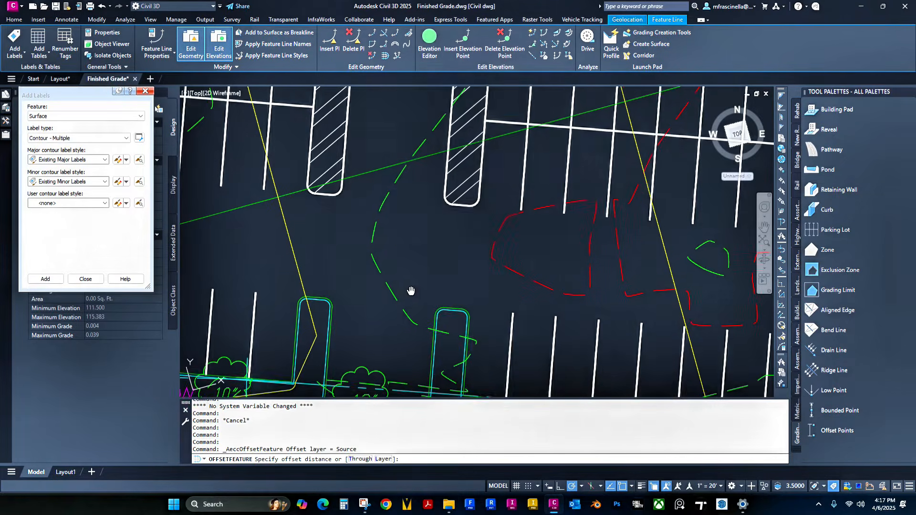
pyautogui.moveTo(409, 290); pyautogui.dragTo(410, 218, button='middle')
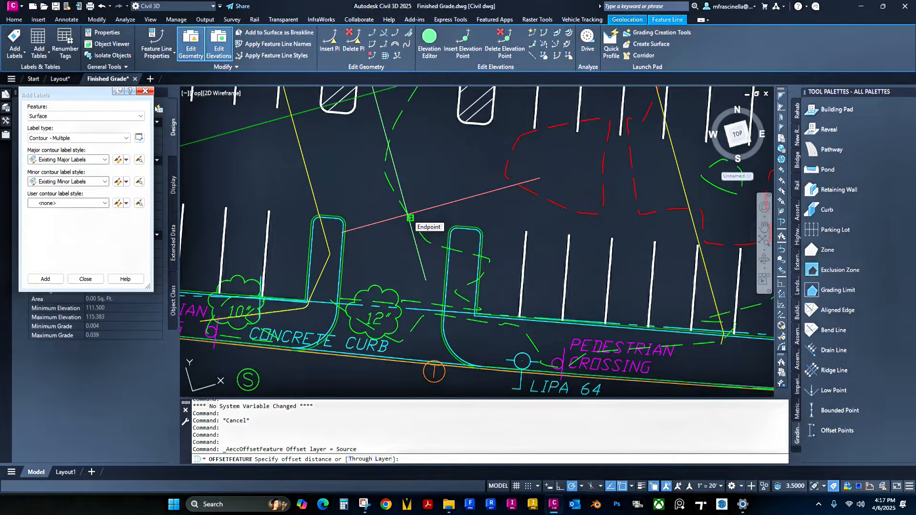
pyautogui.press('Return')
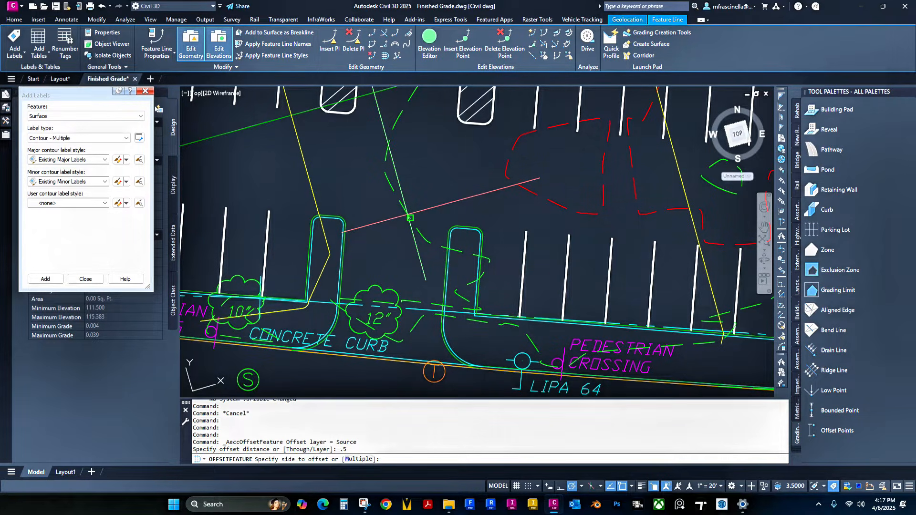
pyautogui.scroll(2, 459, 223)
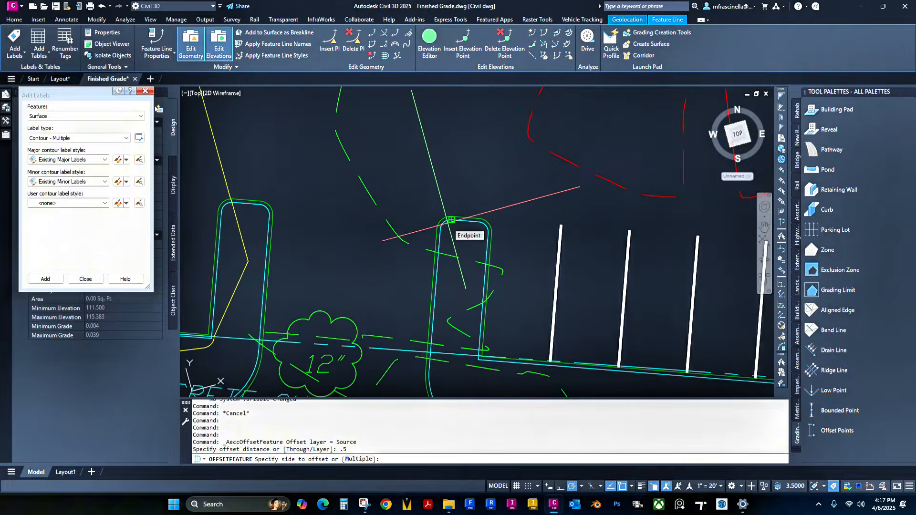
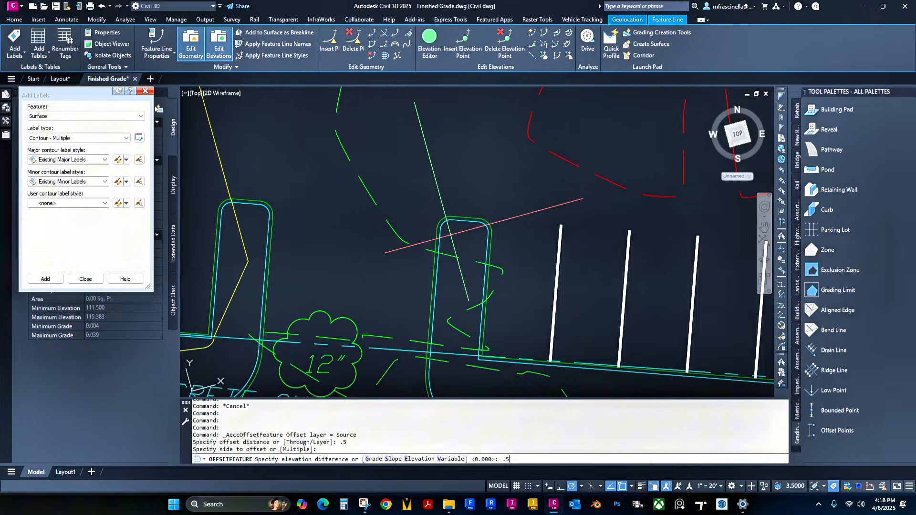
pyautogui.press('Return')
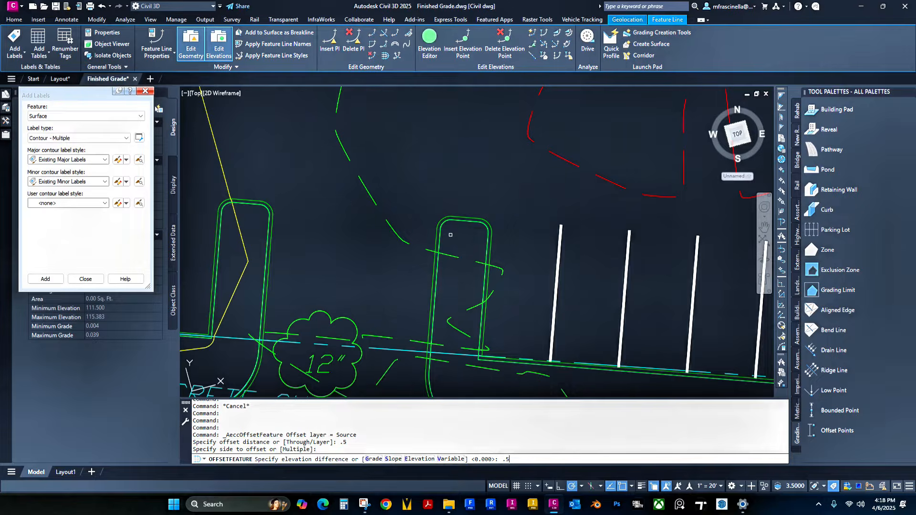
pyautogui.press('Escape')
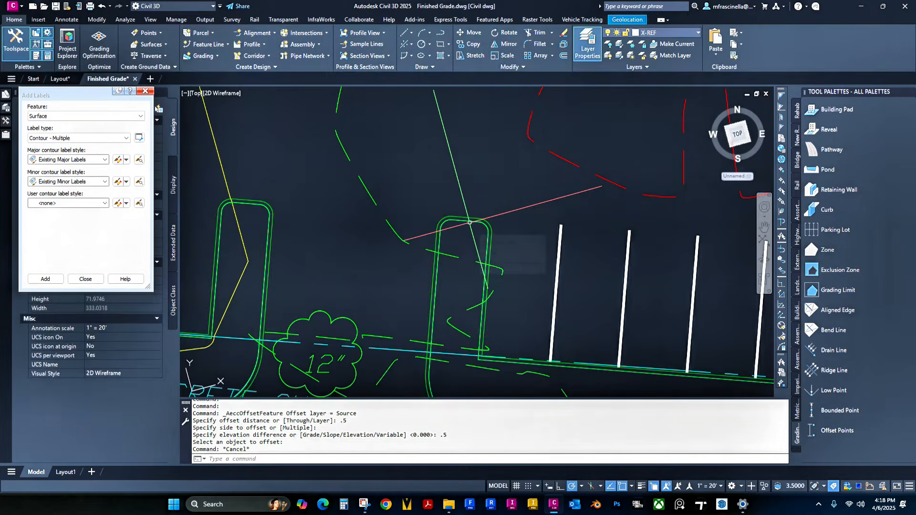
# Step: Compare the elevations of the offset and original feature lines at the east driveway island with Quick Elevation Edit
pyautogui.click(470, 223)
pyautogui.click(516, 253)
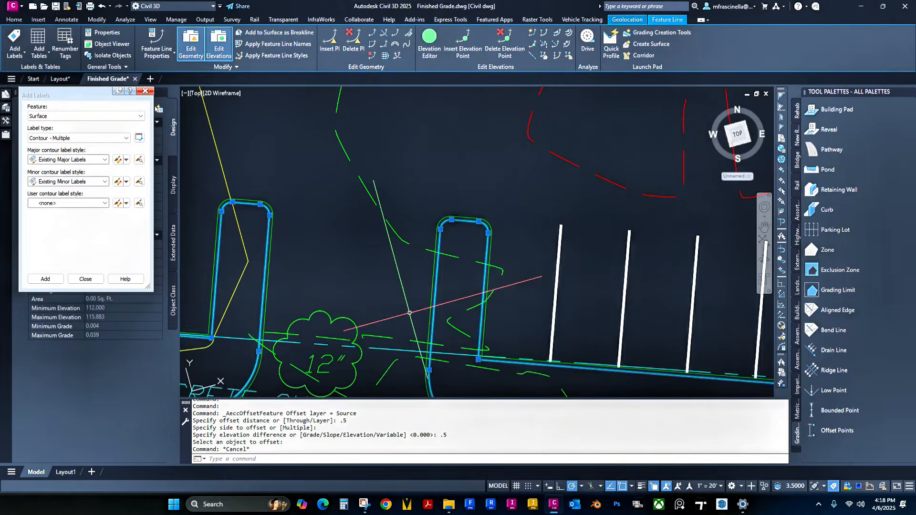
pyautogui.click(533, 32)
pyautogui.scroll(5, 458, 210)
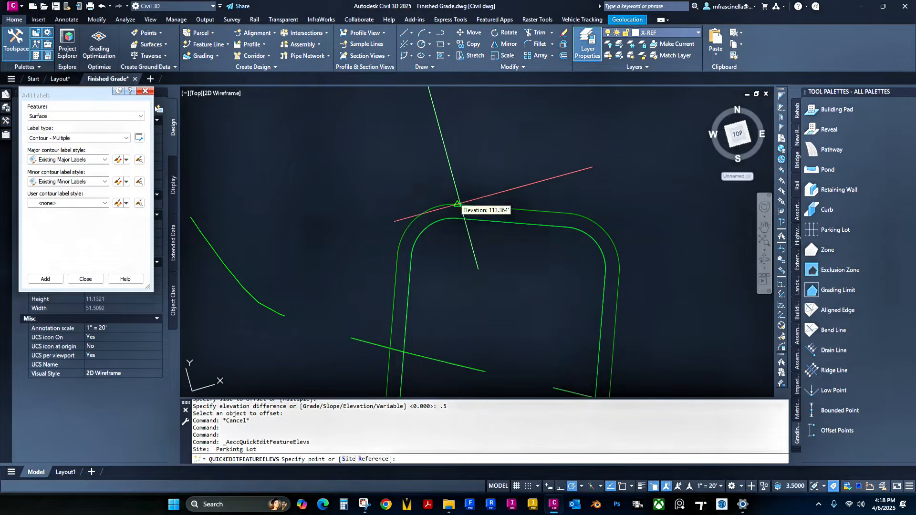
pyautogui.press('Escape')
pyautogui.scroll(-8, 458, 200)
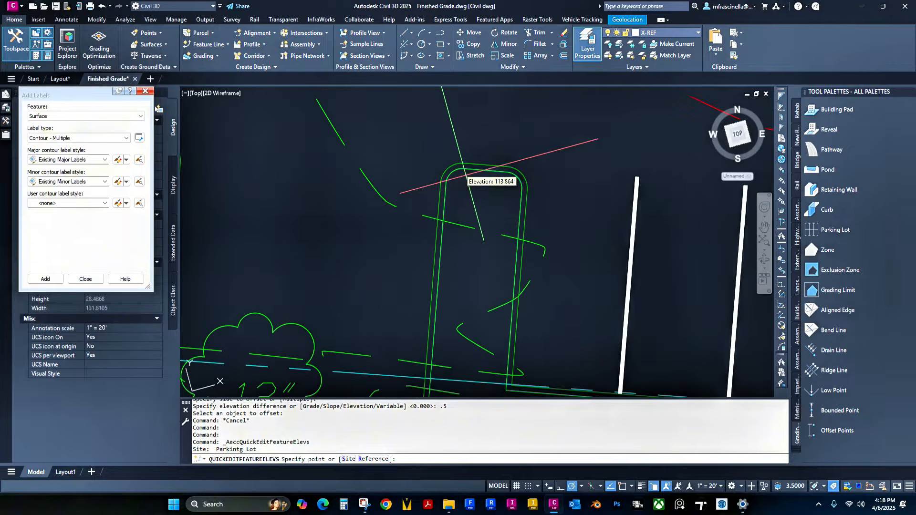
# Step: Add the offset top-of-curb feature line to the Finished Grade surface as a standard breakline with a 20' supplementing distance
pyautogui.click(481, 179)
pyautogui.moveTo(480, 180); pyautogui.dragTo(502, 209, button='middle')
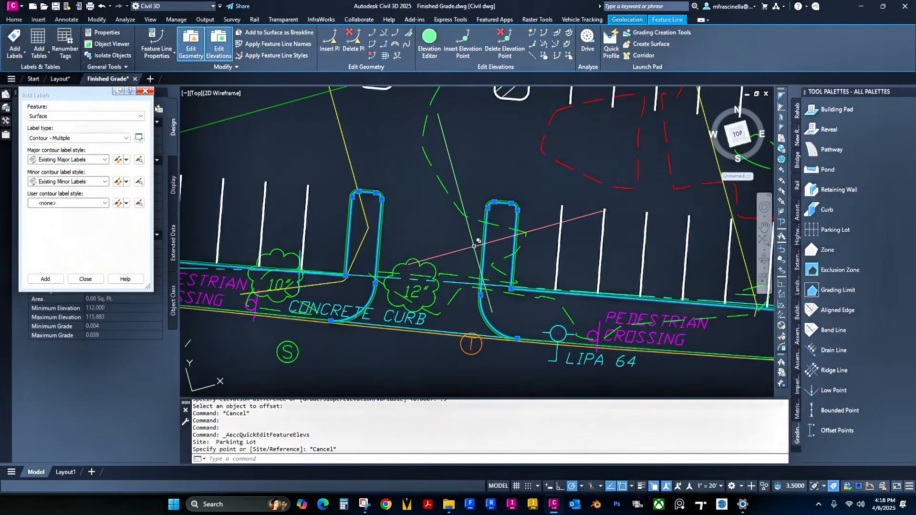
pyautogui.moveTo(446, 241)
pyautogui.mouseDown(button='middle')
pyautogui.moveTo(590, 228)
pyautogui.moveTo(538, 228)
pyautogui.mouseUp(button='middle')
pyautogui.scroll(-1, 561, 228)
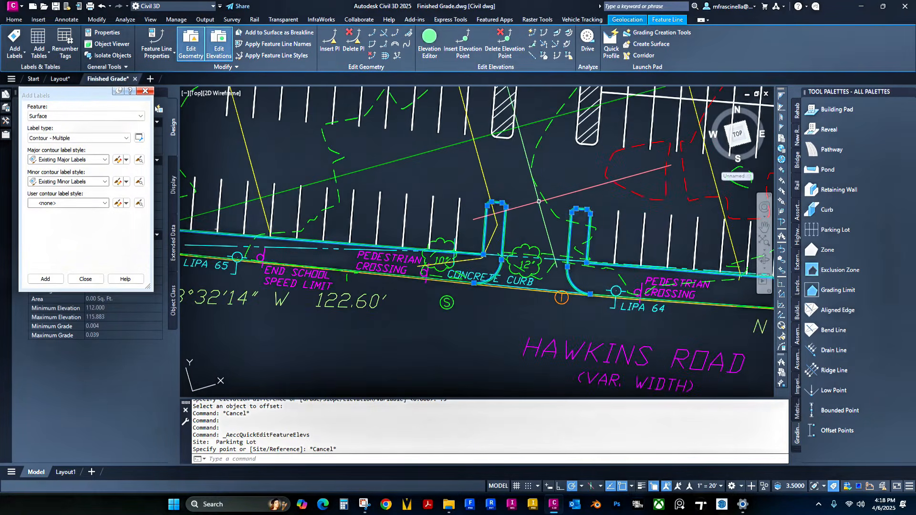
pyautogui.rightClick(540, 203)
pyautogui.click(576, 430)
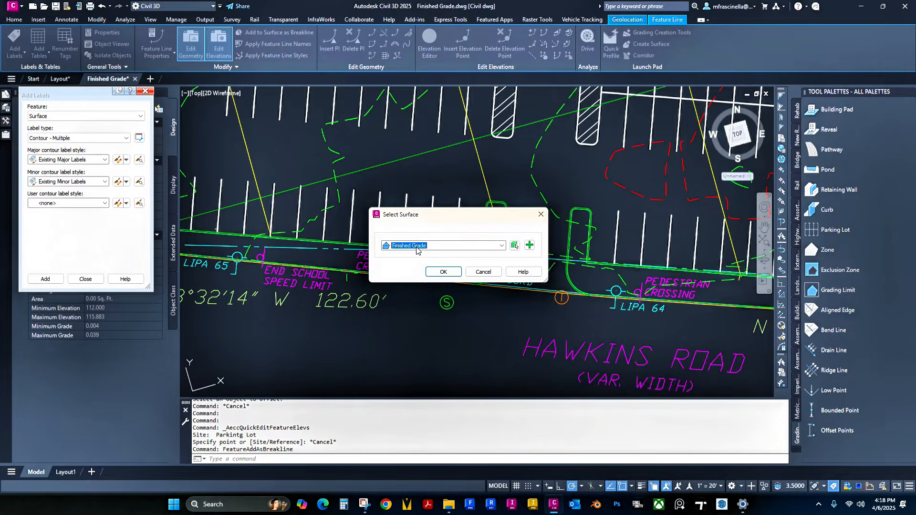
pyautogui.click(445, 274)
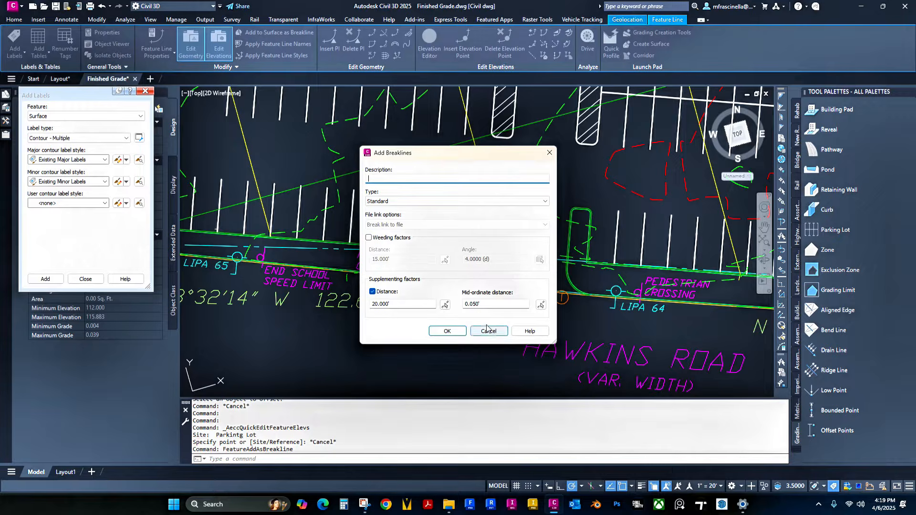
pyautogui.click(447, 332)
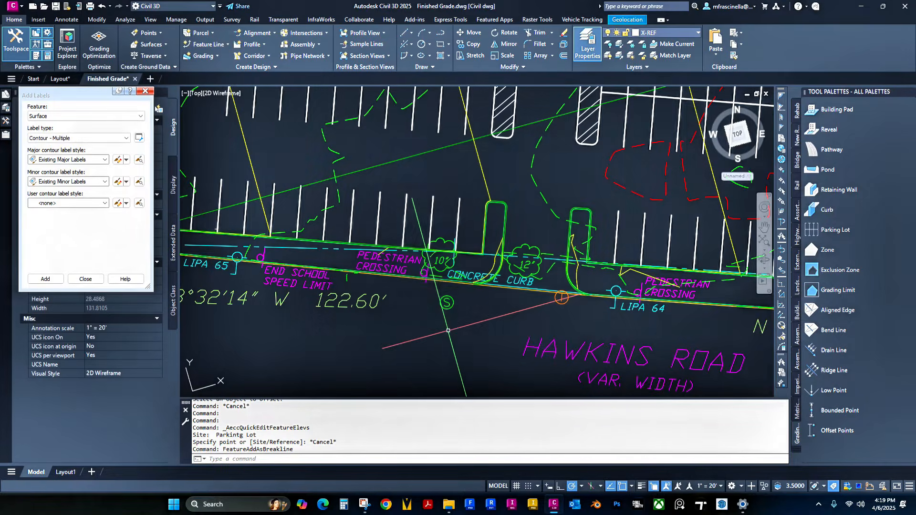
# Step: Inspect the Finished Grade surface with its raised curb in 3D using Object Viewer
pyautogui.scroll(-4, 542, 333)
pyautogui.scroll(2, 584, 220)
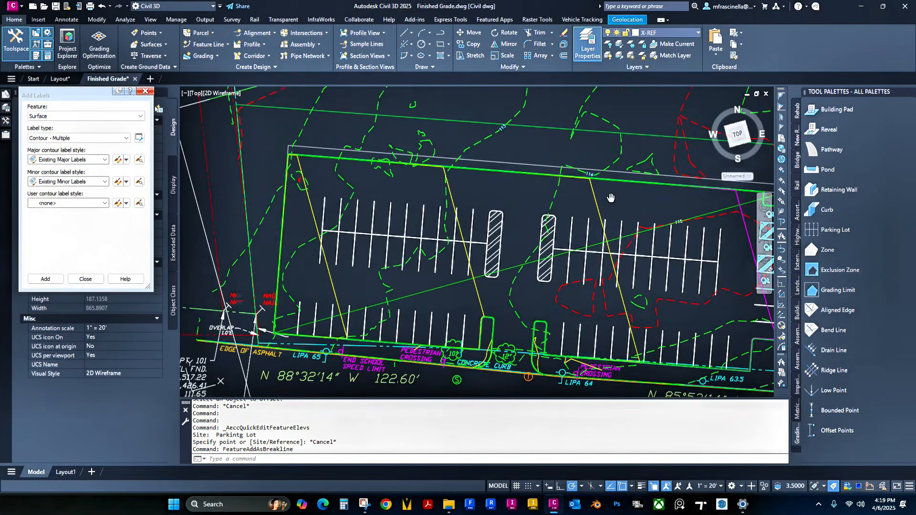
pyautogui.moveTo(714, 230)
pyautogui.mouseDown(button='middle')
pyautogui.moveTo(640, 239)
pyautogui.moveTo(592, 176)
pyautogui.mouseUp(button='middle')
pyautogui.moveTo(545, 284); pyautogui.dragTo(579, 308, button='middle')
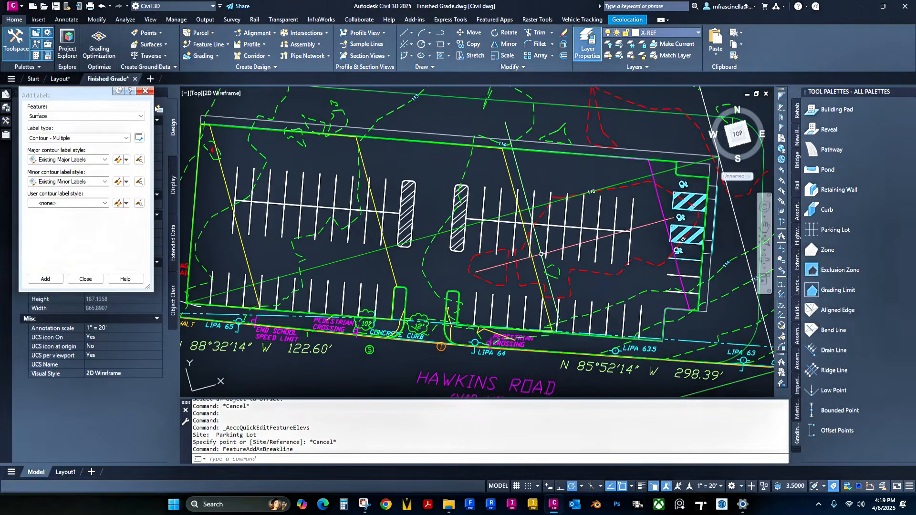
pyautogui.click(520, 170)
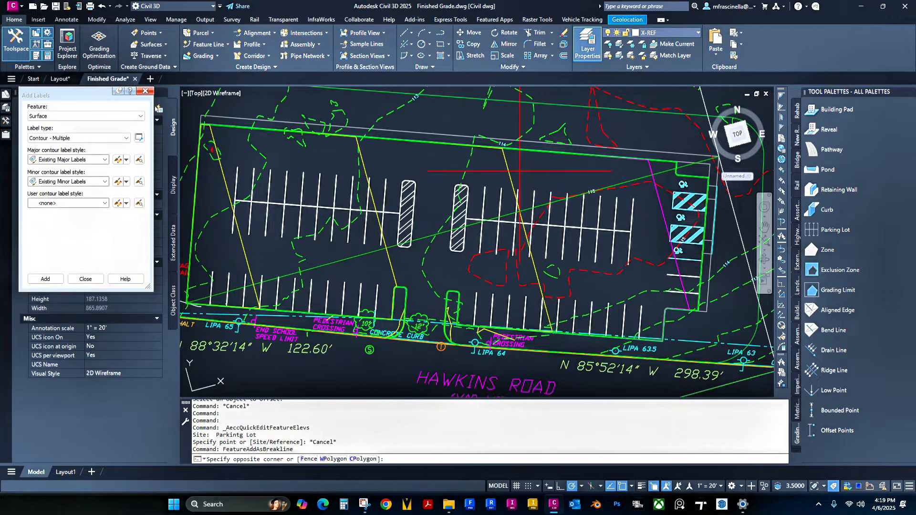
pyautogui.click(494, 169)
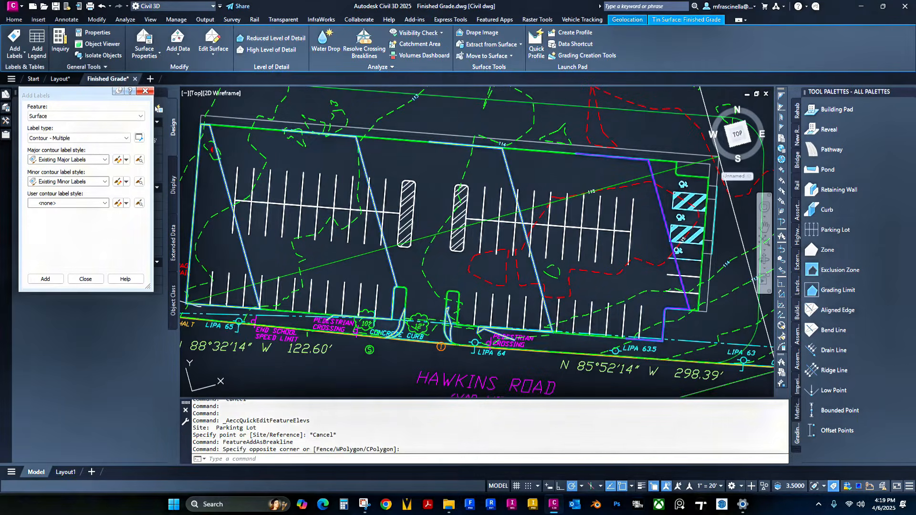
pyautogui.rightClick(494, 170)
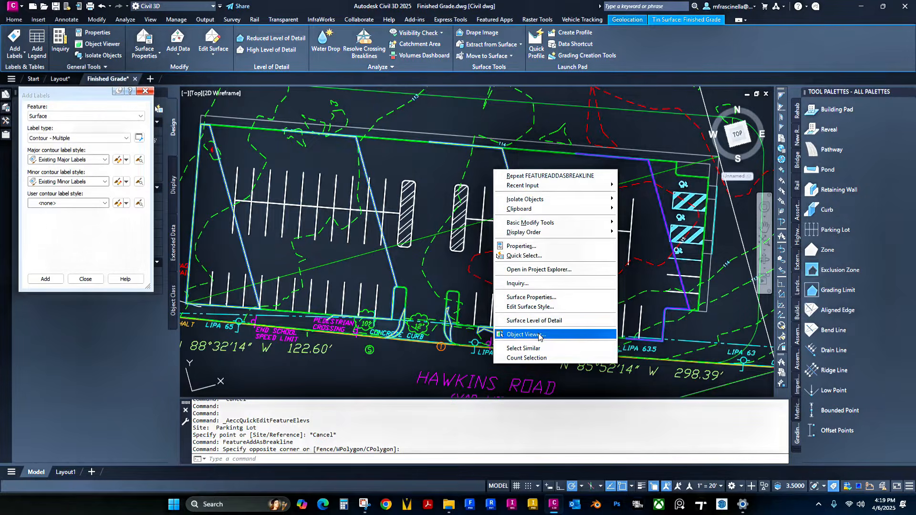
pyautogui.click(539, 336)
pyautogui.moveTo(567, 219); pyautogui.dragTo(681, 304)
pyautogui.press('Escape')
# Step: Examine the curb feature lines and the adjacent sidewalk outline around the parking lot, especially along its north edge and northwest corner
pyautogui.scroll(2, 401, 305)
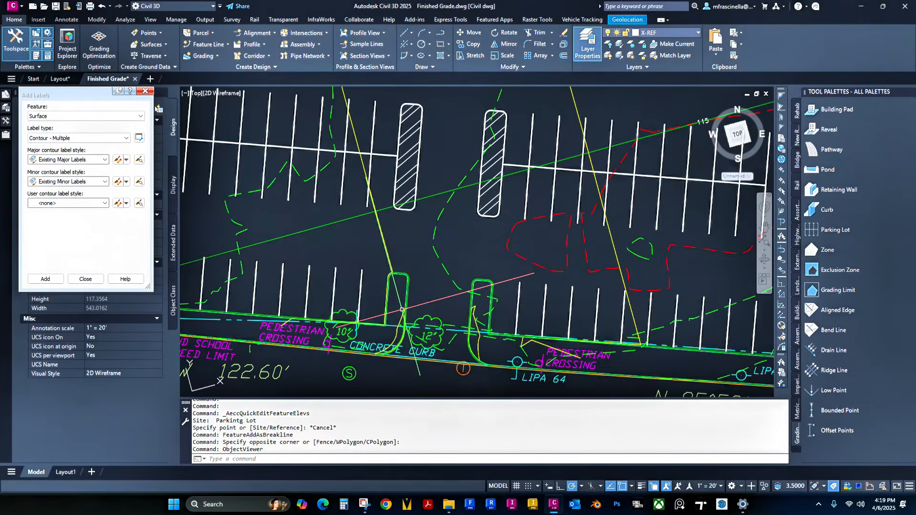
pyautogui.moveTo(404, 283); pyautogui.dragTo(400, 278, button='middle')
pyautogui.scroll(-3, 400, 278)
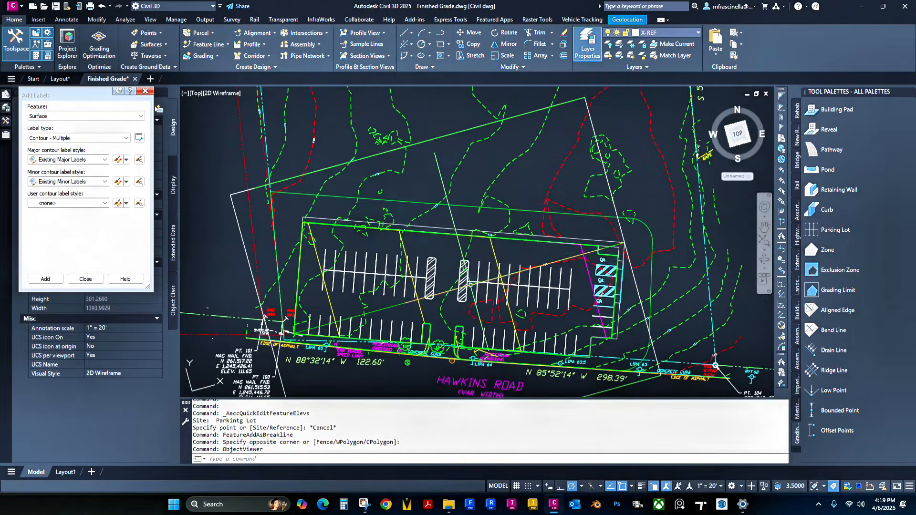
pyautogui.scroll(2, 587, 235)
pyautogui.scroll(4, 670, 247)
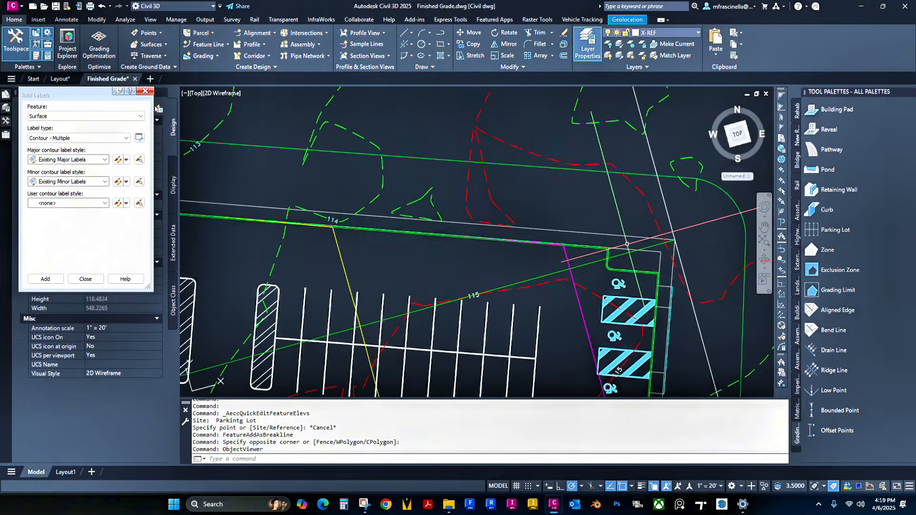
pyautogui.scroll(-2, 606, 241)
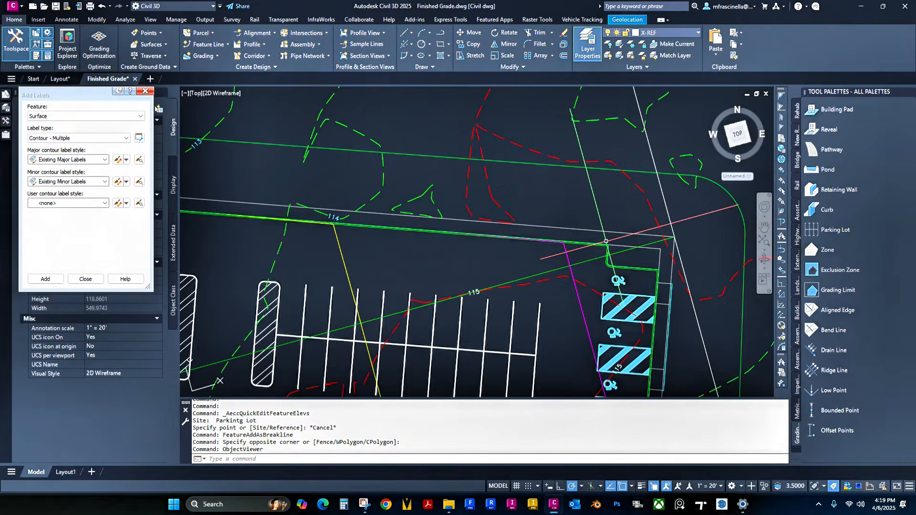
pyautogui.scroll(-2, 606, 241)
pyautogui.moveTo(589, 258); pyautogui.dragTo(635, 245, button='middle')
pyautogui.scroll(4, 260, 234)
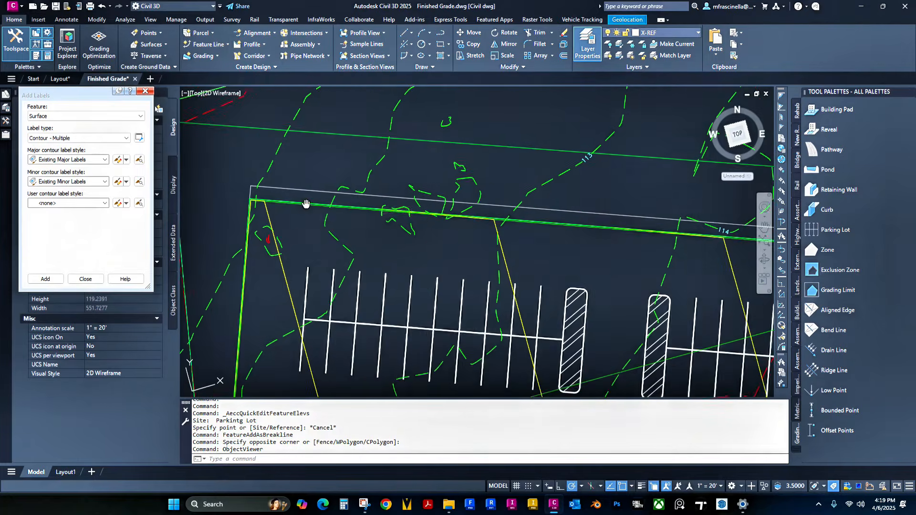
pyautogui.scroll(-4, 296, 216)
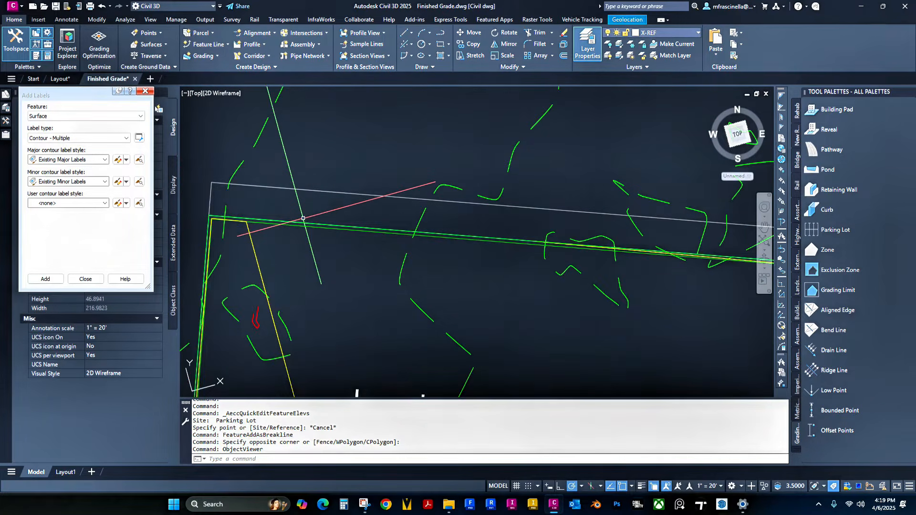
pyautogui.moveTo(549, 233)
pyautogui.mouseDown(button='middle')
pyautogui.moveTo(333, 231)
pyautogui.moveTo(374, 114)
pyautogui.mouseUp(button='middle')
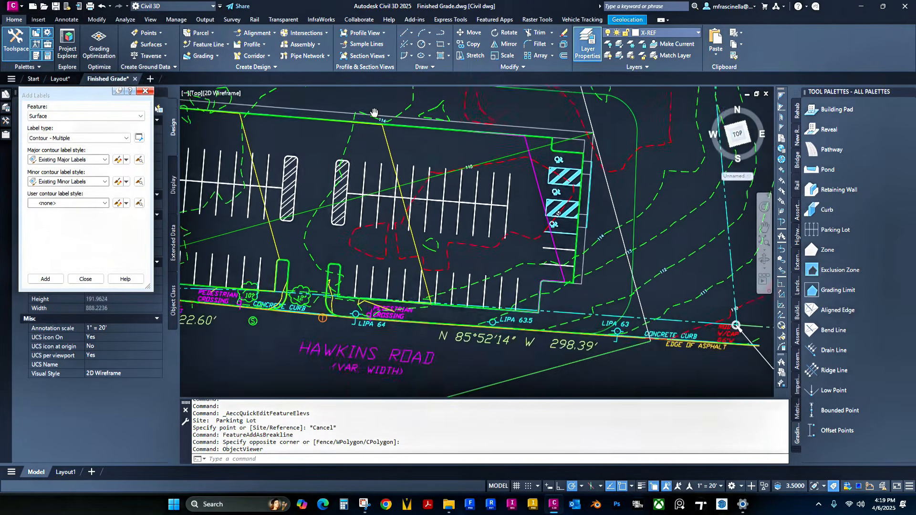
pyautogui.moveTo(459, 206); pyautogui.dragTo(518, 291, button='middle')
pyautogui.moveTo(230, 146); pyautogui.dragTo(274, 190, button='middle')
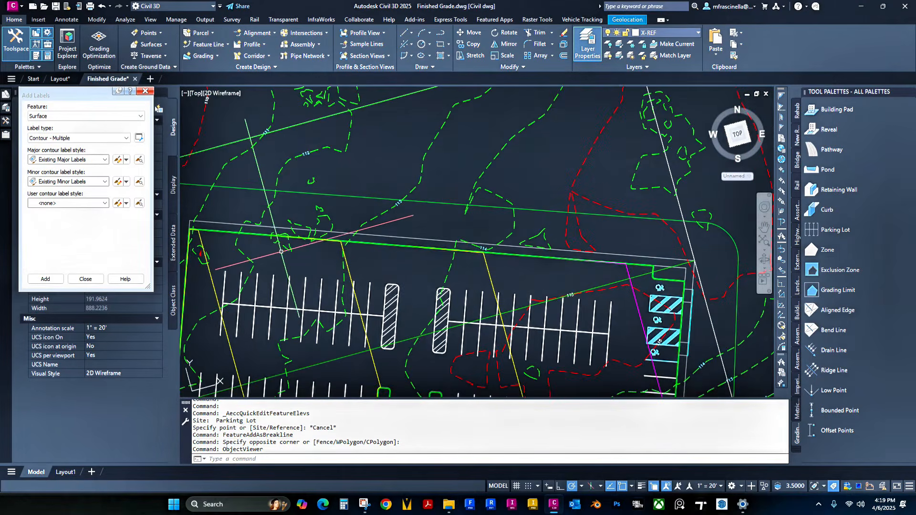
pyautogui.moveTo(269, 253); pyautogui.dragTo(323, 255, button='middle')
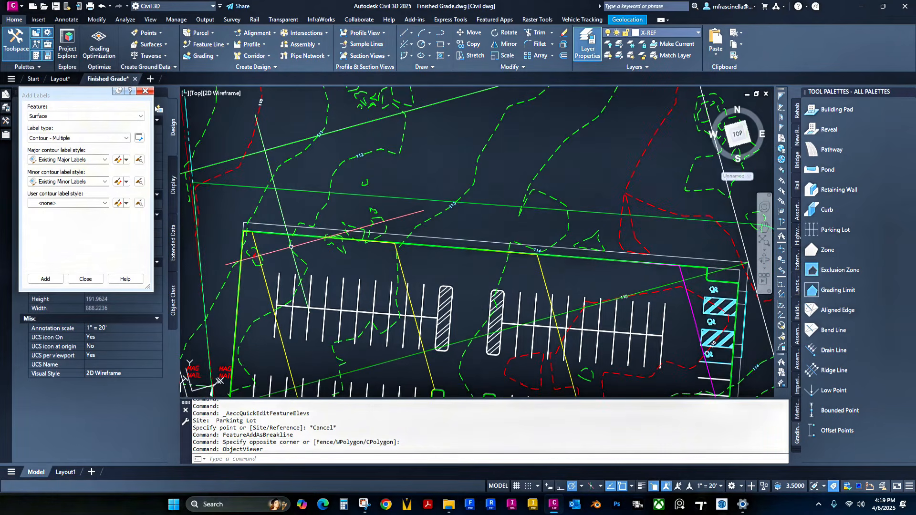
pyautogui.scroll(5, 249, 230)
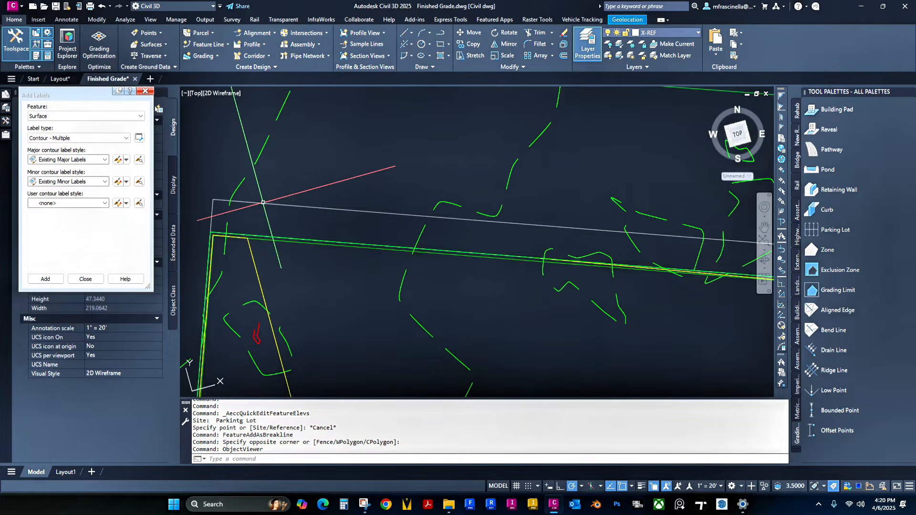
pyautogui.moveTo(269, 182)
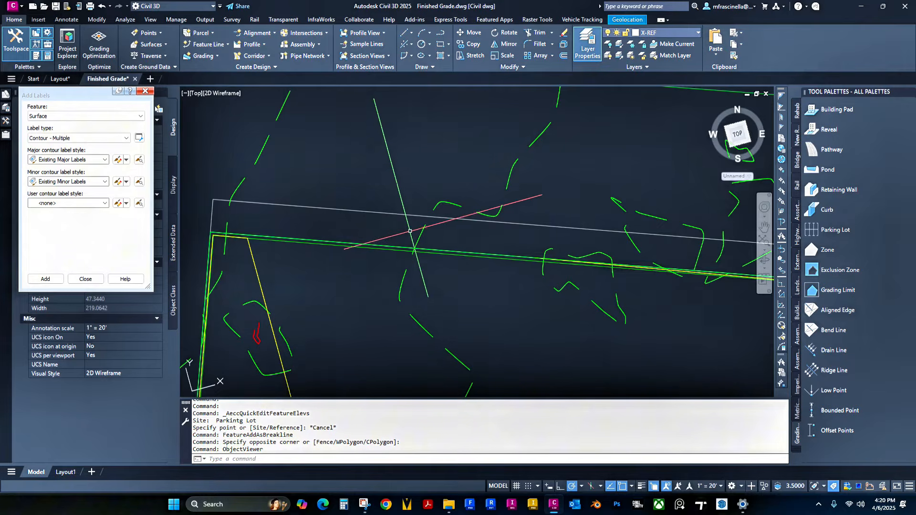
# Step: Start a new grading group in the Parkintg Lot site using Grading Creation Tools
pyautogui.click(213, 59)
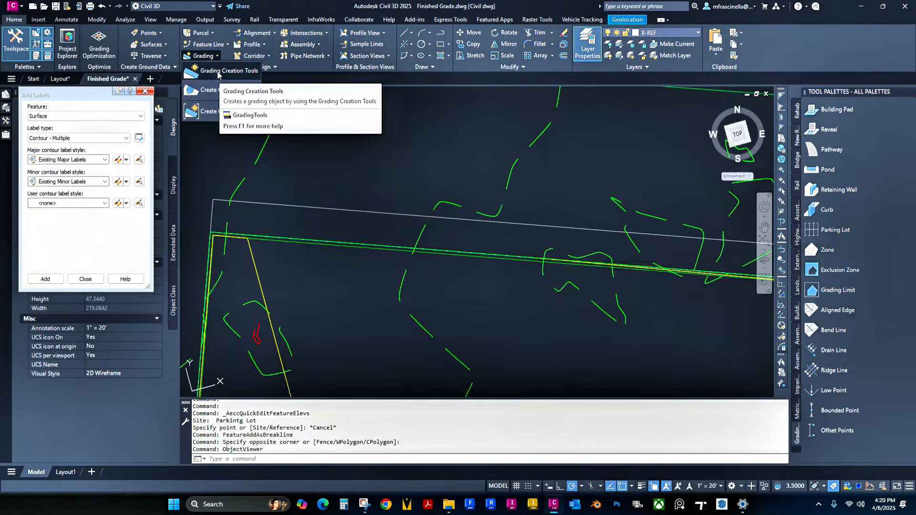
pyautogui.click(218, 73)
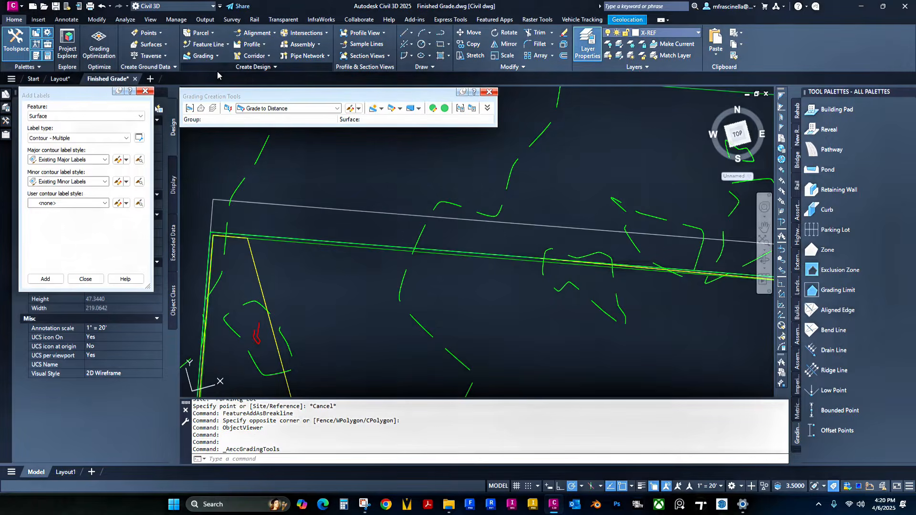
pyautogui.click(189, 109)
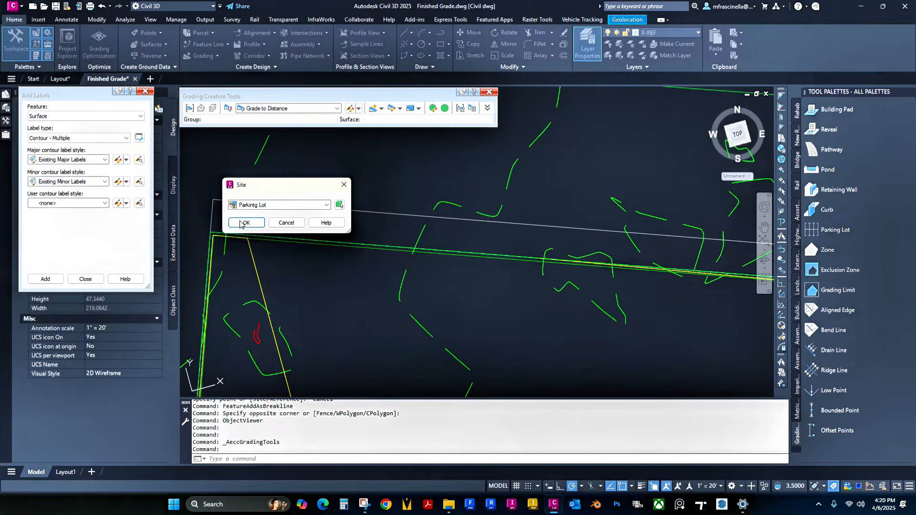
pyautogui.click(264, 205)
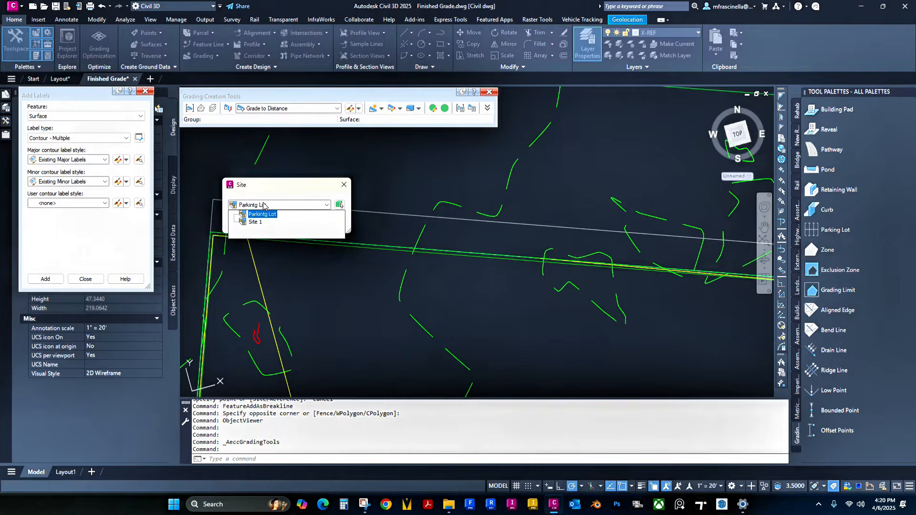
pyautogui.click(264, 206)
pyautogui.click(245, 225)
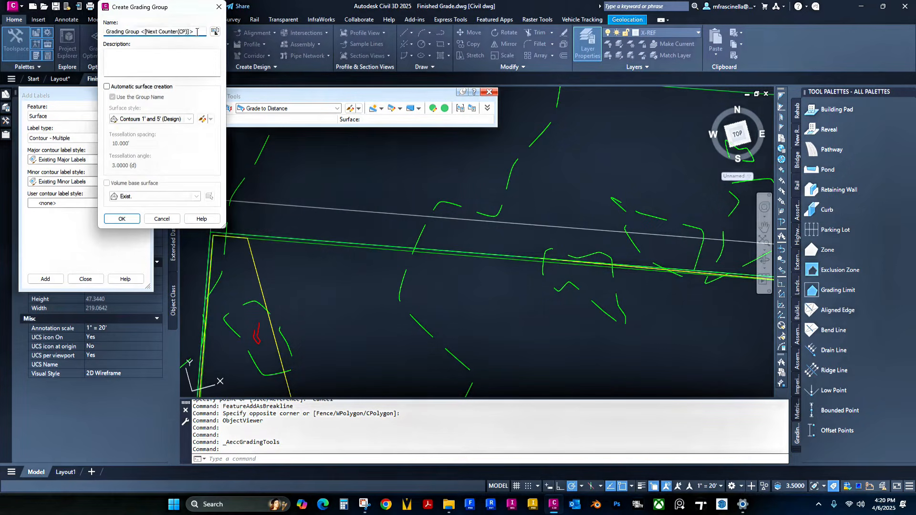
# Step: Create the grading group Sidewalk with an automatic TIN surface named after the group, No Display style and a 0.5 tessellation angle
pyautogui.press('BackSpace')
pyautogui.write('Sidewalk')
pyautogui.click(107, 86)
pyautogui.click(189, 119)
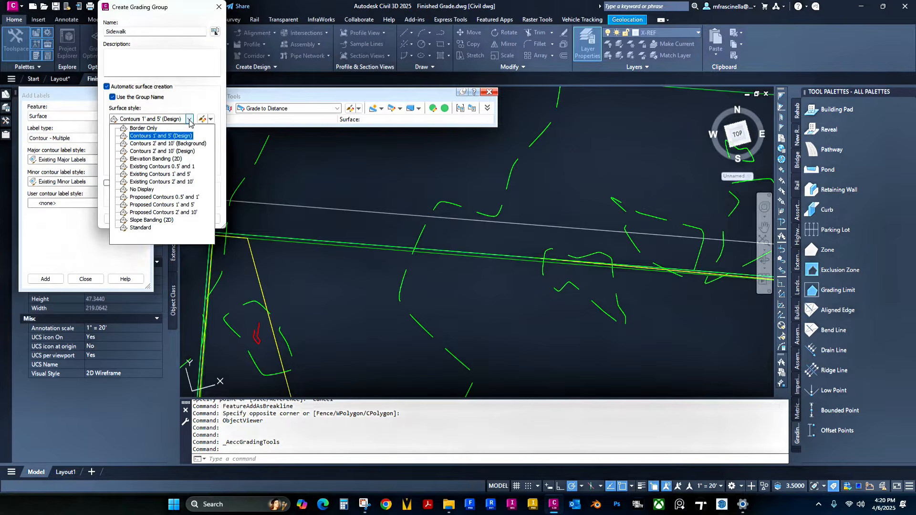
pyautogui.click(143, 189)
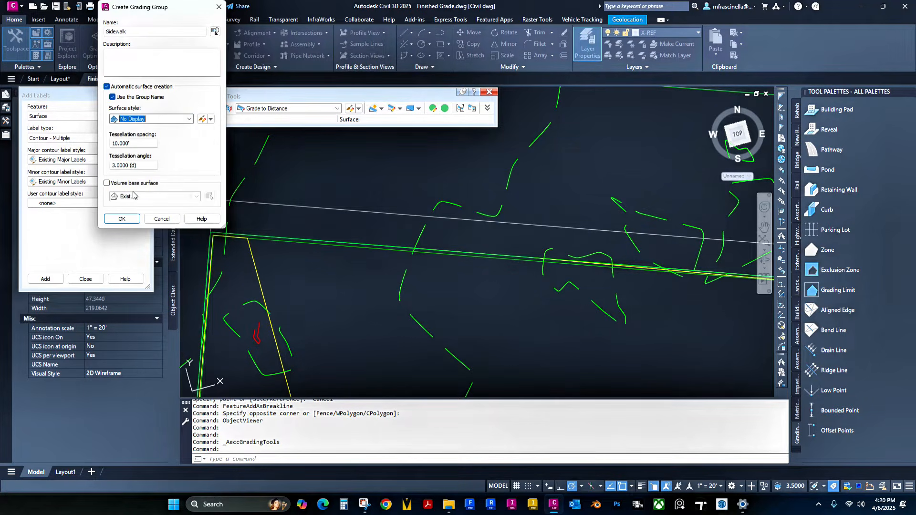
pyautogui.click(135, 165)
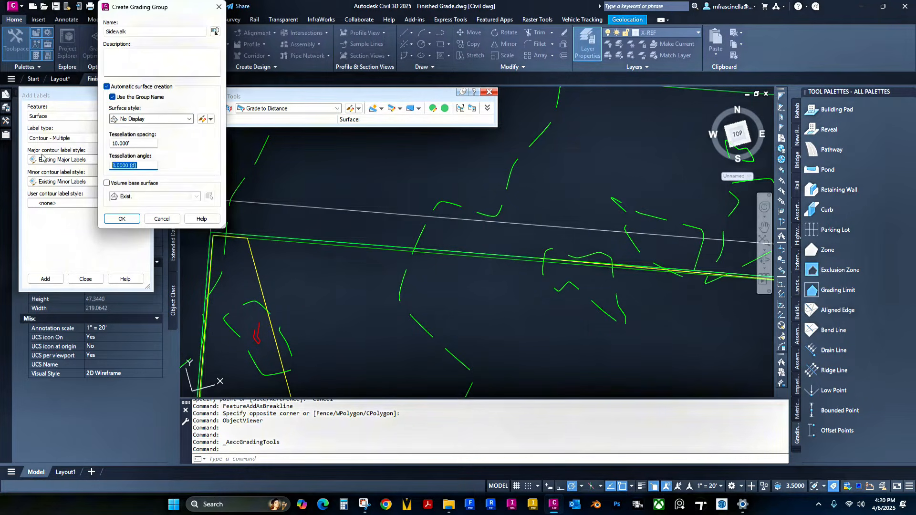
pyautogui.write('.5')
pyautogui.click(121, 219)
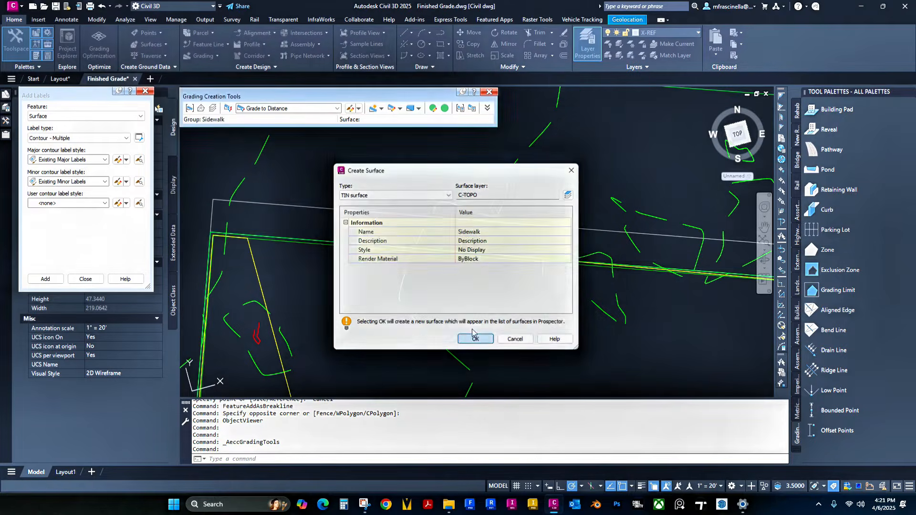
pyautogui.click(474, 336)
# Step: Set Exist. as the target surface for the Sidewalk group and Grade to Distance as the grading criteria
pyautogui.click(201, 109)
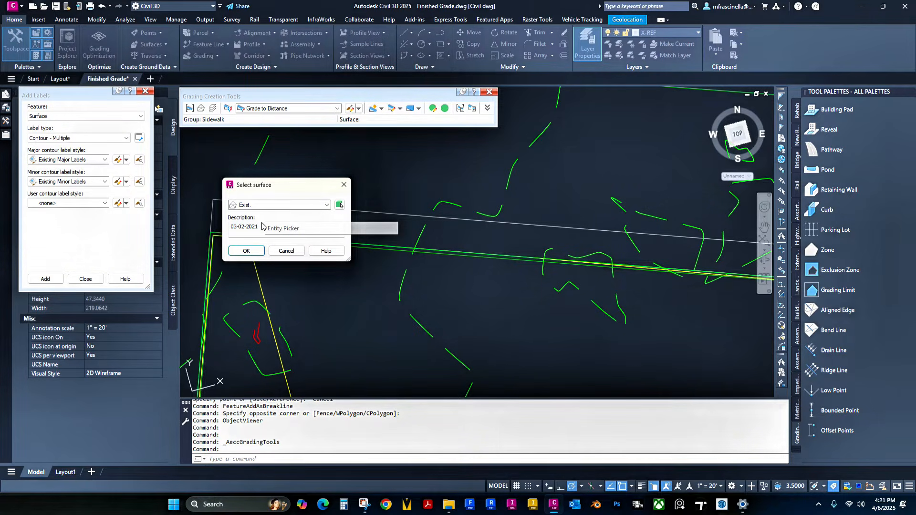
pyautogui.click(260, 205)
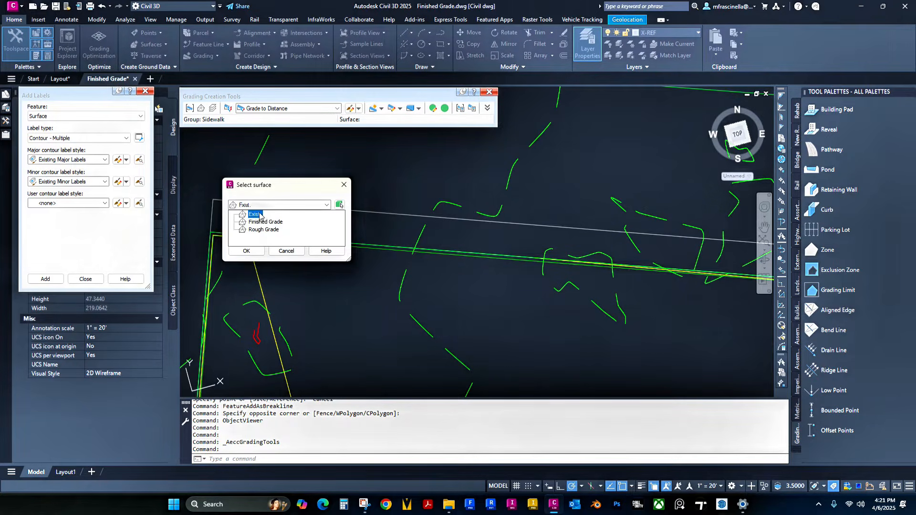
pyautogui.click(258, 216)
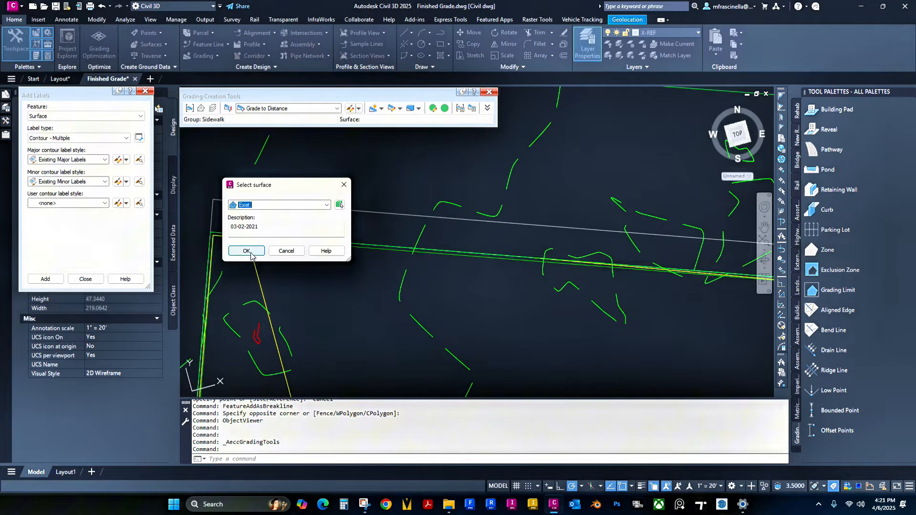
pyautogui.click(247, 251)
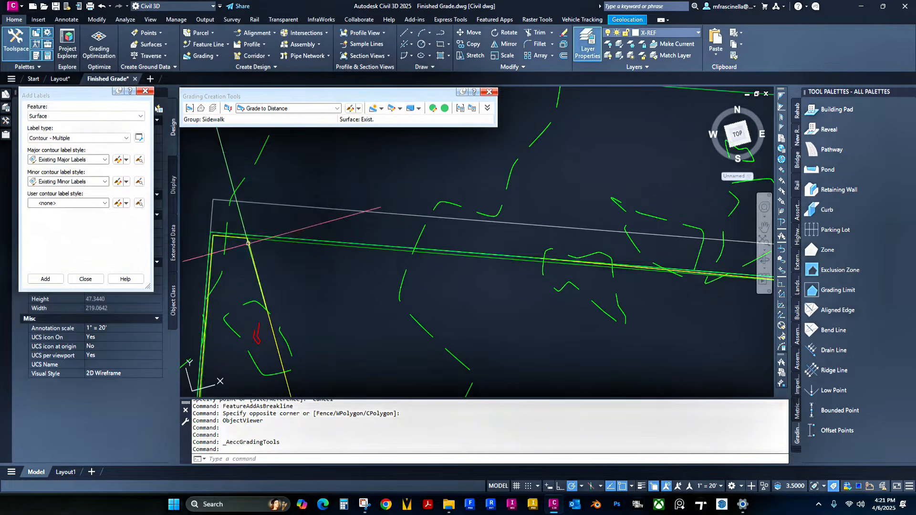
pyautogui.click(213, 109)
pyautogui.click(199, 147)
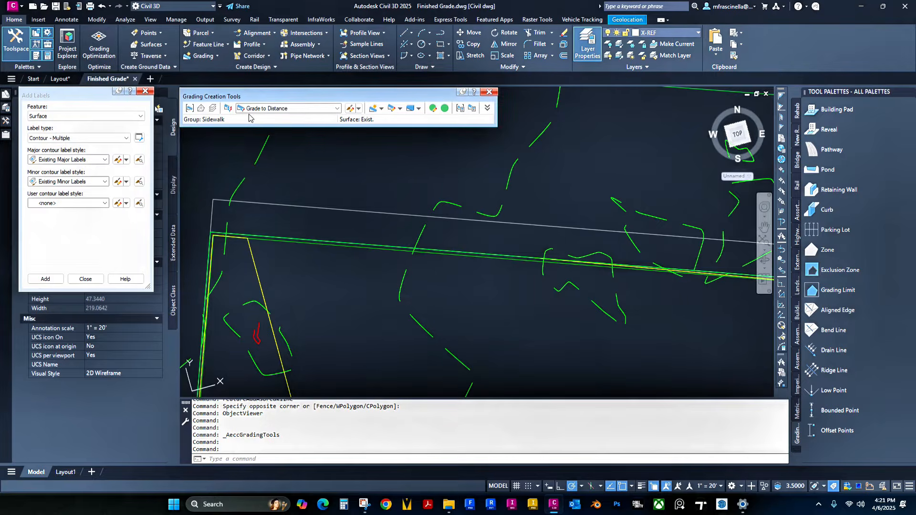
pyautogui.click(261, 109)
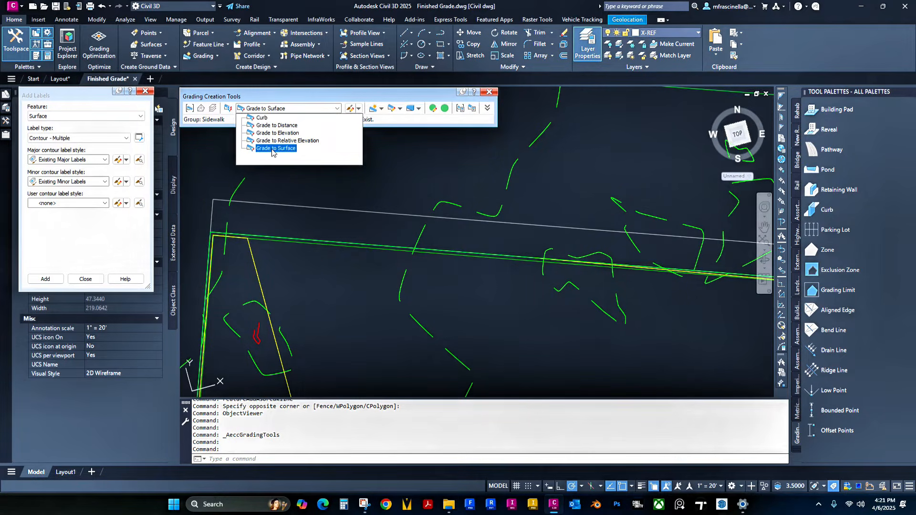
pyautogui.click(276, 125)
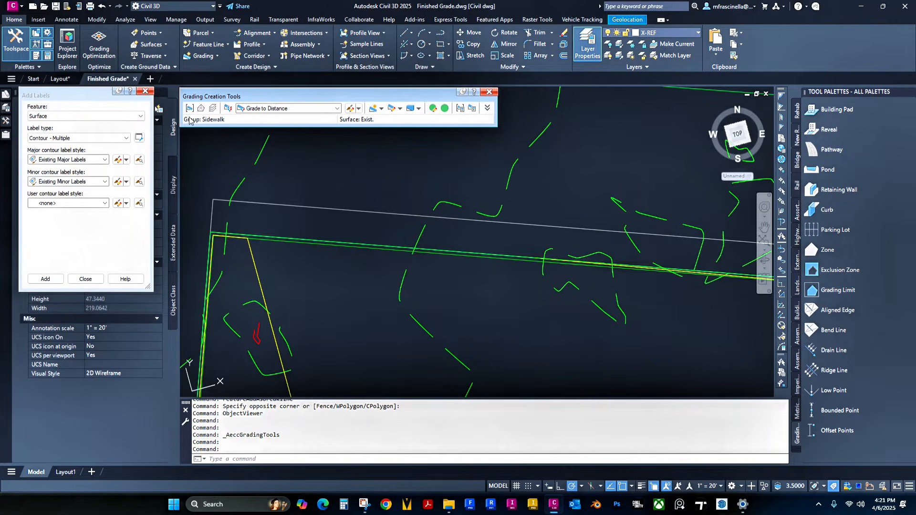
# Step: Create a grading from the north top-of-curb feature line toward its outer side, without applying it to the entire length
pyautogui.click(380, 110)
pyautogui.click(377, 110)
pyautogui.click(377, 110)
pyautogui.click(290, 240)
pyautogui.click(330, 273)
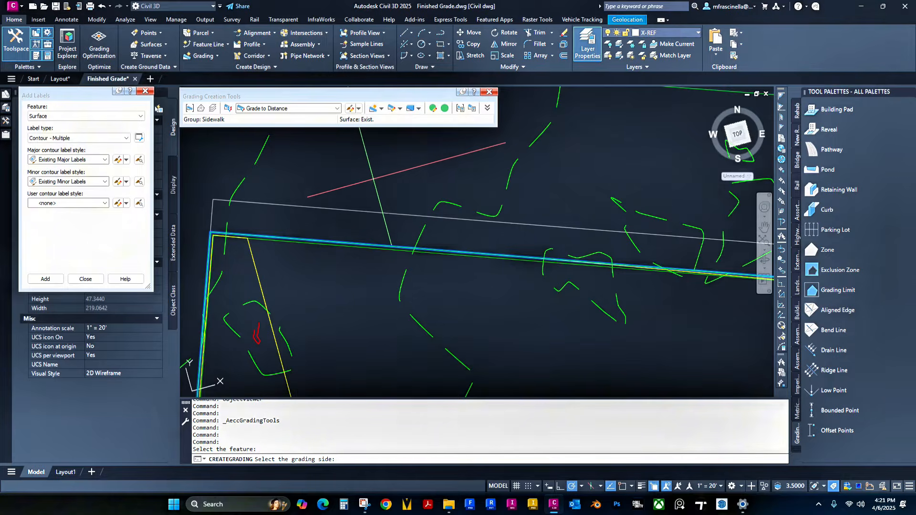
pyautogui.click(361, 165)
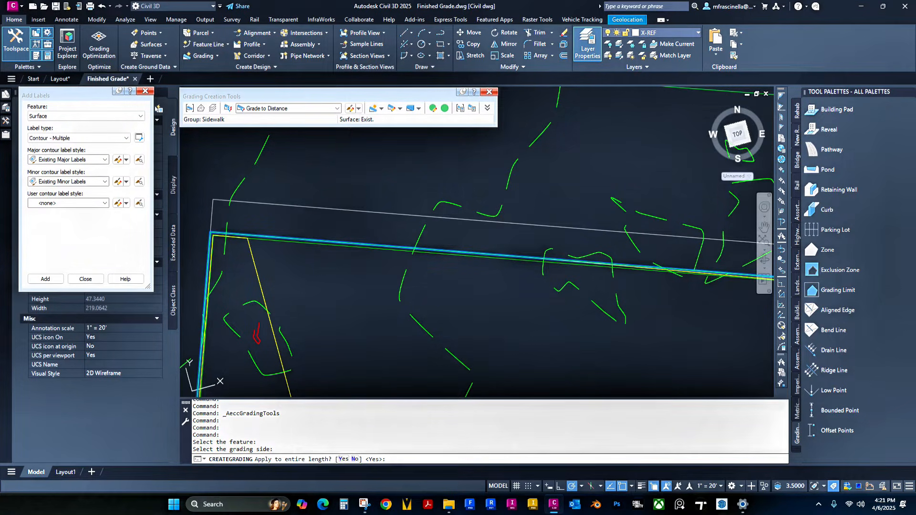
pyautogui.write('n')
pyautogui.press('Return')
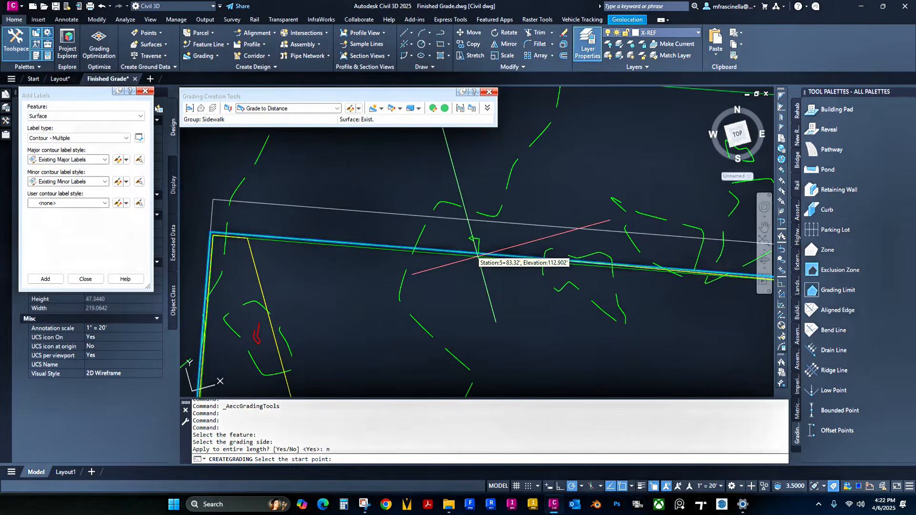
# Step: Limit the grading from the curb's northeast notch corner at station 3+35.35 to the northwest corner at station 6+24.35
pyautogui.moveTo(609, 280); pyautogui.dragTo(189, 234, button='middle')
pyautogui.moveTo(518, 214); pyautogui.dragTo(181, 174, button='middle')
pyautogui.moveTo(716, 226); pyautogui.dragTo(201, 205, button='middle')
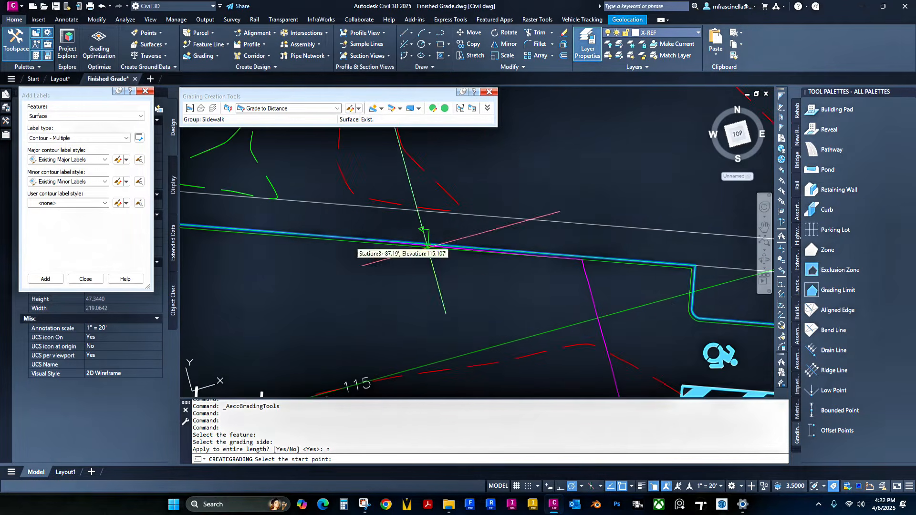
pyautogui.click(695, 265)
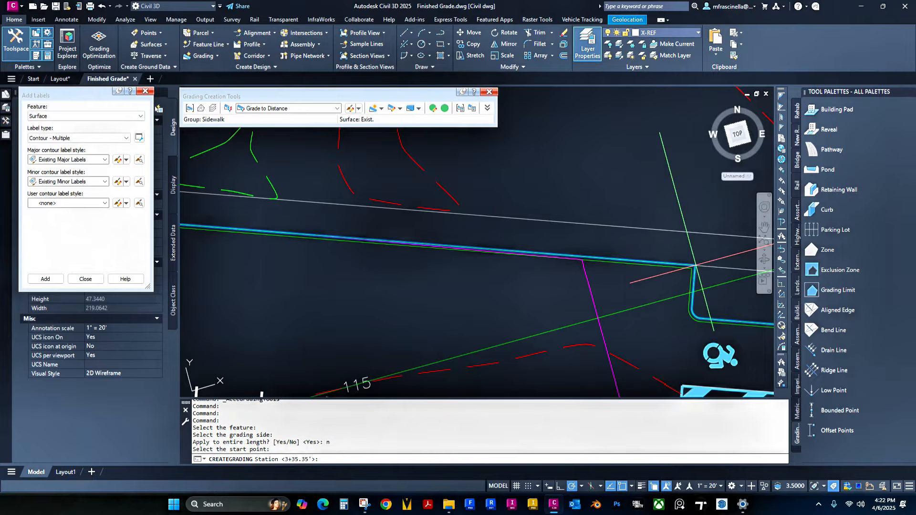
pyautogui.press('Return')
pyautogui.scroll(-1, 412, 308)
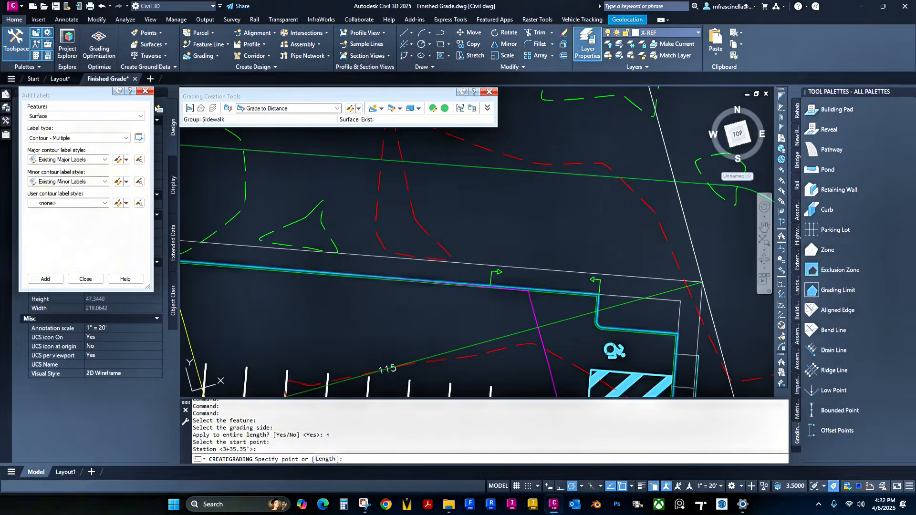
pyautogui.scroll(-4, 509, 256)
pyautogui.scroll(3, 303, 270)
pyautogui.scroll(4, 336, 203)
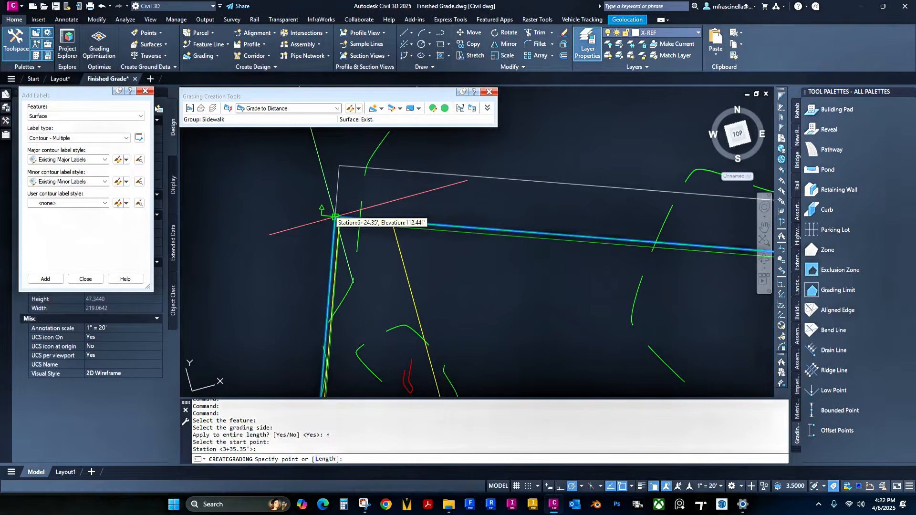
pyautogui.click(336, 217)
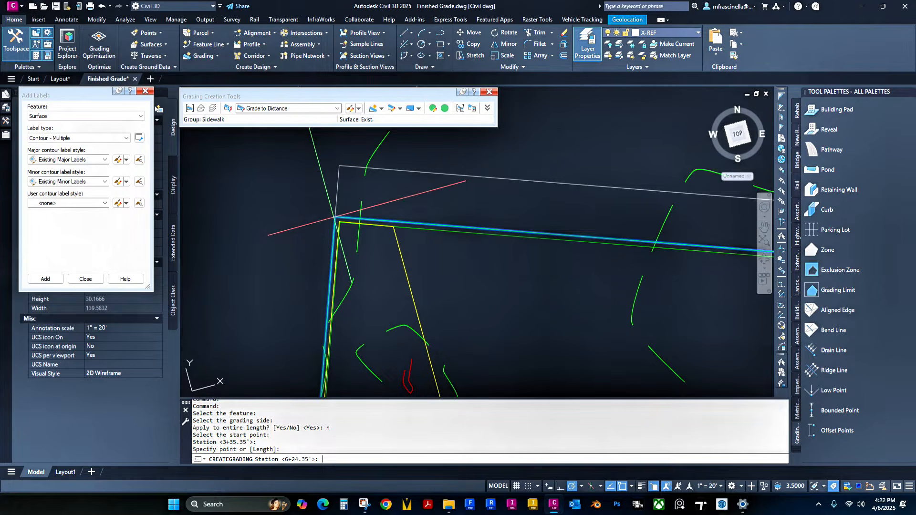
pyautogui.press('Return')
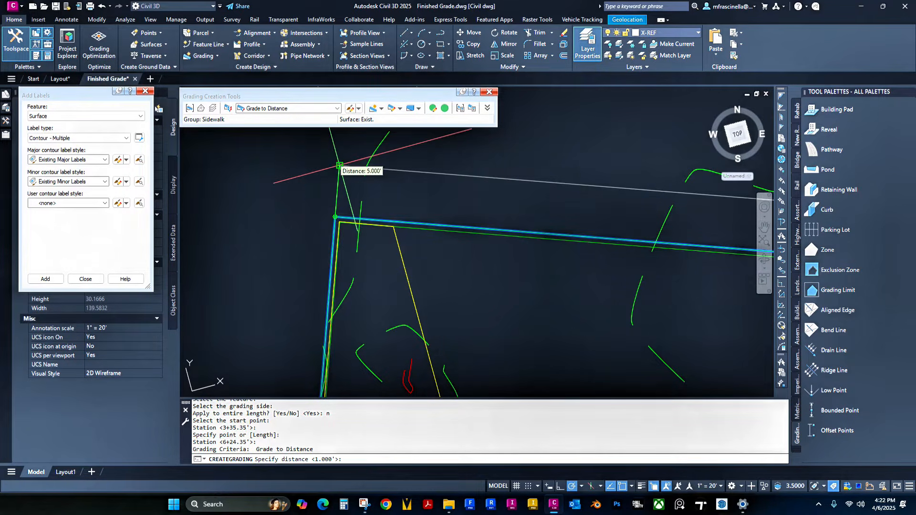
# Step: Set the sidewalk grading's distance to 5 feet and its grade to 1.5%, and finish the grading command
pyautogui.press('Return')
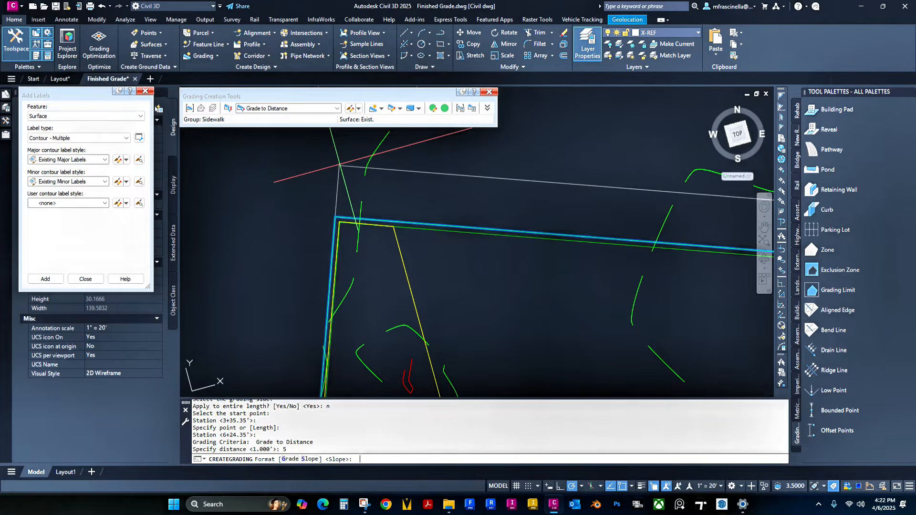
pyautogui.write('g')
pyautogui.press('Return')
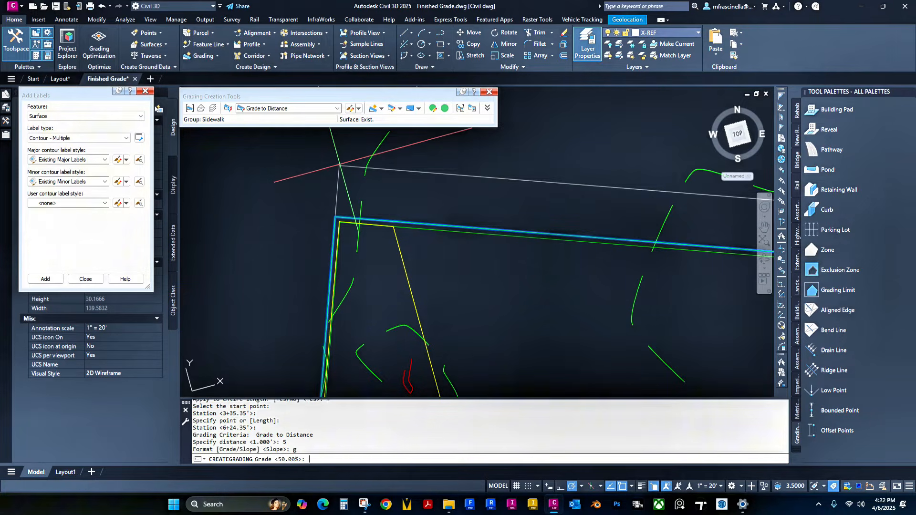
pyautogui.write('1')
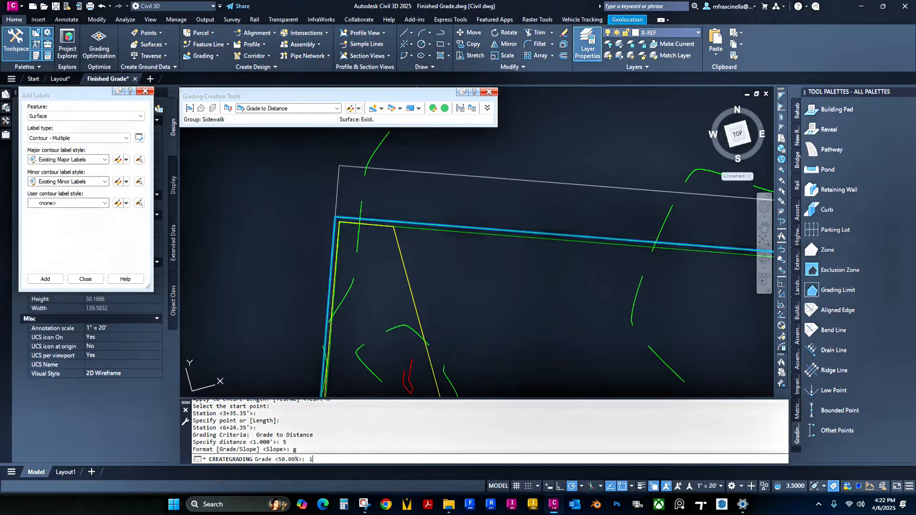
pyautogui.write('.5')
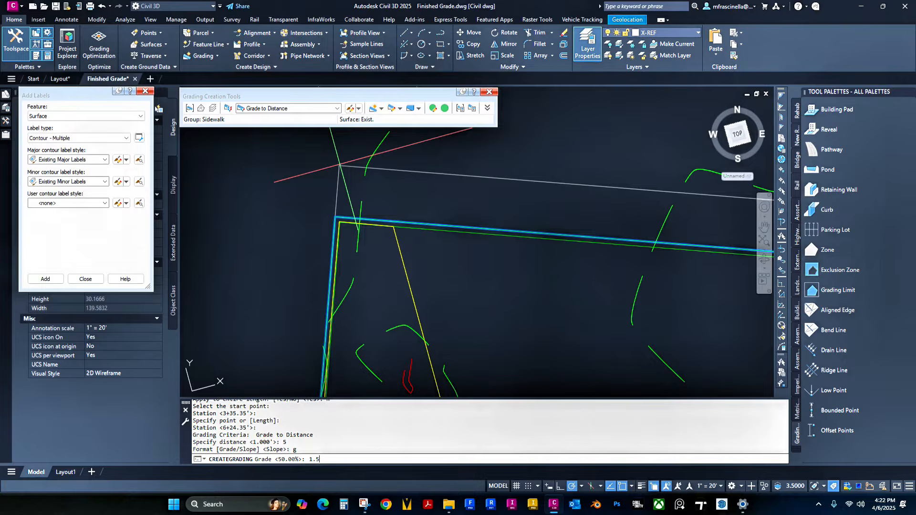
pyautogui.press('Return')
pyautogui.scroll(-4, 382, 178)
pyautogui.moveTo(491, 203); pyautogui.dragTo(317, 221, button='middle')
pyautogui.scroll(1, 648, 232)
pyautogui.click(629, 232)
pyautogui.press('Escape')
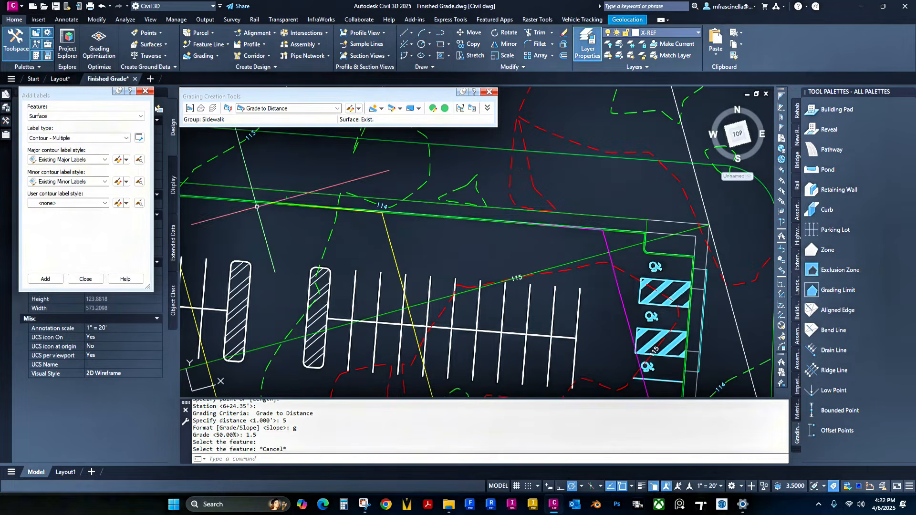
# Step: Examine the new sidewalk grading strip along the parking lot's north edge and its surface elevations
pyautogui.scroll(2, 272, 202)
pyautogui.scroll(2, 271, 203)
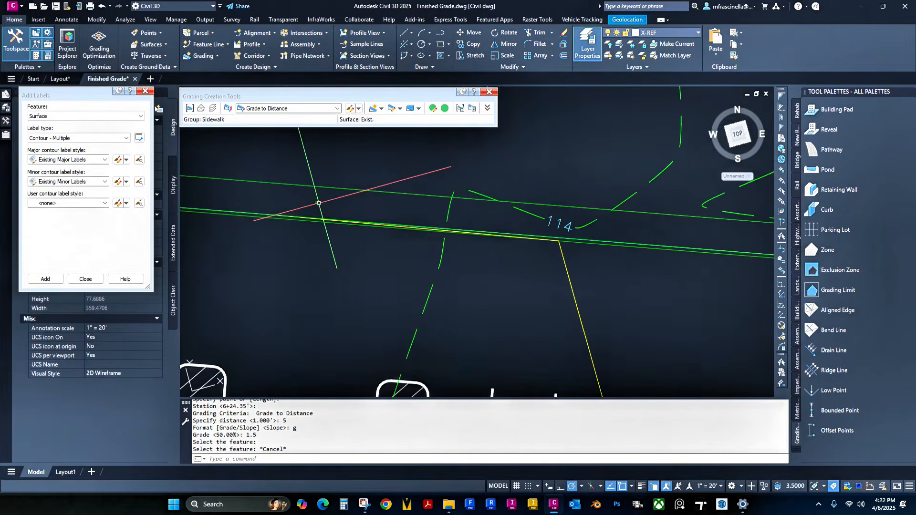
pyautogui.click(280, 201)
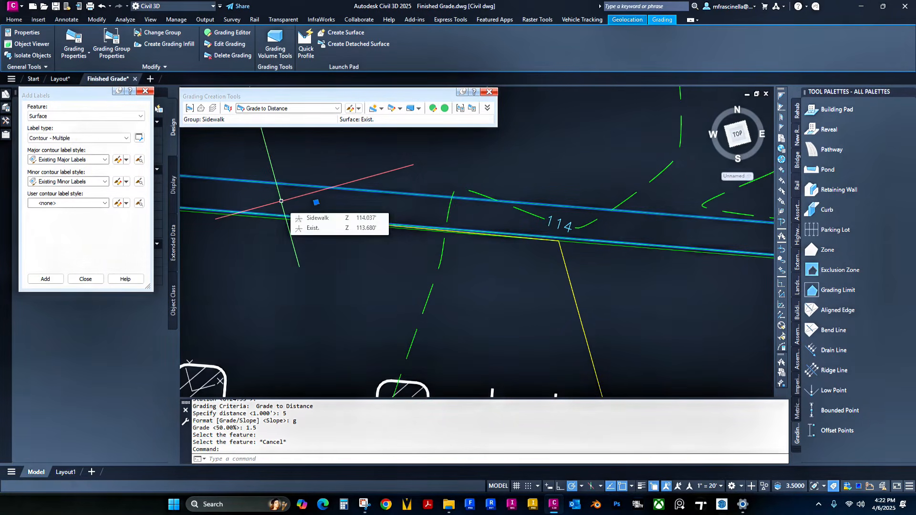
pyautogui.moveTo(340, 196); pyautogui.dragTo(344, 197, button='middle')
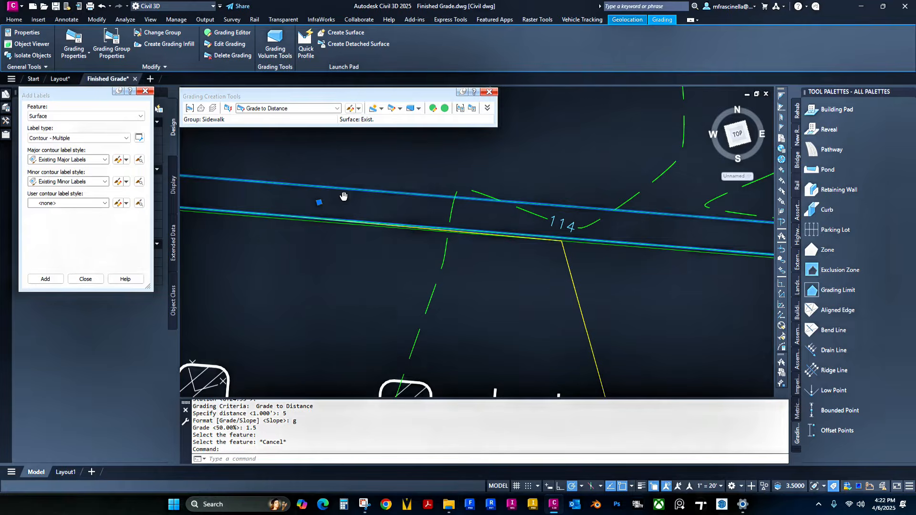
pyautogui.scroll(-6, 409, 204)
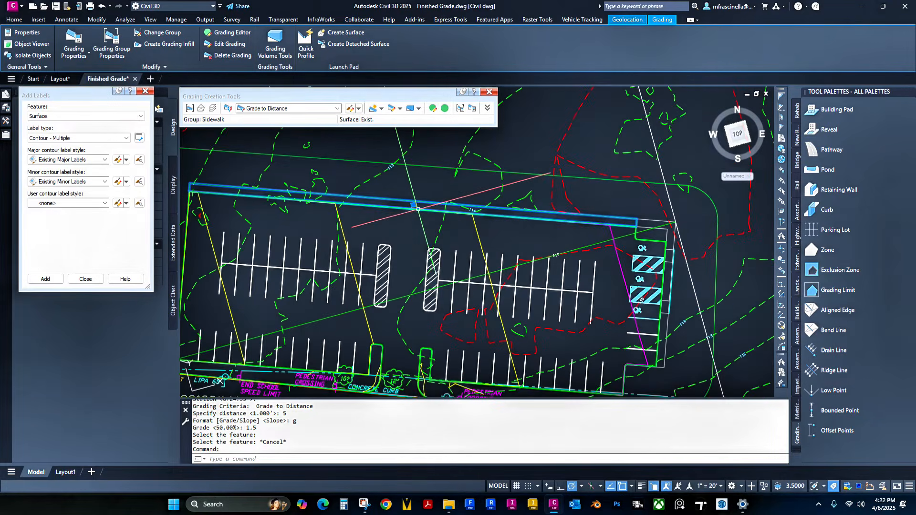
pyautogui.scroll(5, 418, 209)
pyautogui.scroll(-7, 442, 207)
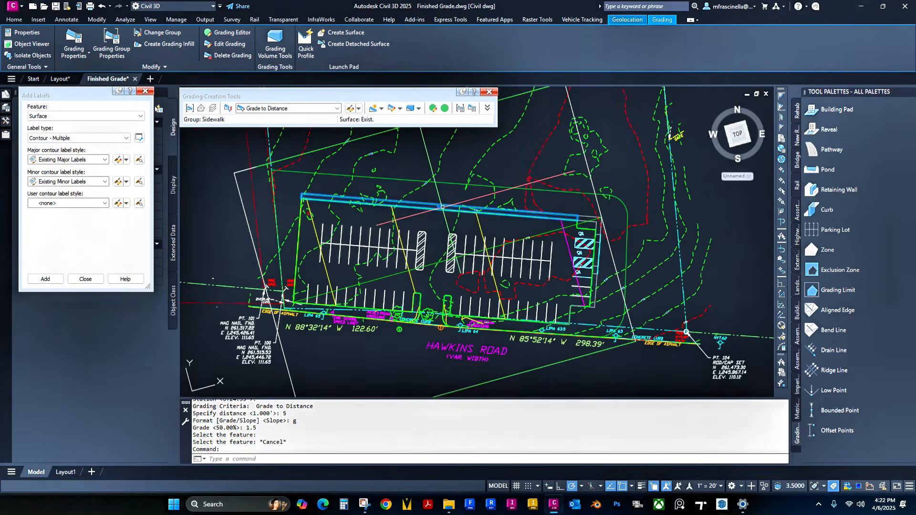
pyautogui.press('Escape')
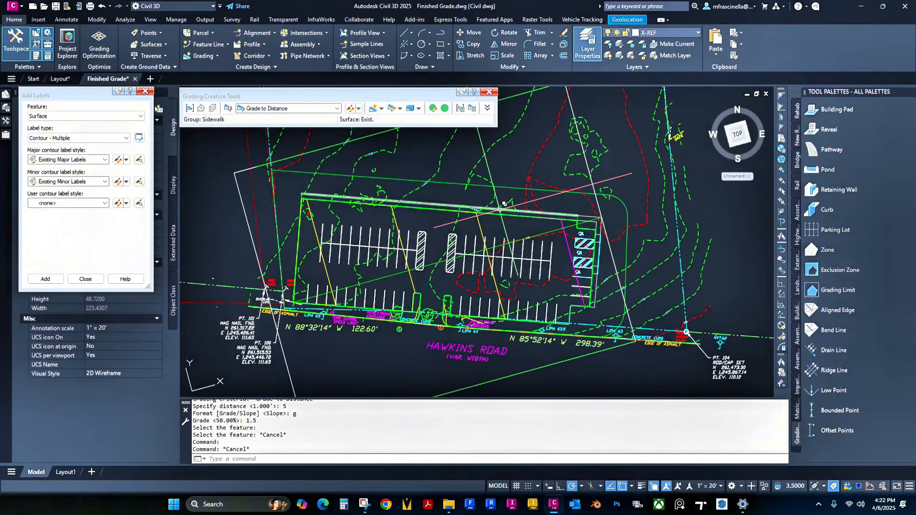
# Step: Start another grading in the Sidewalk group with the Grade to Distance criteria
pyautogui.scroll(2, 597, 260)
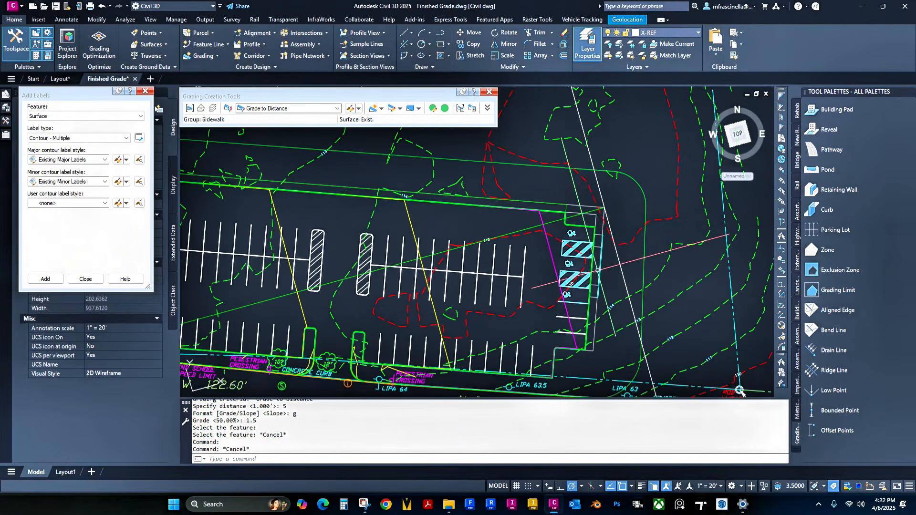
pyautogui.click(373, 114)
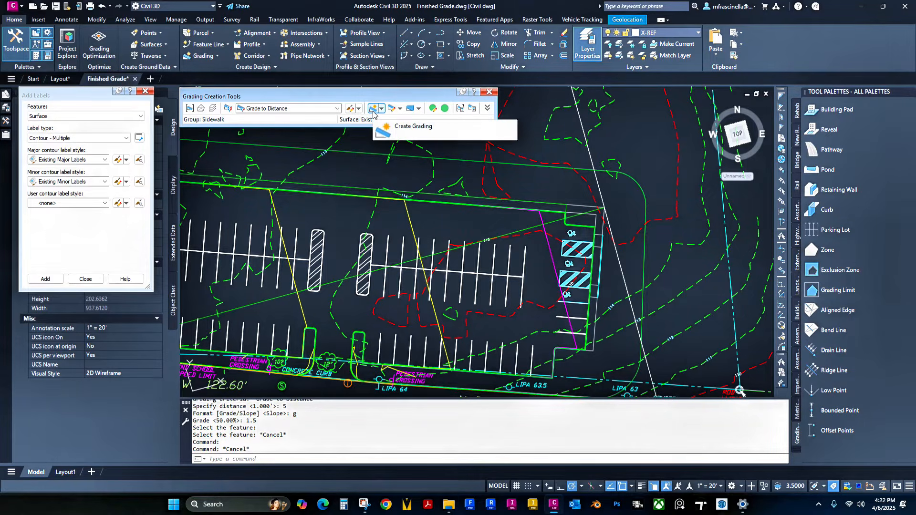
# Step: Start a Grade to Distance grading from the curb feature line beside the accessible stalls, towards its outer side
pyautogui.click(396, 123)
pyautogui.scroll(5, 612, 239)
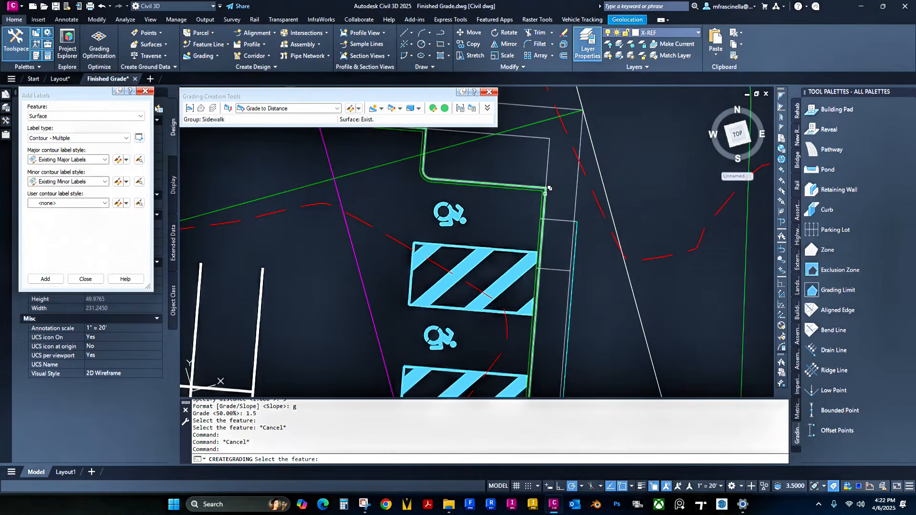
pyautogui.click(545, 194)
pyautogui.click(588, 230)
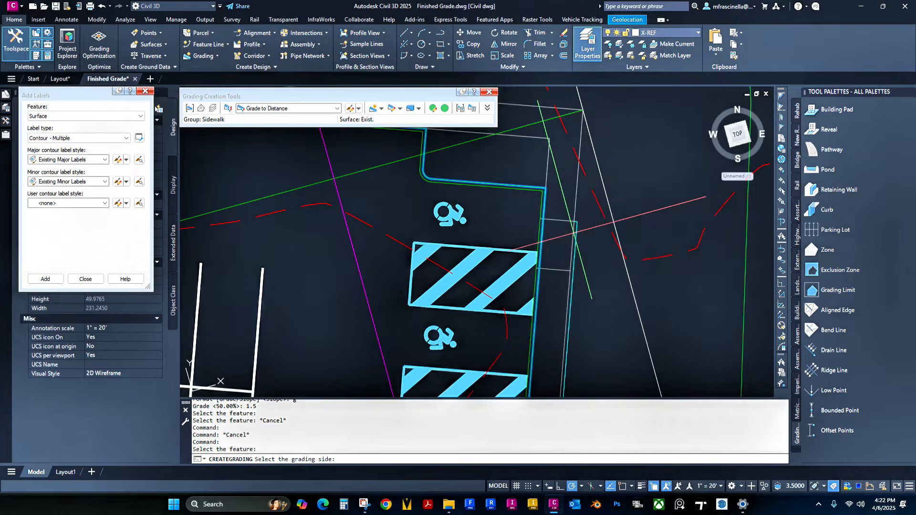
pyautogui.click(684, 223)
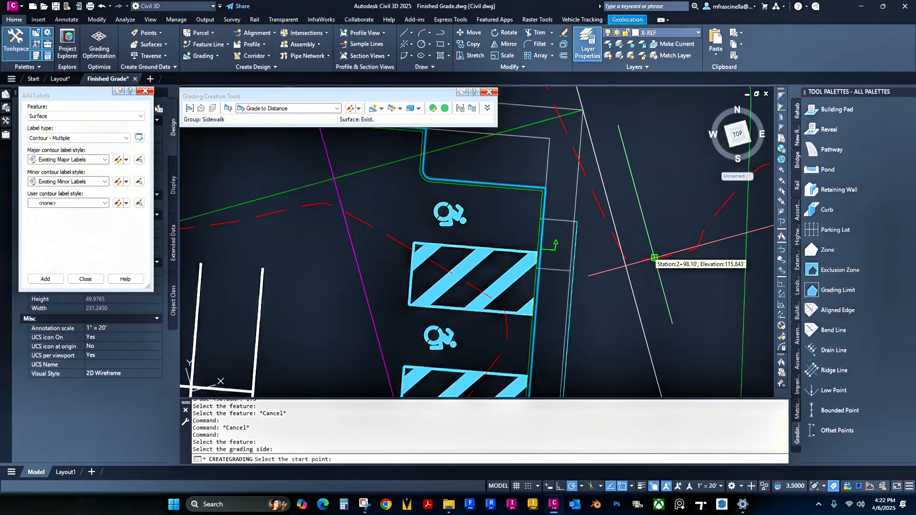
# Step: Limit the grading to the stretch alongside the accessible stalls, from corner station 2+26.99 to corner station 3+07.99
pyautogui.moveTo(607, 369); pyautogui.dragTo(546, 123, button='middle')
pyautogui.moveTo(465, 370); pyautogui.dragTo(459, 193, button='middle')
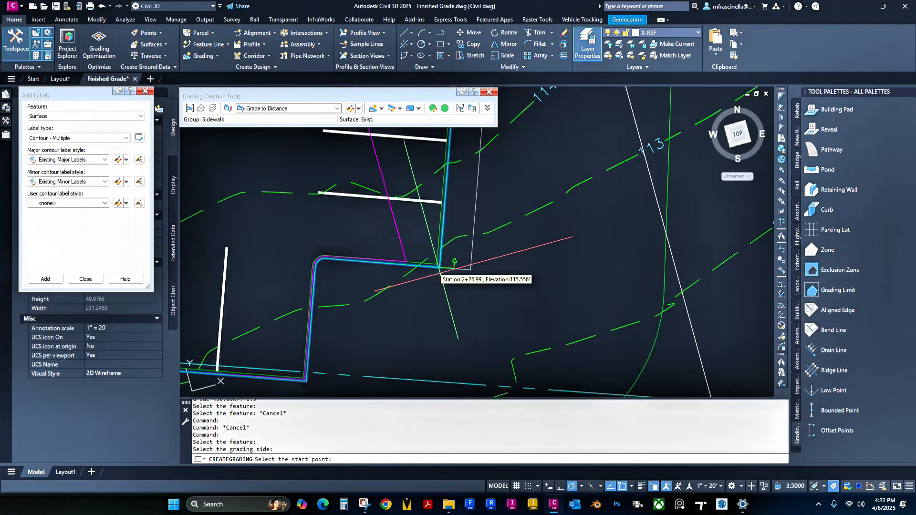
pyautogui.click(440, 267)
pyautogui.press('Return')
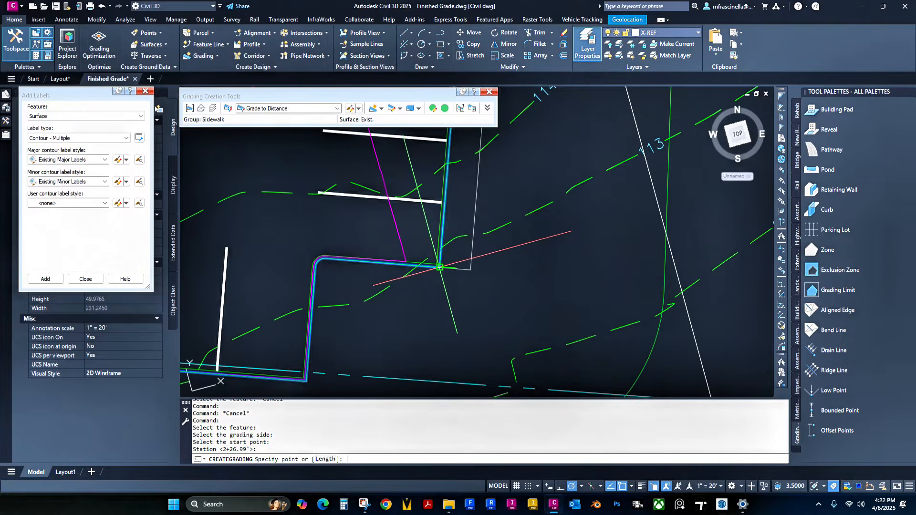
pyautogui.moveTo(445, 133); pyautogui.dragTo(472, 396, button='middle')
pyautogui.moveTo(508, 138); pyautogui.dragTo(506, 377, button='middle')
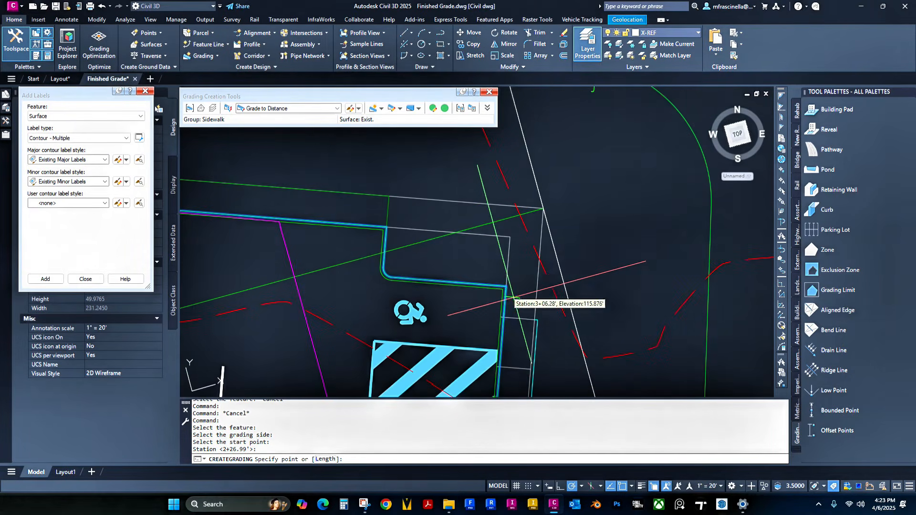
pyautogui.click(506, 287)
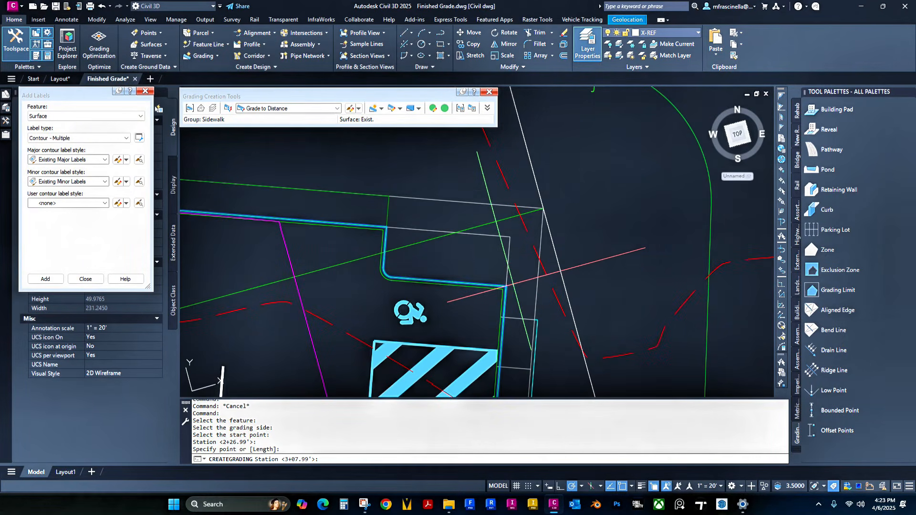
pyautogui.press('Return')
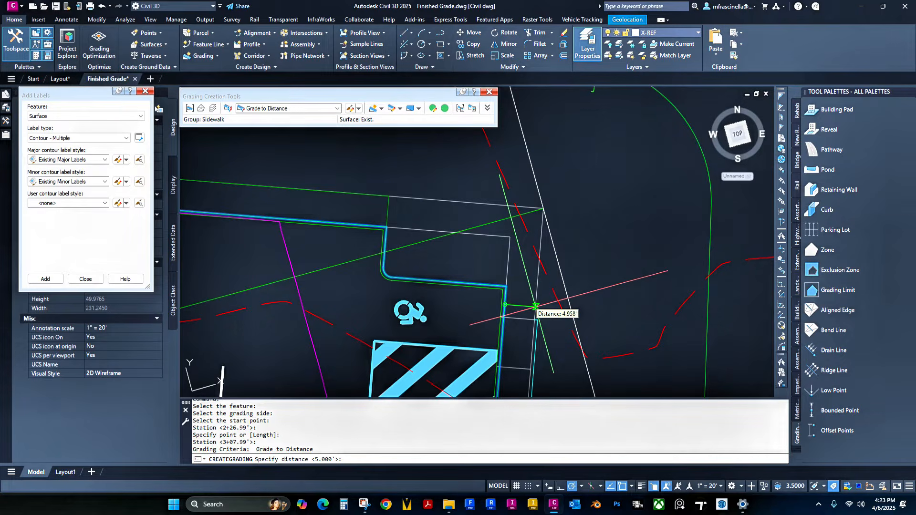
# Step: Project the sidewalk grading 5 ft outward at a 1.5% grade and end the grading command
pyautogui.press('Return')
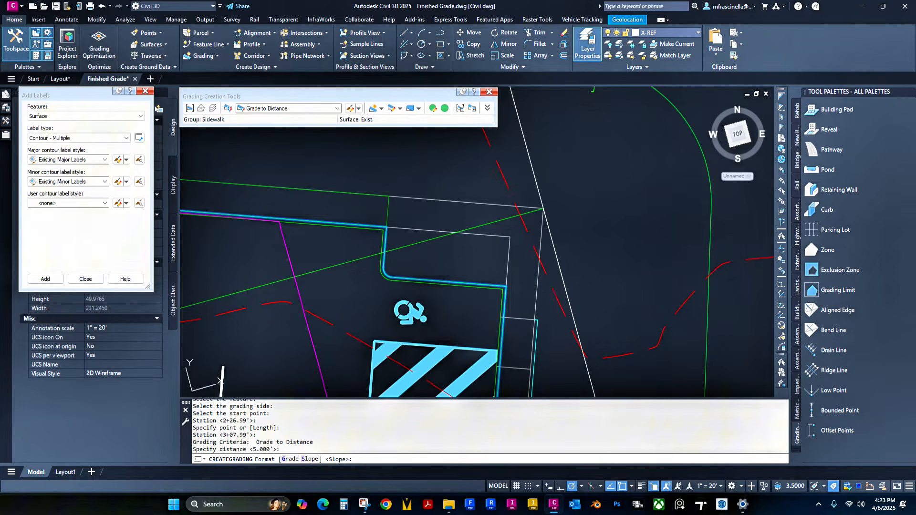
pyautogui.write('g')
pyautogui.press('Return')
pyautogui.write('1.5')
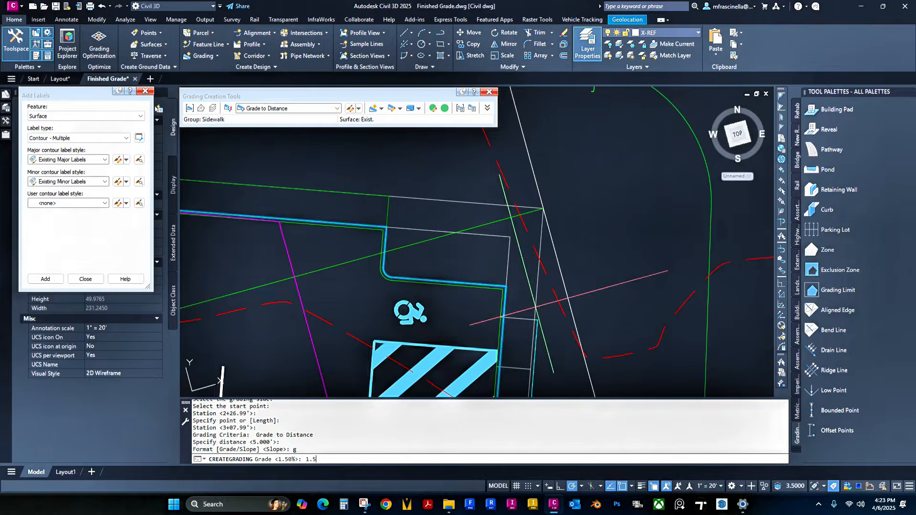
pyautogui.press('Return')
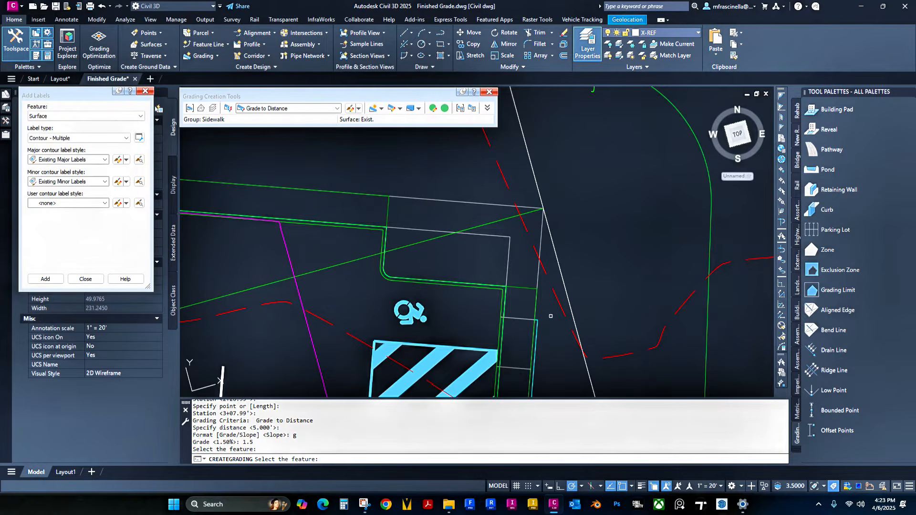
pyautogui.click(546, 317)
pyautogui.press('Escape')
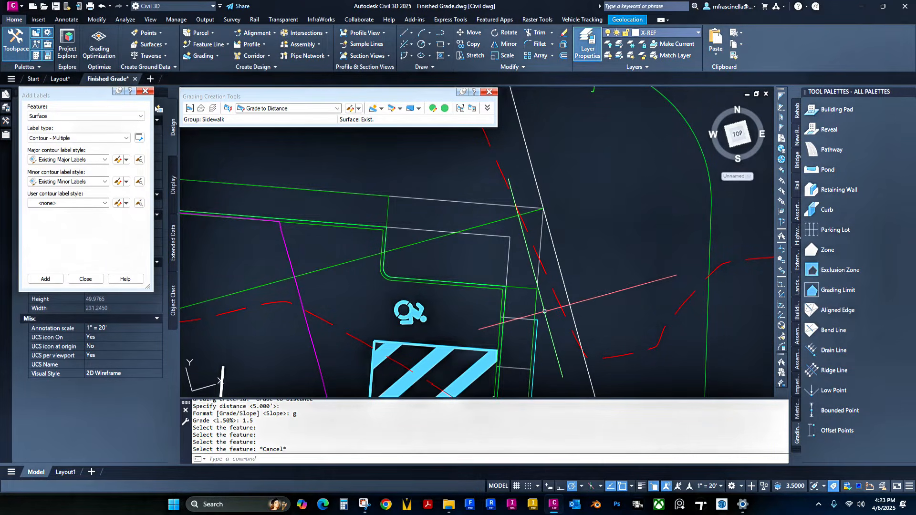
# Step: Paste the Sidewalk surface into the Finished Grade surface through its definition edits
pyautogui.scroll(-4, 545, 311)
pyautogui.moveTo(420, 210)
pyautogui.mouseDown(button='middle')
pyautogui.moveTo(430, 240)
pyautogui.moveTo(551, 262)
pyautogui.mouseUp(button='middle')
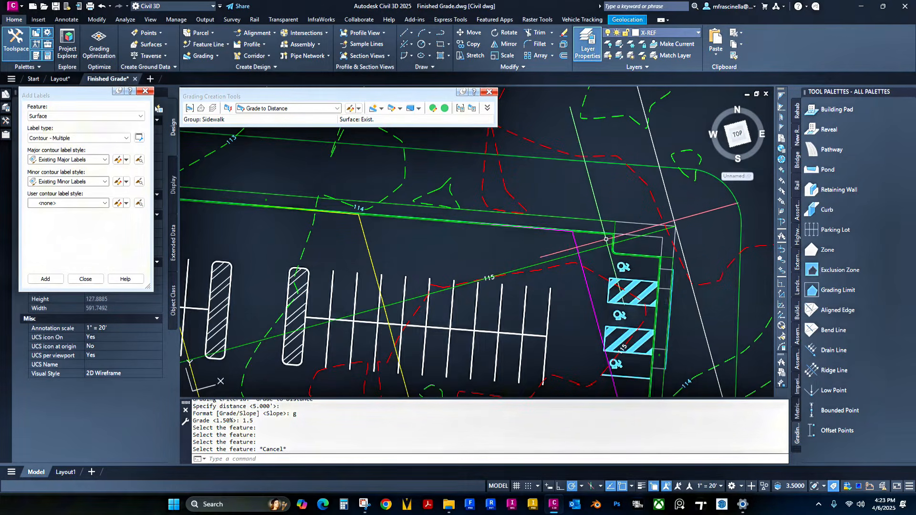
pyautogui.moveTo(308, 228)
pyautogui.mouseDown(button='middle')
pyautogui.moveTo(410, 221)
pyautogui.moveTo(482, 245)
pyautogui.mouseUp(button='middle')
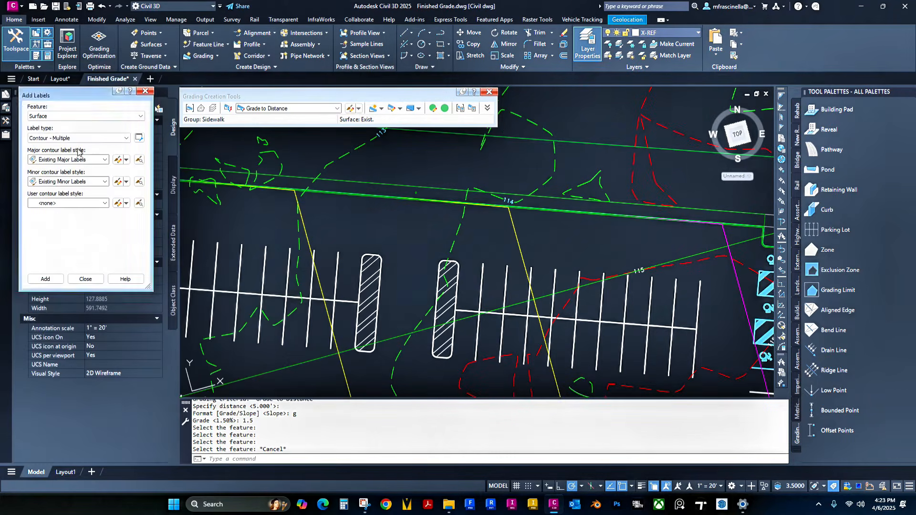
pyautogui.moveTo(6, 123)
pyautogui.click(78, 179)
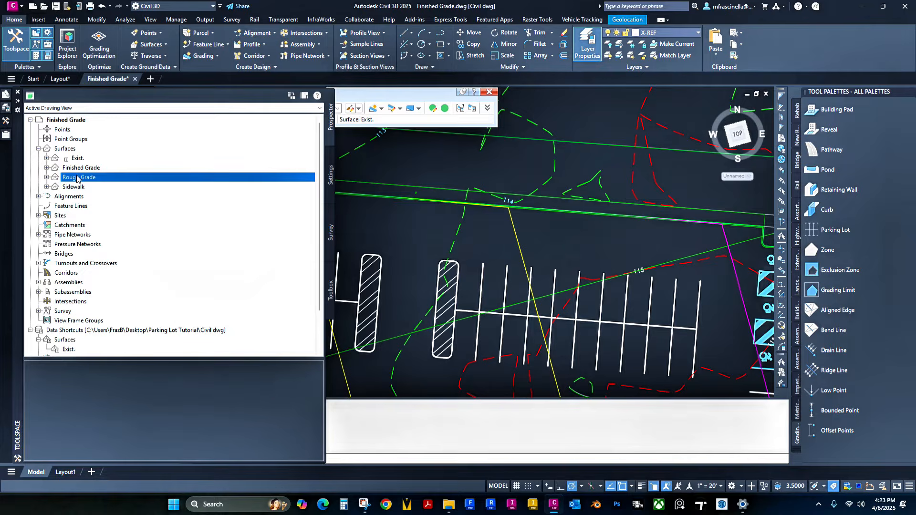
pyautogui.click(75, 169)
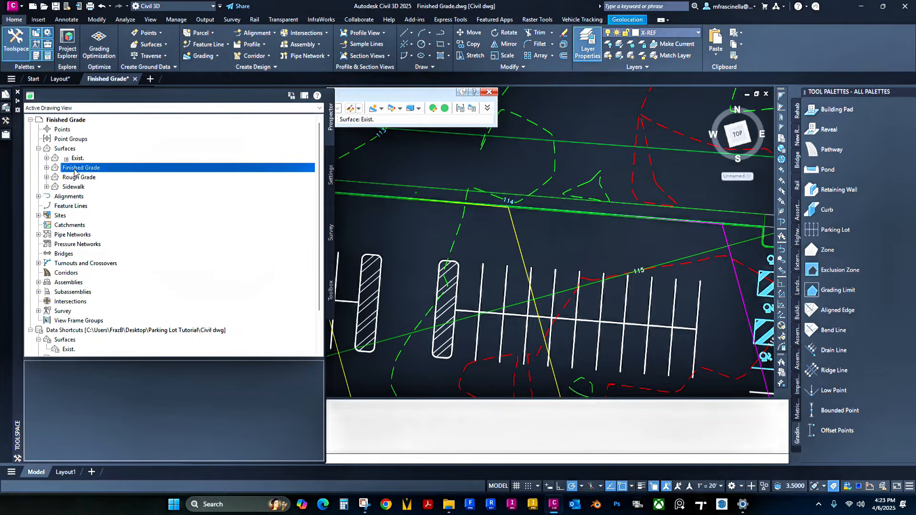
pyautogui.click(46, 168)
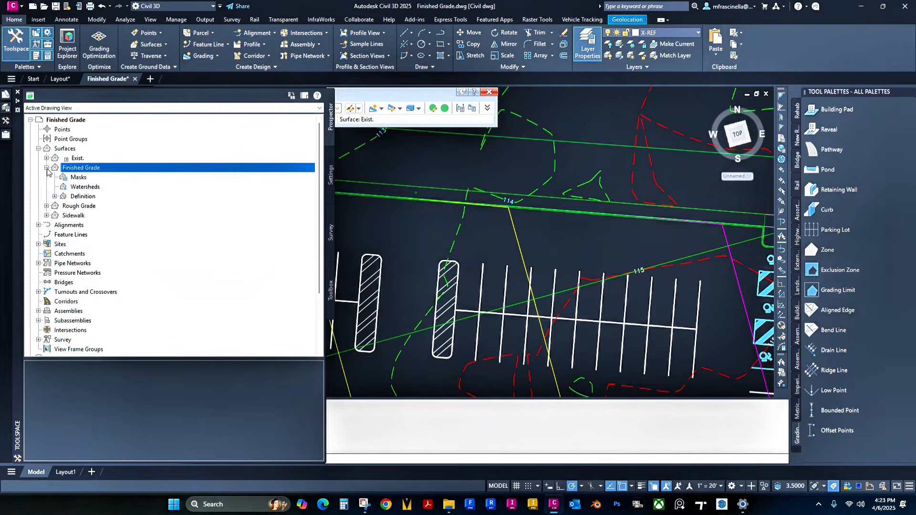
pyautogui.click(56, 196)
pyautogui.rightClick(84, 256)
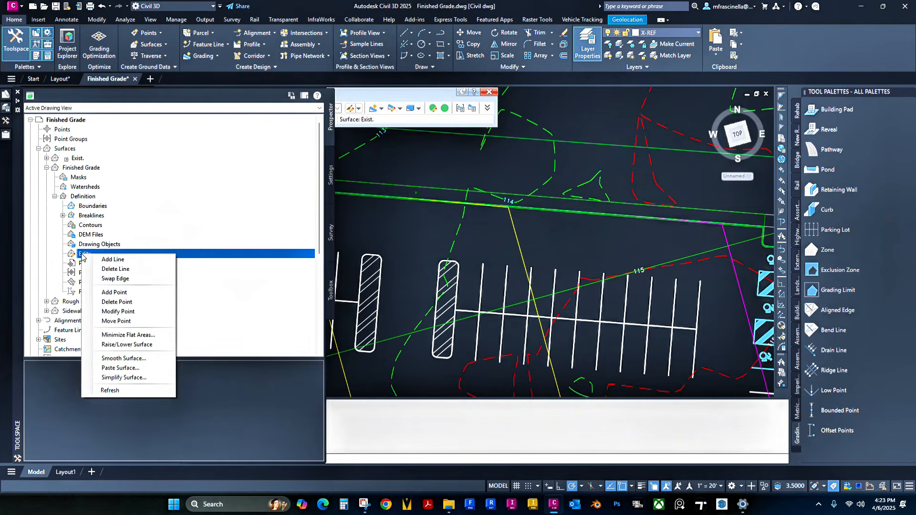
pyautogui.click(118, 368)
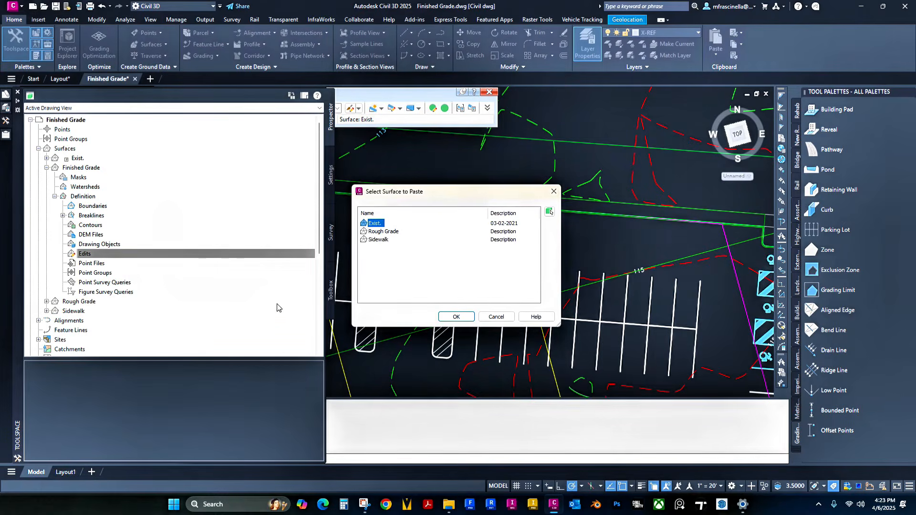
pyautogui.click(380, 240)
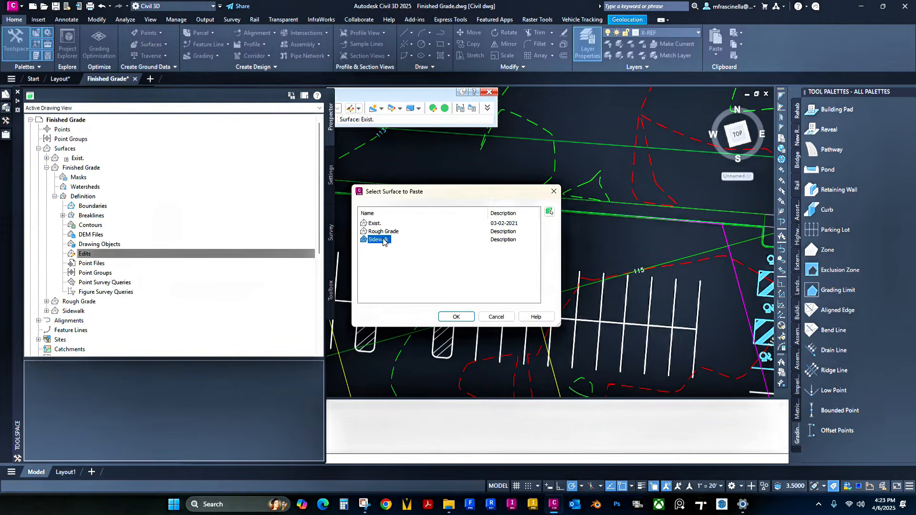
pyautogui.click(456, 318)
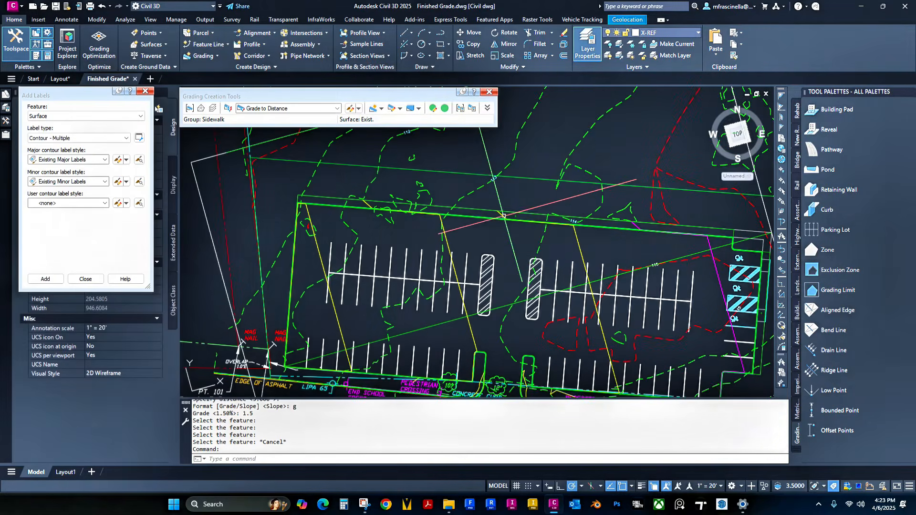
# Step: Inspect the Finished Grade surface in 3D in the Object Viewer, orbiting around it, and close the viewer
pyautogui.moveTo(651, 223); pyautogui.dragTo(403, 213, button='middle')
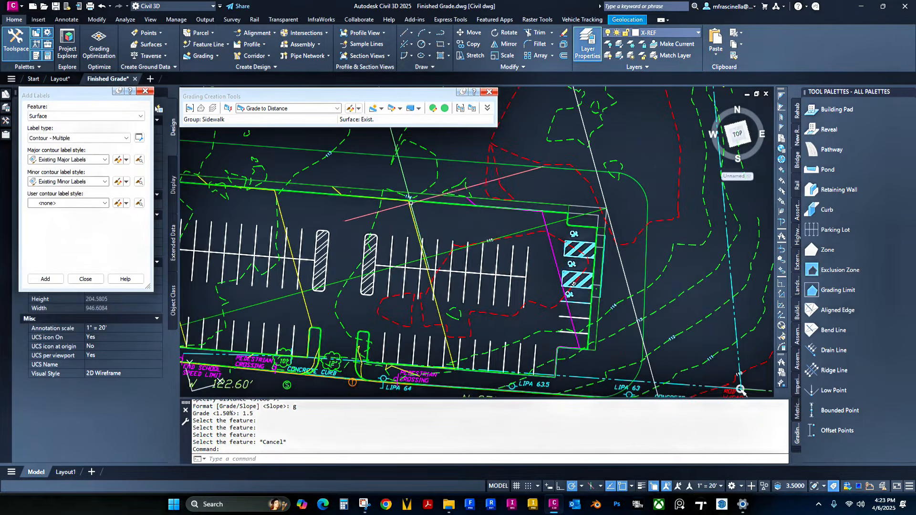
pyautogui.click(402, 213)
pyautogui.click(397, 184)
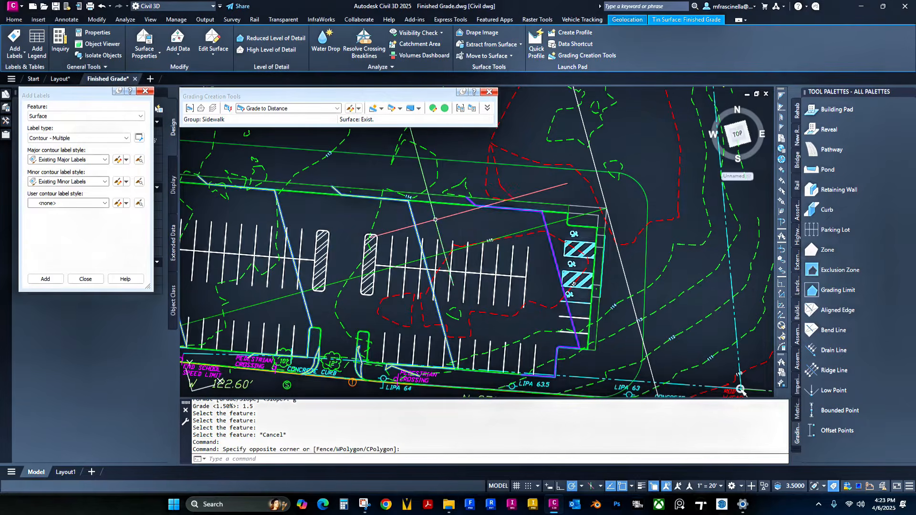
pyautogui.rightClick(436, 221)
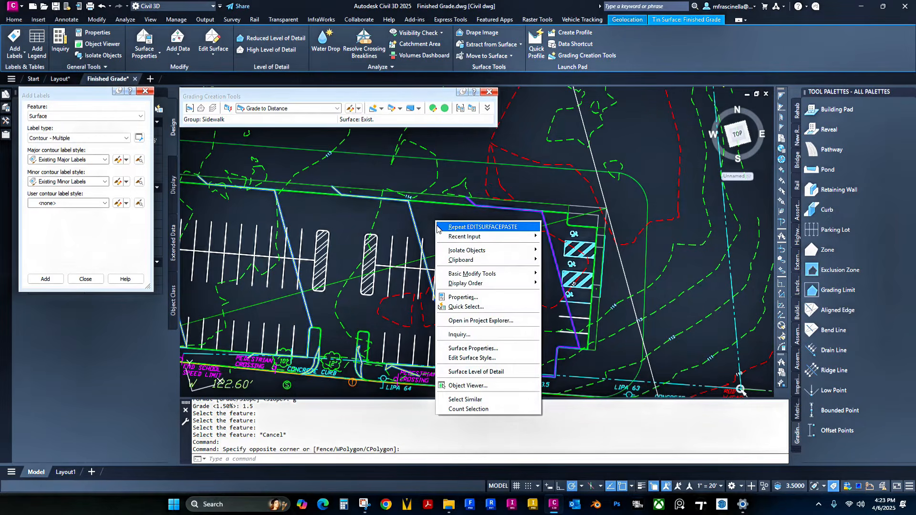
pyautogui.click(475, 387)
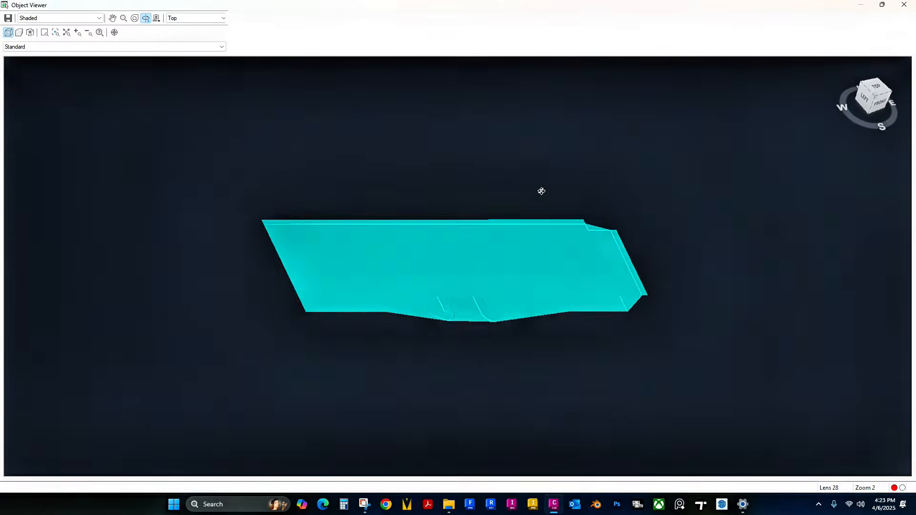
pyautogui.moveTo(542, 192); pyautogui.dragTo(389, 239)
pyautogui.moveTo(544, 180); pyautogui.dragTo(517, 267)
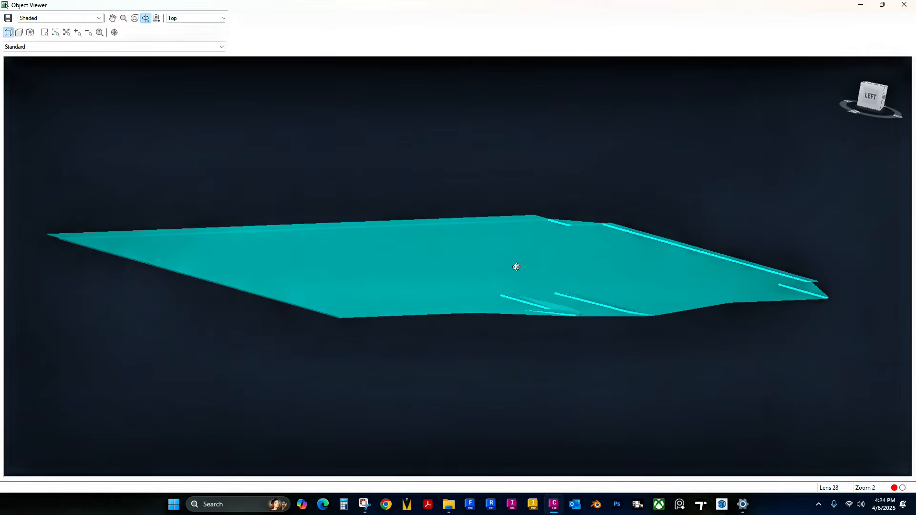
pyautogui.press('Escape')
# Step: Draw a polyline along the outer sidewalk edge around the northeast corner, joining the ends of the two sidewalk gradings
pyautogui.moveTo(549, 249); pyautogui.dragTo(512, 278, button='middle')
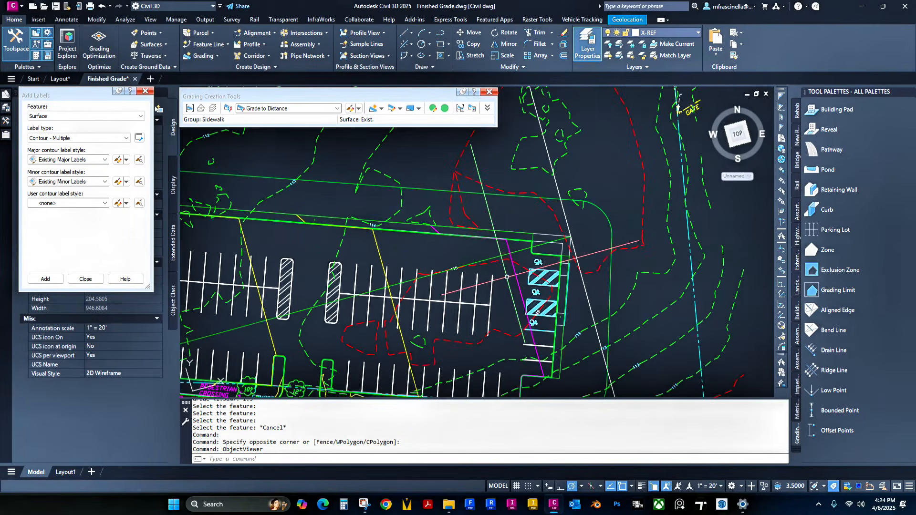
pyautogui.scroll(4, 507, 276)
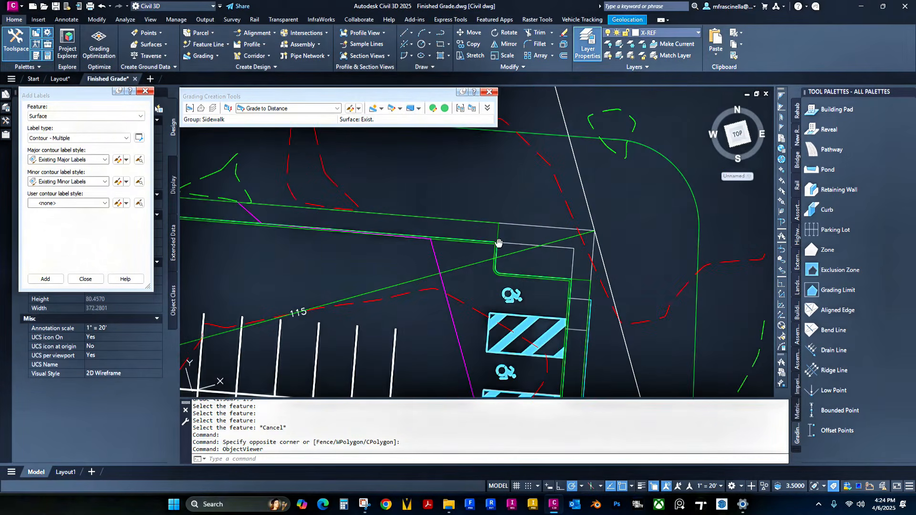
pyautogui.moveTo(499, 243); pyautogui.dragTo(461, 230, button='middle')
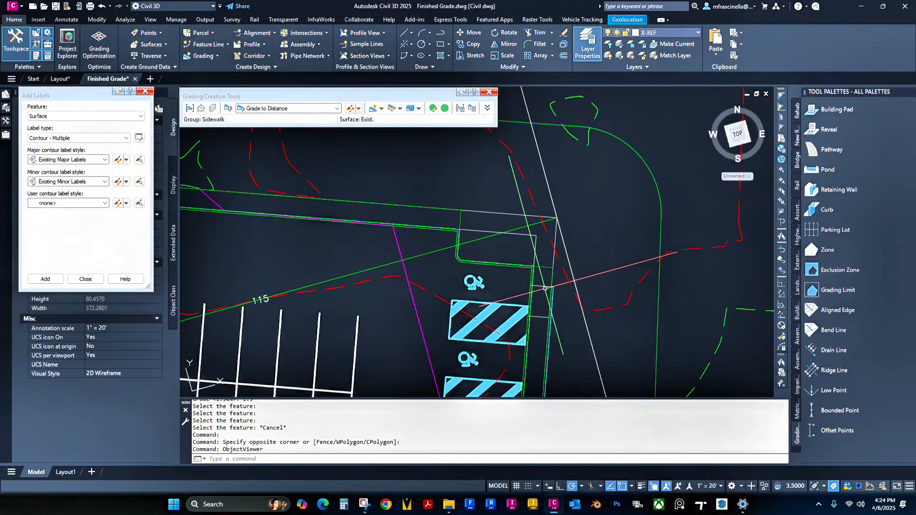
pyautogui.click(442, 35)
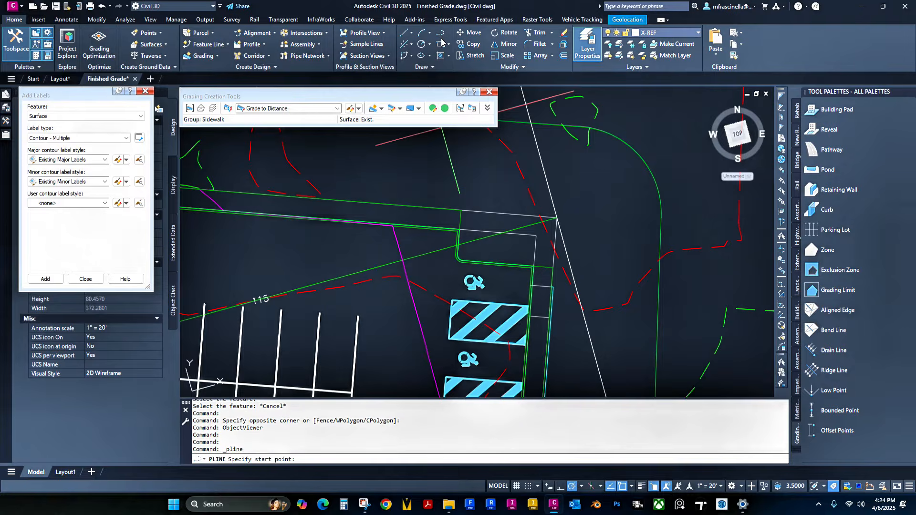
pyautogui.click(556, 219)
pyautogui.scroll(4, 557, 218)
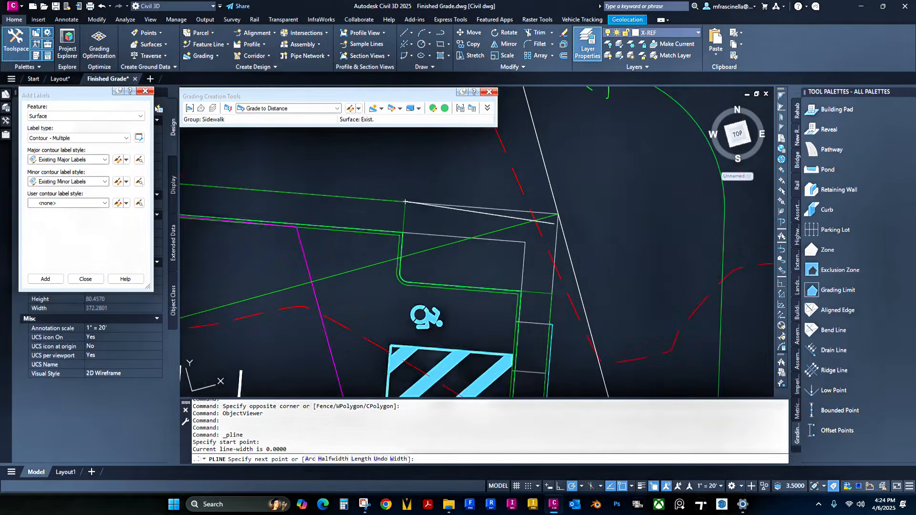
pyautogui.press('Escape')
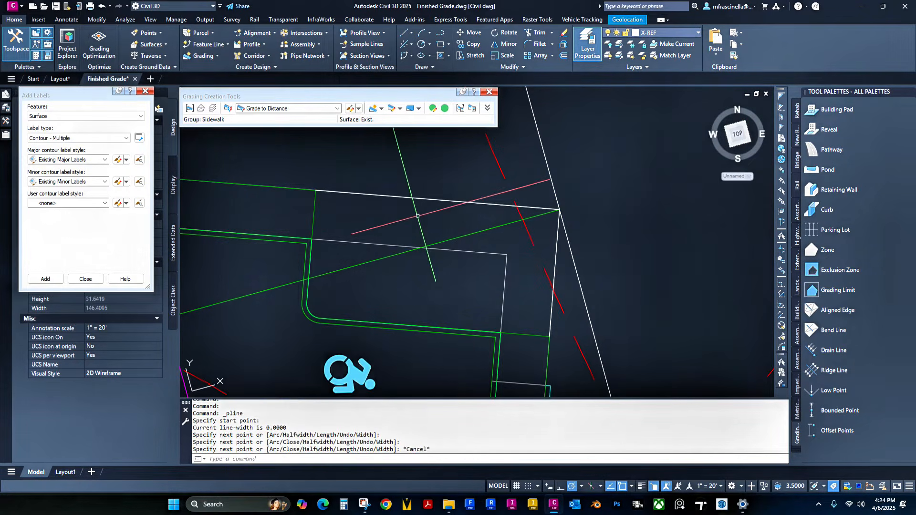
# Step: Draw a second polyline along the inner sidewalk edge at the northeast corner, between the curb corners
pyautogui.press('Return')
pyautogui.click(312, 238)
pyautogui.click(507, 255)
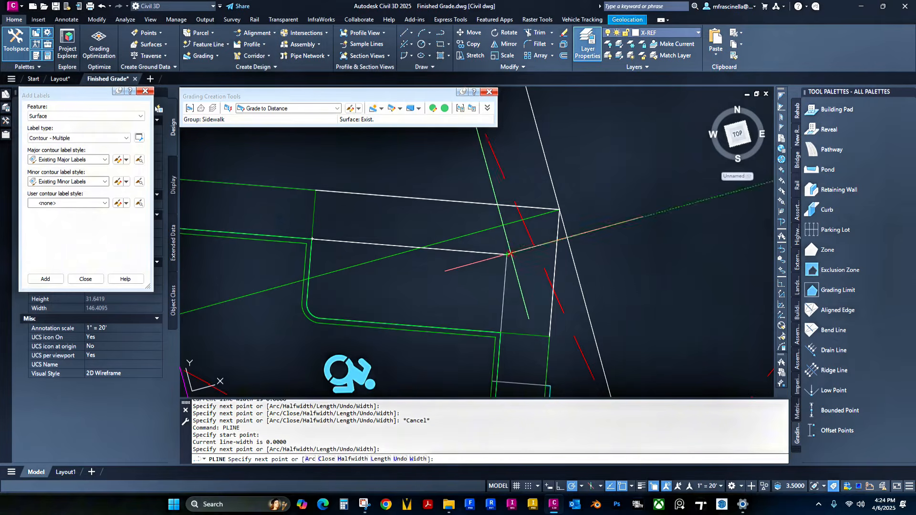
pyautogui.click(501, 332)
pyautogui.press('Escape')
# Step: Convert the two northeast corner polylines into feature lines in the Parkintg Lot site, assigning elevations from the Finished Grade surface
pyautogui.click(485, 253)
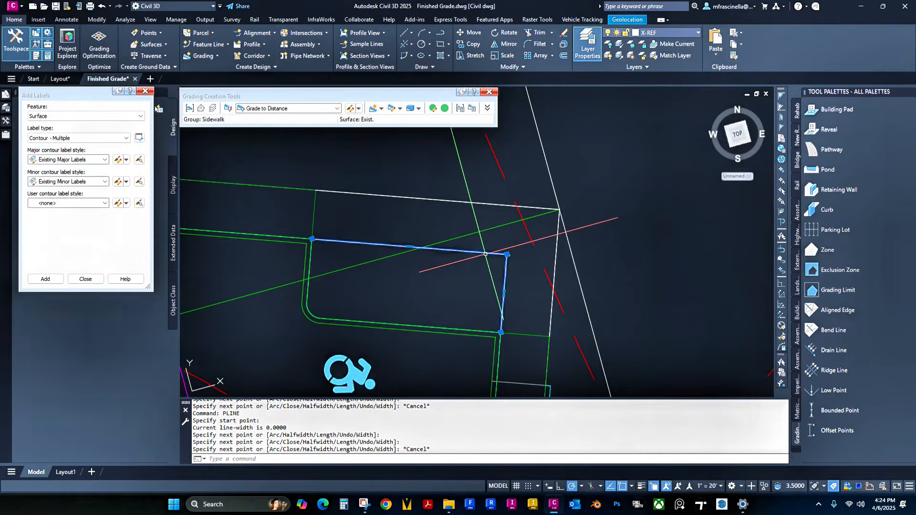
pyautogui.click(482, 203)
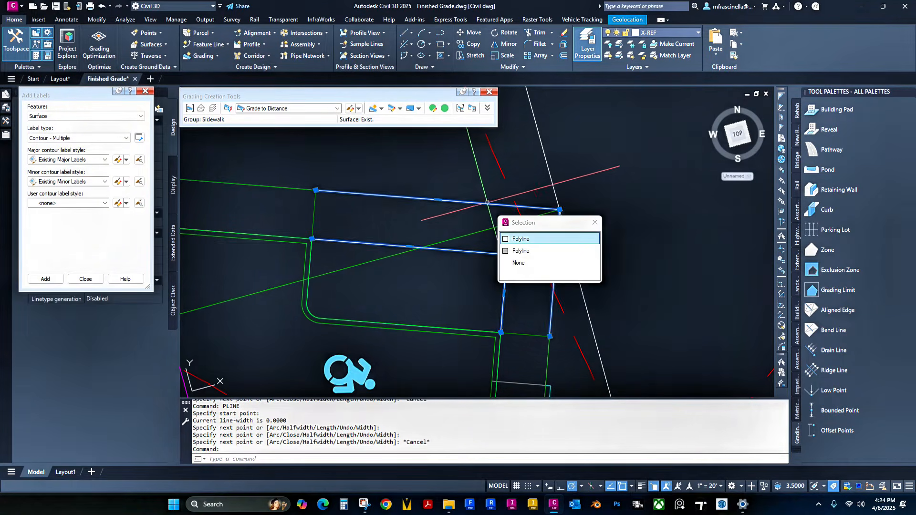
pyautogui.click(522, 238)
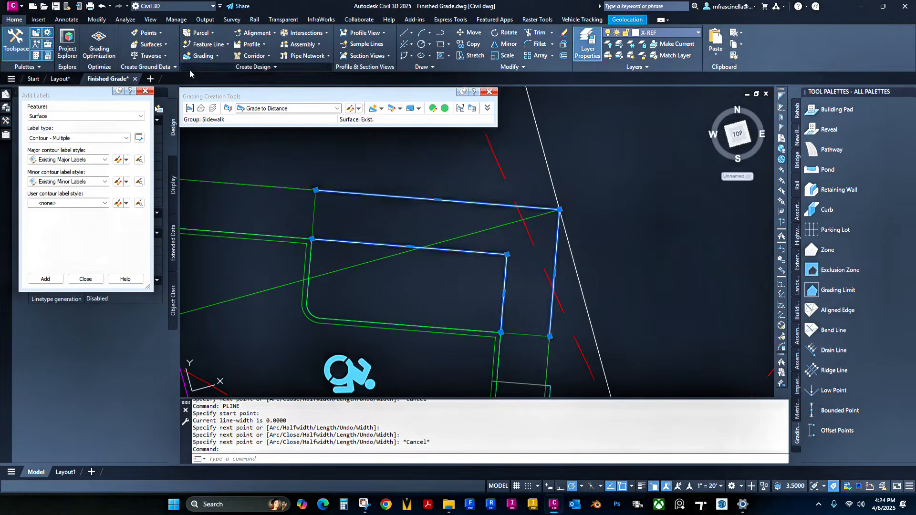
pyautogui.click(219, 44)
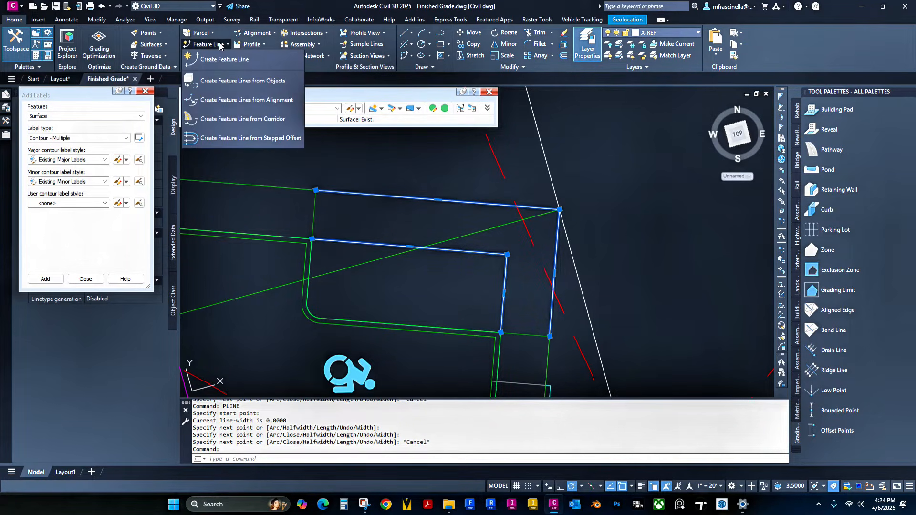
pyautogui.click(239, 80)
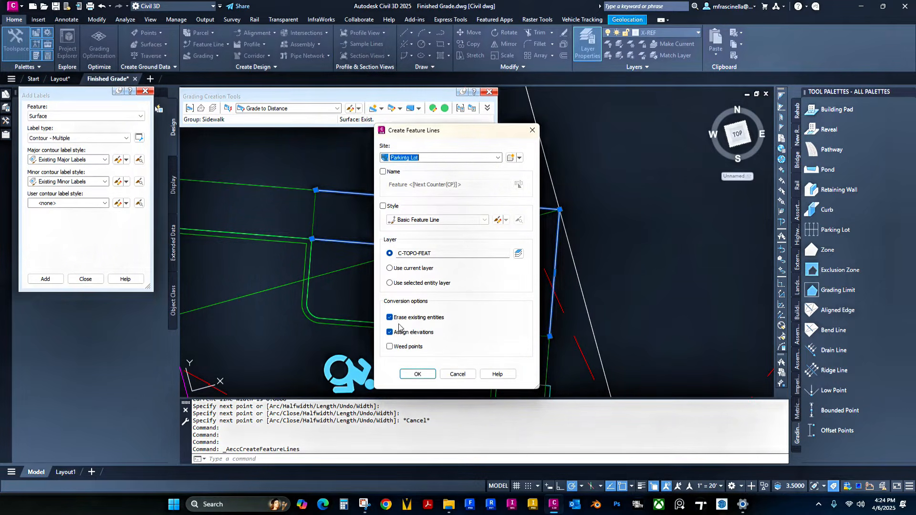
pyautogui.click(413, 374)
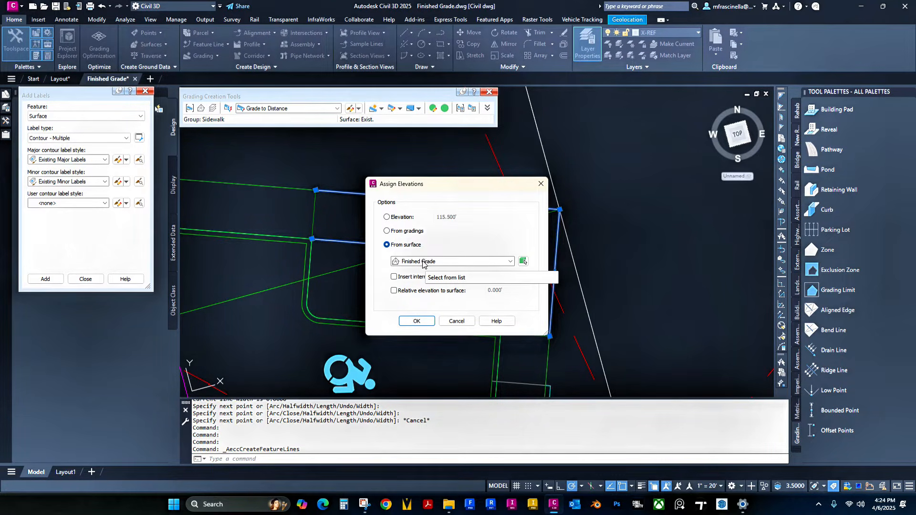
pyautogui.click(421, 323)
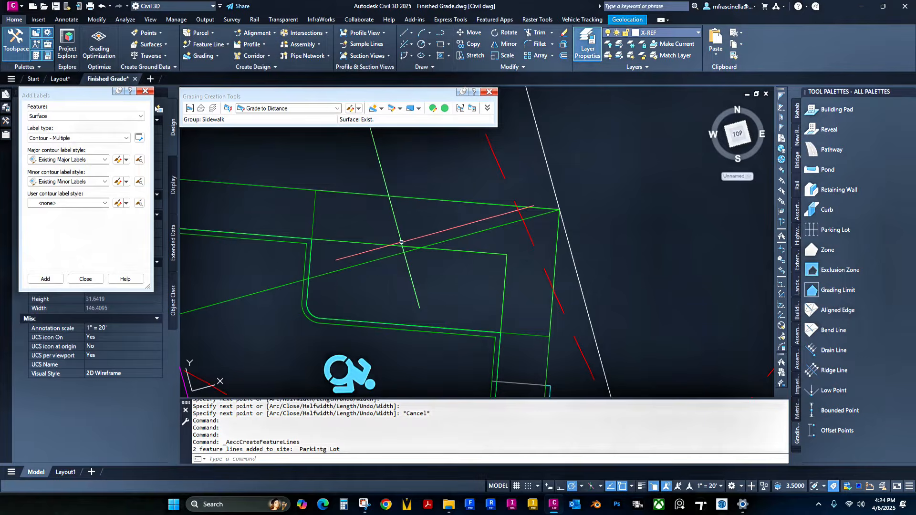
# Step: Set a continuous 0.69 grade along the inner corner feature line, from its northwest end at elevation 115.690 to its south end
pyautogui.click(402, 243)
pyautogui.click(447, 283)
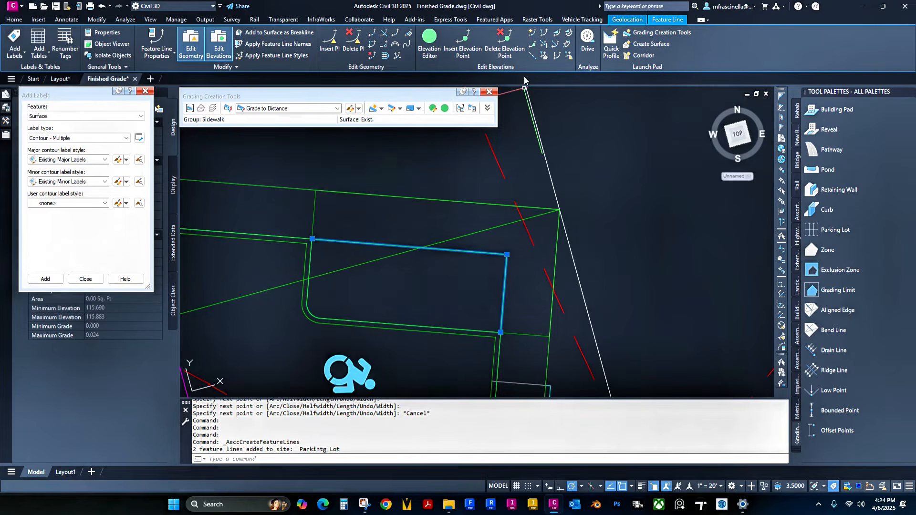
pyautogui.click(533, 32)
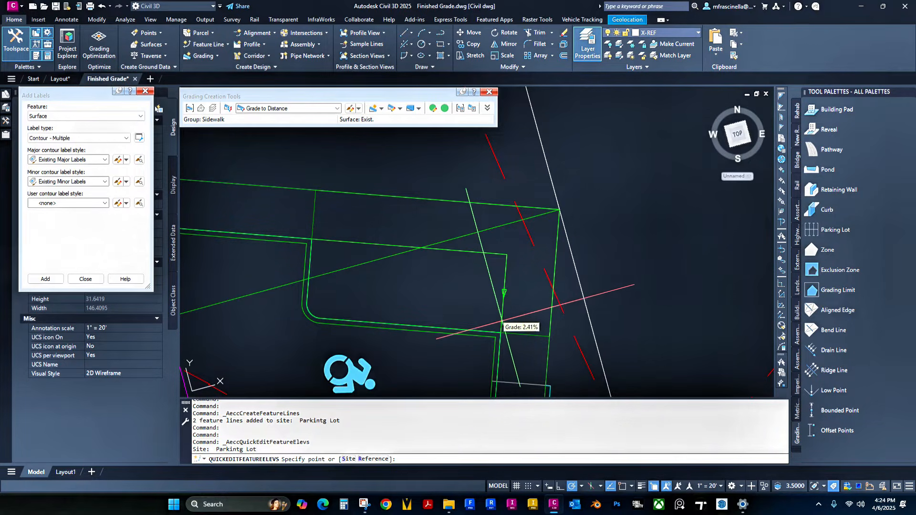
pyautogui.press('Escape')
pyautogui.click(378, 244)
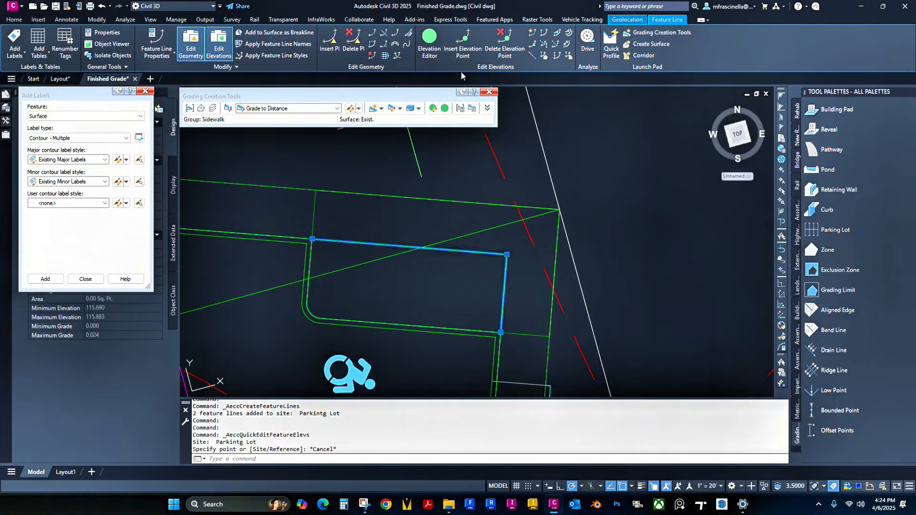
pyautogui.click(557, 32)
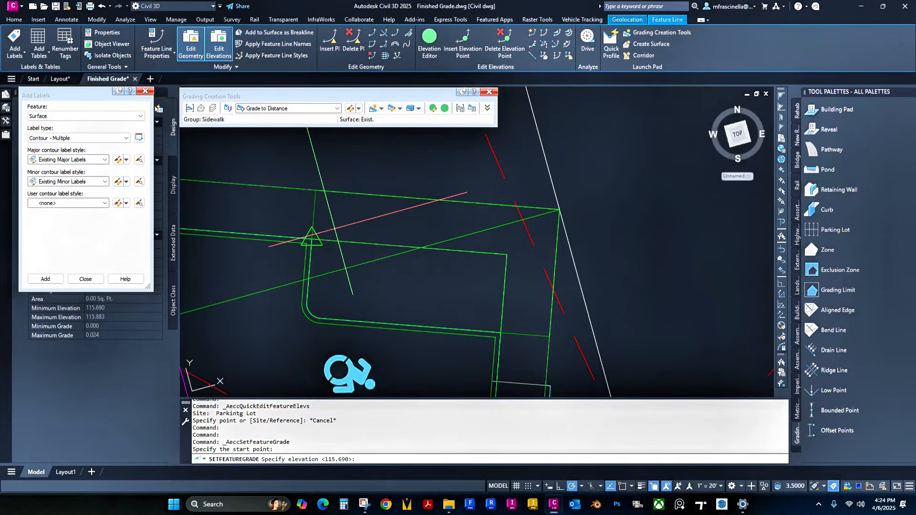
pyautogui.press('Return')
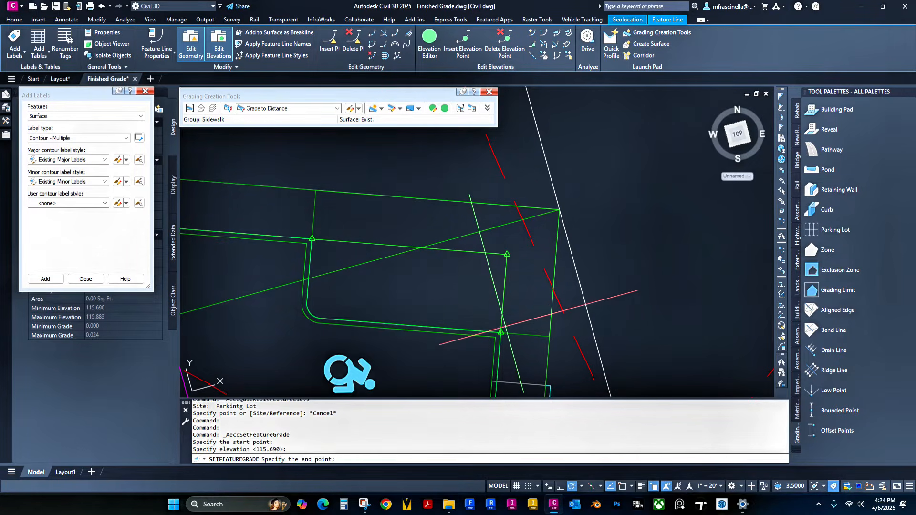
pyautogui.click(501, 332)
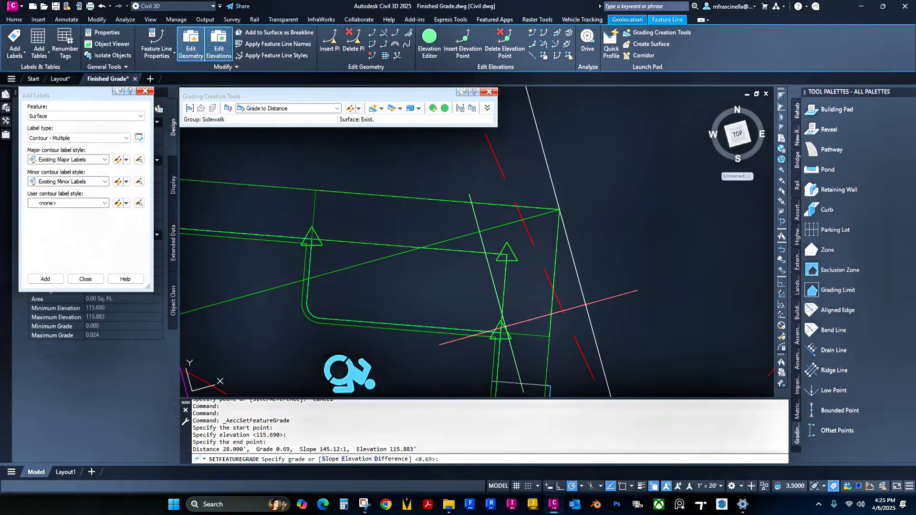
pyautogui.press('Return')
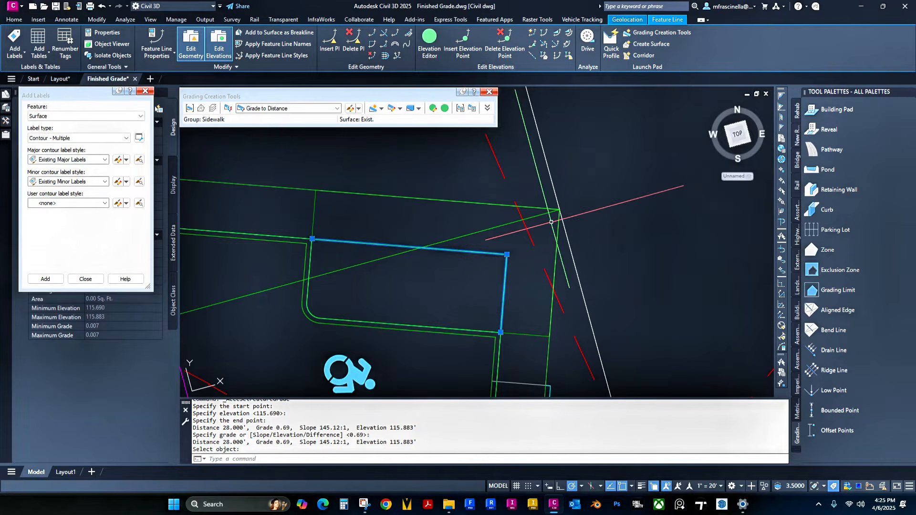
pyautogui.click(533, 33)
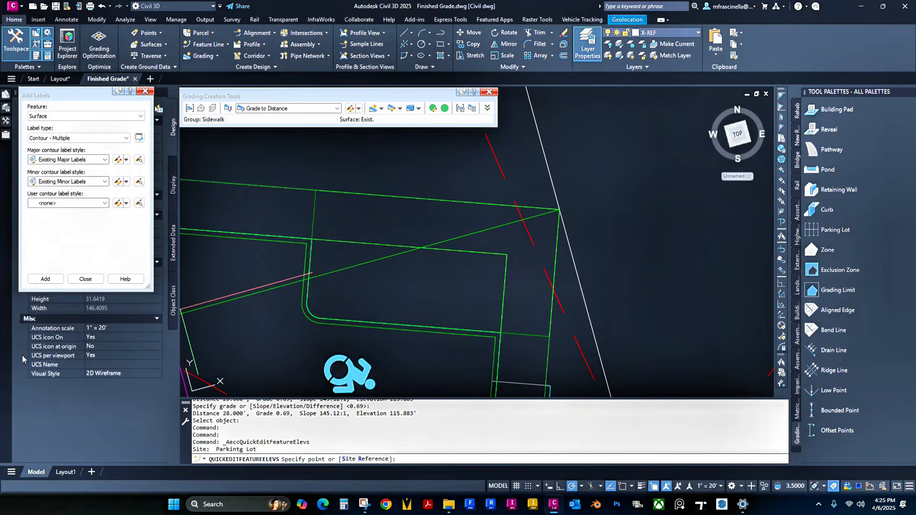
pyautogui.moveTo(549, 211); pyautogui.dragTo(509, 223, button='middle')
pyautogui.press('Escape')
pyautogui.click(428, 263)
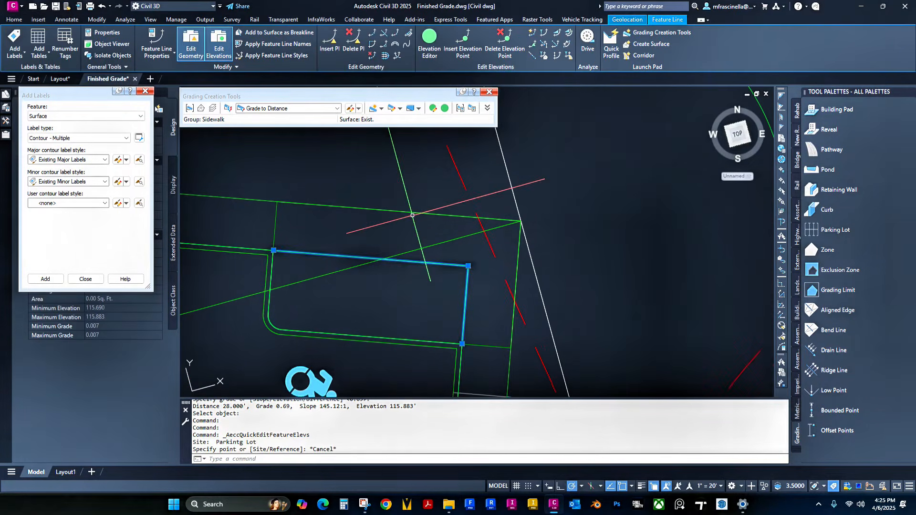
pyautogui.press('Escape')
pyautogui.click(412, 215)
pyautogui.click(409, 211)
pyautogui.press('Escape')
# Step: Set a continuous 0.51 grade along the outer corner feature line, from its northwest end at elevation 115.765 to its south end
pyautogui.click(338, 206)
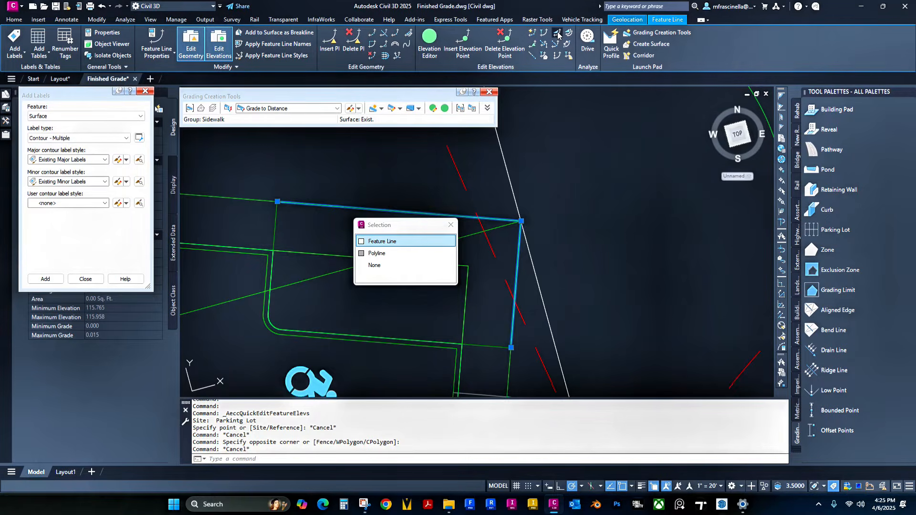
pyautogui.click(558, 34)
pyautogui.click(277, 201)
pyautogui.press('Return')
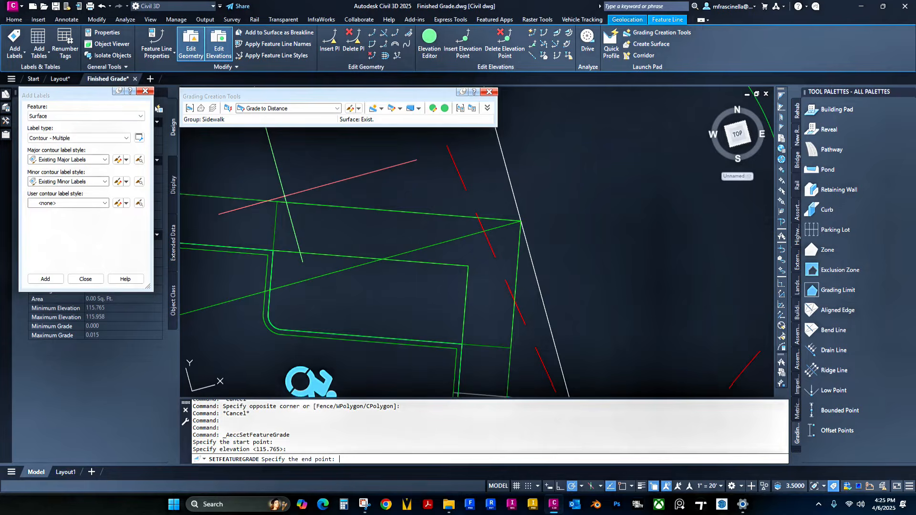
pyautogui.click(521, 222)
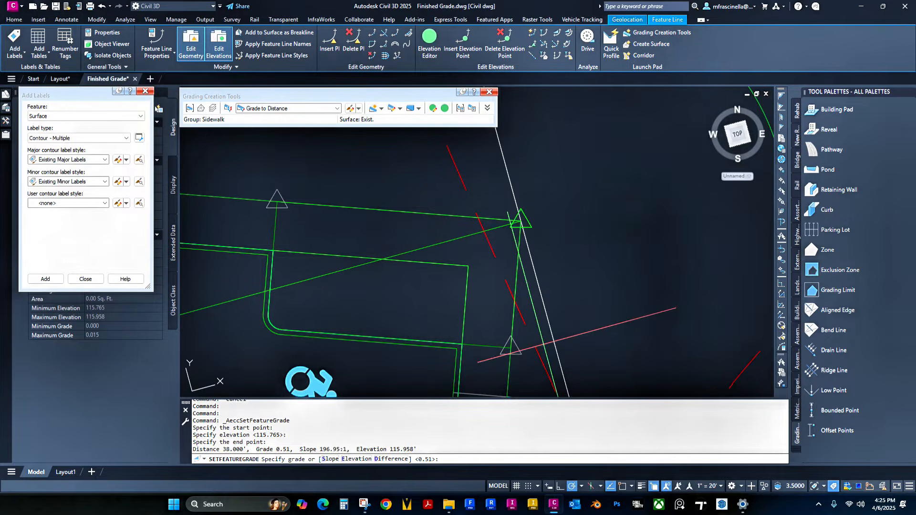
pyautogui.press('Return')
# Step: Add both corner feature lines to the Finished Grade surface as standard breaklines with a 20-foot supplementing distance and 0.050-foot mid-ordinate distance
pyautogui.scroll(-4, 442, 257)
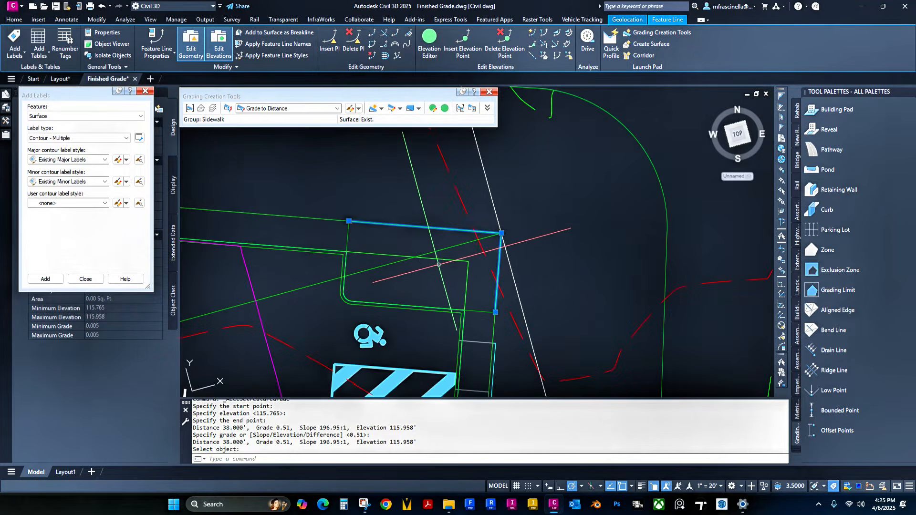
pyautogui.click(462, 262)
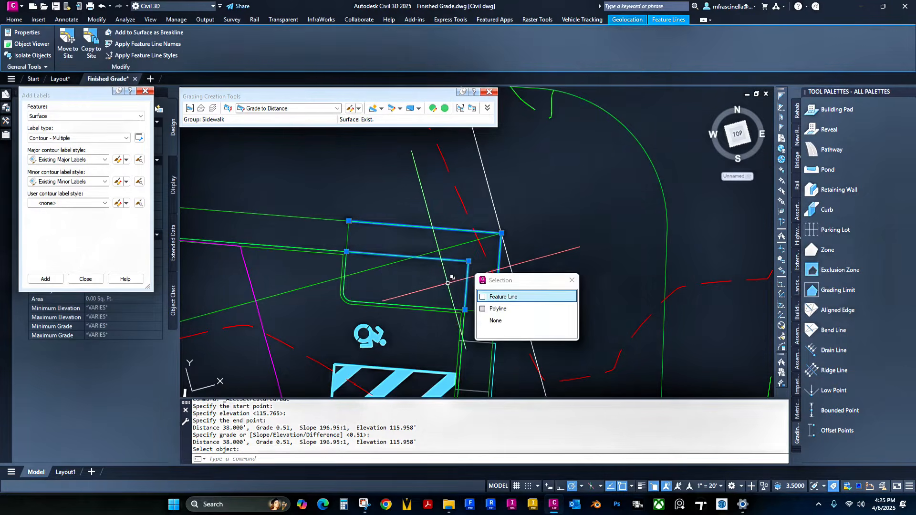
pyautogui.moveTo(437, 268); pyautogui.dragTo(450, 247, button='middle')
pyautogui.scroll(-2, 435, 219)
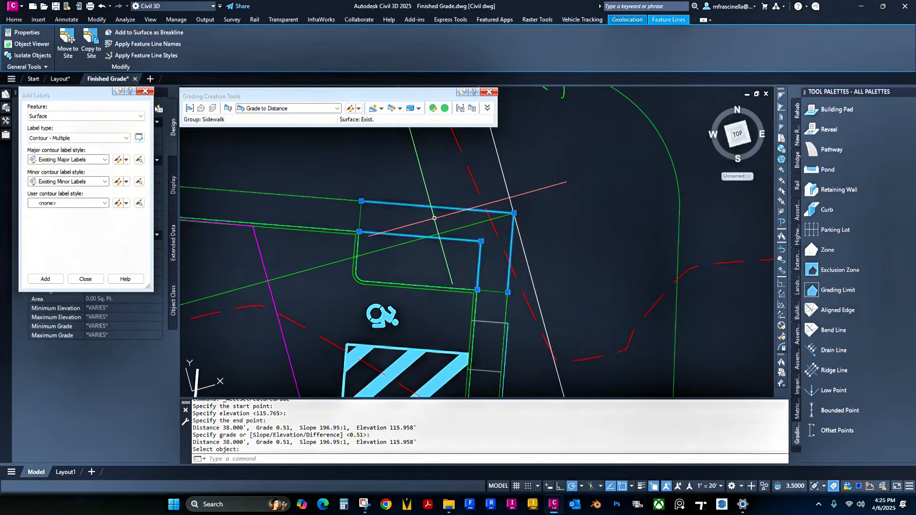
pyautogui.rightClick(429, 194)
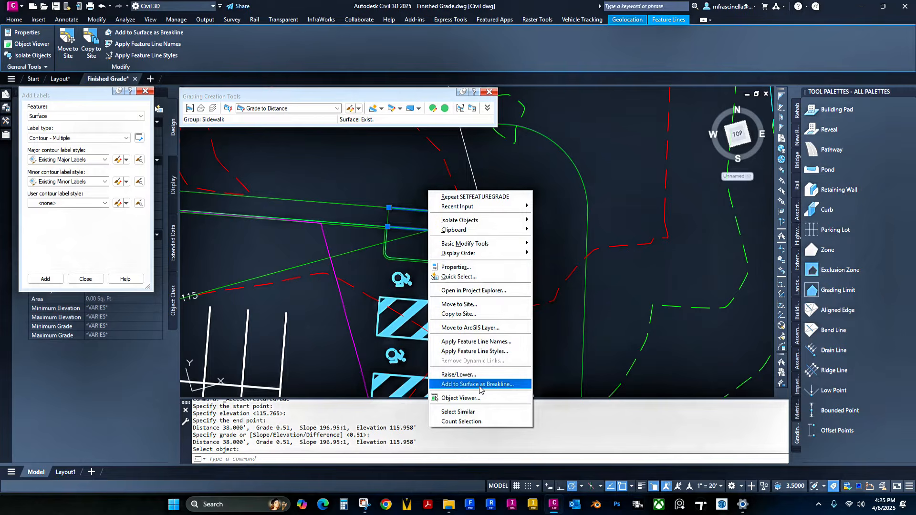
pyautogui.click(480, 385)
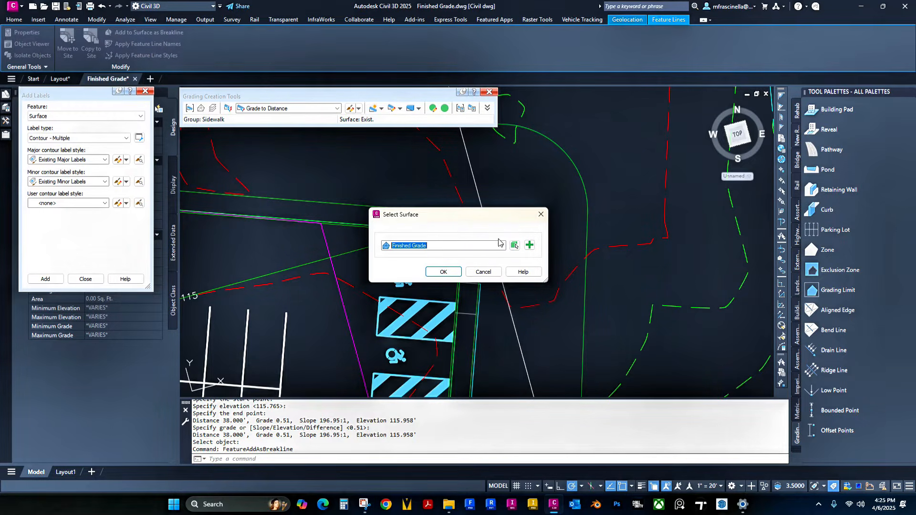
pyautogui.click(441, 272)
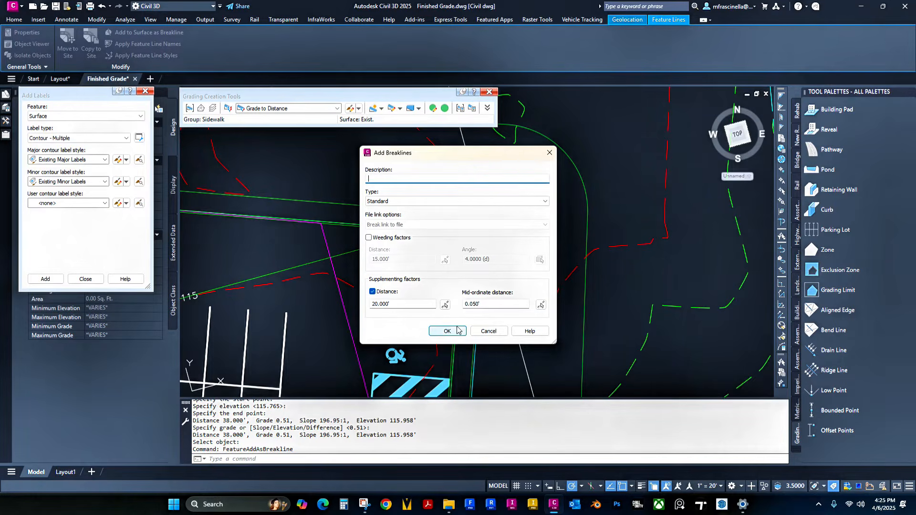
pyautogui.click(447, 332)
# Step: Inspect the sidewalk corner of the Finished Grade surface in the Object Viewer, orbiting around it, and close the viewer
pyautogui.scroll(-4, 486, 236)
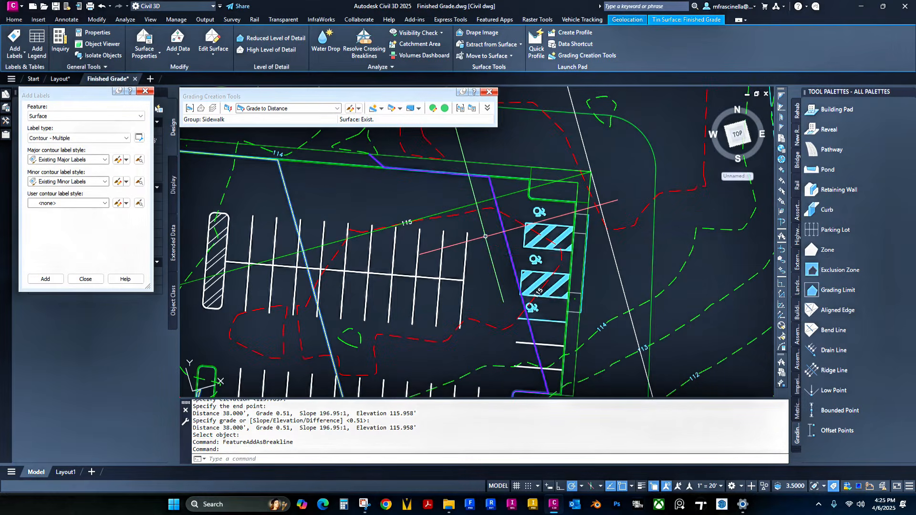
pyautogui.click(499, 246)
pyautogui.click(559, 175)
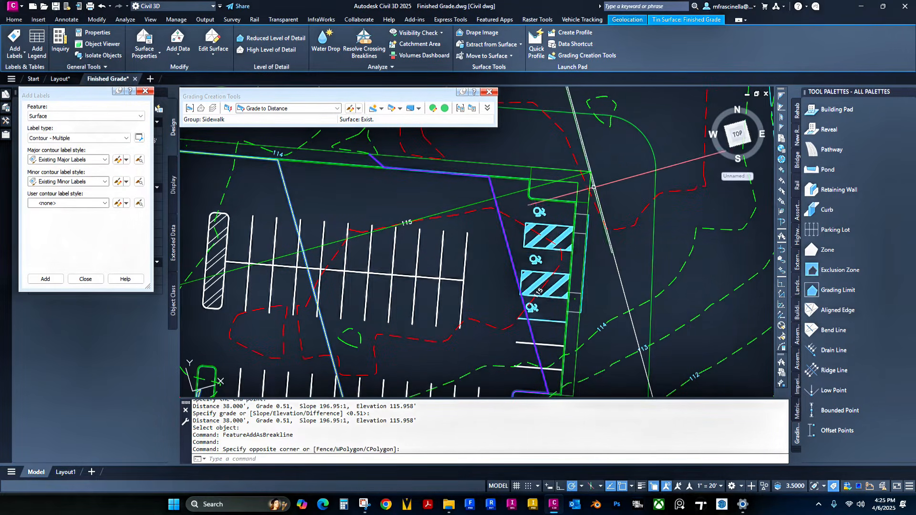
pyautogui.rightClick(418, 266)
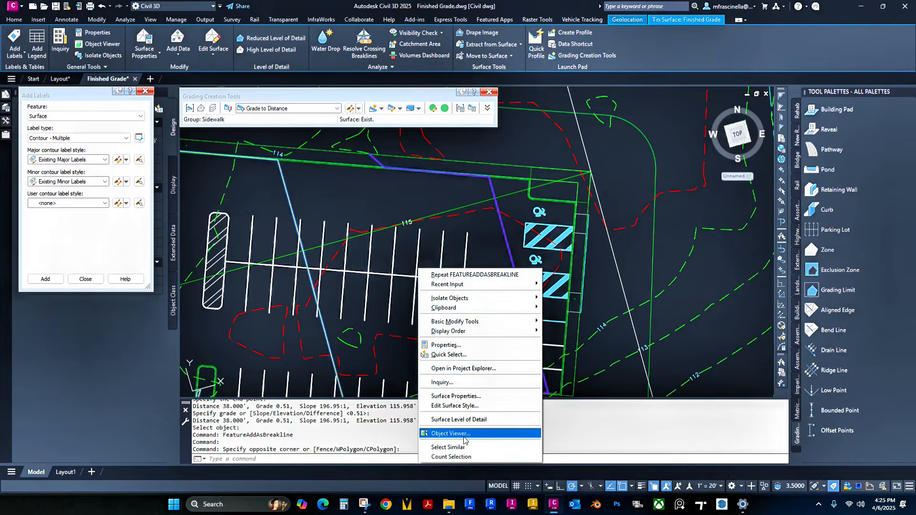
pyautogui.click(451, 433)
pyautogui.moveTo(538, 217); pyautogui.dragTo(510, 217)
pyautogui.scroll(6, 509, 217)
pyautogui.moveTo(569, 237); pyautogui.dragTo(510, 290)
pyautogui.moveTo(385, 349); pyautogui.dragTo(515, 297, button='middle')
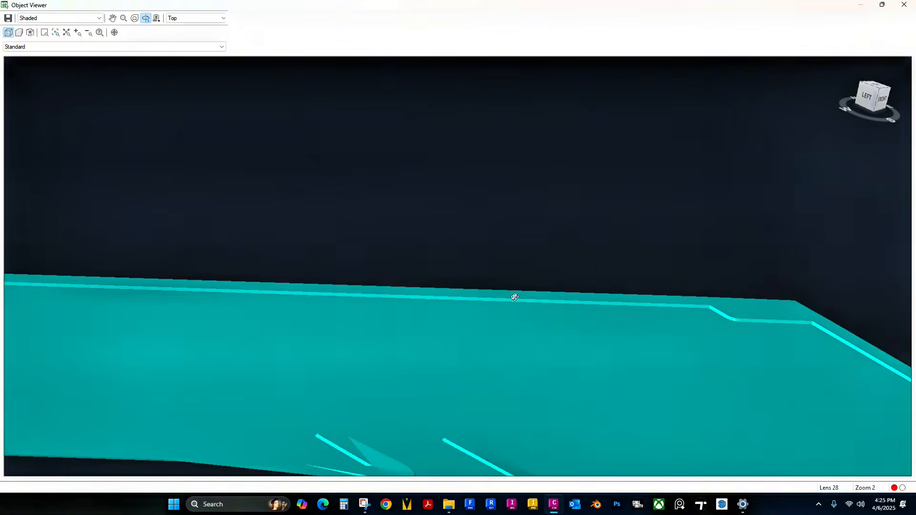
pyautogui.scroll(-4, 516, 296)
pyautogui.moveTo(456, 333); pyautogui.dragTo(475, 344)
pyautogui.press('Escape')
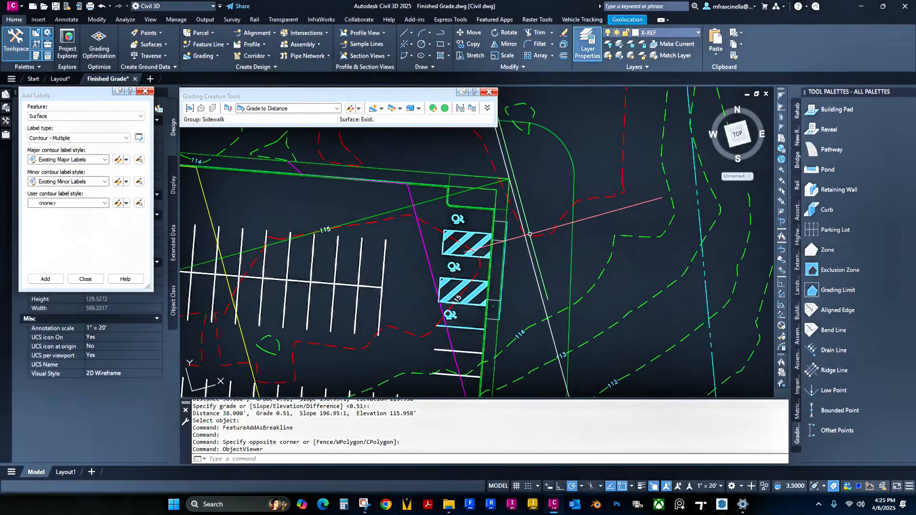
# Step: Examine the short crosswise sidewalk lines beside the accessible stalls, from the north end to the south end
pyautogui.scroll(3, 529, 234)
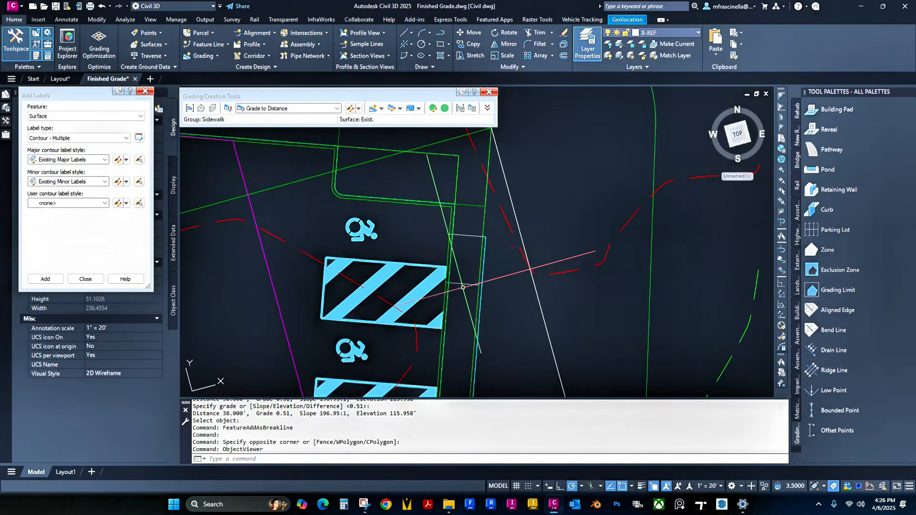
pyautogui.scroll(-3, 463, 287)
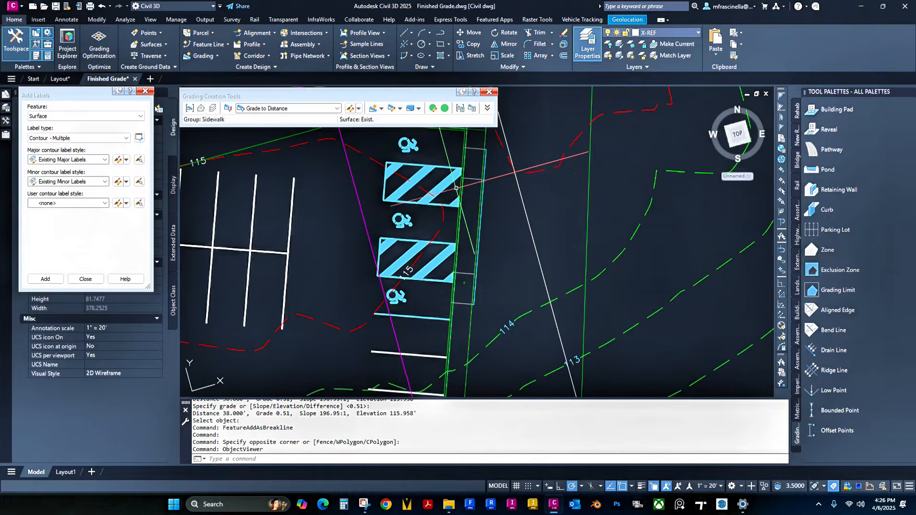
pyautogui.scroll(2, 457, 188)
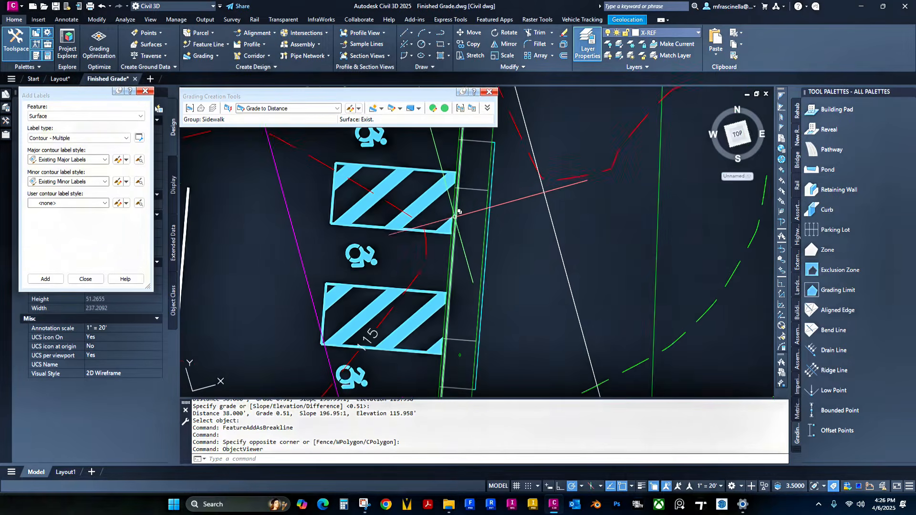
pyautogui.click(465, 189)
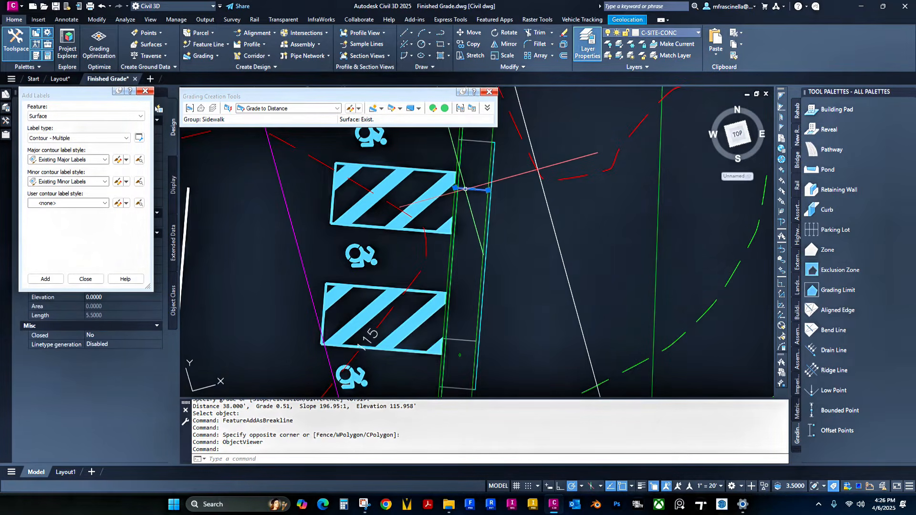
pyautogui.click(450, 342)
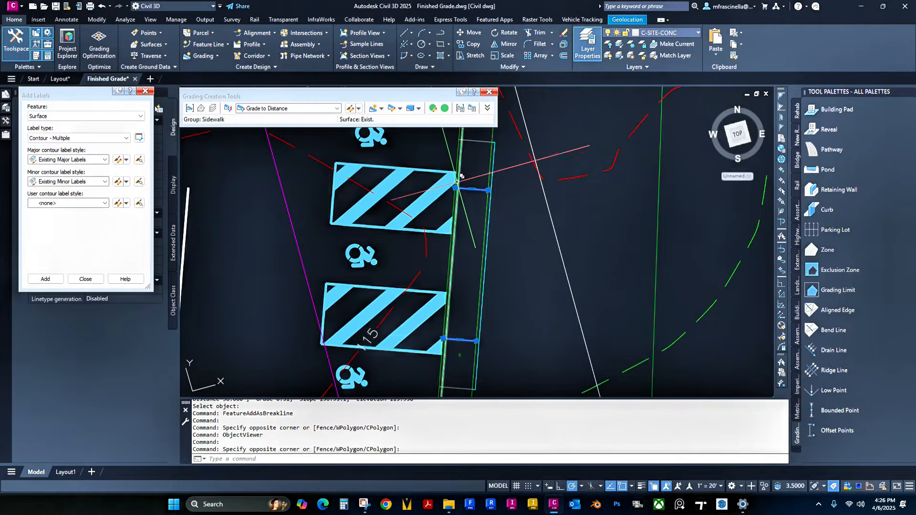
pyautogui.moveTo(462, 381); pyautogui.dragTo(471, 295, button='middle')
pyautogui.press('Escape')
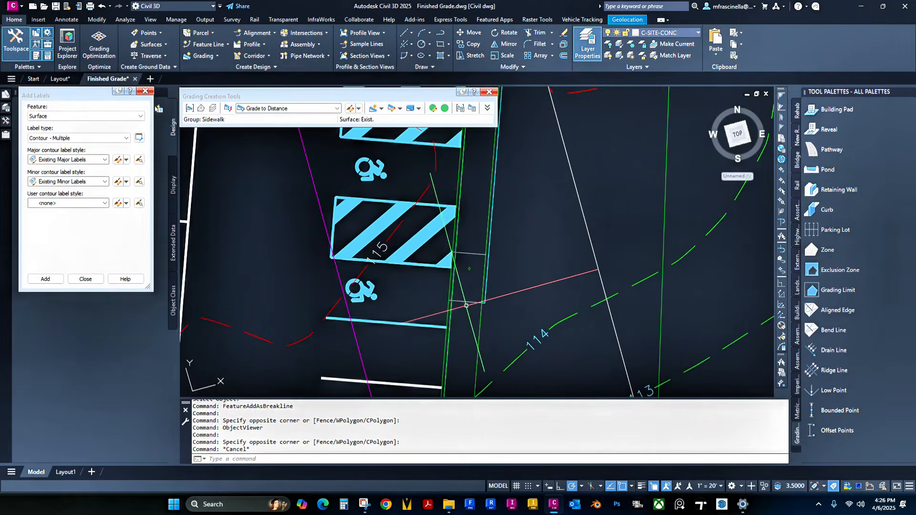
pyautogui.click(467, 301)
pyautogui.moveTo(477, 158); pyautogui.dragTo(470, 310, button='middle')
pyautogui.click(478, 200)
pyautogui.click(470, 217)
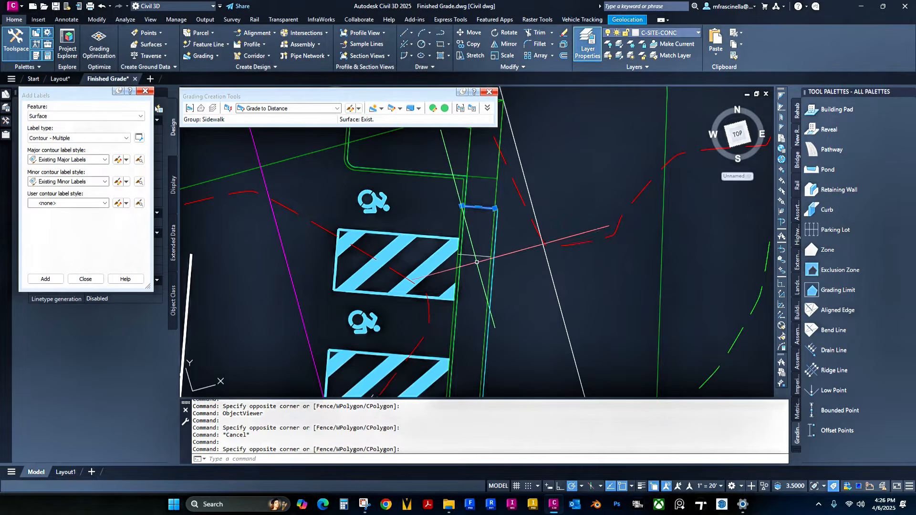
pyautogui.scroll(-3, 473, 224)
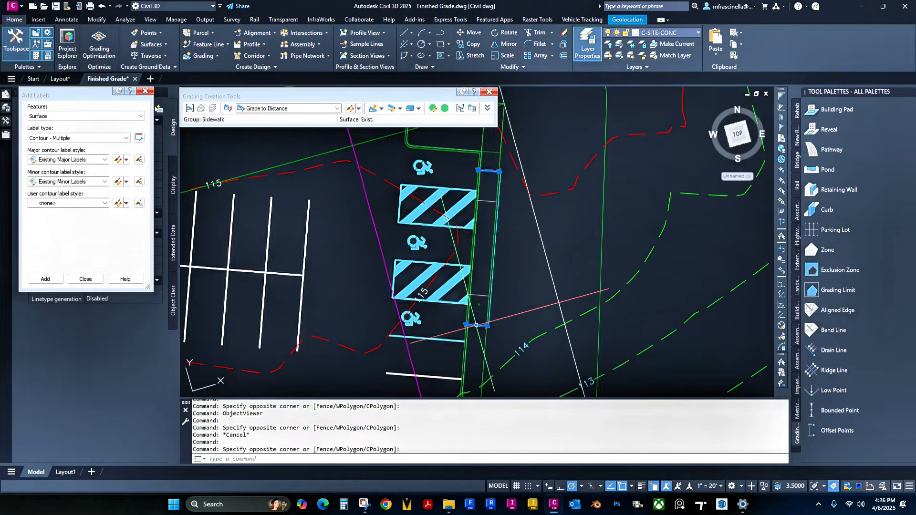
pyautogui.moveTo(518, 268)
pyautogui.mouseDown(button='middle')
pyautogui.moveTo(516, 323)
pyautogui.moveTo(477, 201)
pyautogui.mouseUp(button='middle')
pyautogui.press('Escape')
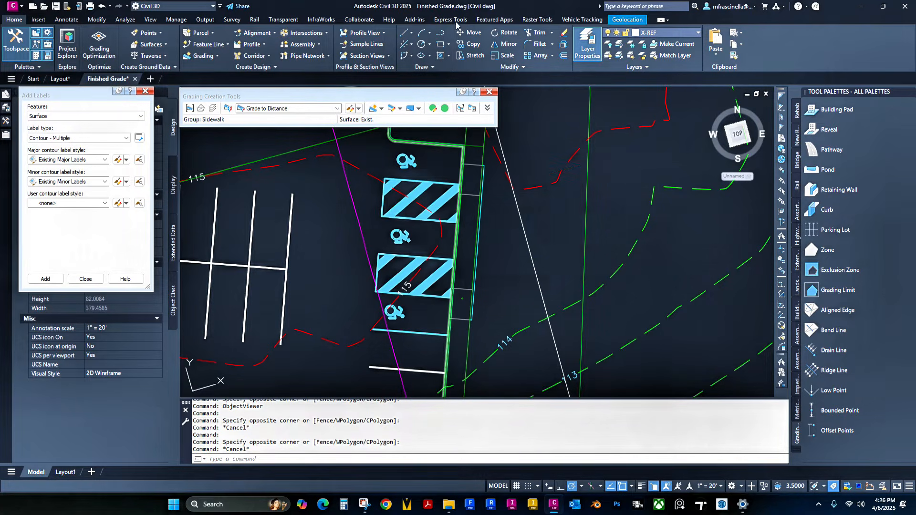
pyautogui.click(440, 45)
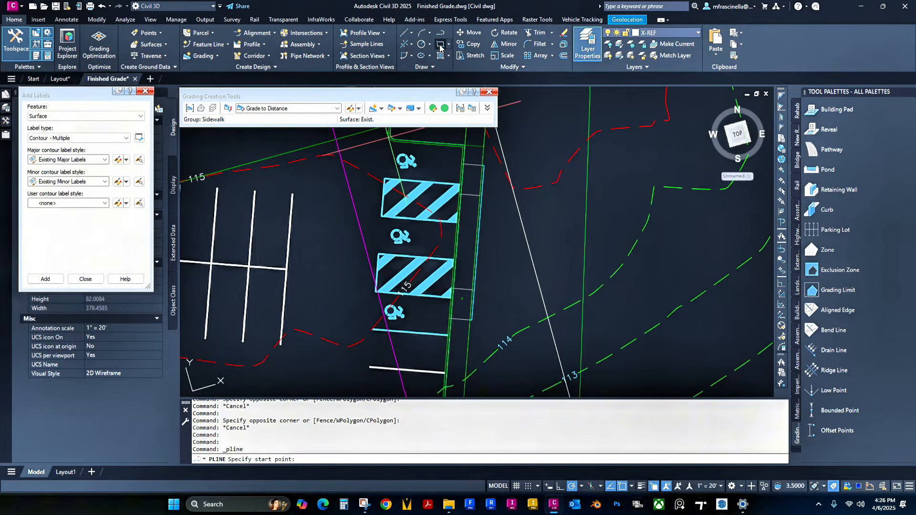
pyautogui.scroll(4, 469, 165)
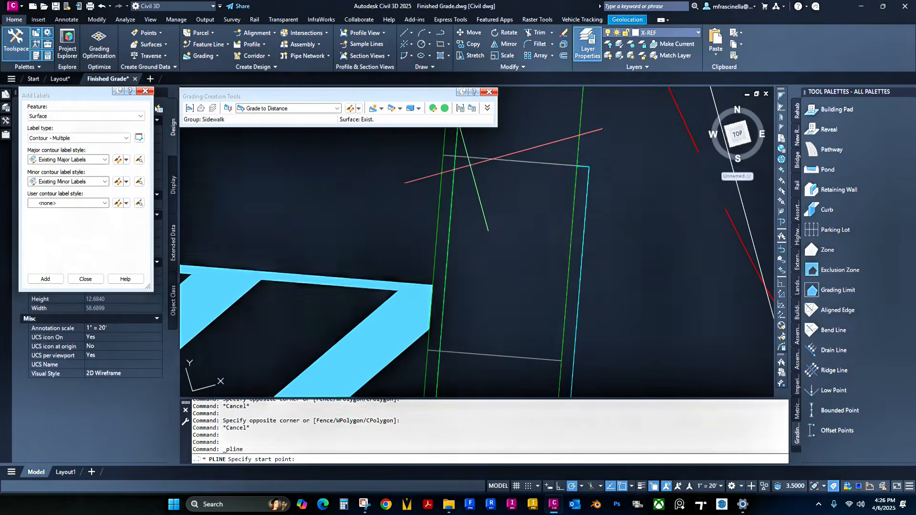
pyautogui.press('Escape')
pyautogui.click(488, 154)
pyautogui.click(481, 172)
pyautogui.scroll(-2, 491, 188)
pyautogui.click(492, 227)
pyautogui.click(483, 274)
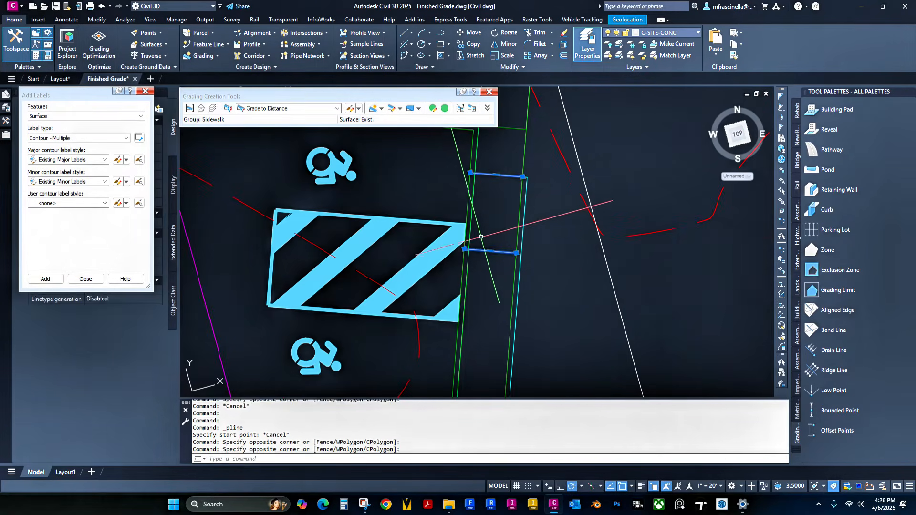
pyautogui.press('Escape')
pyautogui.click(492, 177)
pyautogui.click(493, 156)
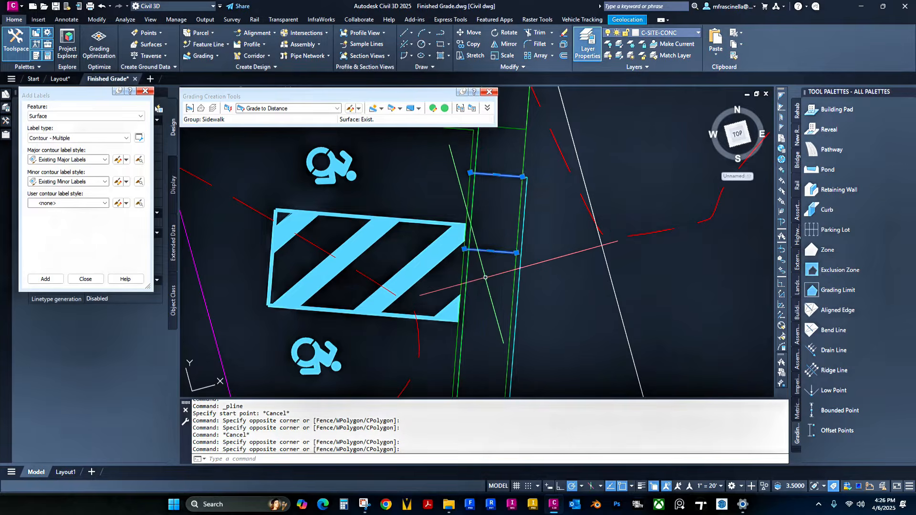
pyautogui.moveTo(487, 158); pyautogui.dragTo(486, 209, button='middle')
pyautogui.click(483, 357)
pyautogui.click(477, 337)
pyautogui.moveTo(487, 331); pyautogui.dragTo(507, 161, button='middle')
pyautogui.click(498, 236)
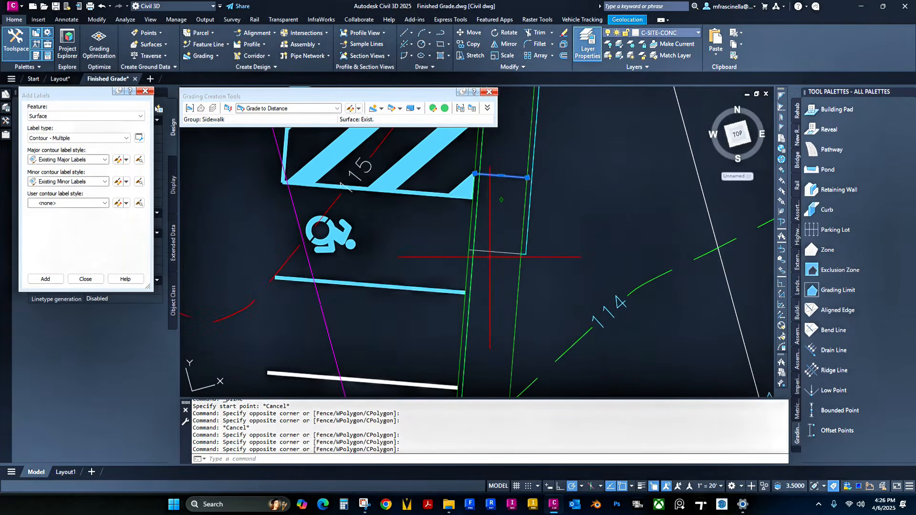
pyautogui.click(488, 258)
pyautogui.moveTo(515, 208); pyautogui.dragTo(497, 381, button='middle')
pyautogui.moveTo(502, 135); pyautogui.dragTo(476, 207, button='middle')
pyautogui.press('Escape')
# Step: Add a vertex to the northernmost crosswise sidewalk line at its apparent intersection with the adjacent curb feature line
pyautogui.scroll(4, 491, 268)
pyautogui.click(467, 160)
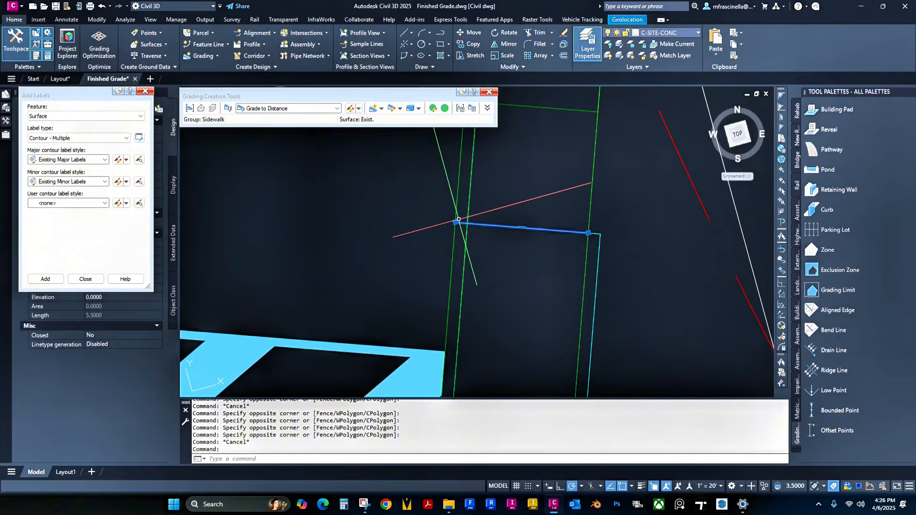
pyautogui.rightClick(457, 222)
pyautogui.press('Escape')
pyautogui.click(456, 222)
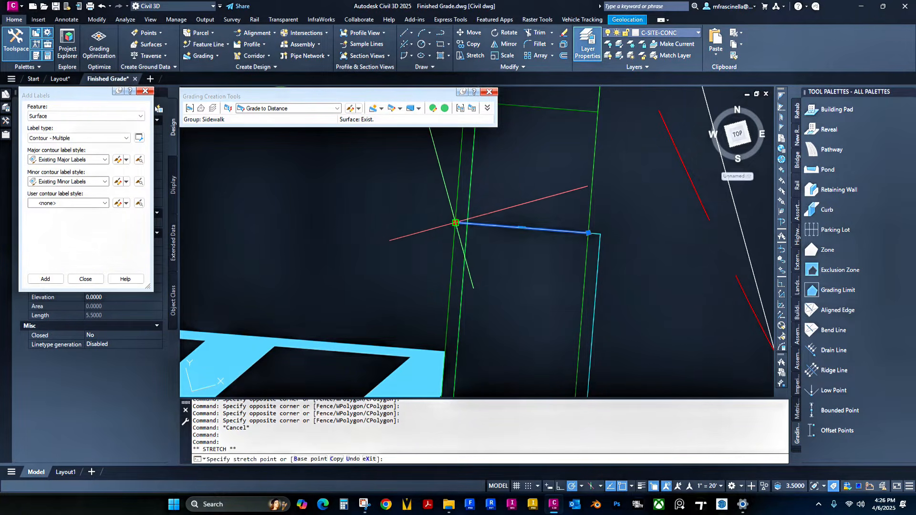
pyautogui.rightClick(456, 222)
pyautogui.click(477, 302)
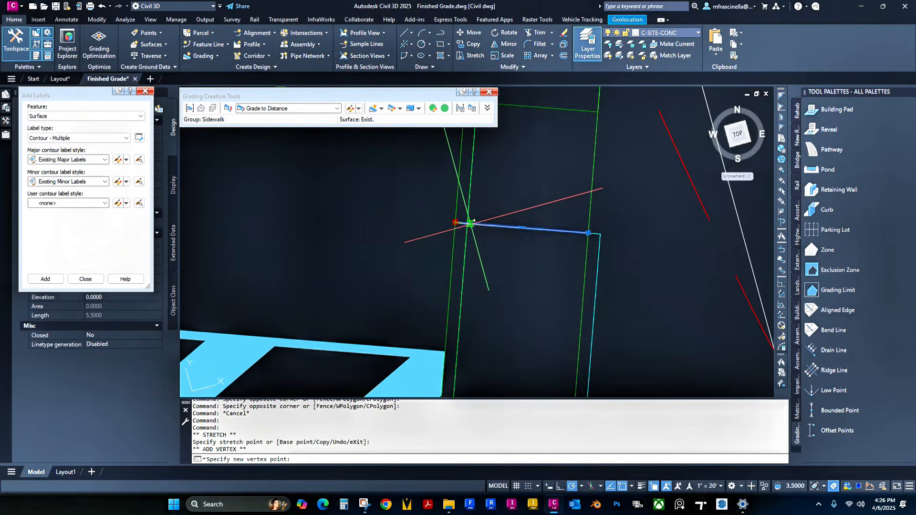
pyautogui.keyDown('shift'); pyautogui.rightClick(474, 221); pyautogui.keyUp('shift')
pyautogui.click(522, 316)
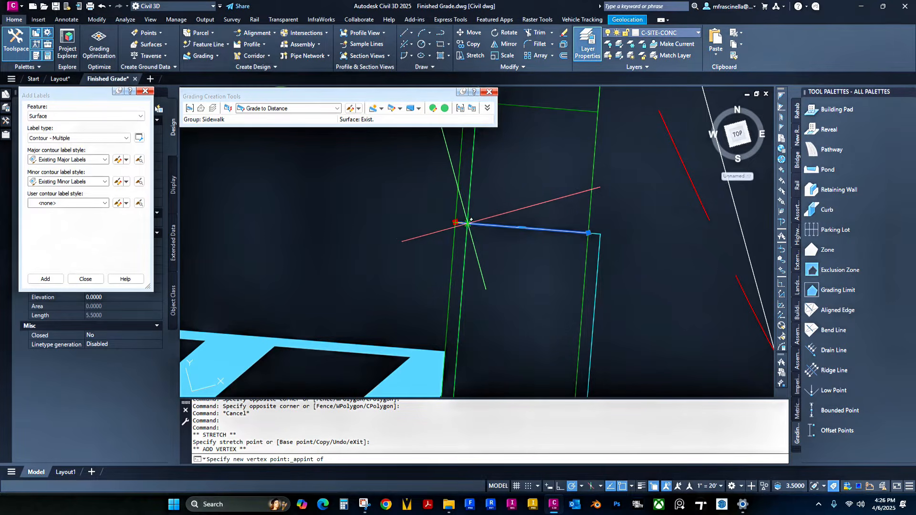
pyautogui.press('Escape')
pyautogui.press('Escape')
# Step: Add a vertex to the second crosswise sidewalk line from the north at its apparent intersection with the curb feature line
pyautogui.scroll(-3, 509, 249)
pyautogui.moveTo(501, 296); pyautogui.dragTo(475, 162, button='middle')
pyautogui.click(482, 179)
pyautogui.click(470, 186)
pyautogui.scroll(3, 463, 181)
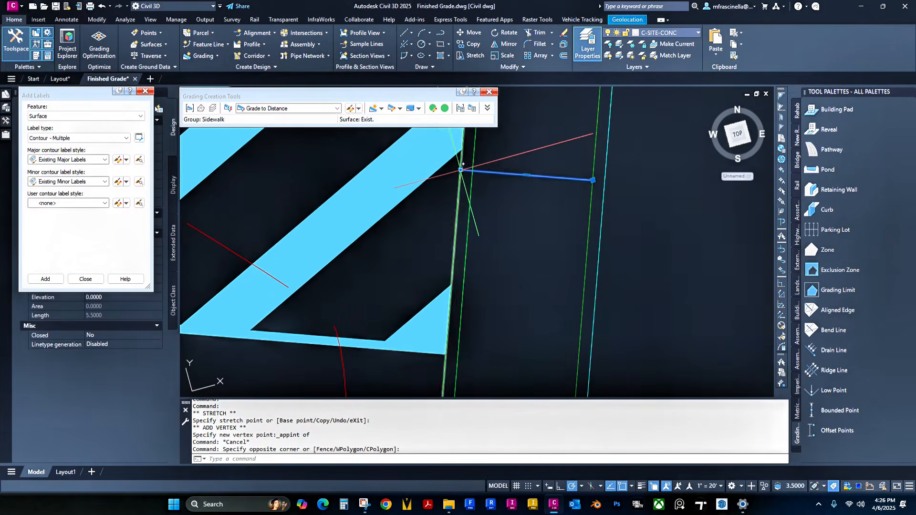
pyautogui.moveTo(461, 170)
pyautogui.click(496, 192)
pyautogui.keyDown('shift'); pyautogui.rightClick(472, 175); pyautogui.keyUp('shift')
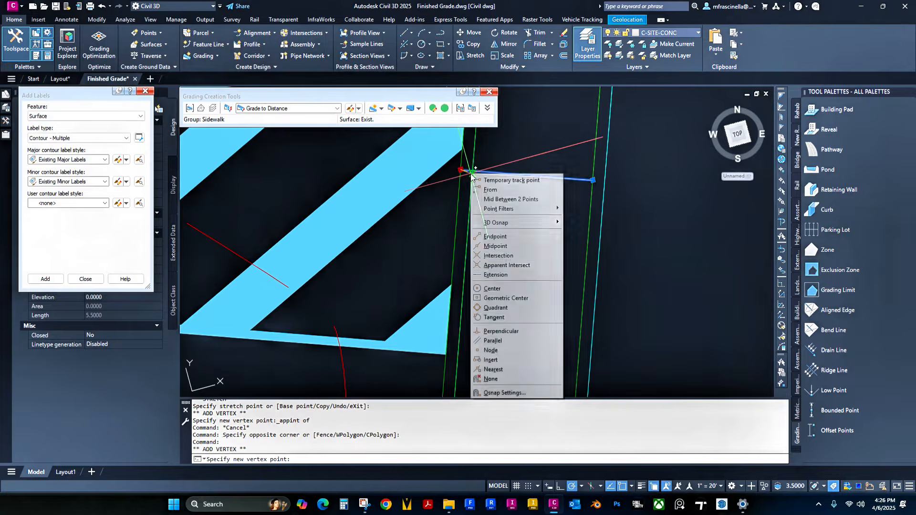
pyautogui.click(507, 265)
pyautogui.press('Escape')
# Step: Add a vertex to the third crosswise sidewalk line, beside the southern hatched aisle, at its apparent intersection with the curb feature line
pyautogui.moveTo(497, 337)
pyautogui.mouseDown(button='middle')
pyautogui.moveTo(496, 265)
pyautogui.moveTo(487, 396)
pyautogui.mouseUp(button='middle')
pyautogui.moveTo(482, 134); pyautogui.dragTo(464, 195, button='middle')
pyautogui.scroll(-5, 467, 196)
pyautogui.click(471, 263)
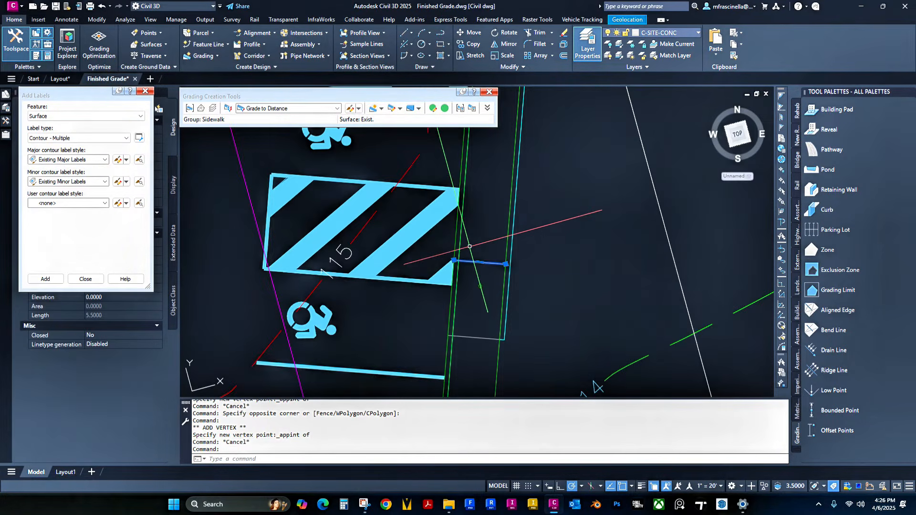
pyautogui.scroll(6, 464, 258)
pyautogui.moveTo(424, 269)
pyautogui.click(459, 291)
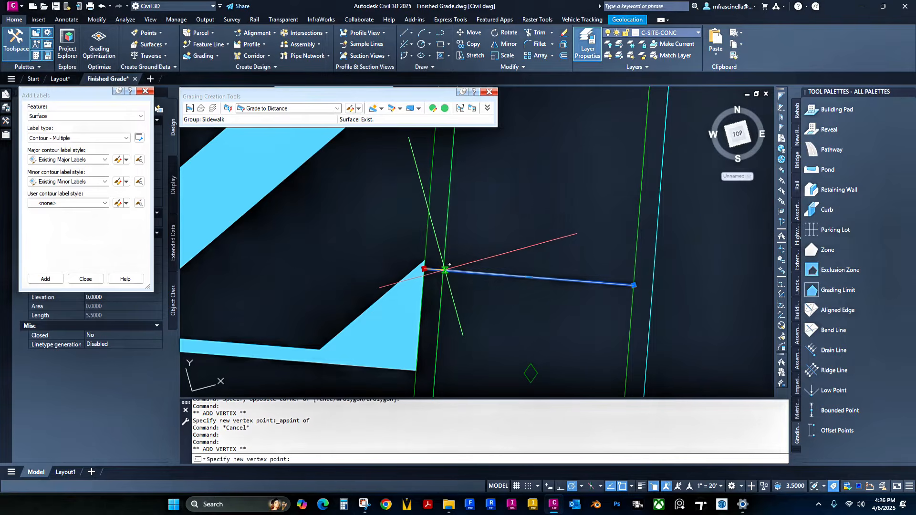
pyautogui.keyDown('shift'); pyautogui.rightClick(450, 264); pyautogui.keyUp('shift')
pyautogui.click(477, 137)
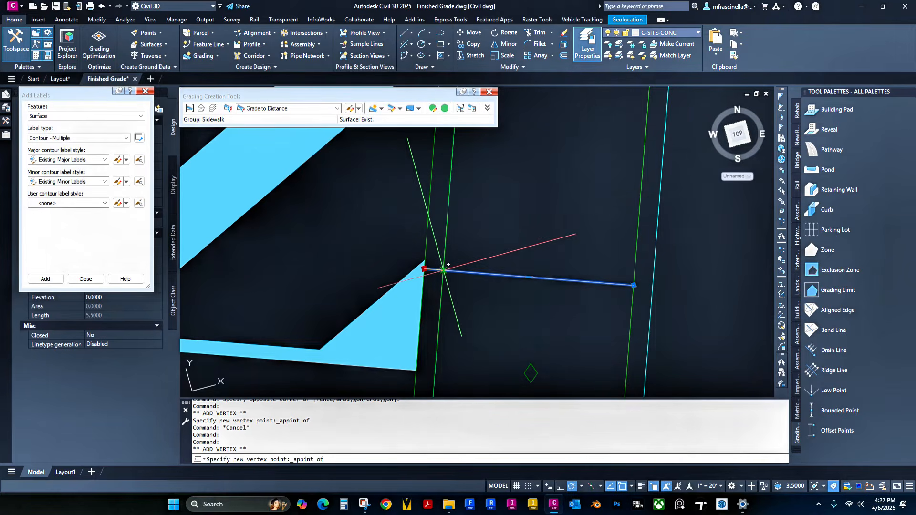
pyautogui.press('Escape')
pyautogui.press('Escape')
# Step: Add a vertex to the southernmost crosswise sidewalk line at its apparent intersection with the curb feature line
pyautogui.moveTo(477, 372); pyautogui.dragTo(476, 155, button='middle')
pyautogui.click(459, 391)
pyautogui.click(450, 321)
pyautogui.moveTo(417, 327); pyautogui.dragTo(427, 187, button='middle')
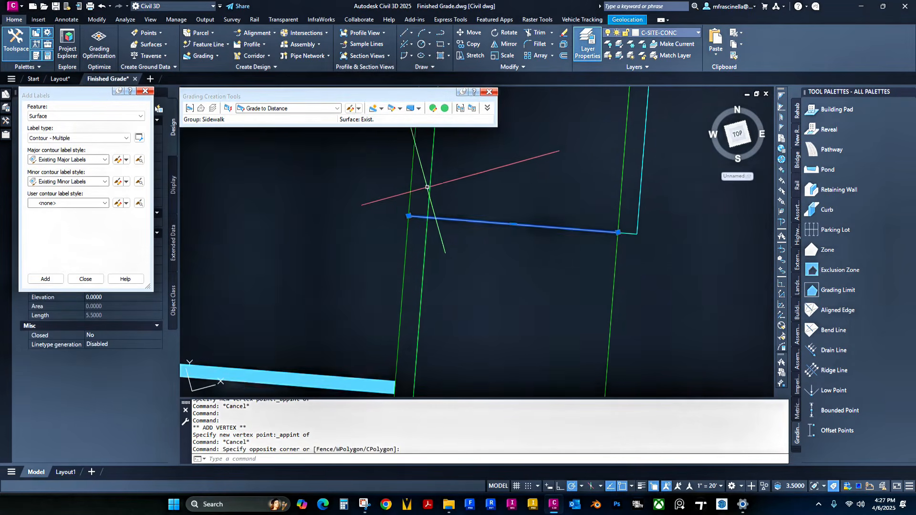
pyautogui.moveTo(409, 216)
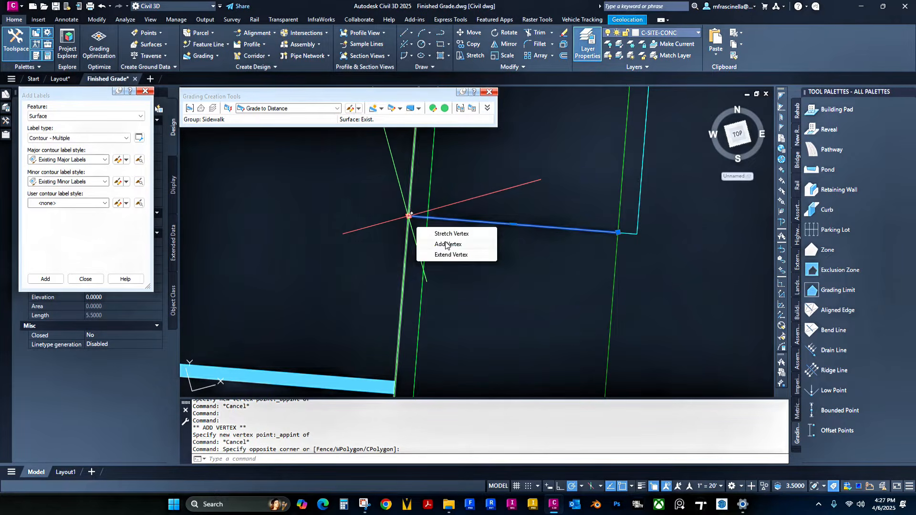
pyautogui.click(447, 244)
pyautogui.keyDown('shift'); pyautogui.rightClick(427, 221); pyautogui.keyUp('shift')
pyautogui.click(477, 317)
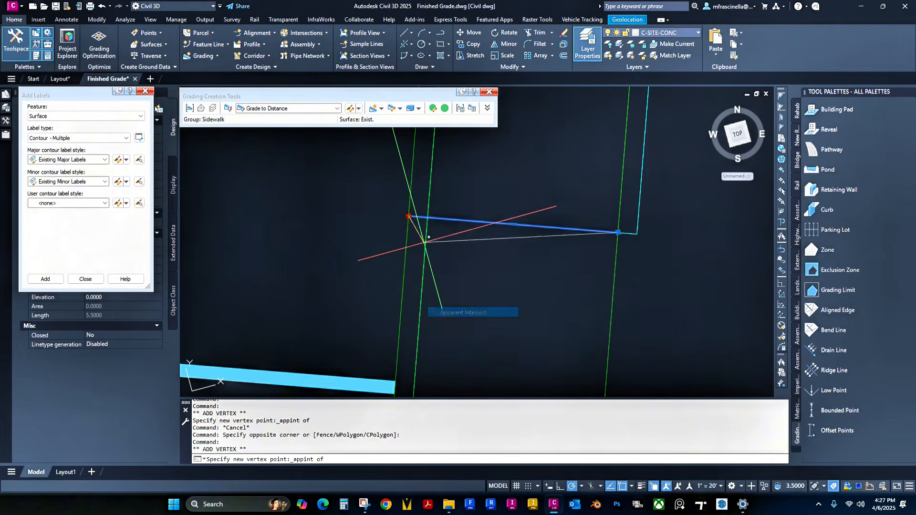
pyautogui.click(427, 218)
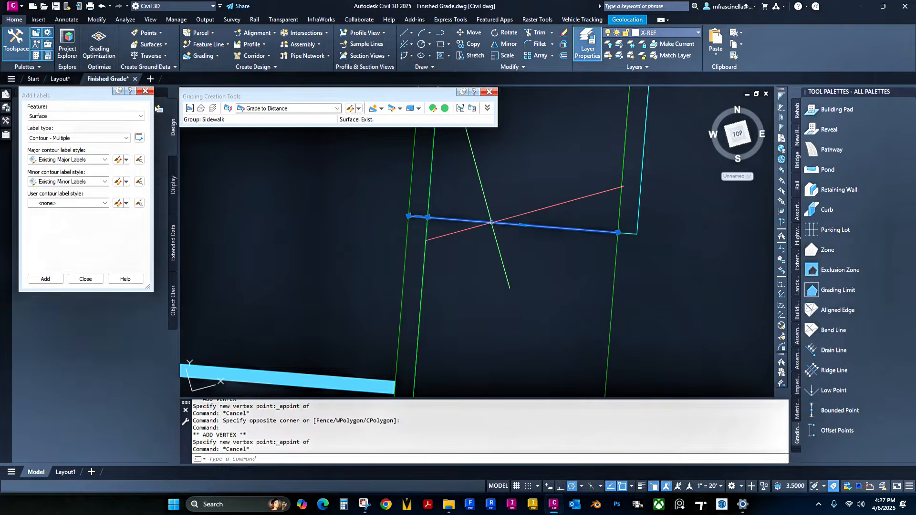
# Step: Convert the four crosswise sidewalk lines to feature lines in the Parkintg Lot site on layer C-TOPO-FEAT, taking elevations from the Finished Grade surface
pyautogui.scroll(-4, 492, 222)
pyautogui.scroll(-2, 537, 252)
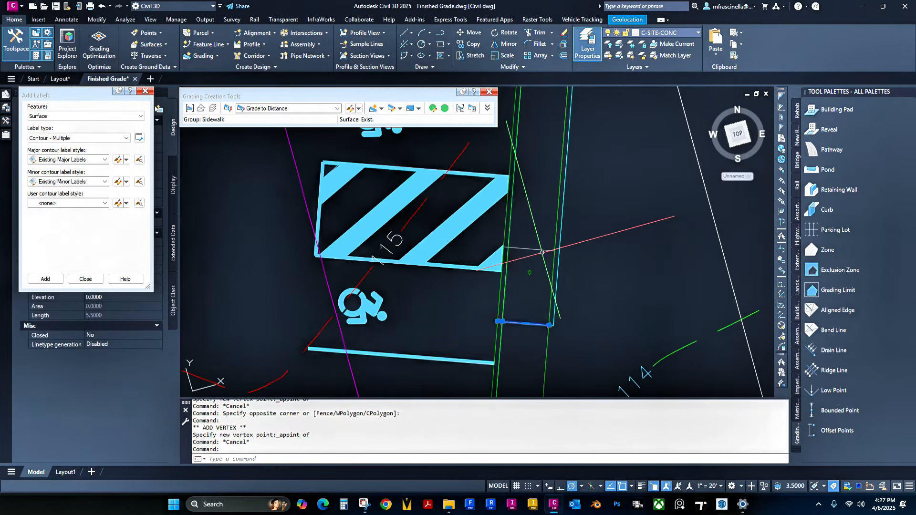
pyautogui.click(541, 251)
pyautogui.moveTo(536, 160); pyautogui.dragTo(519, 299, button='middle')
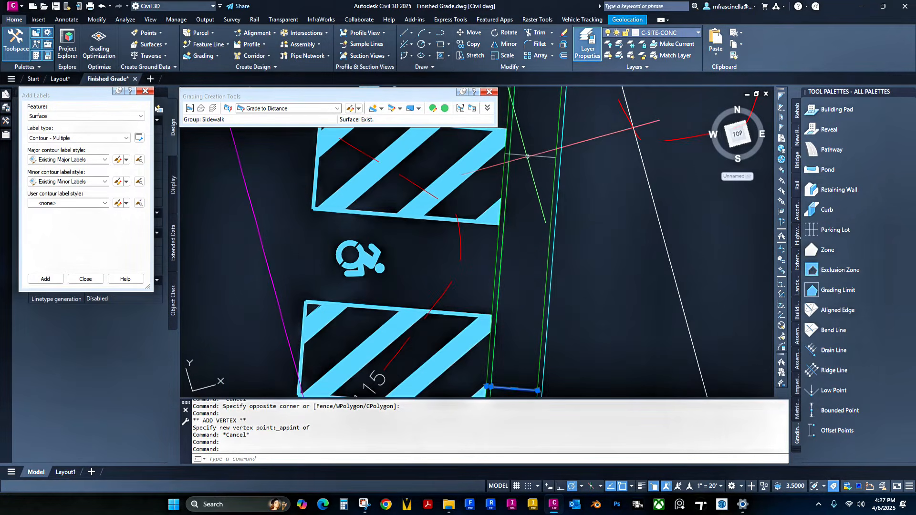
pyautogui.scroll(-2, 523, 195)
pyautogui.click(520, 197)
pyautogui.scroll(-1, 521, 196)
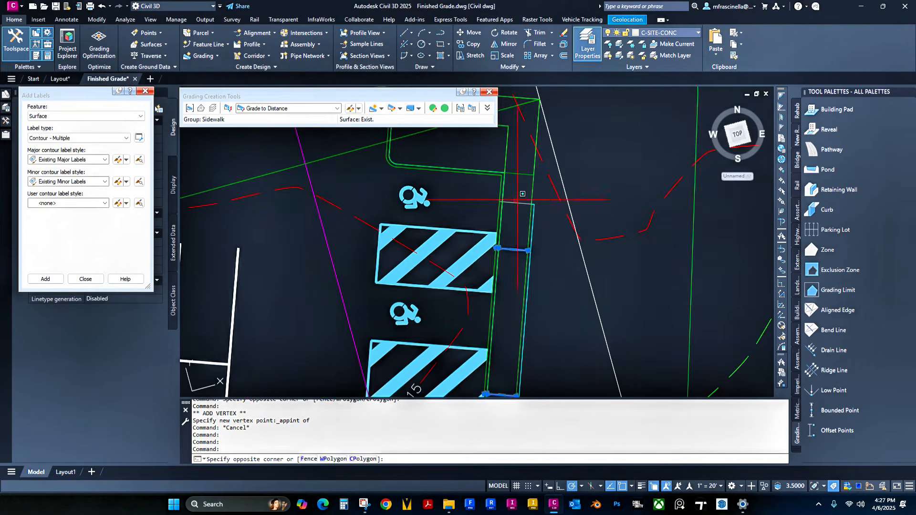
pyautogui.click(518, 200)
pyautogui.click(518, 203)
pyautogui.scroll(-4, 526, 203)
pyautogui.moveTo(530, 203); pyautogui.dragTo(534, 176, button='middle')
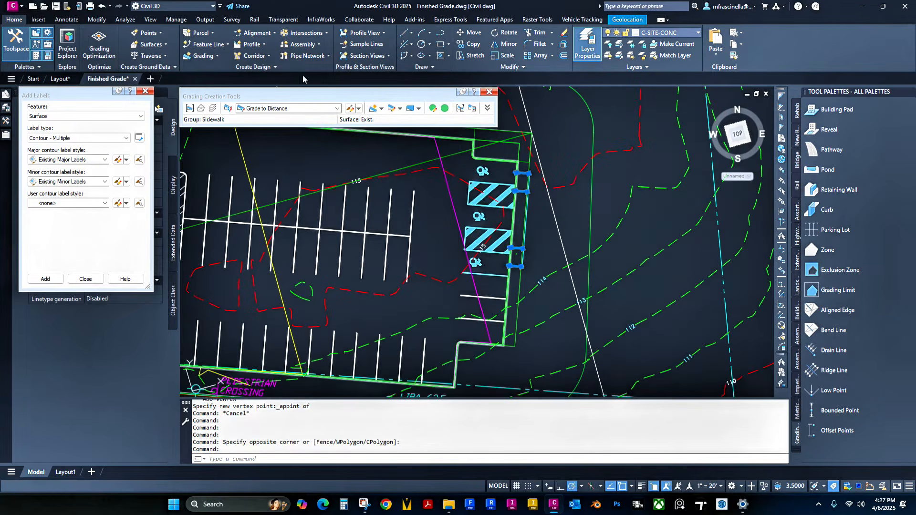
pyautogui.click(198, 48)
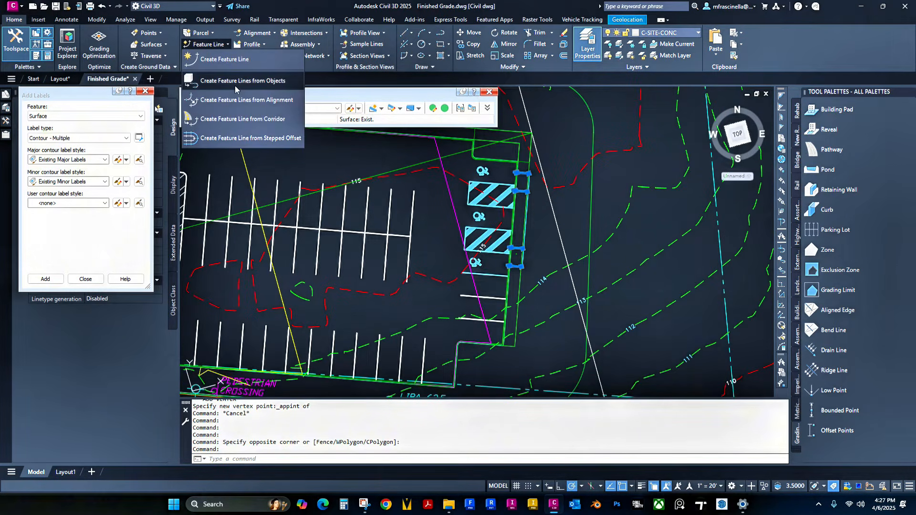
pyautogui.click(236, 82)
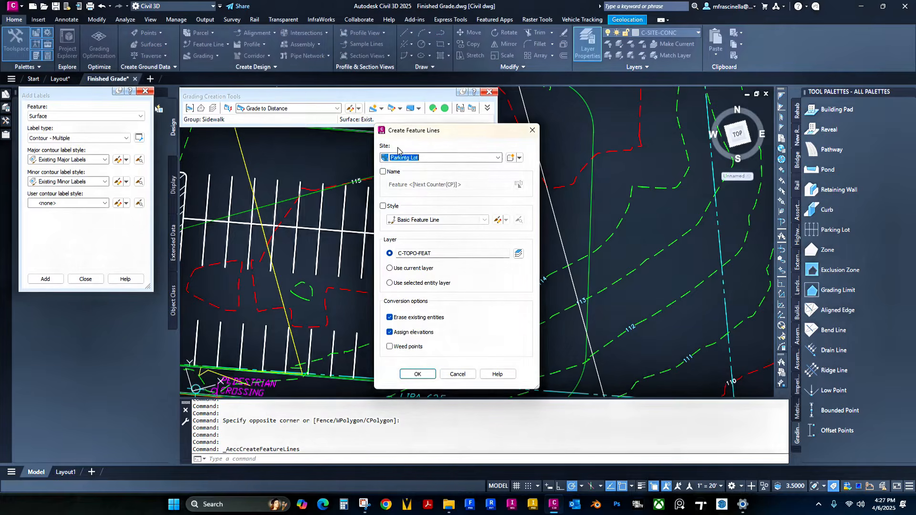
pyautogui.click(418, 375)
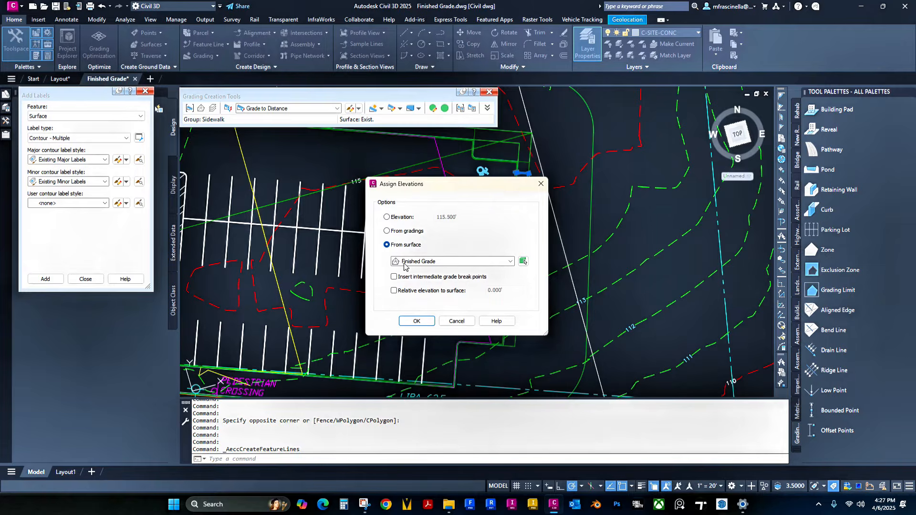
pyautogui.click(416, 322)
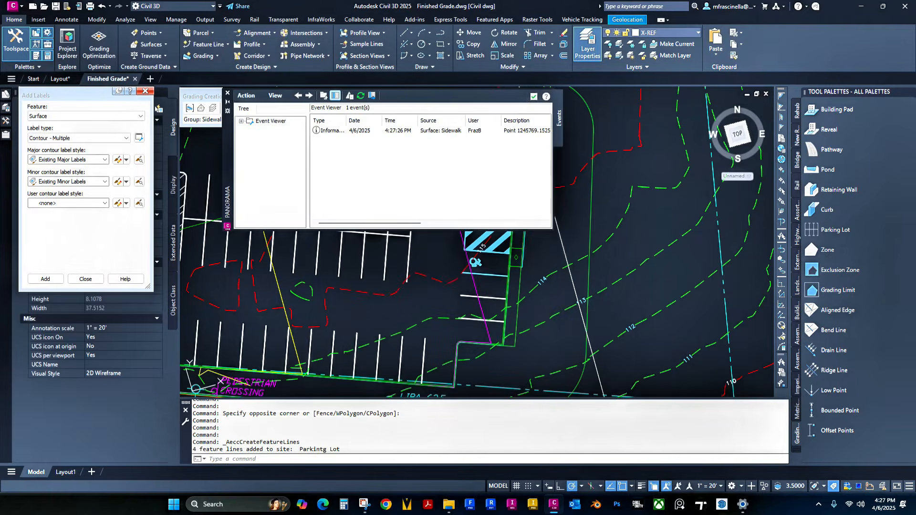
# Step: Select the four crosswise sidewalk feature lines beside the accessible stalls and start adding them to a surface as breaklines
pyautogui.click(533, 97)
pyautogui.scroll(4, 517, 266)
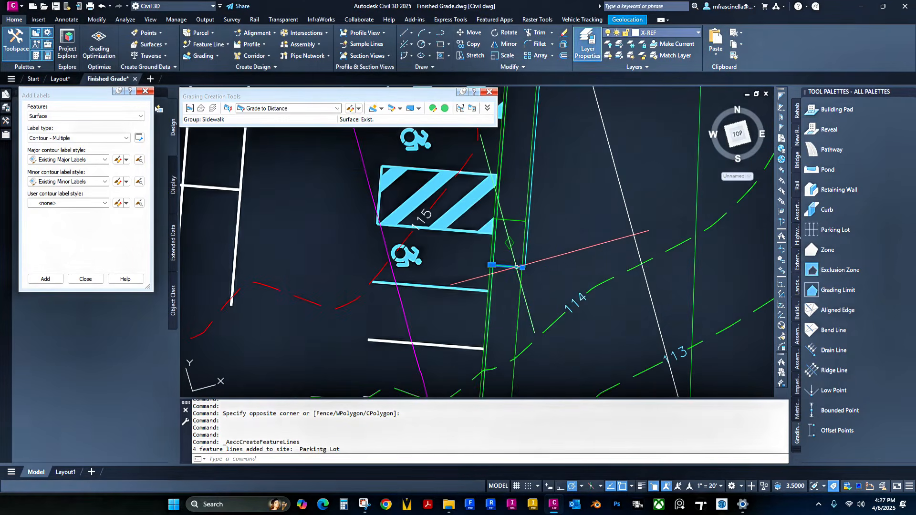
pyautogui.click(520, 218)
pyautogui.click(516, 219)
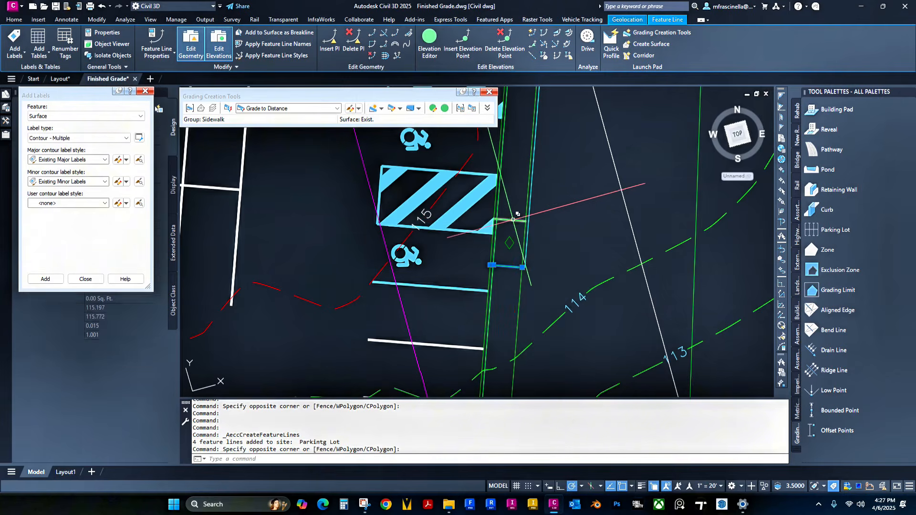
pyautogui.click(513, 220)
pyautogui.moveTo(522, 141); pyautogui.dragTo(493, 283, button='middle')
pyautogui.click(494, 215)
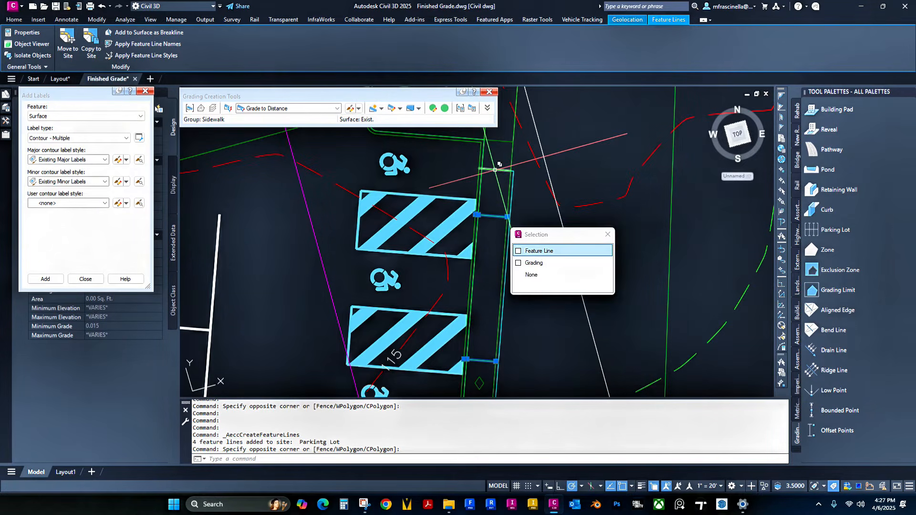
pyautogui.scroll(-4, 404, 200)
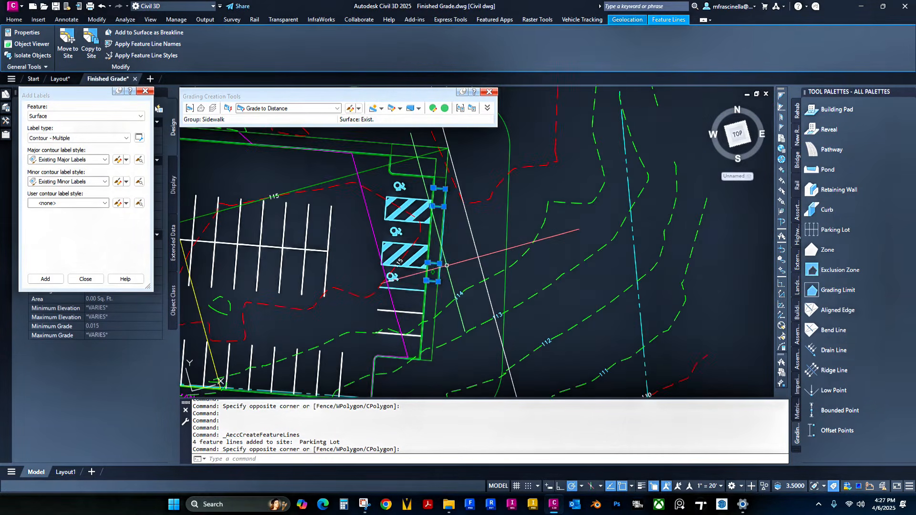
pyautogui.scroll(4, 449, 248)
pyautogui.scroll(-2, 458, 234)
pyautogui.rightClick(468, 217)
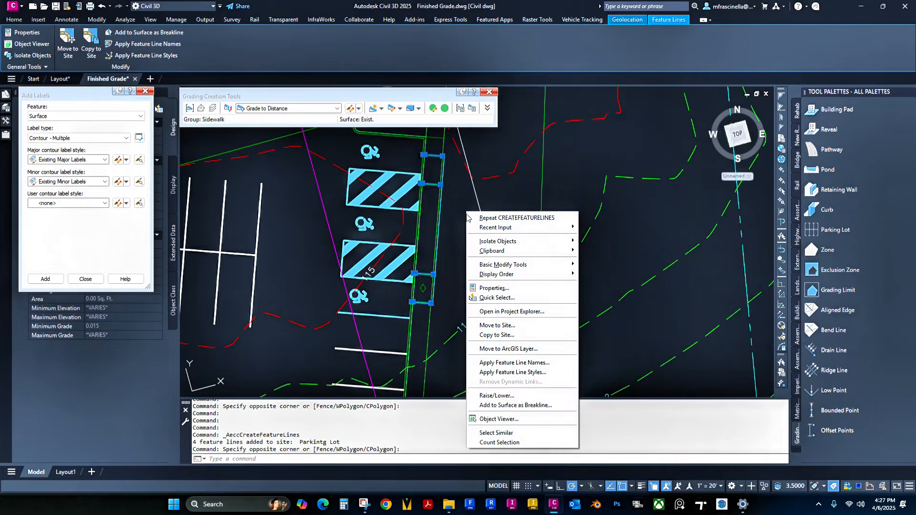
pyautogui.click(498, 405)
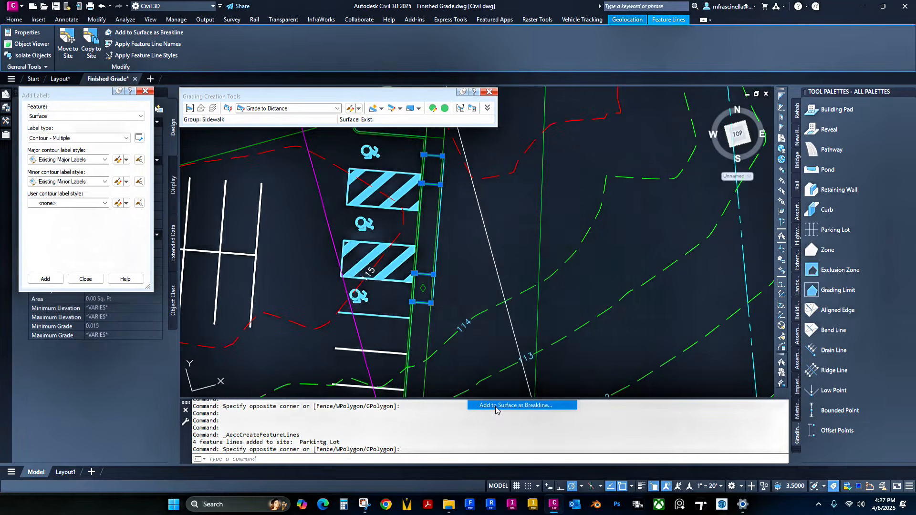
# Step: Create a TIN surface named HC Ramp East with the Border Only style and add the selected feature lines to it as standard breaklines
pyautogui.click(530, 246)
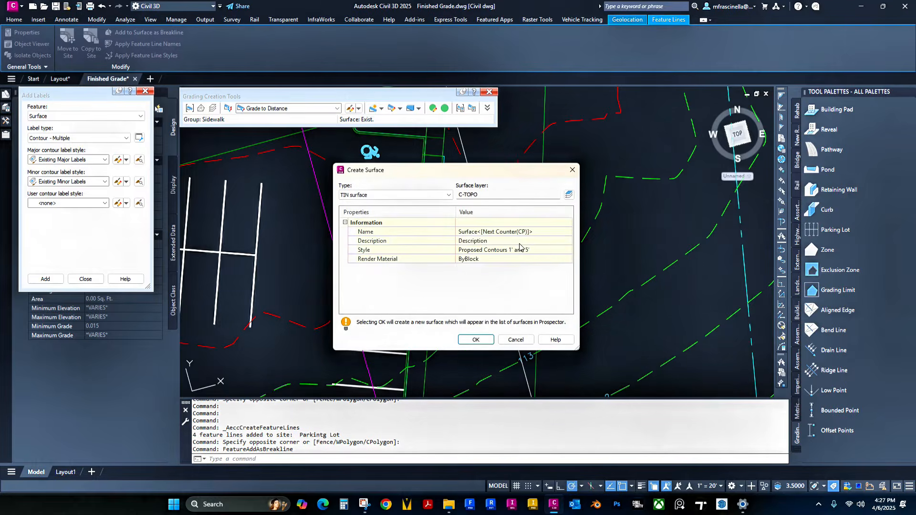
pyautogui.click(544, 232)
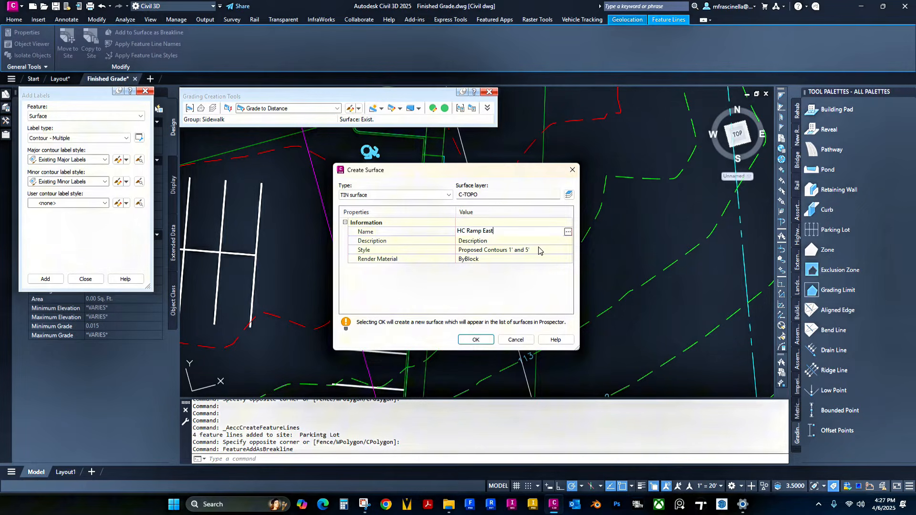
pyautogui.click(245, 205)
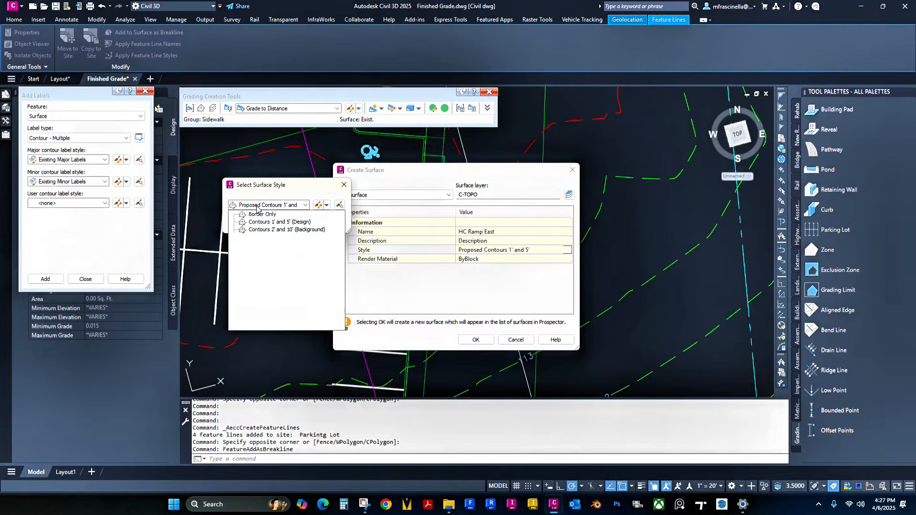
pyautogui.click(260, 214)
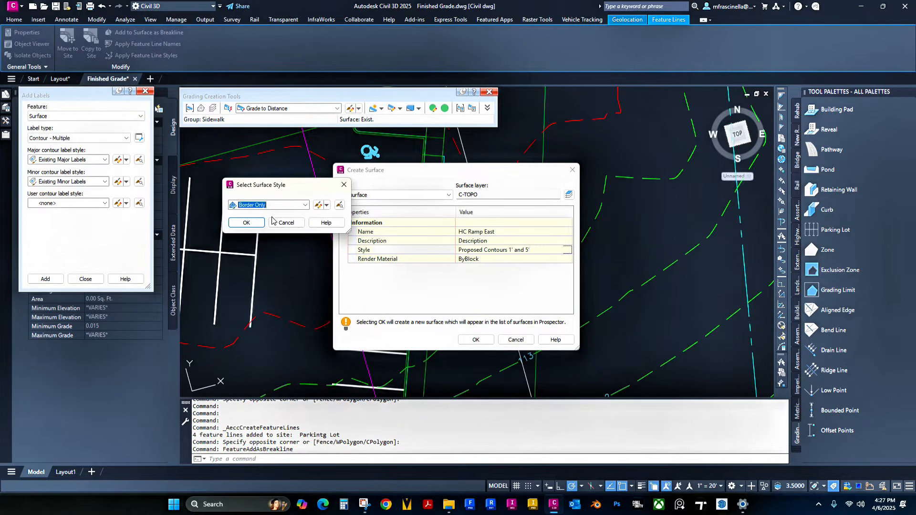
pyautogui.click(247, 223)
pyautogui.click(477, 340)
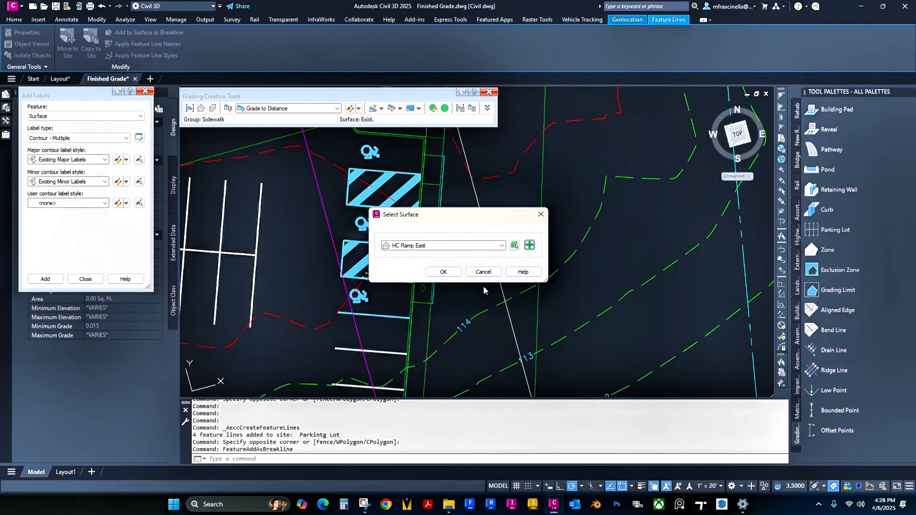
pyautogui.click(442, 271)
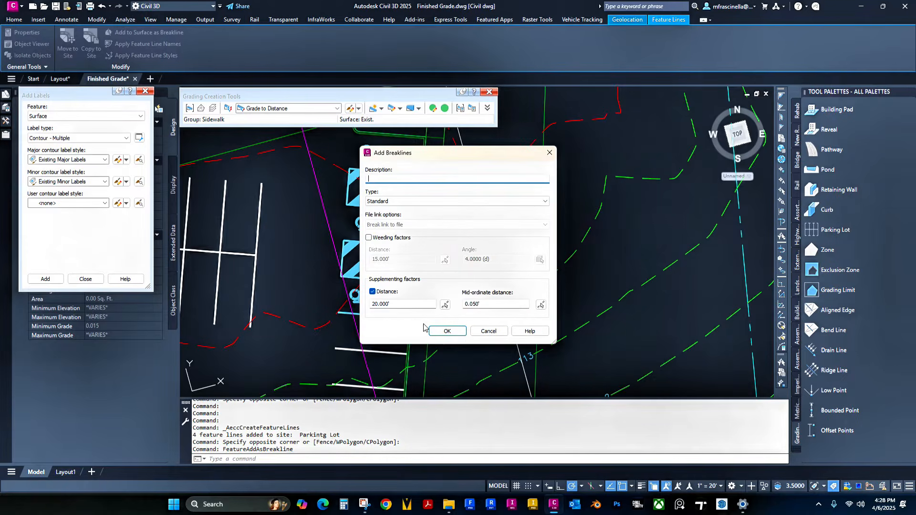
pyautogui.click(446, 331)
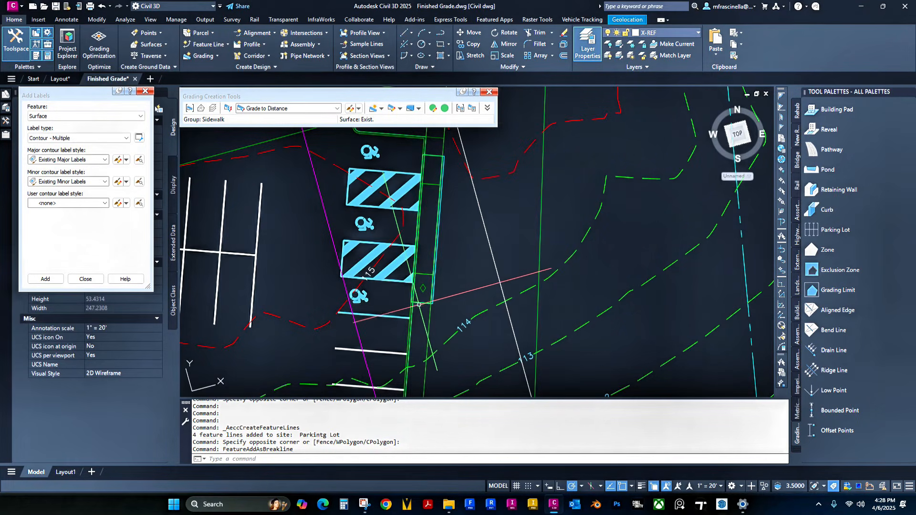
# Step: Inspect the HC Ramp East surface in 3D in the Object Viewer
pyautogui.click(419, 305)
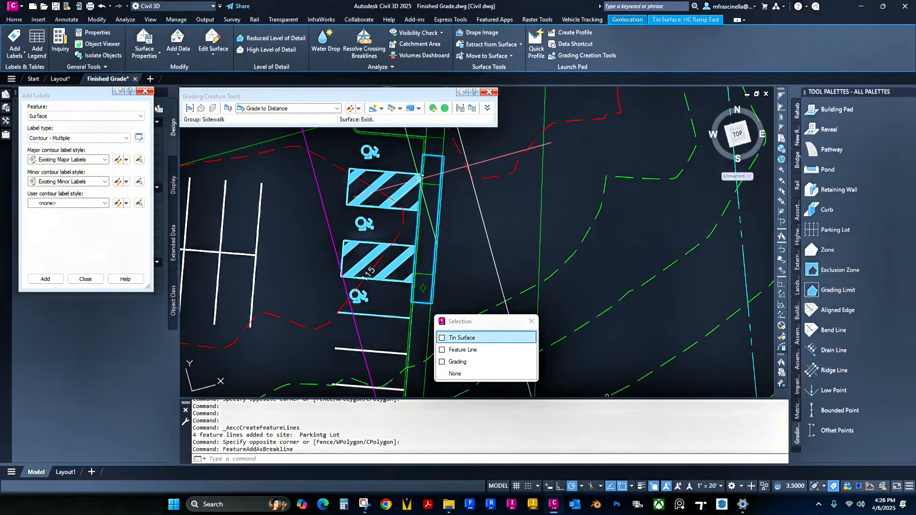
pyautogui.rightClick(448, 200)
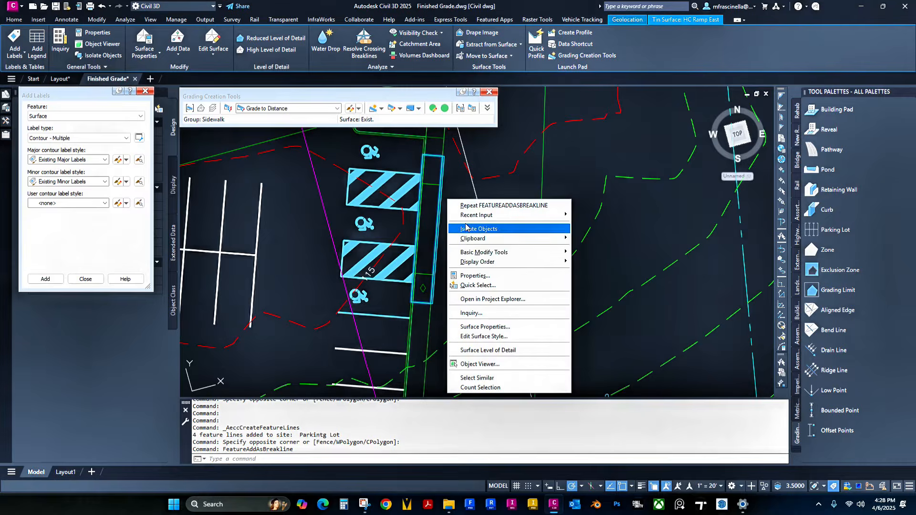
pyautogui.click(482, 364)
pyautogui.moveTo(460, 287); pyautogui.dragTo(386, 230)
pyautogui.press('Escape')
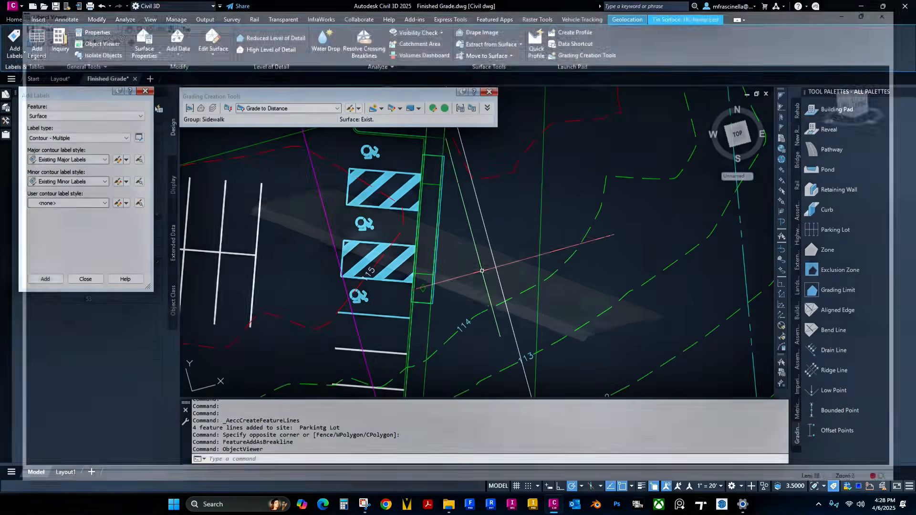
# Step: Grade the third crosswise feature line uniformly from its curb-side end to its outer end, using an elevation difference of 0.575
pyautogui.scroll(2, 446, 280)
pyautogui.click(417, 267)
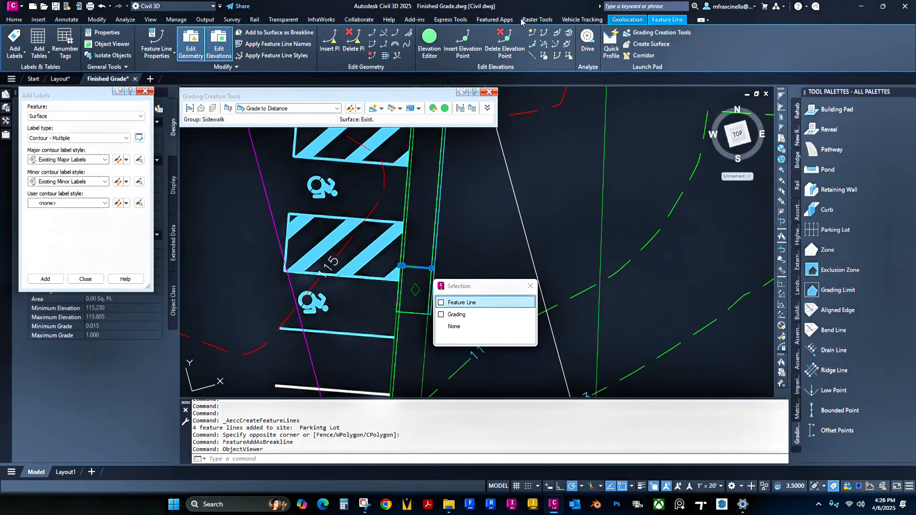
pyautogui.click(557, 36)
pyautogui.scroll(3, 401, 296)
pyautogui.click(402, 206)
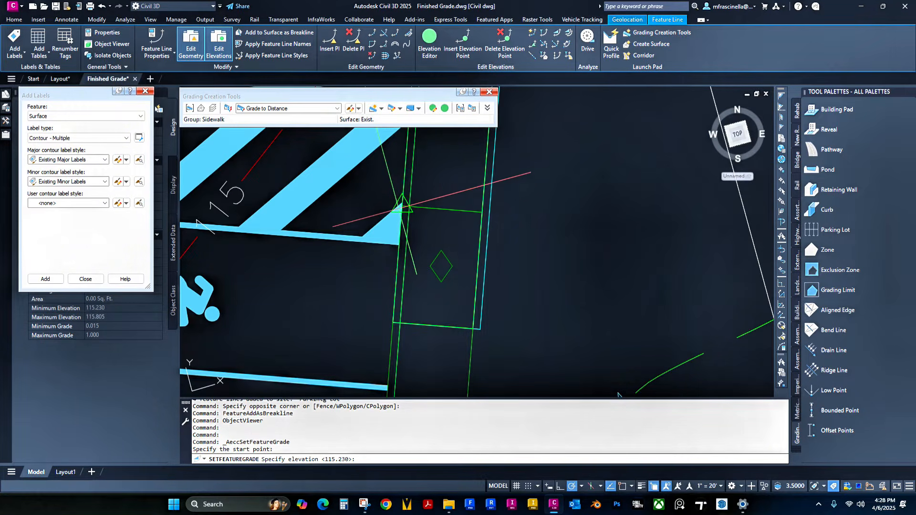
pyautogui.press('Return')
pyautogui.click(483, 211)
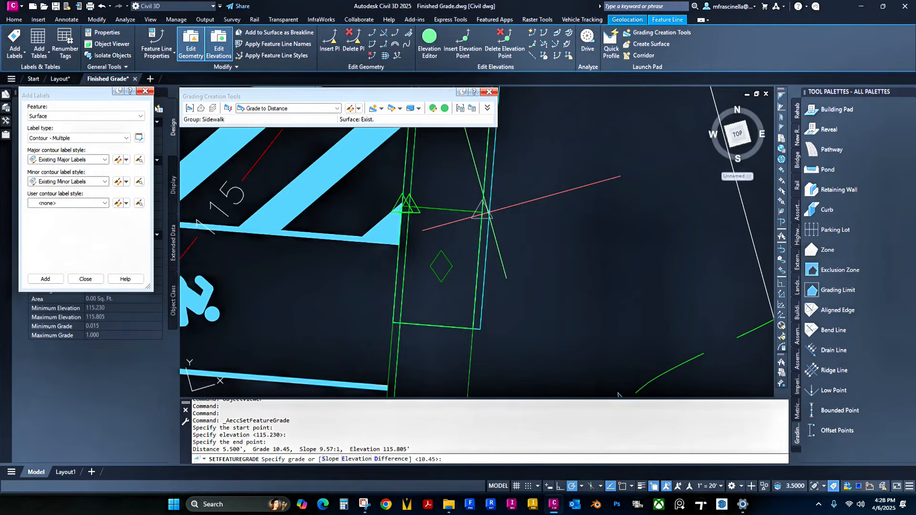
pyautogui.write('d')
pyautogui.press('Return')
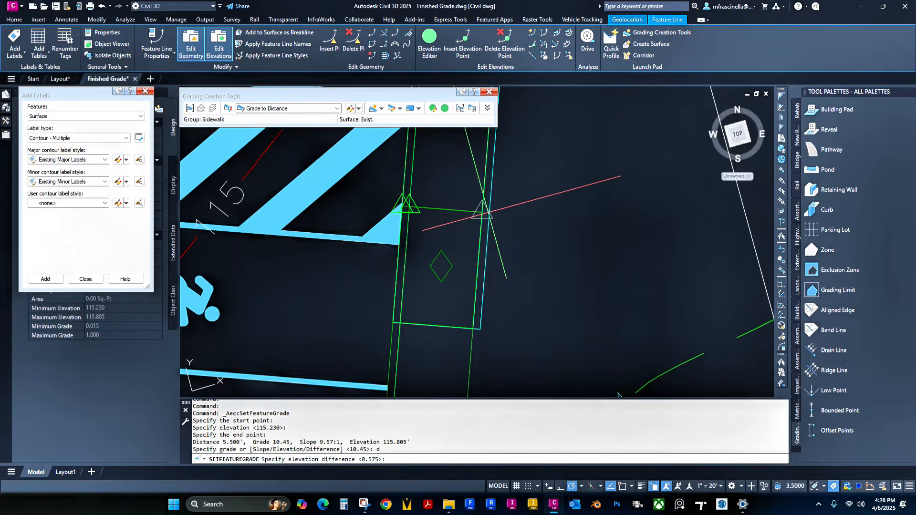
pyautogui.press('Return')
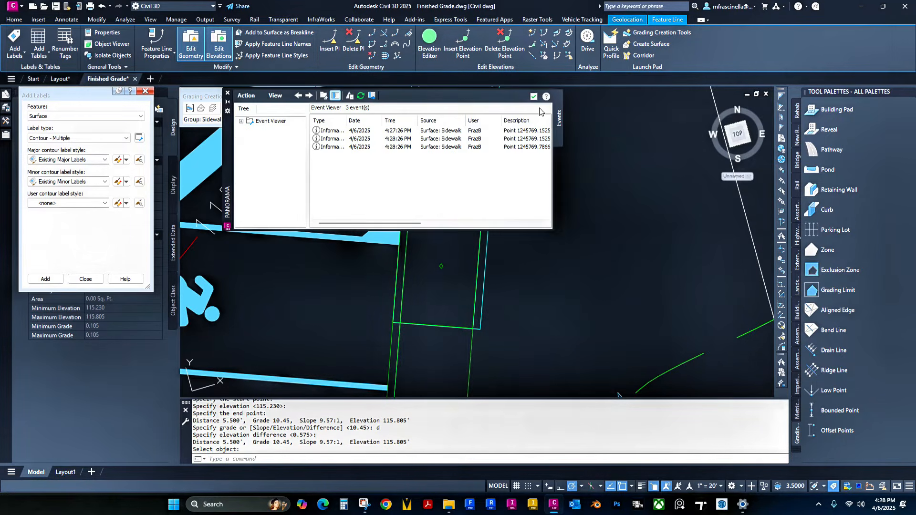
pyautogui.click(534, 97)
pyautogui.scroll(5, 484, 278)
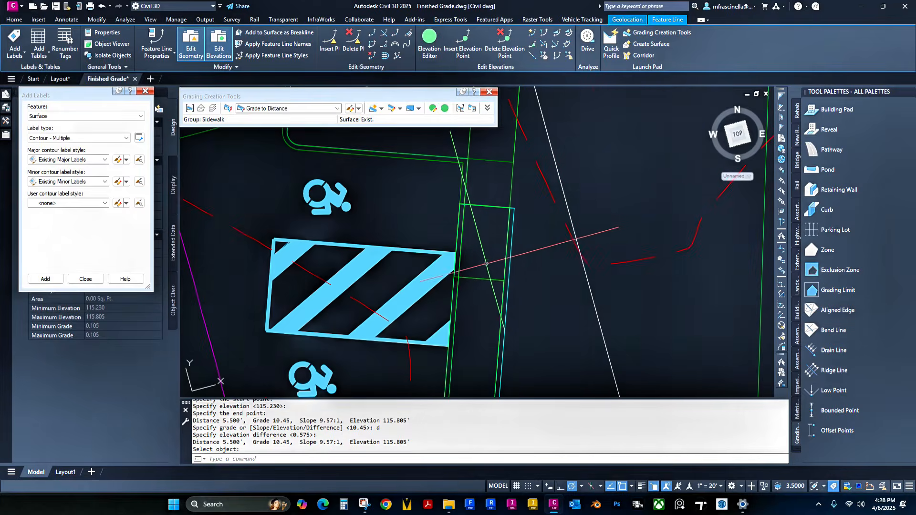
pyautogui.press('Escape')
pyautogui.click(484, 277)
pyautogui.click(533, 33)
pyautogui.scroll(4, 461, 268)
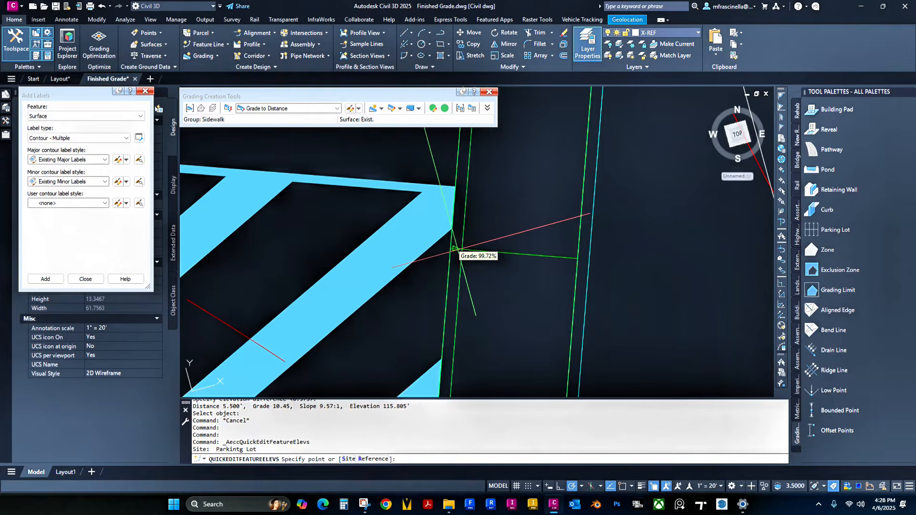
pyautogui.press('Escape')
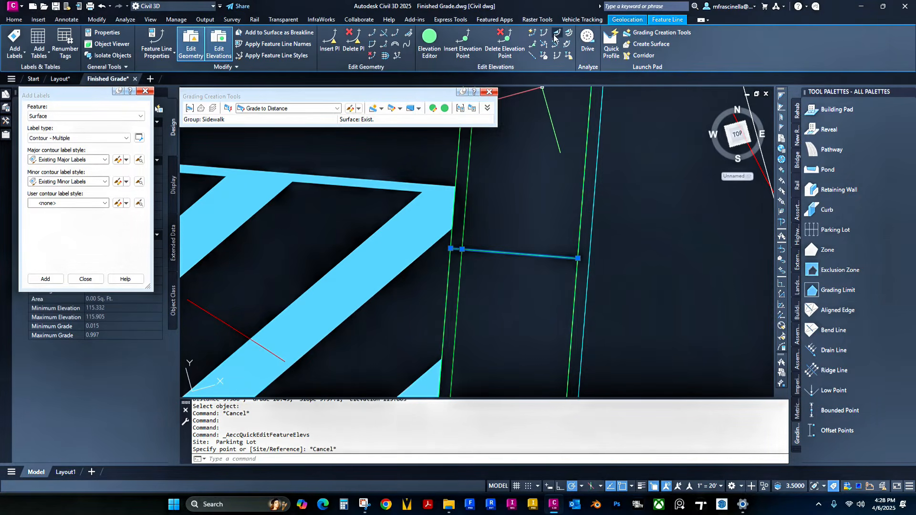
# Step: Grade the second crosswise feature line from the north uniformly between its two ends, using an elevation difference of 0.574
pyautogui.click(556, 35)
pyautogui.click(451, 249)
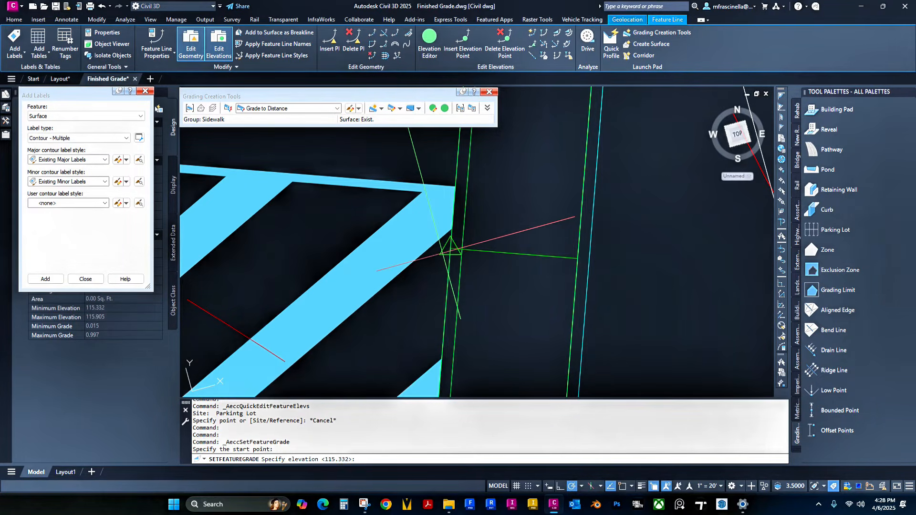
pyautogui.press('Return')
pyautogui.click(578, 259)
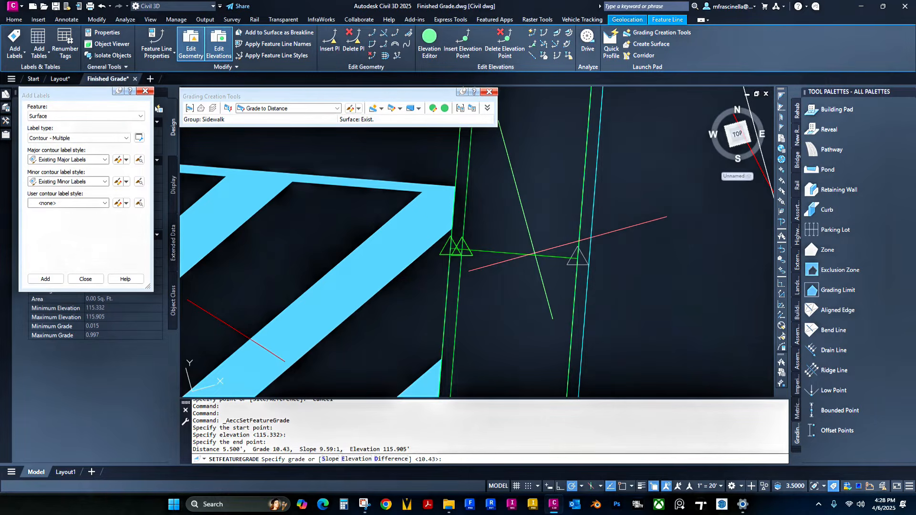
pyautogui.write('d')
pyautogui.press('Return')
pyautogui.press('Return')
pyautogui.press('Return')
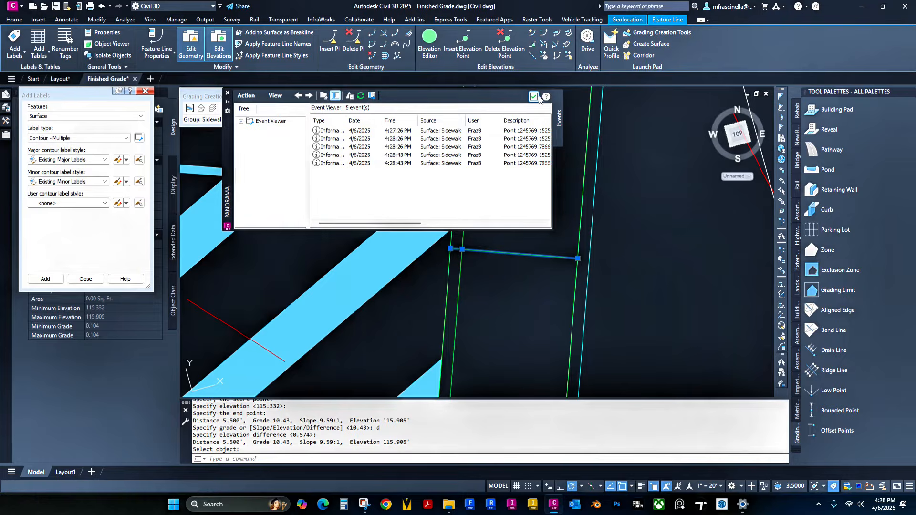
pyautogui.click(538, 97)
pyautogui.press('Escape')
# Step: Check the regraded HC Ramp East surface in the Object Viewer, orbiting to examine both ramp ends
pyautogui.click(579, 206)
pyautogui.scroll(-2, 534, 217)
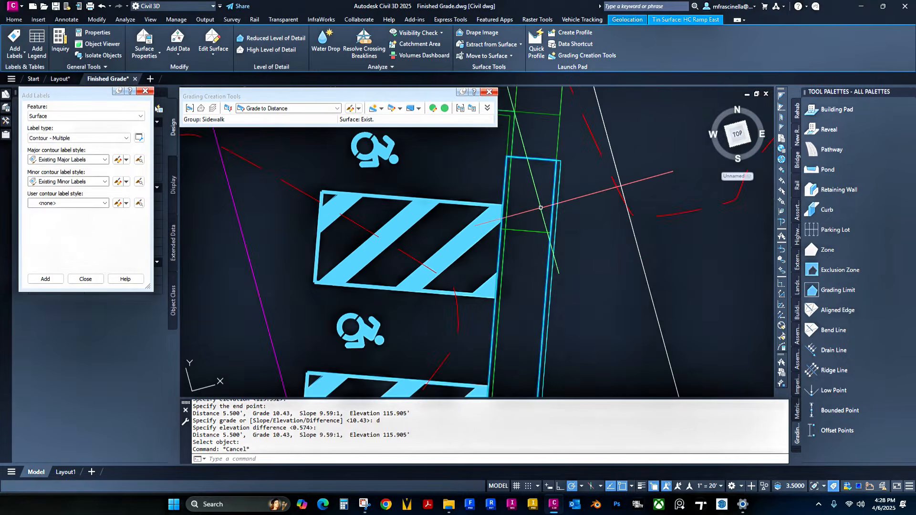
pyautogui.rightClick(542, 206)
pyautogui.click(590, 372)
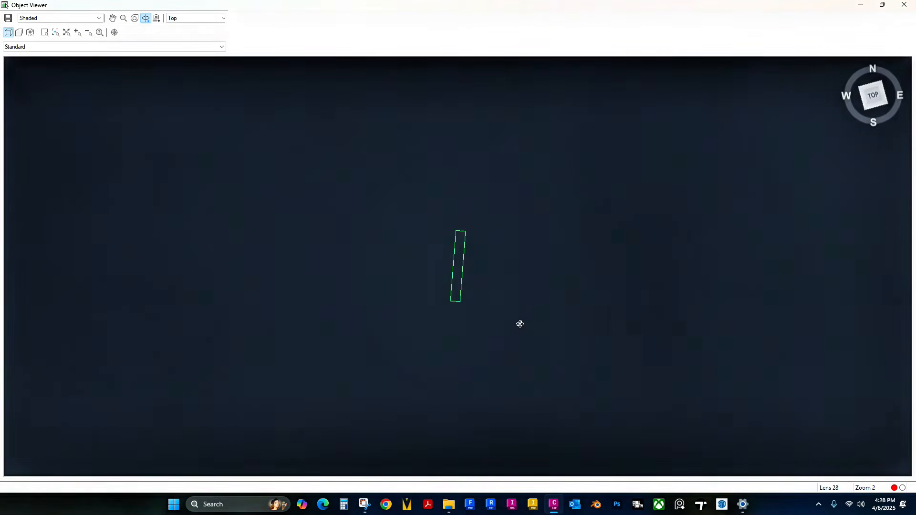
pyautogui.moveTo(520, 321); pyautogui.dragTo(460, 265)
pyautogui.scroll(2, 460, 265)
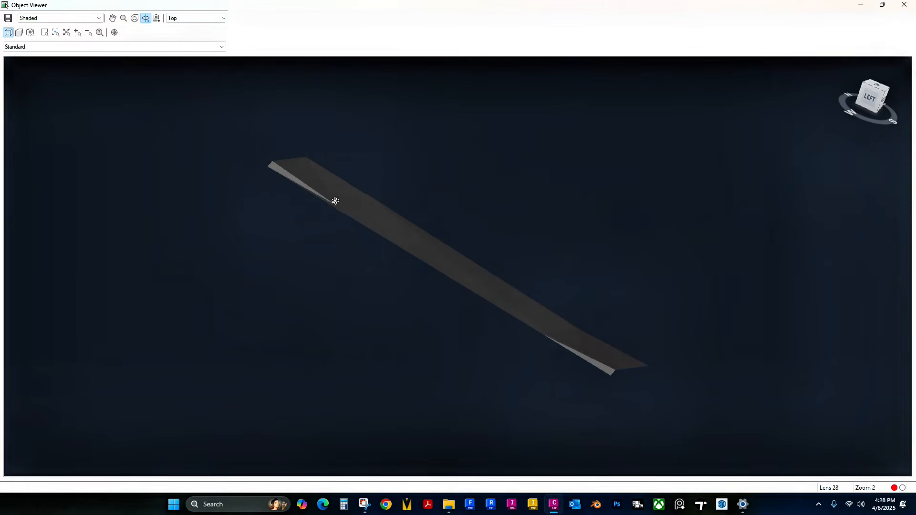
pyautogui.moveTo(490, 293)
pyautogui.mouseDown()
pyautogui.moveTo(430, 276)
pyautogui.moveTo(471, 272)
pyautogui.moveTo(483, 225)
pyautogui.moveTo(522, 266)
pyautogui.moveTo(442, 276)
pyautogui.moveTo(419, 292)
pyautogui.mouseUp()
pyautogui.press('Escape')
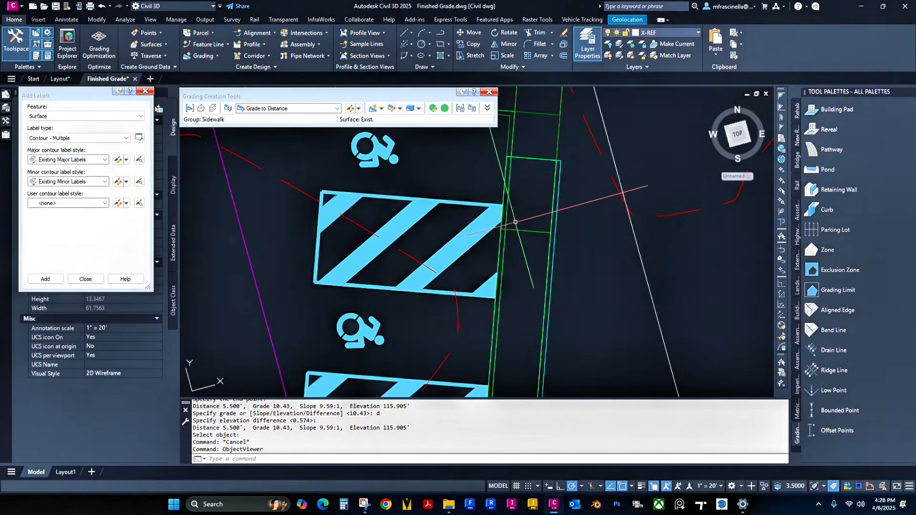
pyautogui.scroll(-1, 517, 254)
pyautogui.moveTo(516, 254); pyautogui.dragTo(501, 205, button='middle')
pyautogui.click(508, 187)
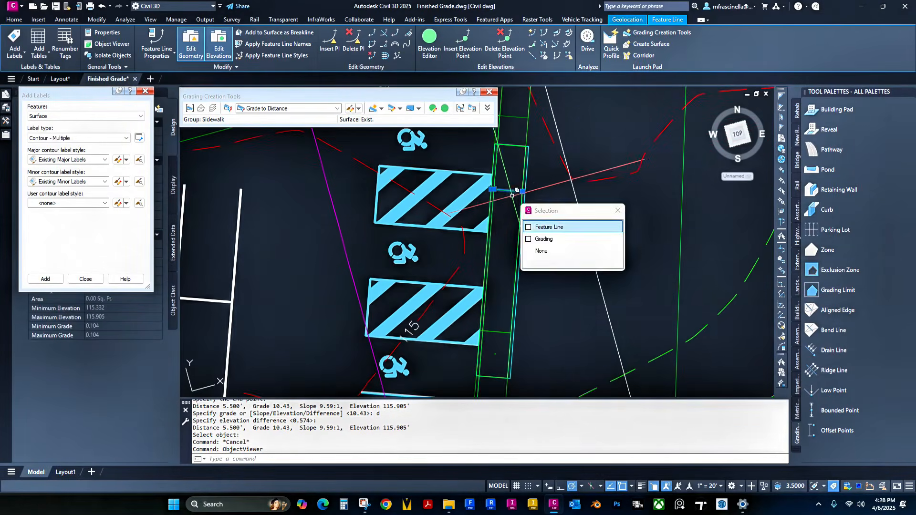
pyautogui.press('Escape')
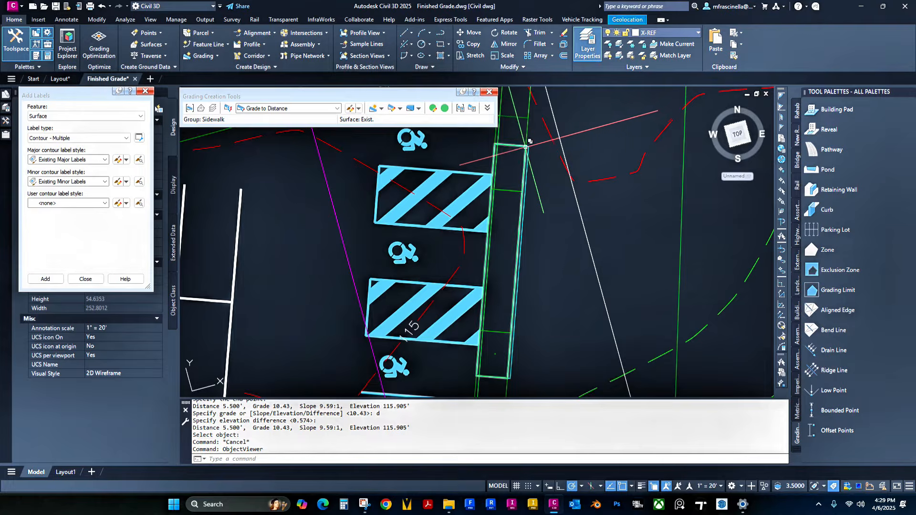
pyautogui.scroll(4, 528, 147)
pyautogui.scroll(-3, 528, 147)
pyautogui.scroll(2, 527, 143)
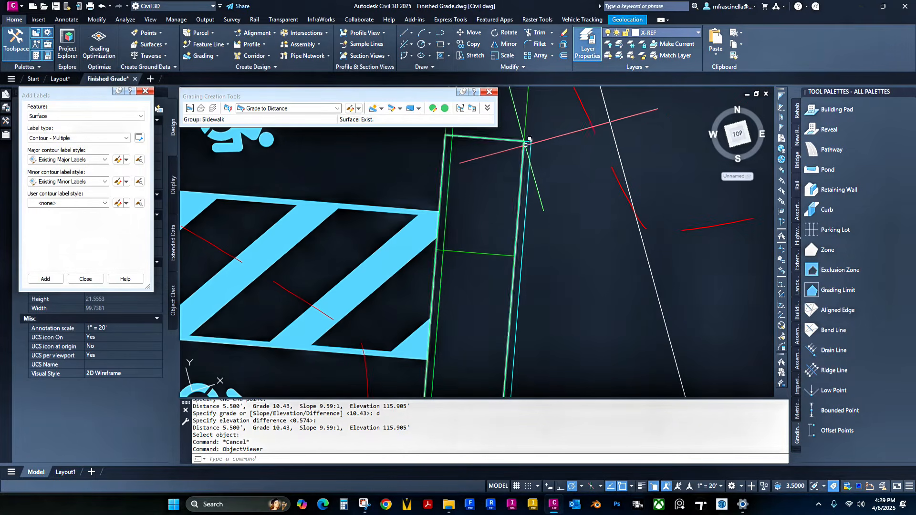
pyautogui.scroll(-1, 510, 201)
pyautogui.scroll(-1, 509, 201)
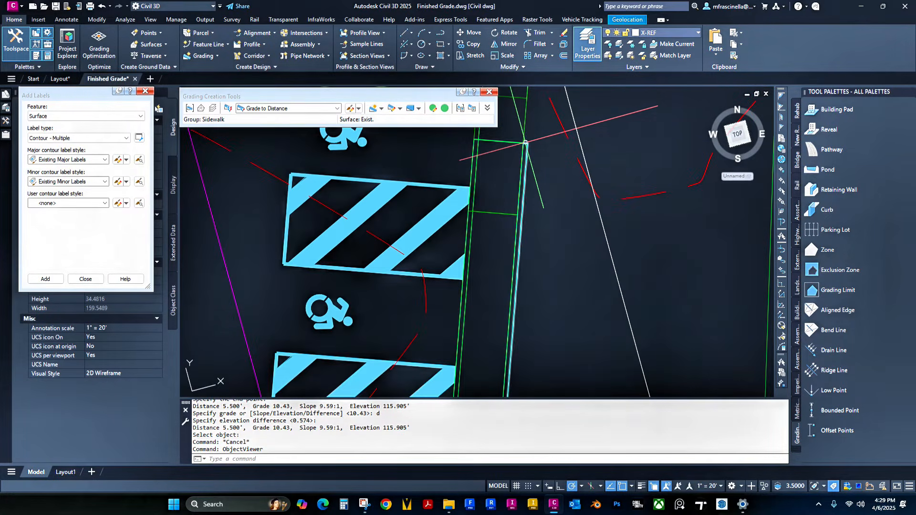
# Step: Draw a straight polyline along the HC ramp's outermost east edge, from its north corner to its south corner
pyautogui.scroll(-1, 511, 225)
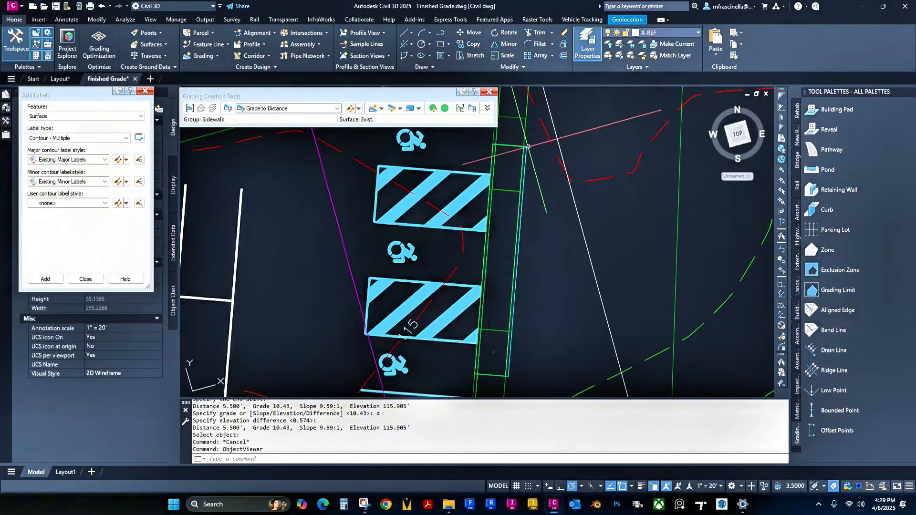
pyautogui.press('Escape')
pyautogui.moveTo(558, 314); pyautogui.dragTo(560, 284, button='middle')
pyautogui.write('p')
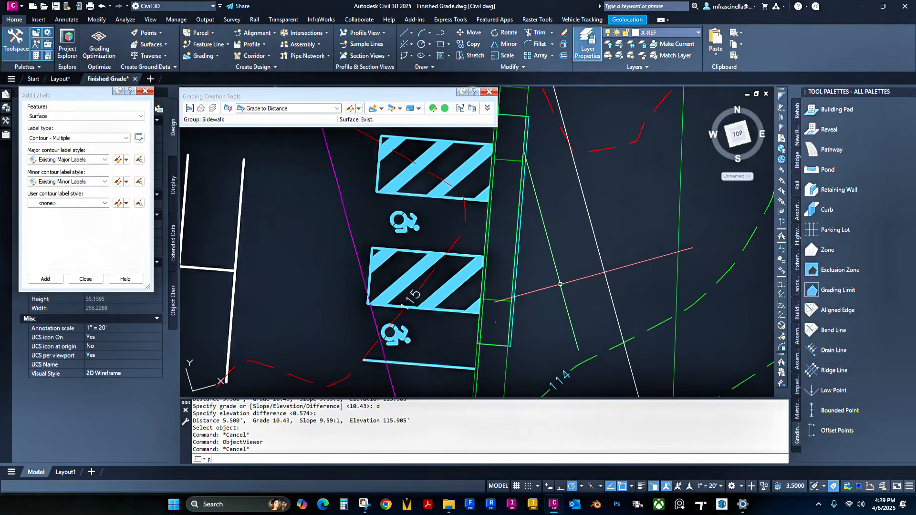
pyautogui.write('l')
pyautogui.press('Return')
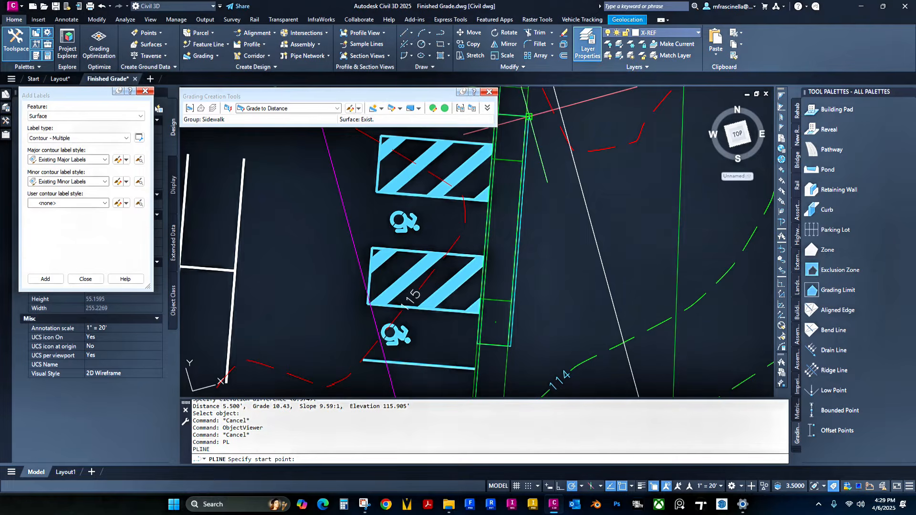
pyautogui.click(529, 117)
pyautogui.click(511, 346)
pyautogui.press('Escape')
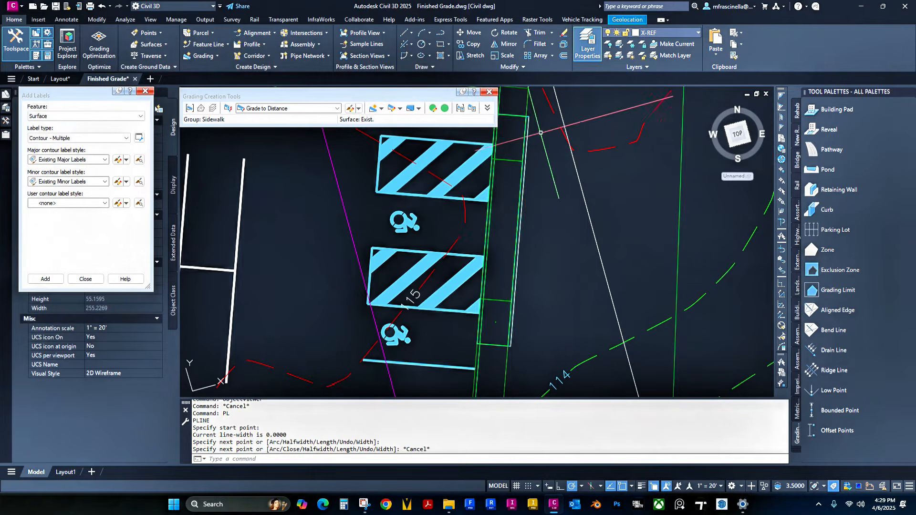
# Step: Convert the new east-edge polyline to a feature line in the Parkintg Lot site, taking its elevations from the Finished Grade surface
pyautogui.click(528, 136)
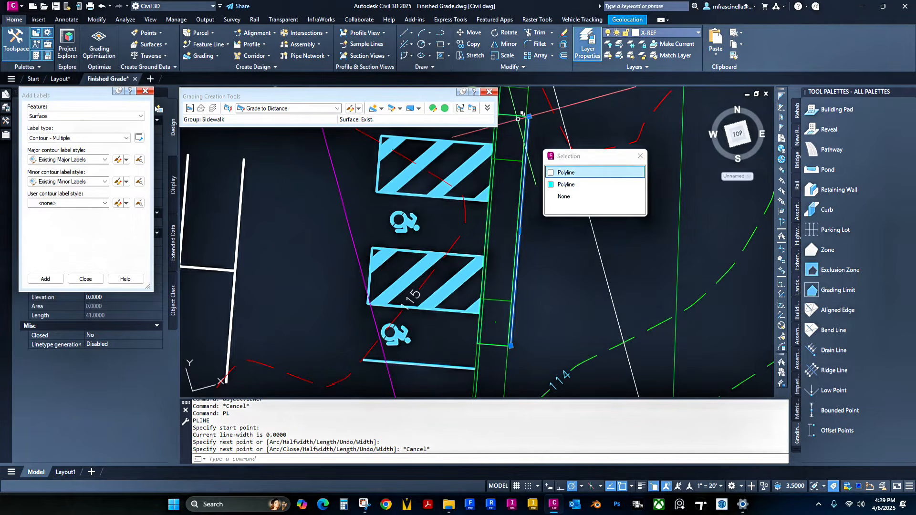
pyautogui.click(209, 44)
pyautogui.click(222, 82)
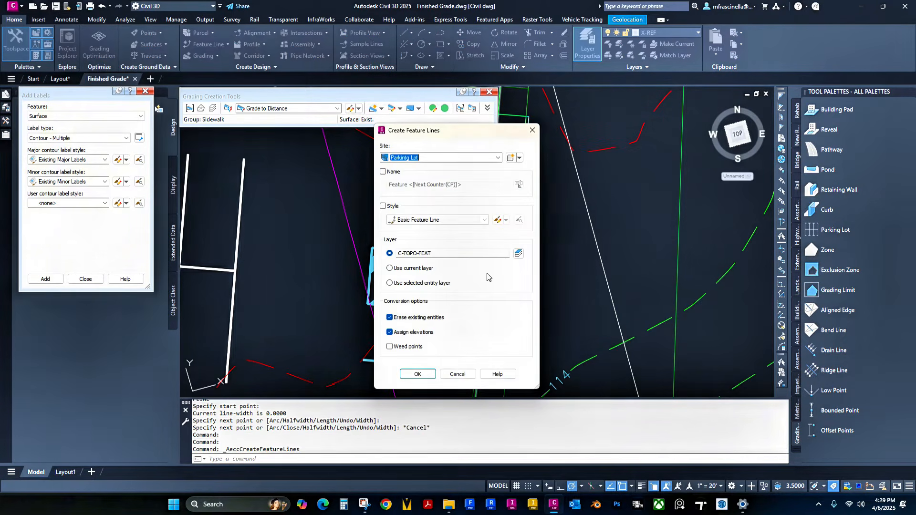
pyautogui.click(418, 375)
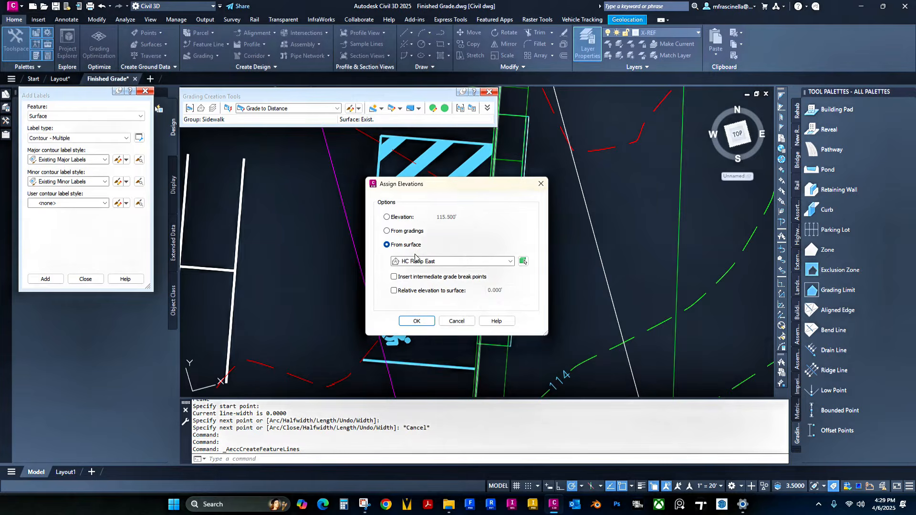
pyautogui.click(420, 262)
pyautogui.click(426, 279)
pyautogui.click(414, 322)
pyautogui.scroll(2, 529, 131)
pyautogui.click(526, 128)
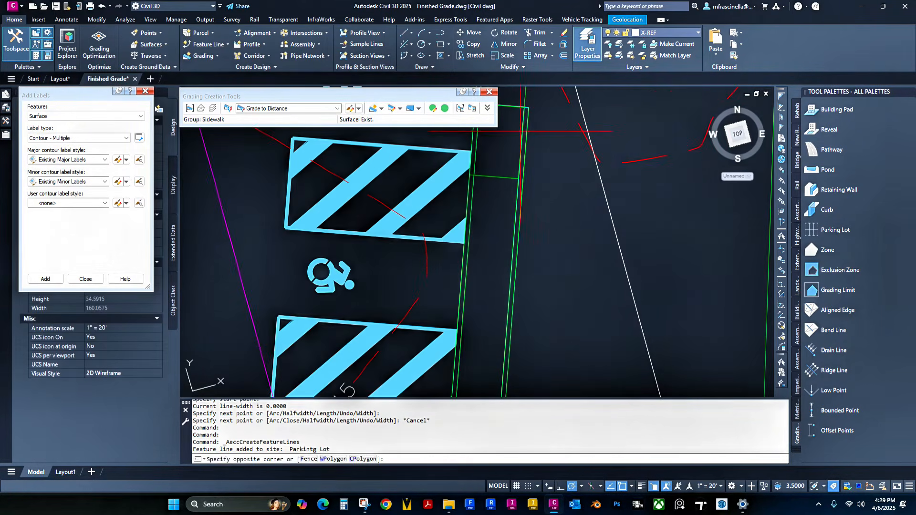
pyautogui.press('Escape')
pyautogui.click(525, 127)
pyautogui.press('Escape')
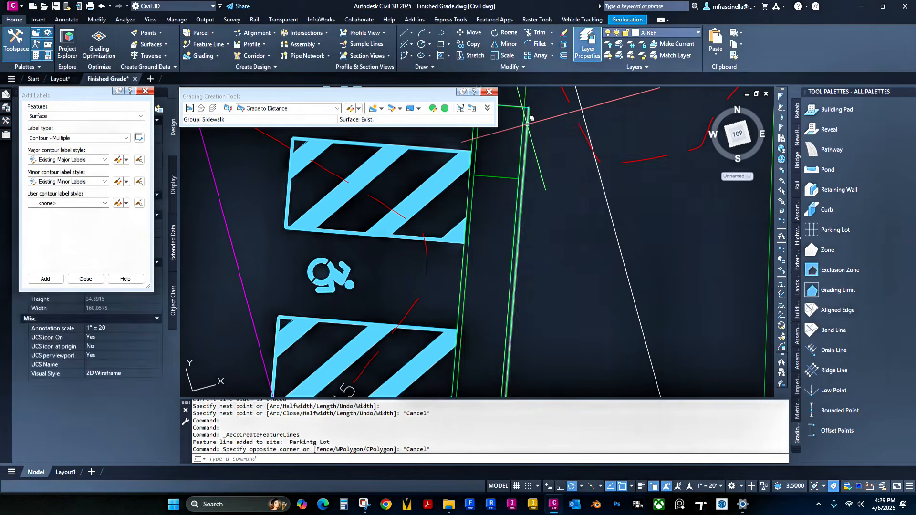
pyautogui.click(528, 123)
pyautogui.press('Escape')
pyautogui.click(529, 114)
pyautogui.click(529, 114)
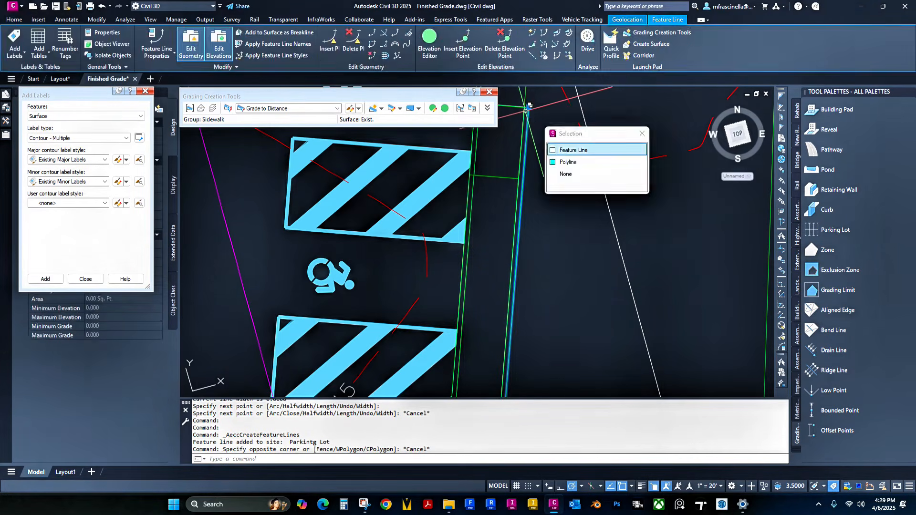
pyautogui.press('Escape')
# Step: Draw a polyline just inside the ramp's east edge, from north to south, through the outer ends of the four crosswise feature lines
pyautogui.click(435, 36)
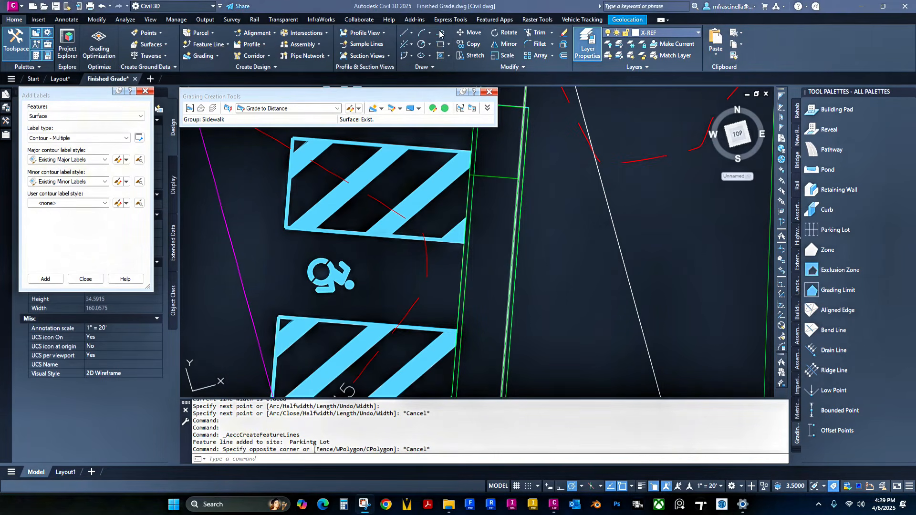
pyautogui.click(444, 36)
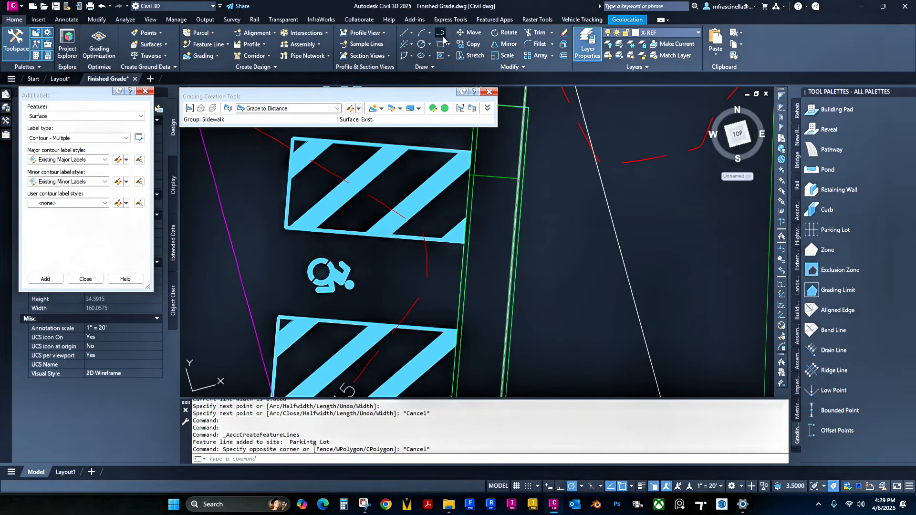
pyautogui.click(443, 36)
pyautogui.click(524, 107)
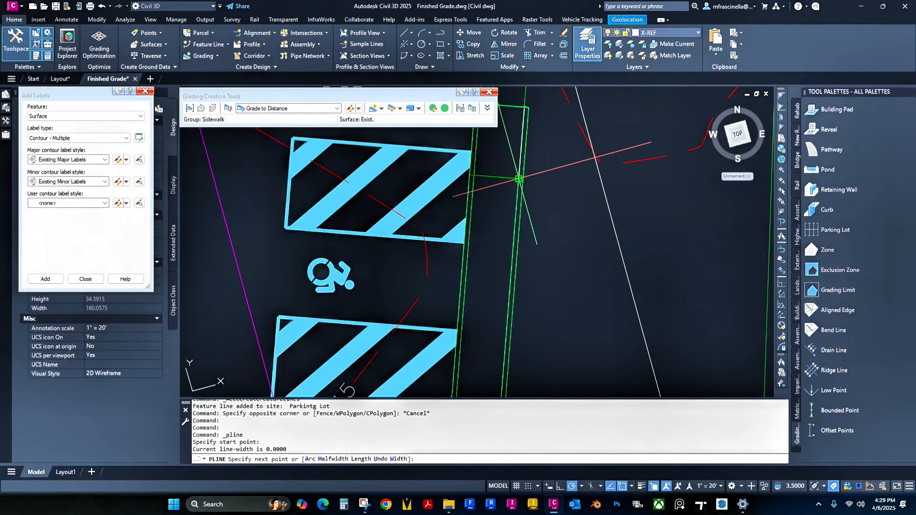
pyautogui.click(518, 179)
pyautogui.moveTo(513, 363); pyautogui.dragTo(529, 212, button='middle')
pyautogui.click(516, 250)
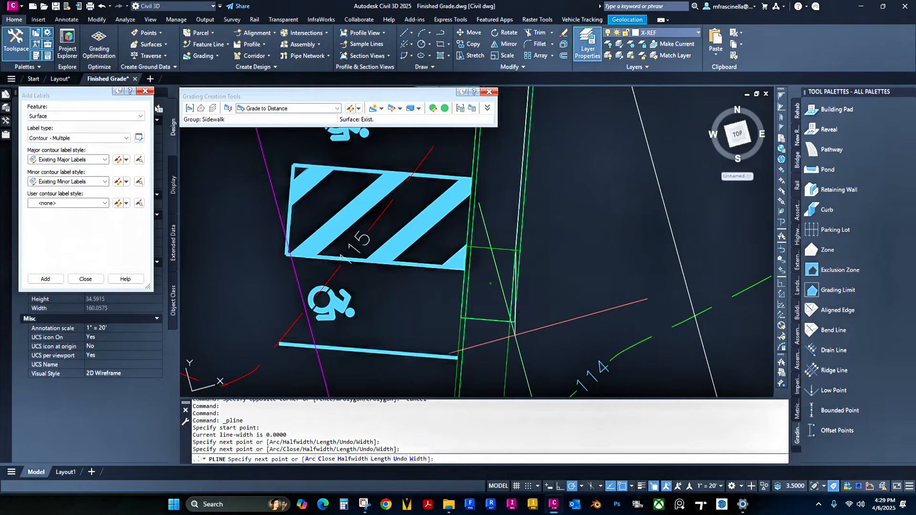
pyautogui.scroll(1, 507, 324)
pyautogui.click(512, 320)
pyautogui.press('Escape')
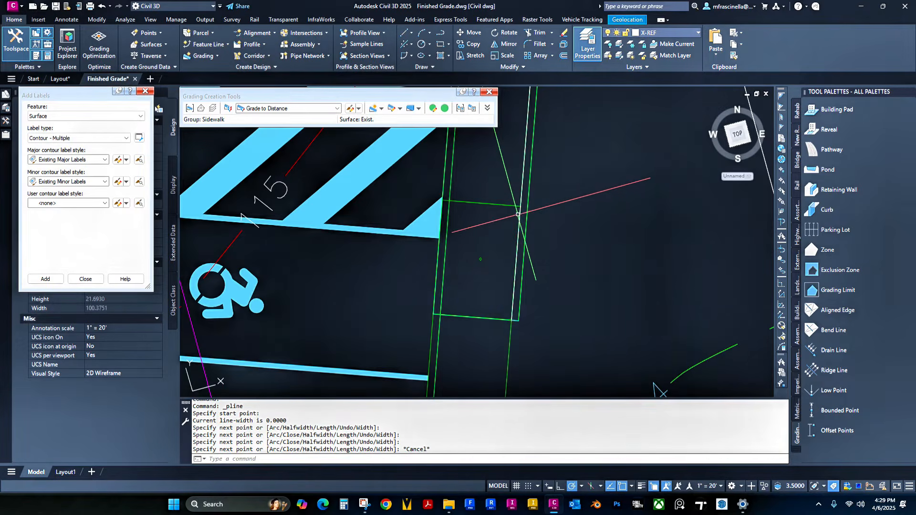
# Step: Convert the inner polyline to a feature line in the Parkintg Lot site, with elevations from the Finished Grade surface
pyautogui.click(519, 219)
pyautogui.moveTo(528, 194)
pyautogui.mouseDown(button='middle')
pyautogui.moveTo(513, 256)
pyautogui.moveTo(523, 188)
pyautogui.moveTo(532, 206)
pyautogui.mouseUp(button='middle')
pyautogui.scroll(-2, 533, 207)
pyautogui.moveTo(538, 102); pyautogui.dragTo(535, 168, button='middle')
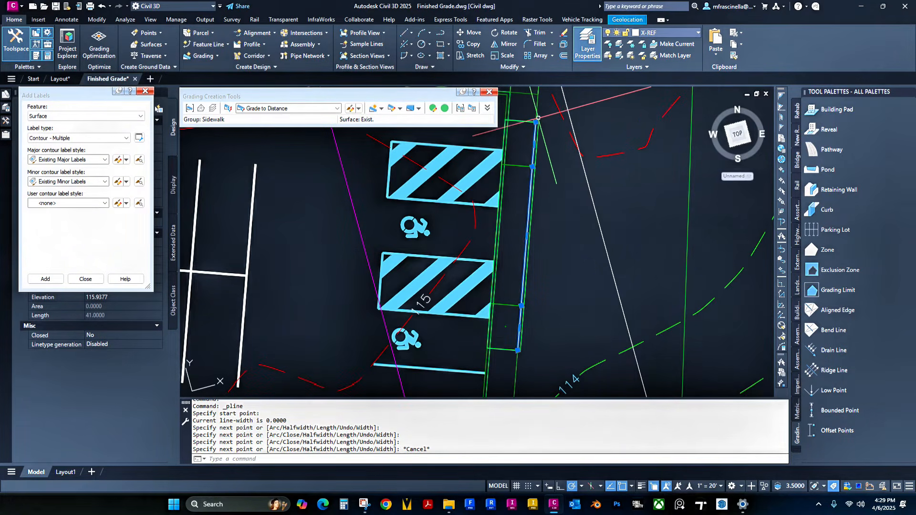
pyautogui.click(219, 48)
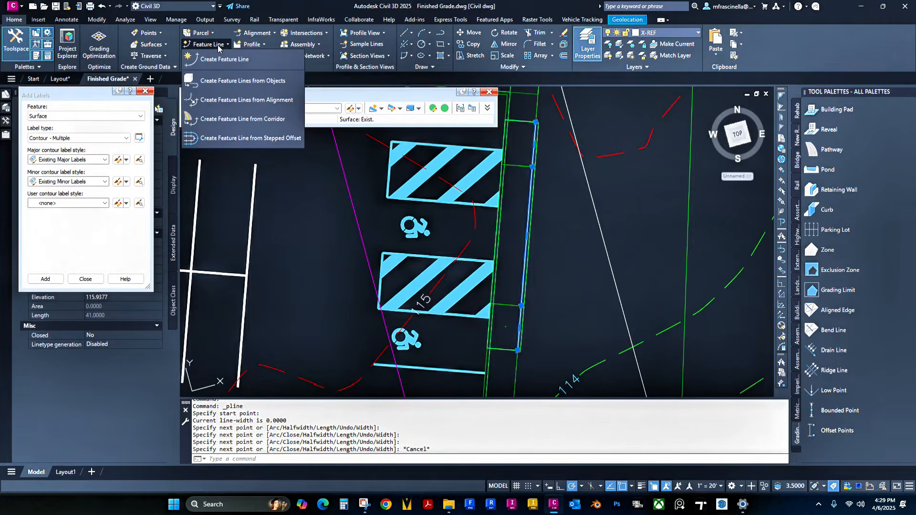
pyautogui.click(225, 81)
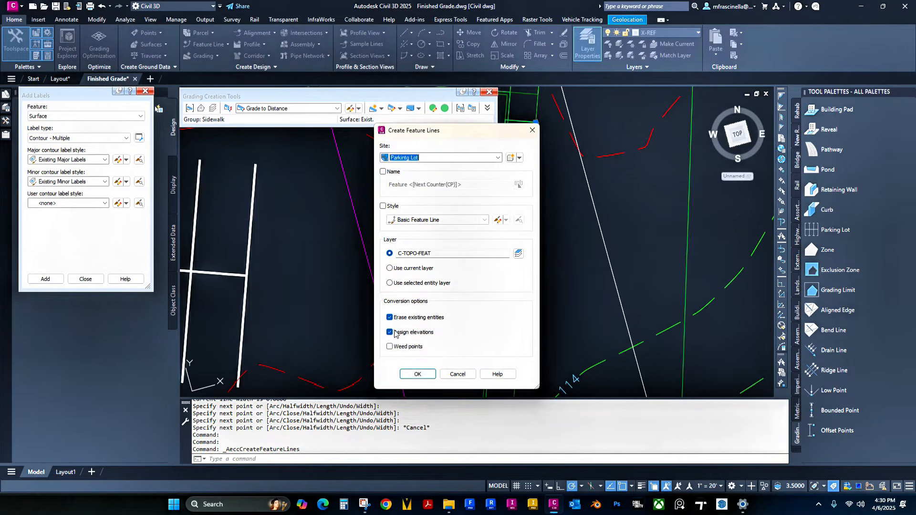
pyautogui.click(418, 376)
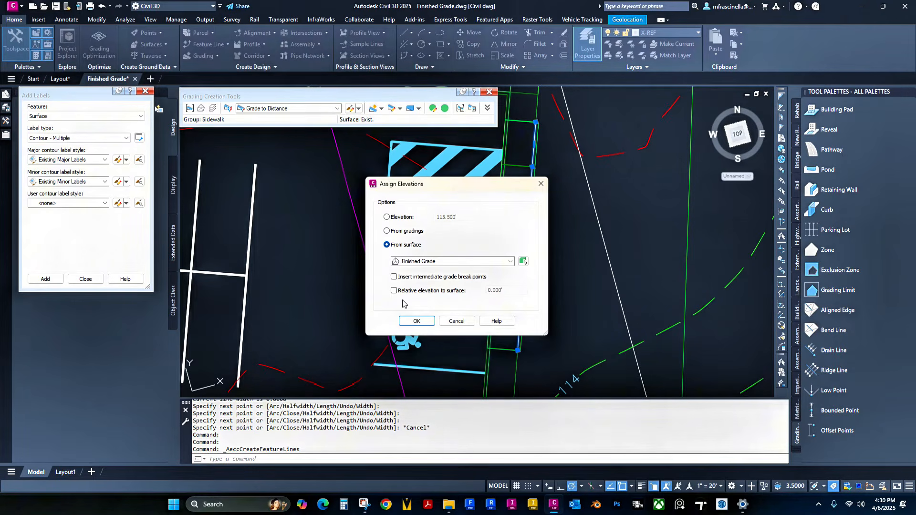
pyautogui.click(417, 321)
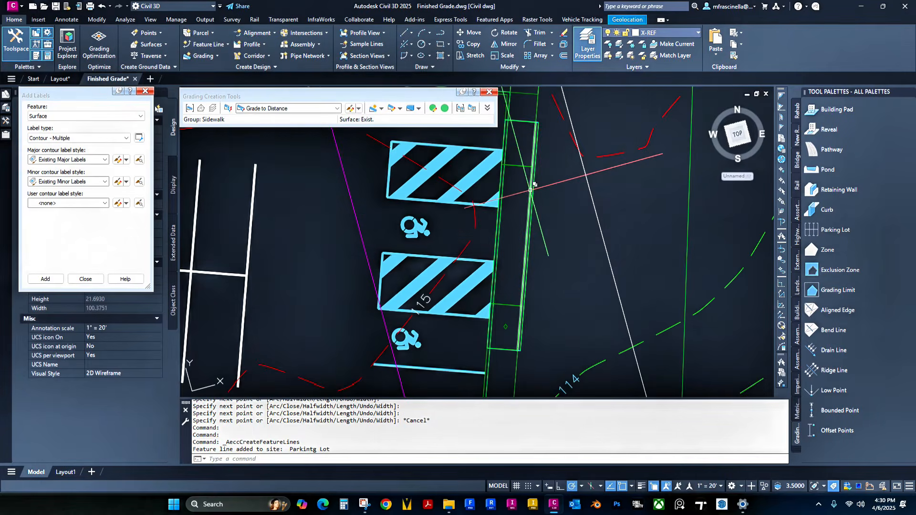
# Step: Set the outermost east feature line's elevations by reference to the adjacent inner feature line, using an elevation difference of 0
pyautogui.click(535, 184)
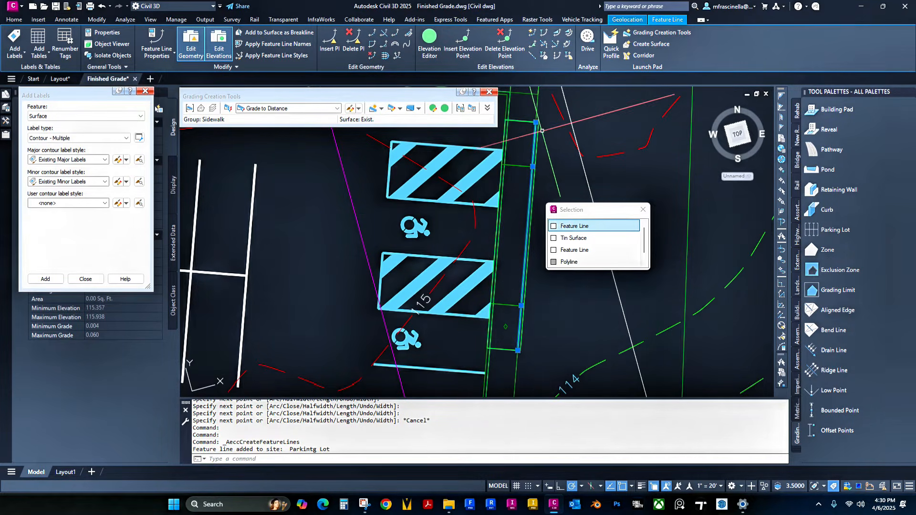
pyautogui.click(568, 46)
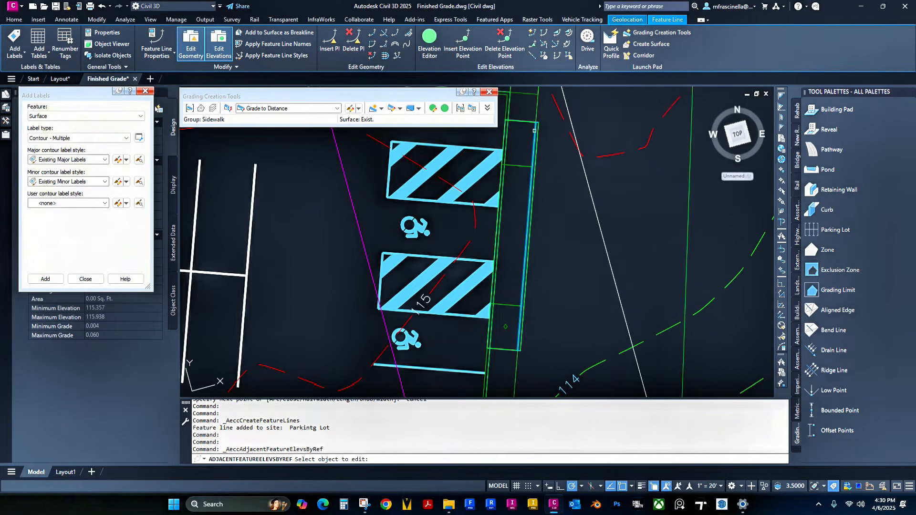
pyautogui.click(539, 137)
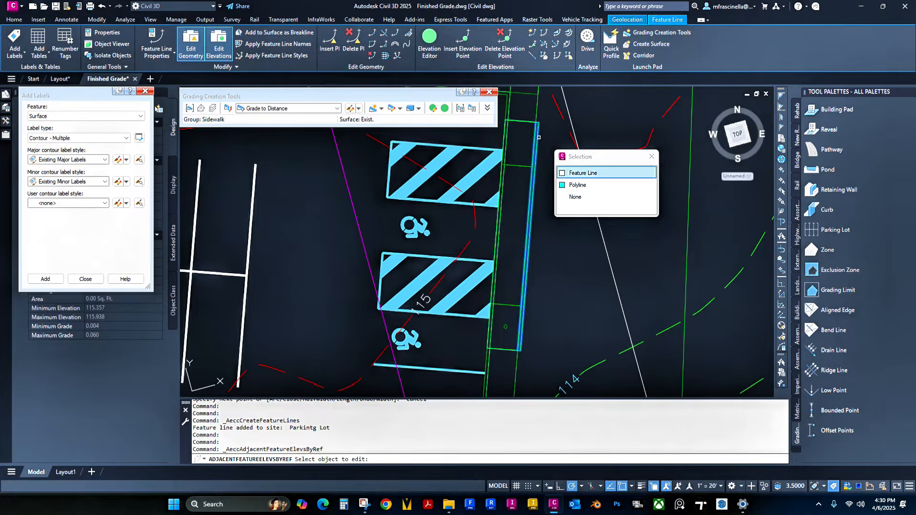
pyautogui.click(580, 174)
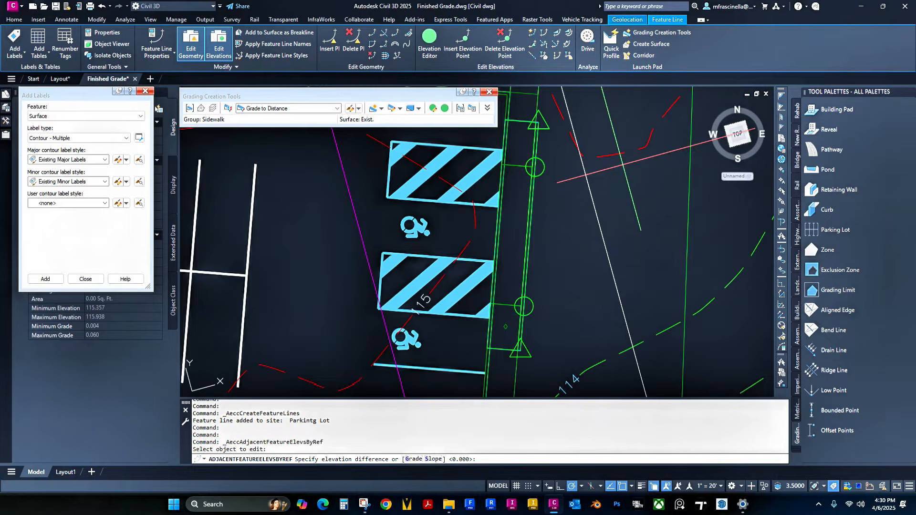
pyautogui.write('0')
pyautogui.press('Return')
pyautogui.press('Escape')
# Step: Grade the outermost east feature line from its north end at elevation 115.938 to its south end, with an elevation difference of -0.165
pyautogui.scroll(2, 537, 135)
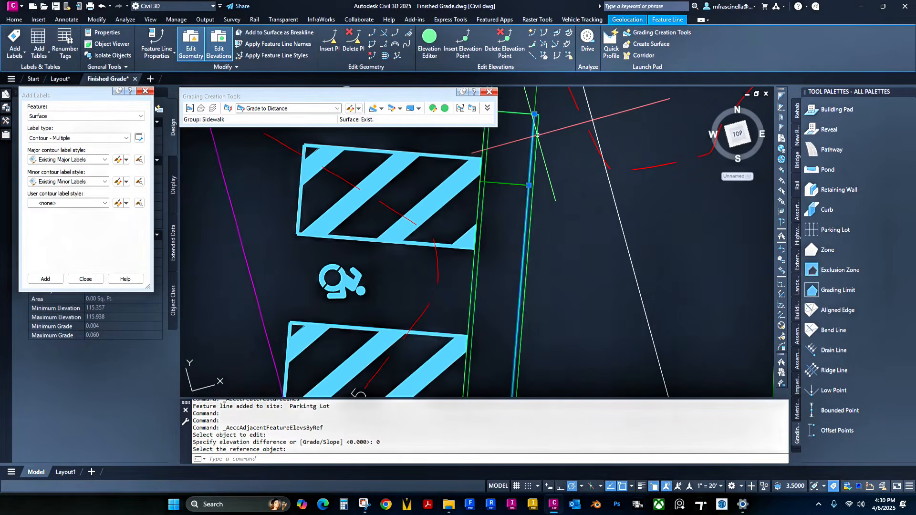
pyautogui.click(536, 135)
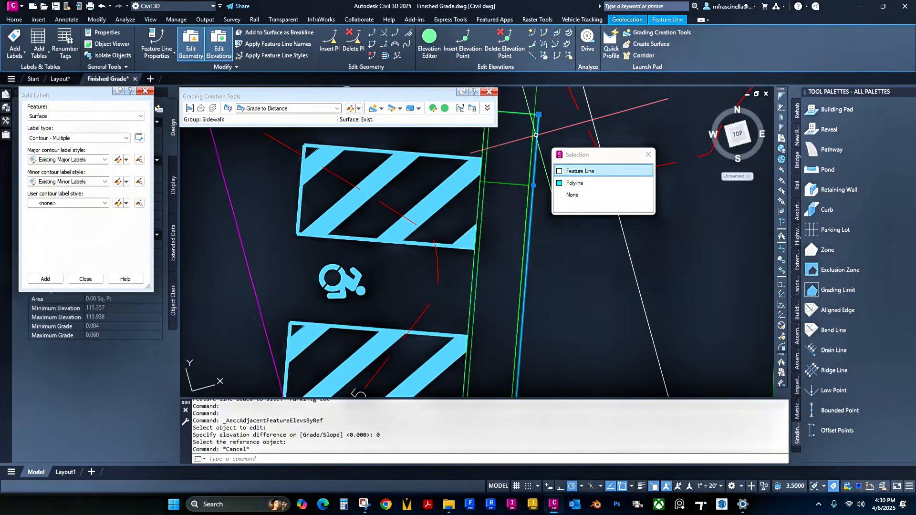
pyautogui.click(558, 33)
pyautogui.click(539, 115)
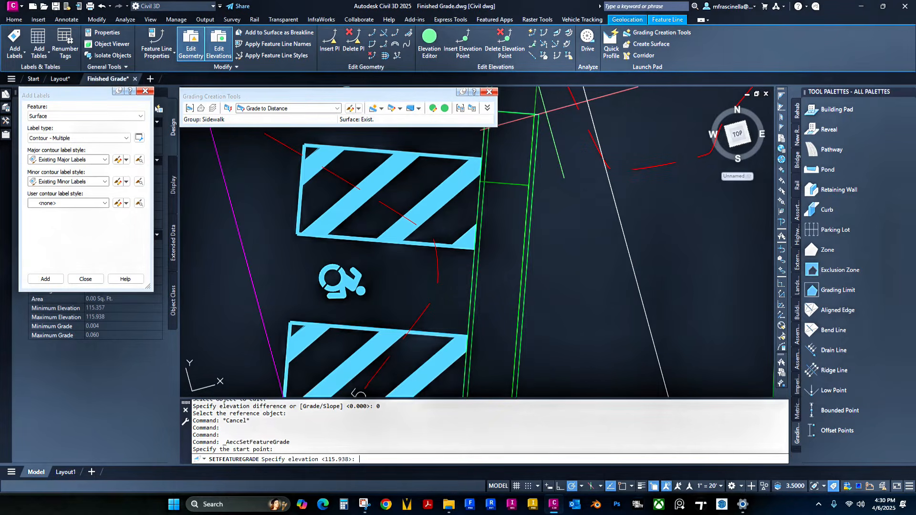
pyautogui.press('Return')
pyautogui.scroll(-2, 513, 260)
pyautogui.click(525, 285)
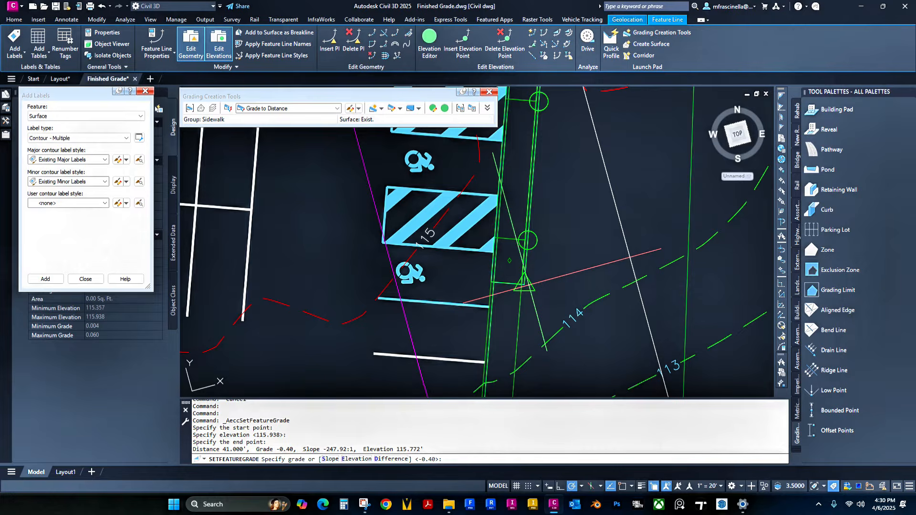
pyautogui.write('d')
pyautogui.press('Return')
pyautogui.press('Return')
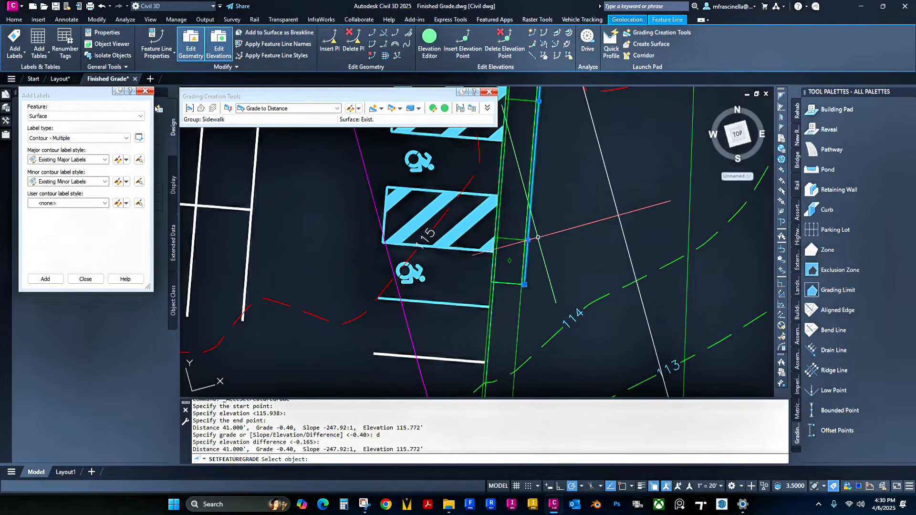
# Step: Add the outermost east feature line to the HC Ramp East surface as a standard breakline
pyautogui.rightClick(557, 209)
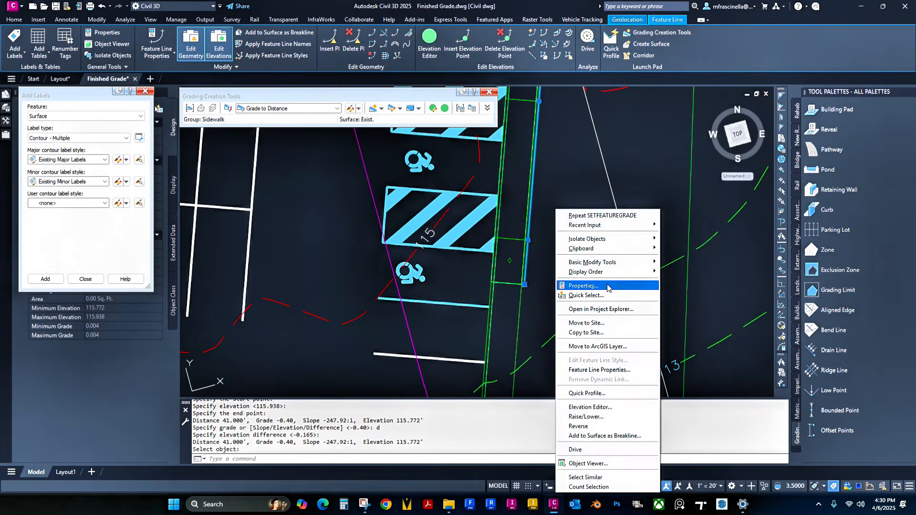
pyautogui.click(642, 436)
pyautogui.click(463, 247)
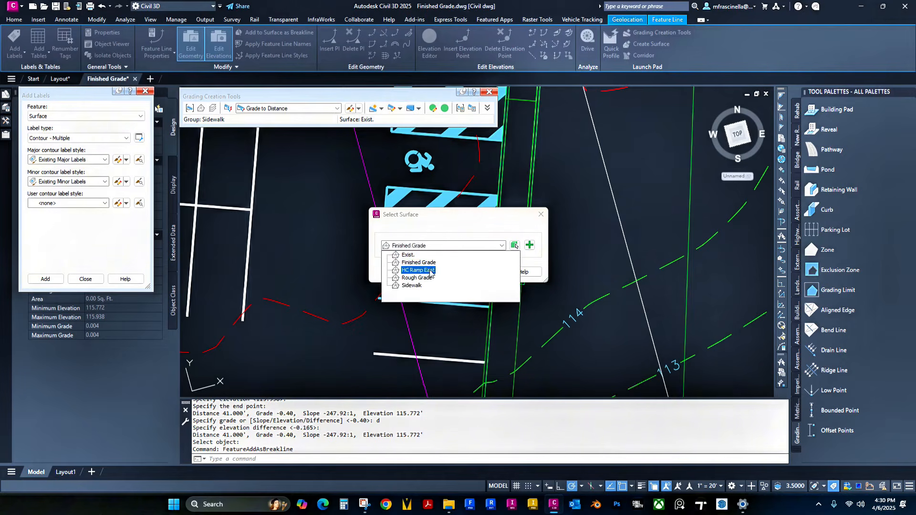
pyautogui.click(416, 270)
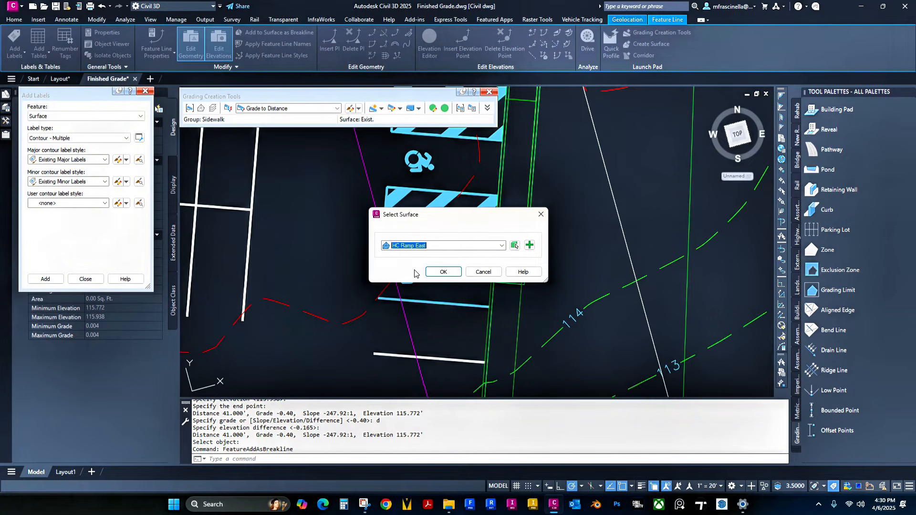
pyautogui.click(445, 274)
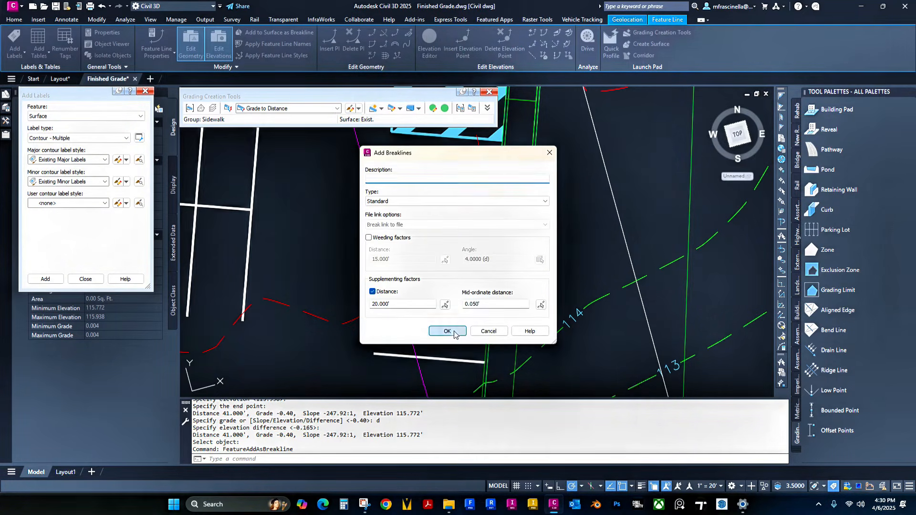
pyautogui.click(454, 333)
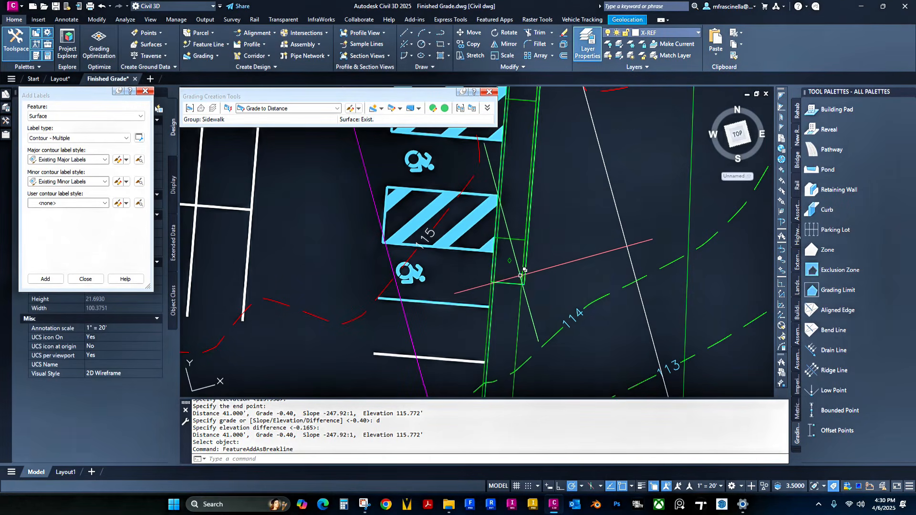
# Step: Inspect the shape of the HC Ramp East surface in 3D with the Object Viewer
pyautogui.click(524, 283)
pyautogui.press('Escape')
pyautogui.click(508, 284)
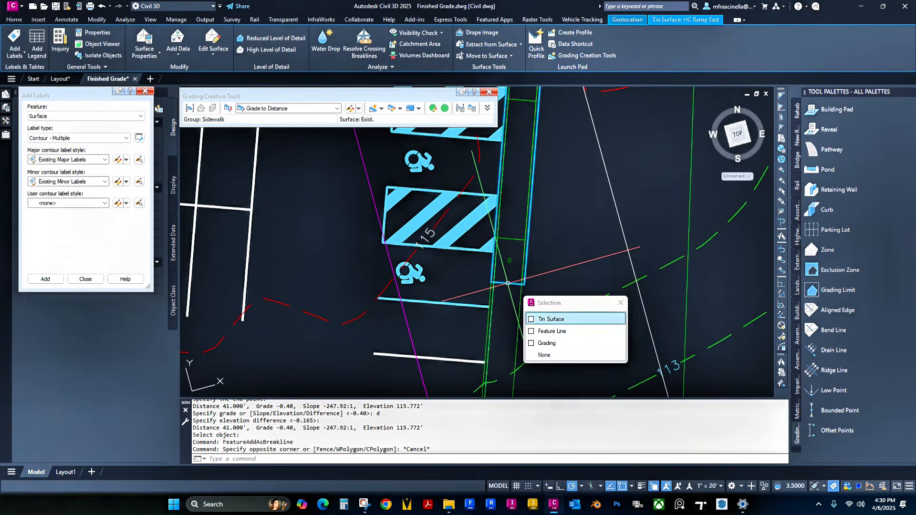
pyautogui.click(551, 320)
pyautogui.rightClick(550, 210)
pyautogui.click(591, 375)
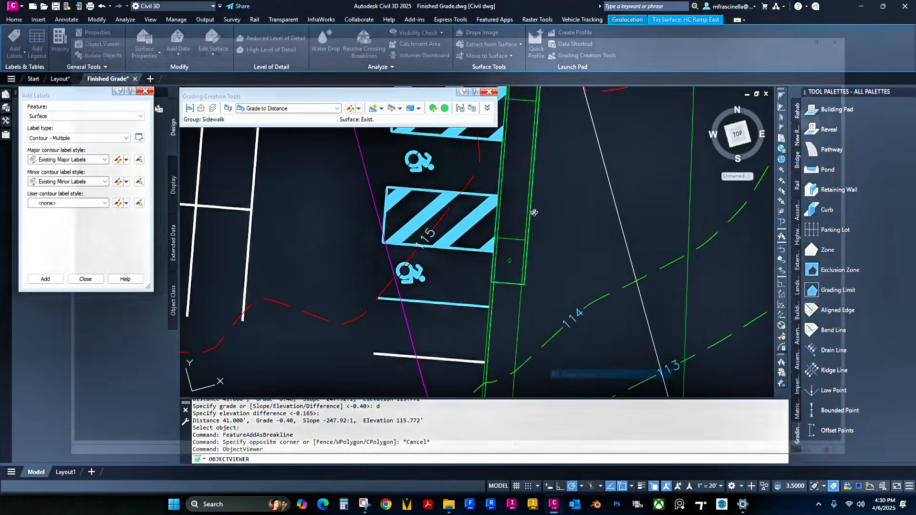
pyautogui.moveTo(560, 221); pyautogui.dragTo(521, 248)
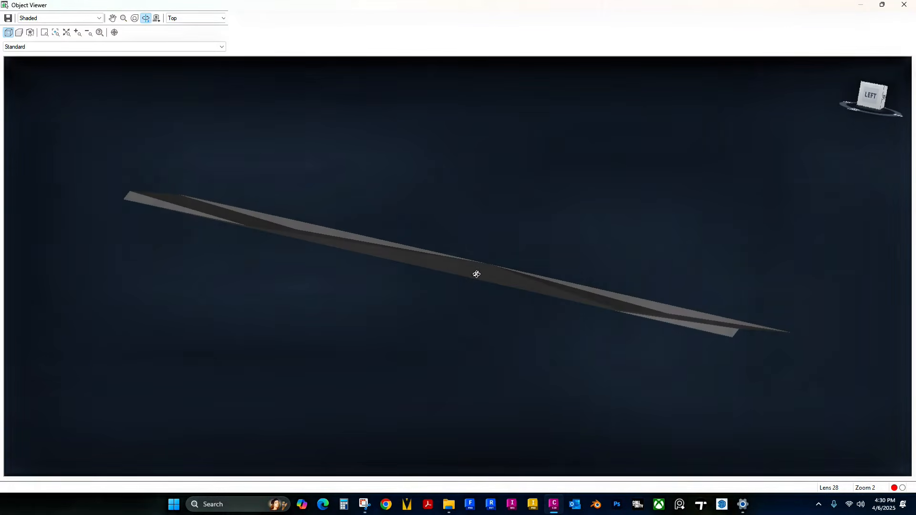
pyautogui.moveTo(477, 274)
pyautogui.mouseDown()
pyautogui.moveTo(481, 262)
pyautogui.moveTo(485, 280)
pyautogui.mouseUp()
pyautogui.press('Escape')
pyautogui.moveTo(542, 189); pyautogui.dragTo(535, 231, button='middle')
pyautogui.click(528, 201)
pyautogui.click(521, 142)
pyautogui.press('Escape')
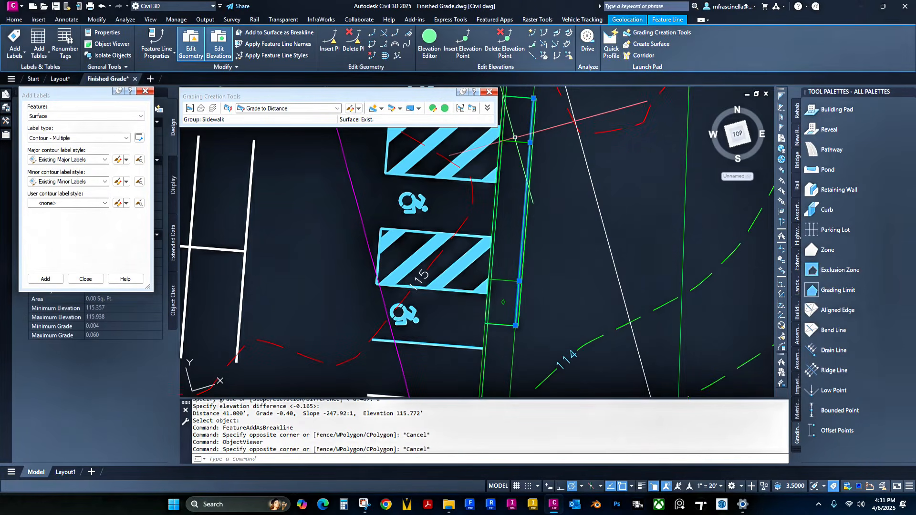
pyautogui.click(504, 147)
pyautogui.press('Escape')
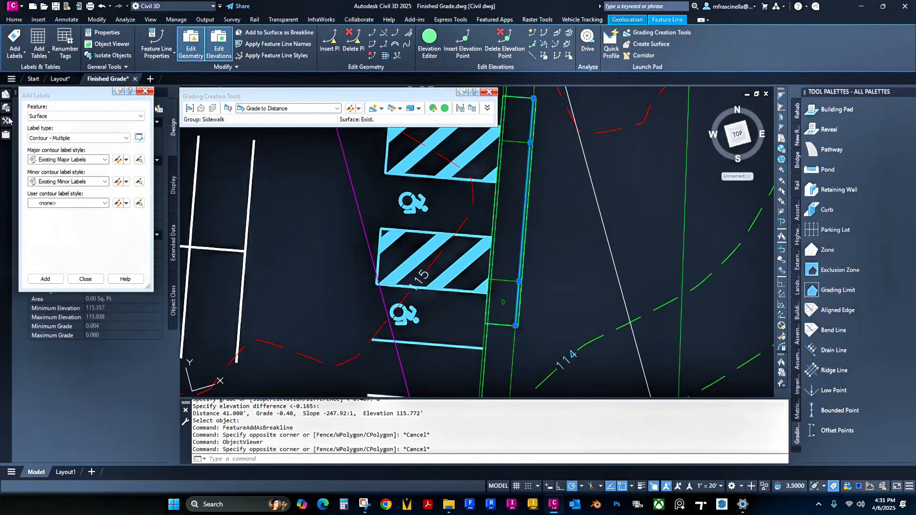
# Step: Edit the HC Ramp East surface's Border Only style to display points and triangles in plan view
pyautogui.click(7, 121)
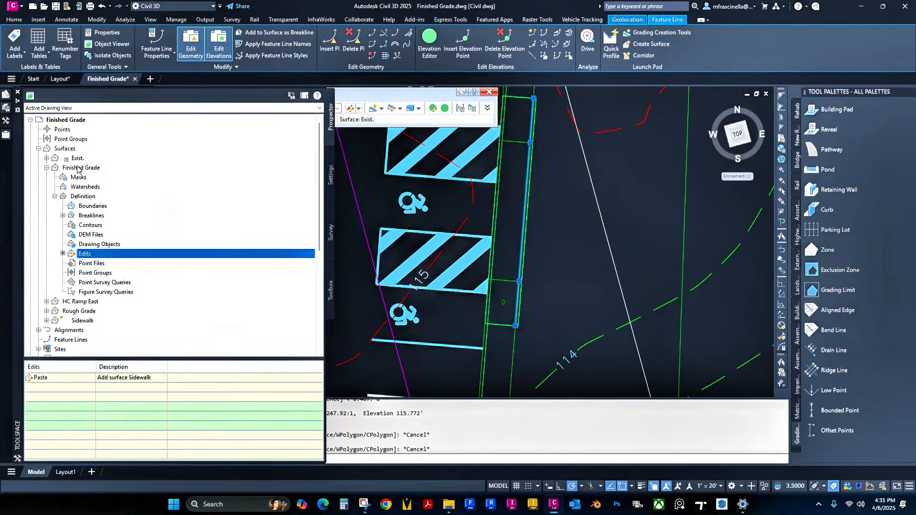
pyautogui.doubleClick(77, 167)
pyautogui.click(80, 178)
pyautogui.click(48, 178)
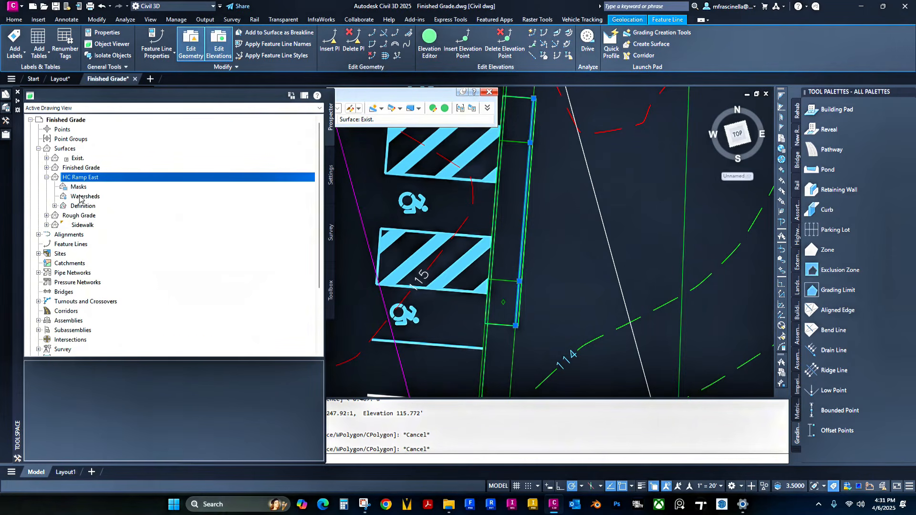
pyautogui.rightClick(80, 178)
pyautogui.click(119, 191)
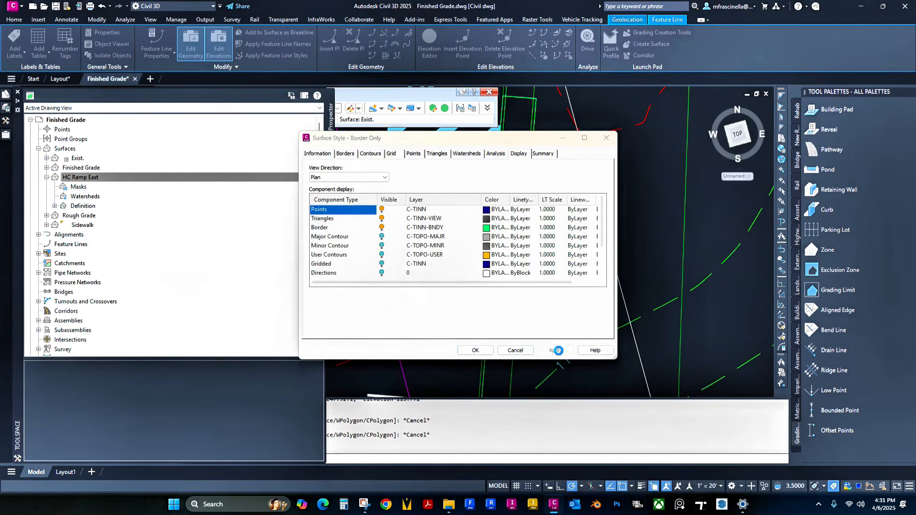
pyautogui.click(475, 351)
# Step: Add the inner feature line along the ramp's east edge to the HC Ramp East surface as a standard breakline with a 20.000' supplementing distance
pyautogui.scroll(5, 556, 224)
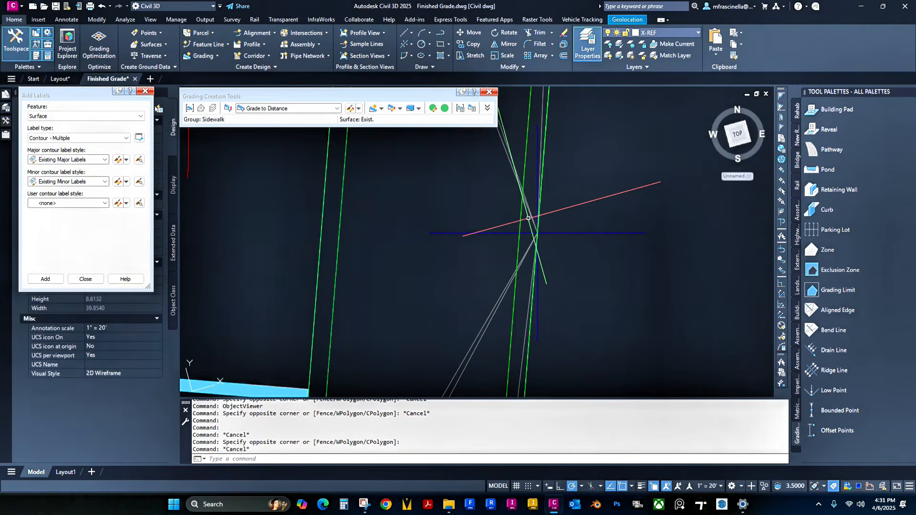
pyautogui.click(528, 218)
pyautogui.press('Escape')
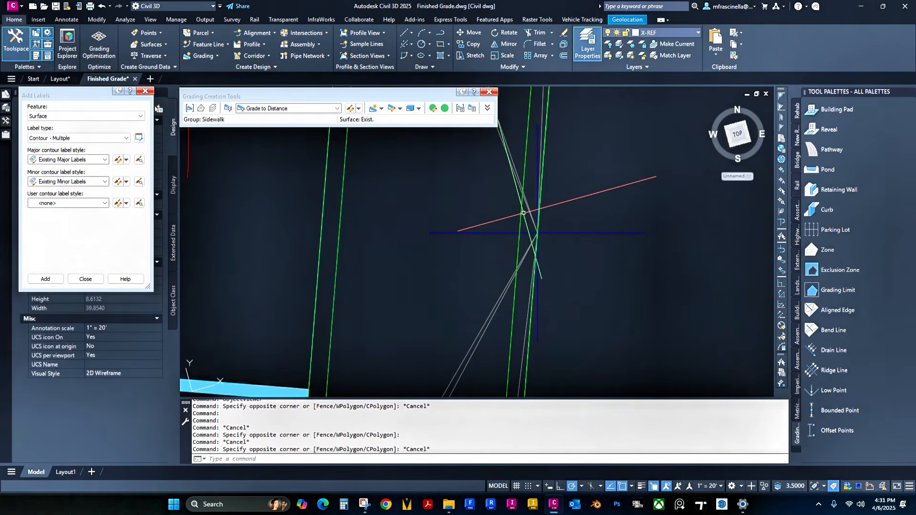
pyautogui.click(522, 208)
pyautogui.scroll(-2, 535, 207)
pyautogui.moveTo(567, 200); pyautogui.dragTo(572, 200, button='middle')
pyautogui.scroll(5, 577, 230)
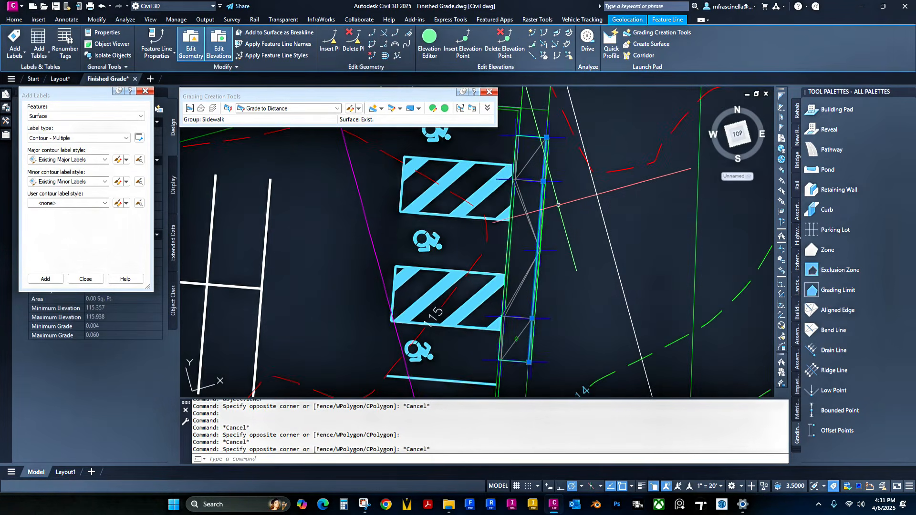
pyautogui.click(539, 226)
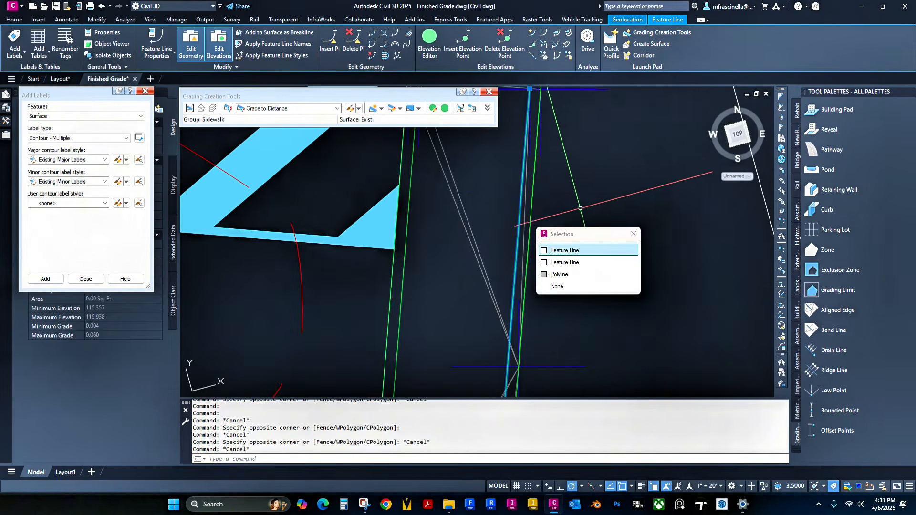
pyautogui.click(565, 250)
pyautogui.rightClick(593, 201)
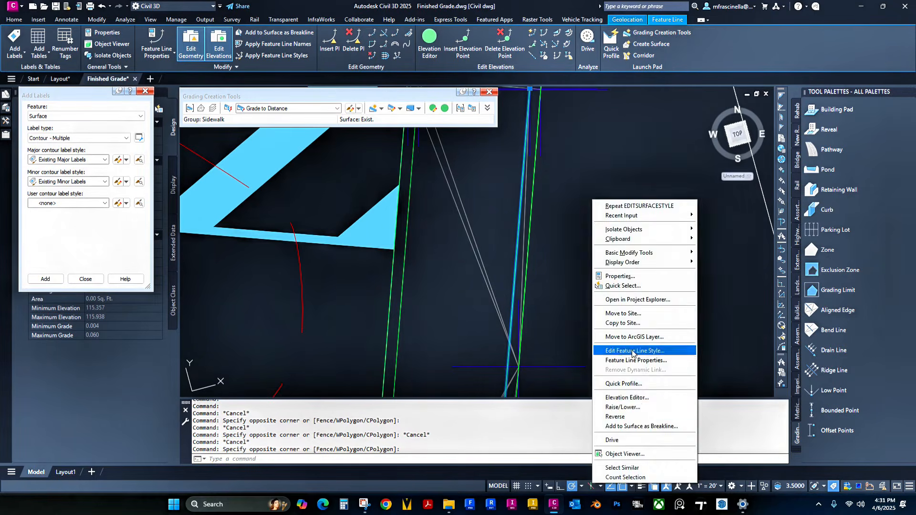
pyautogui.click(640, 427)
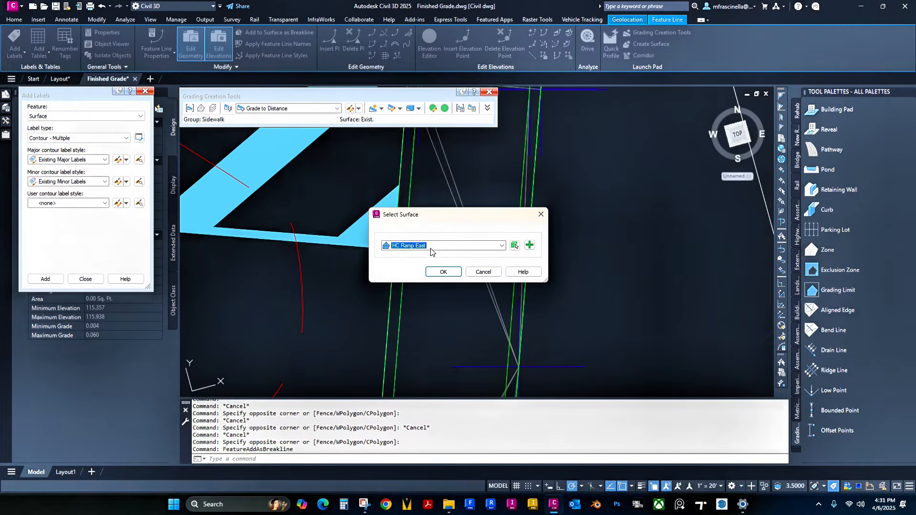
pyautogui.click(444, 272)
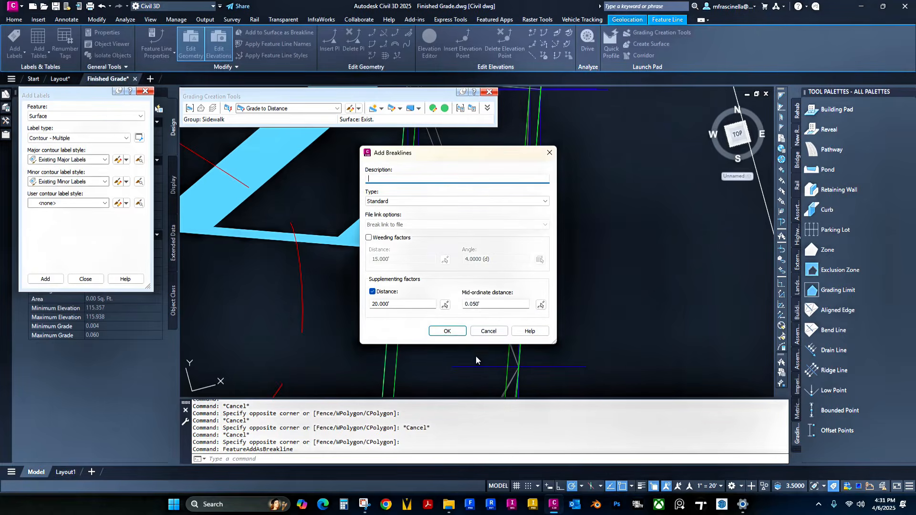
pyautogui.click(448, 332)
# Step: Try to add a surface line to HC Ramp East along its west edge, between the triangulation points beside the two striped aisles
pyautogui.click(512, 193)
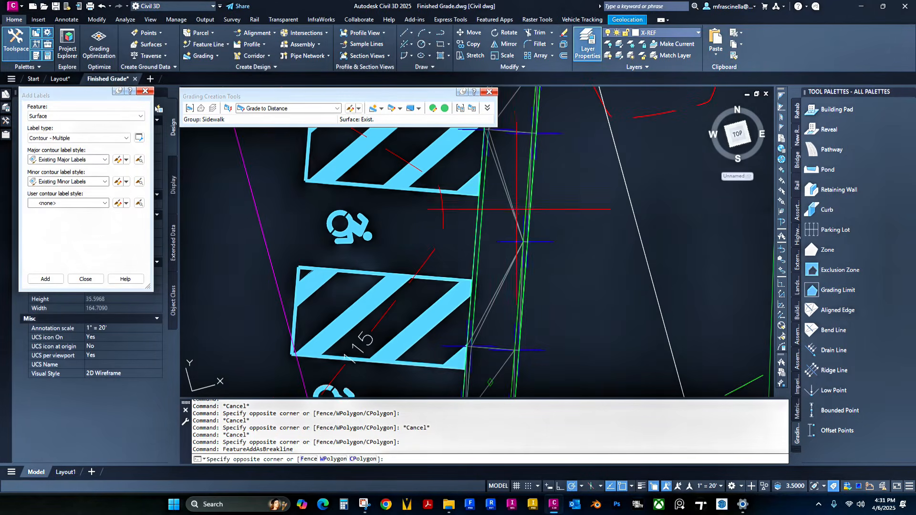
pyautogui.scroll(5, 476, 245)
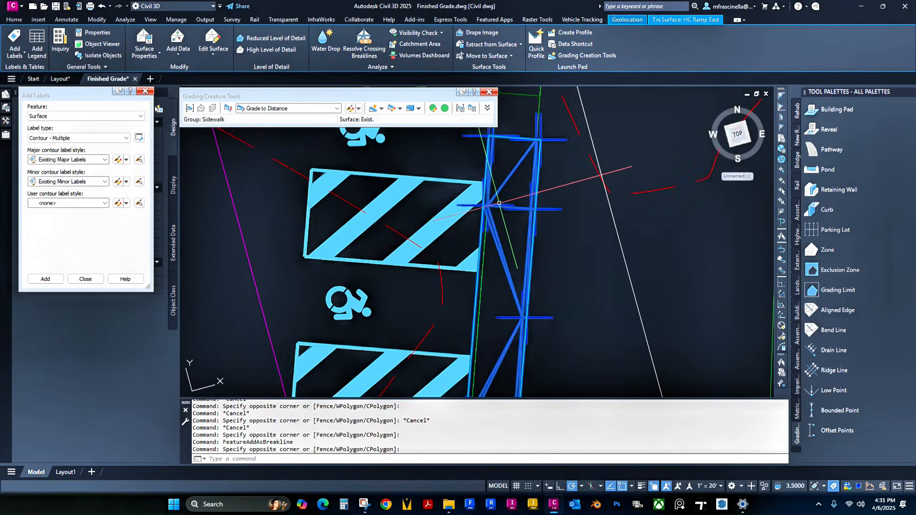
pyautogui.scroll(-2, 473, 250)
pyautogui.moveTo(473, 250); pyautogui.dragTo(471, 143, button='middle')
pyautogui.moveTo(472, 330)
pyautogui.mouseDown(button='middle')
pyautogui.moveTo(454, 207)
pyautogui.moveTo(452, 243)
pyautogui.mouseUp(button='middle')
pyautogui.press('Escape')
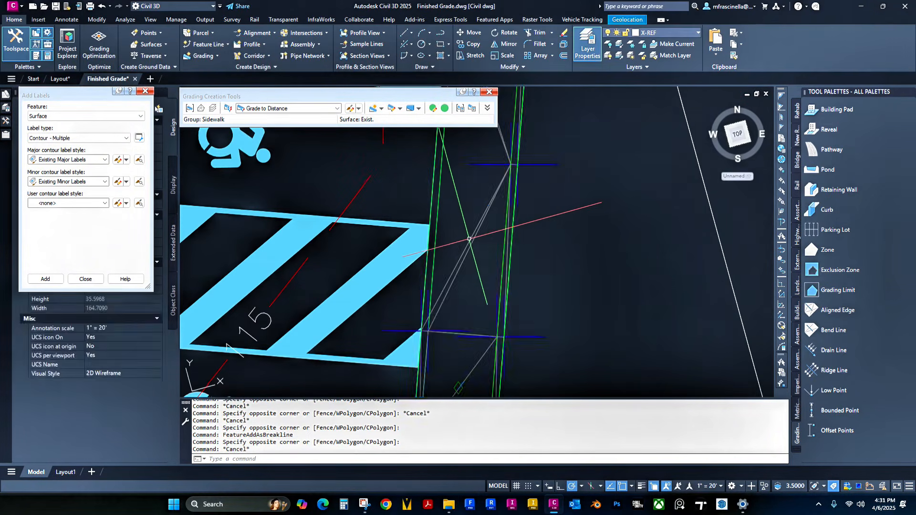
pyautogui.click(471, 234)
pyautogui.click(208, 52)
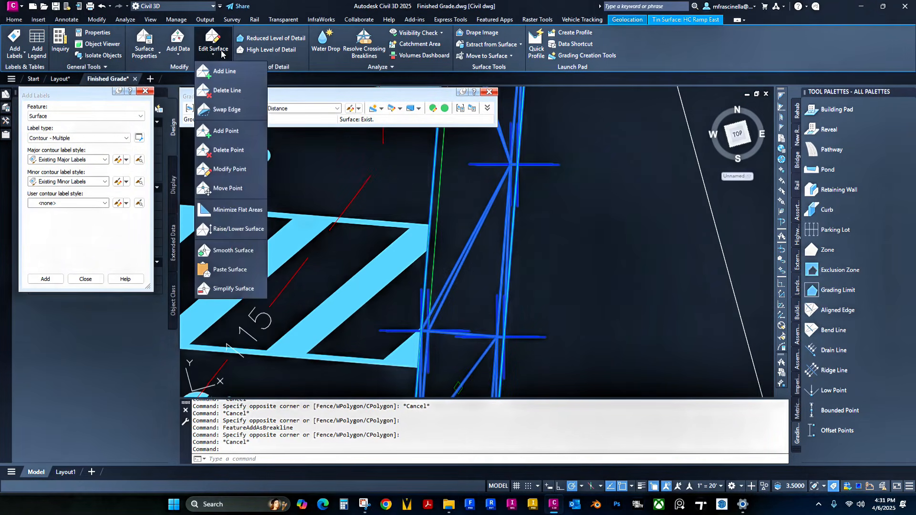
pyautogui.click(223, 65)
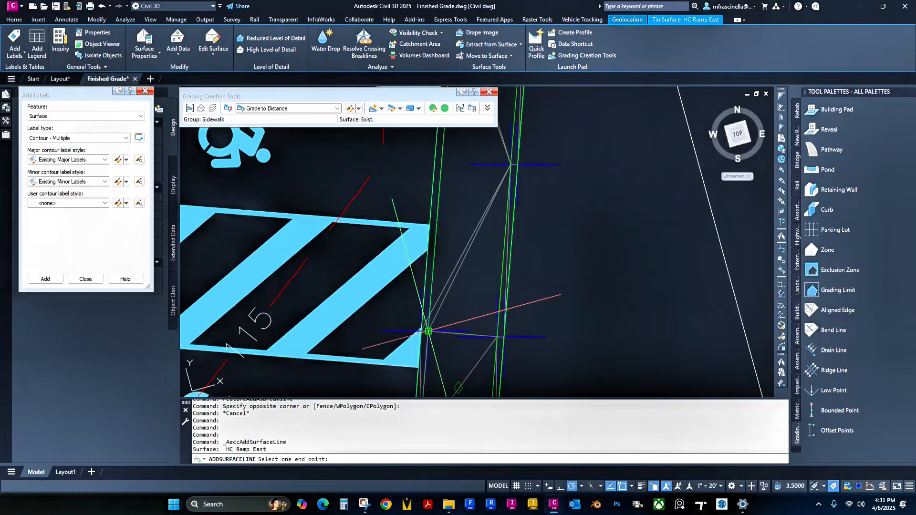
pyautogui.click(428, 331)
pyautogui.moveTo(453, 172); pyautogui.dragTo(452, 250, button='middle')
pyautogui.moveTo(511, 243); pyautogui.dragTo(499, 357, button='middle')
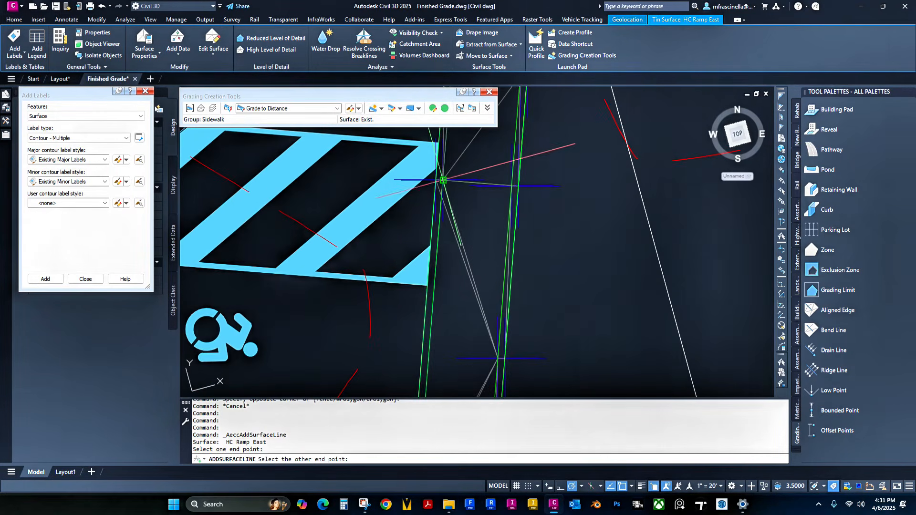
pyautogui.click(443, 180)
pyautogui.click(466, 270)
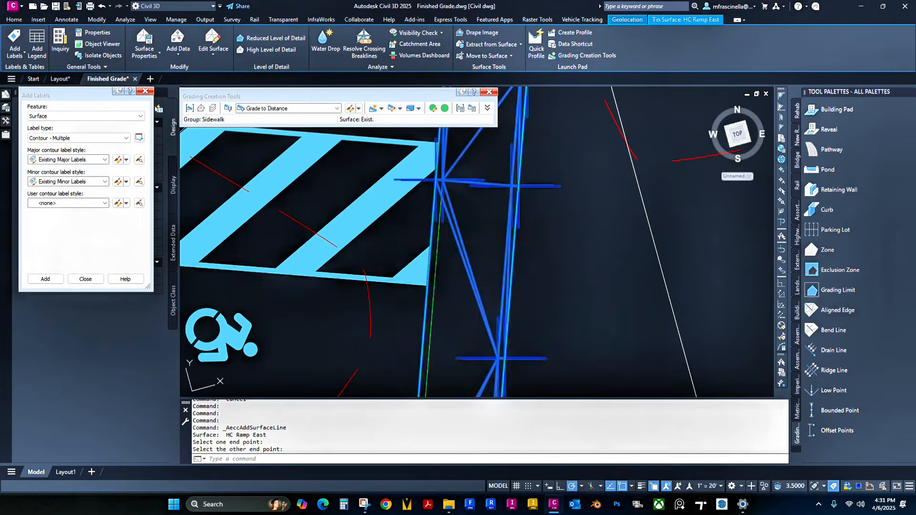
# Step: Swap the two diagonal triangle edges that cross the west edge line of HC Ramp East, north and south of the ramp's midpoint
pyautogui.rightClick(452, 248)
pyautogui.click(452, 215)
pyautogui.click(212, 50)
pyautogui.click(229, 128)
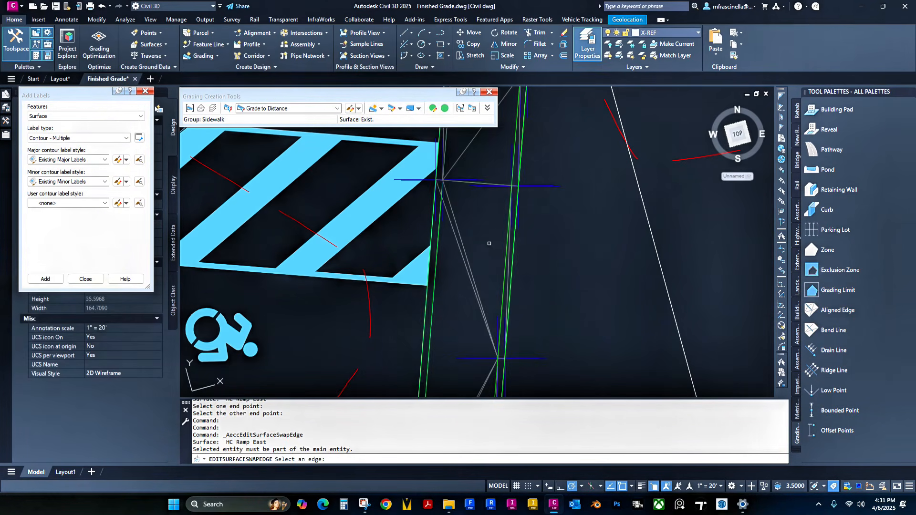
pyautogui.click(451, 219)
pyautogui.moveTo(445, 320); pyautogui.dragTo(450, 215, button='middle')
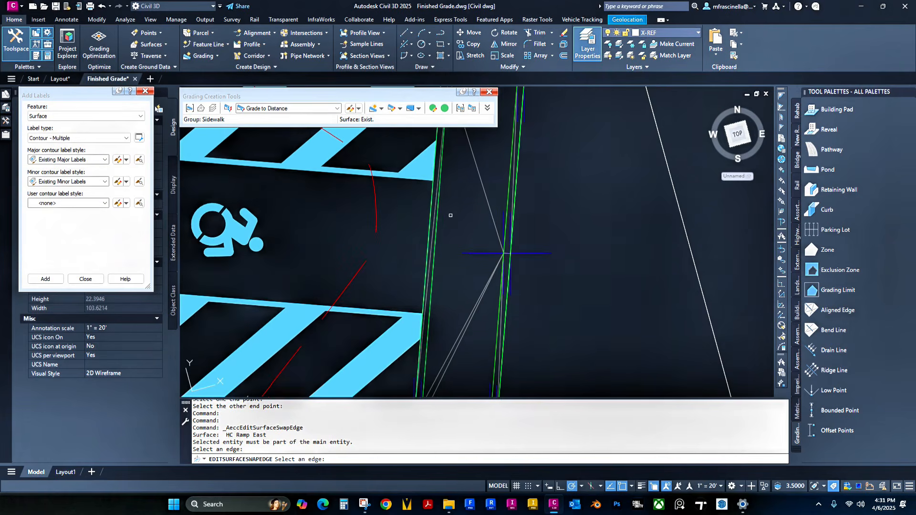
pyautogui.click(466, 322)
pyautogui.press('Return')
# Step: Examine the triangulation along the full length of the HC Ramp East surface
pyautogui.moveTo(464, 278); pyautogui.dragTo(451, 83, button='middle')
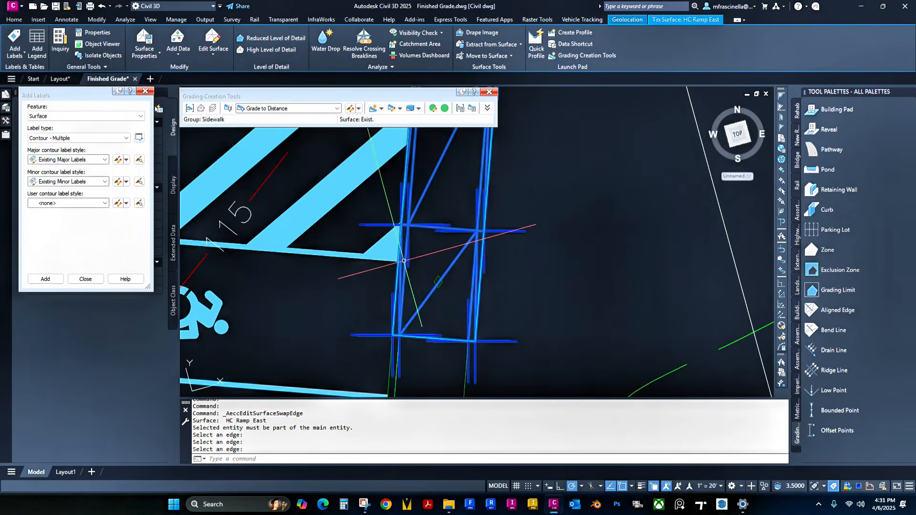
pyautogui.scroll(3, 404, 261)
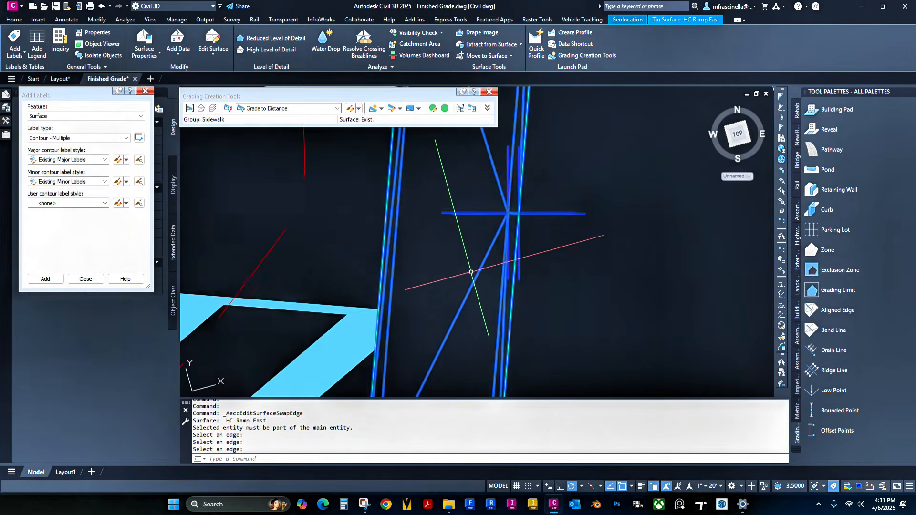
pyautogui.moveTo(475, 187); pyautogui.dragTo(474, 252, button='middle')
pyautogui.scroll(-1, 501, 334)
pyautogui.moveTo(511, 353); pyautogui.dragTo(495, 148, button='middle')
pyautogui.scroll(3, 481, 209)
pyautogui.scroll(-3, 481, 208)
pyautogui.moveTo(480, 205); pyautogui.dragTo(483, 260, button='middle')
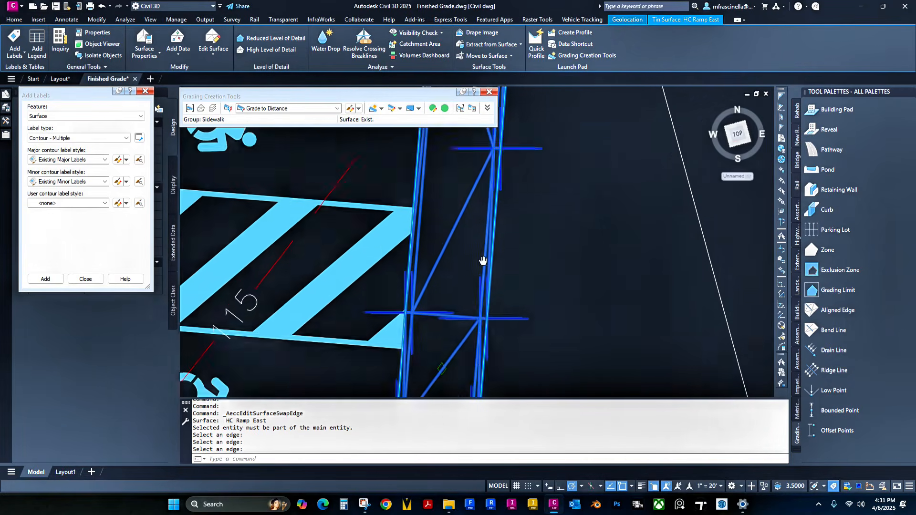
pyautogui.scroll(-3, 484, 261)
# Step: Review the edge-swapped HC Ramp East surface from several angles in the Object Viewer
pyautogui.rightClick(493, 246)
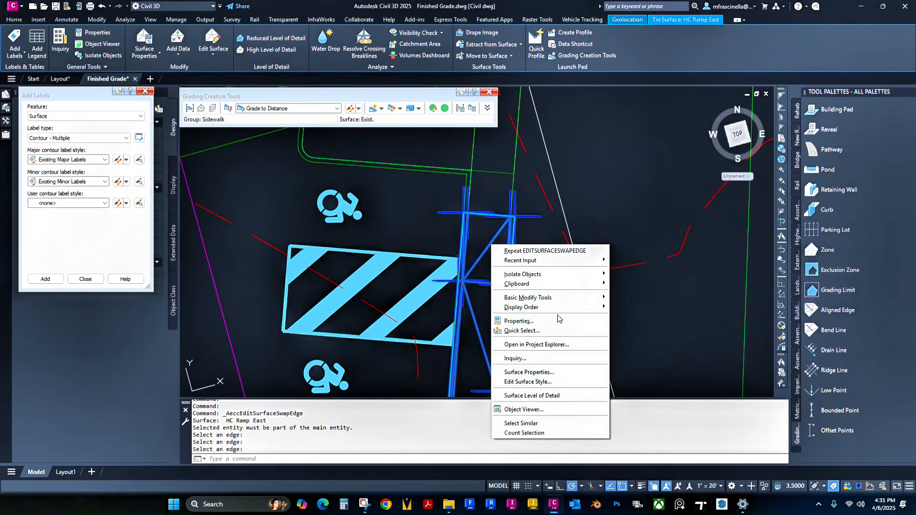
pyautogui.click(540, 407)
pyautogui.moveTo(519, 196); pyautogui.dragTo(521, 258)
pyautogui.scroll(5, 430, 264)
pyautogui.moveTo(454, 258)
pyautogui.mouseDown()
pyautogui.moveTo(568, 278)
pyautogui.moveTo(495, 250)
pyautogui.moveTo(460, 270)
pyautogui.mouseUp()
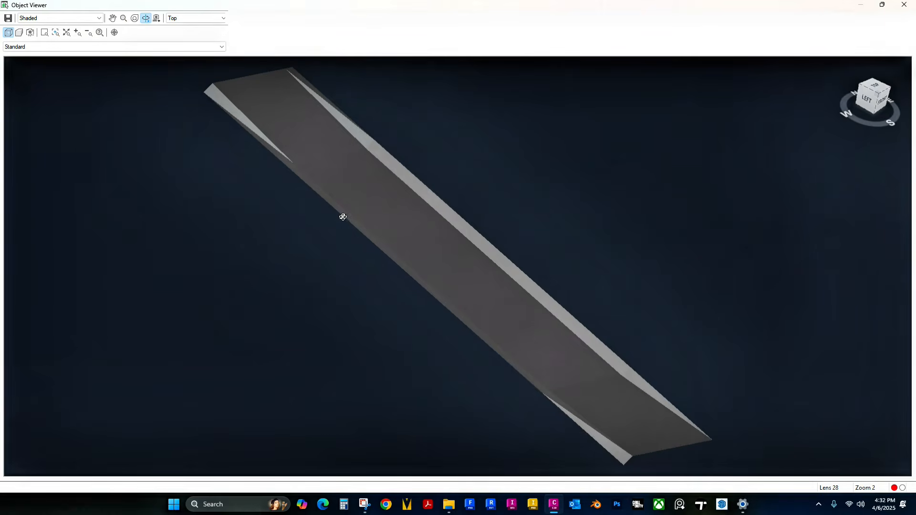
pyautogui.moveTo(460, 331); pyautogui.dragTo(503, 299)
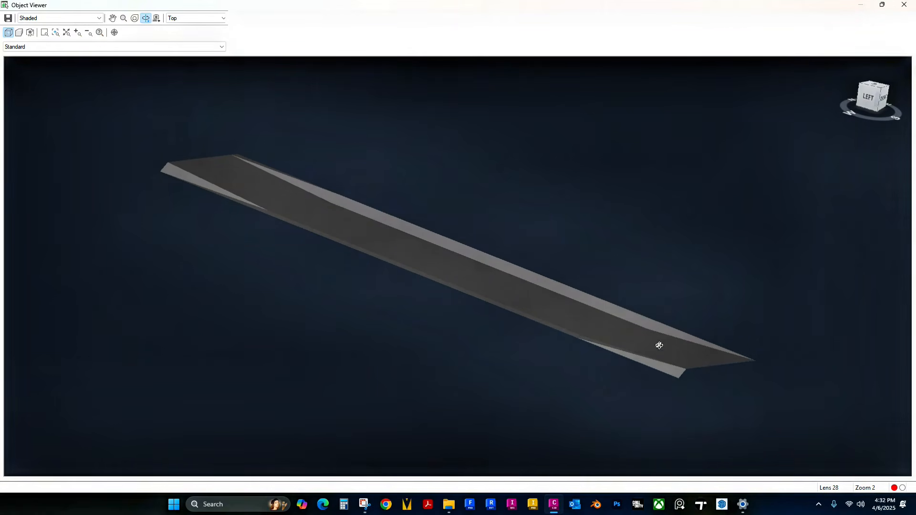
pyautogui.moveTo(659, 346); pyautogui.dragTo(706, 362)
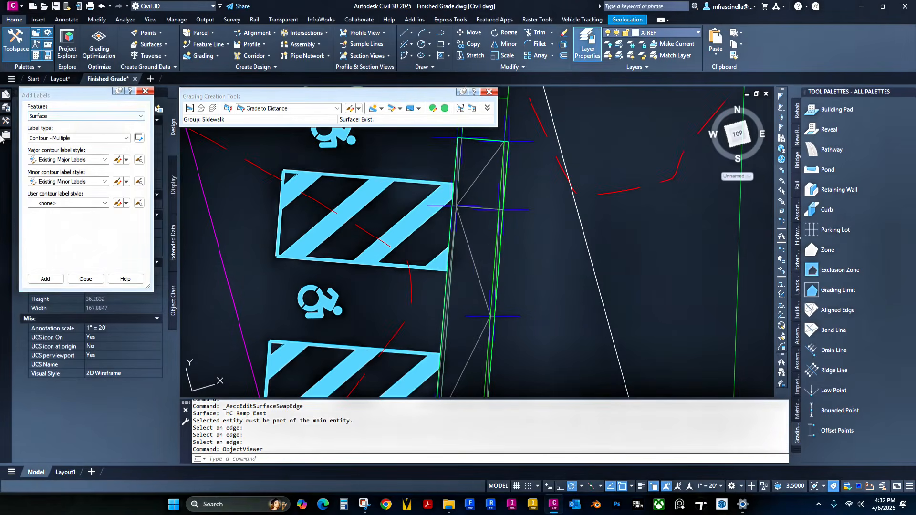
# Step: Change the surface style of HC Ramp East to No Display
pyautogui.moveTo(8, 123)
pyautogui.click(90, 177)
pyautogui.rightClick(89, 178)
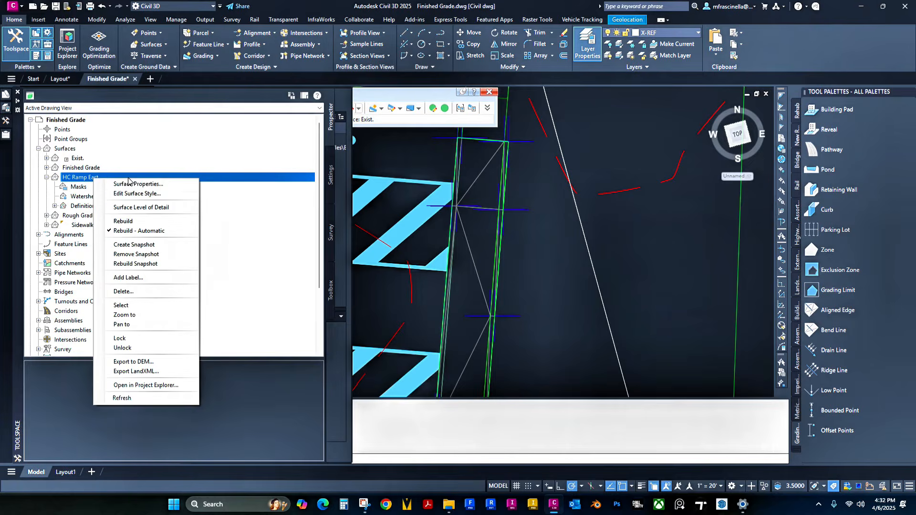
pyautogui.click(119, 182)
pyautogui.click(407, 263)
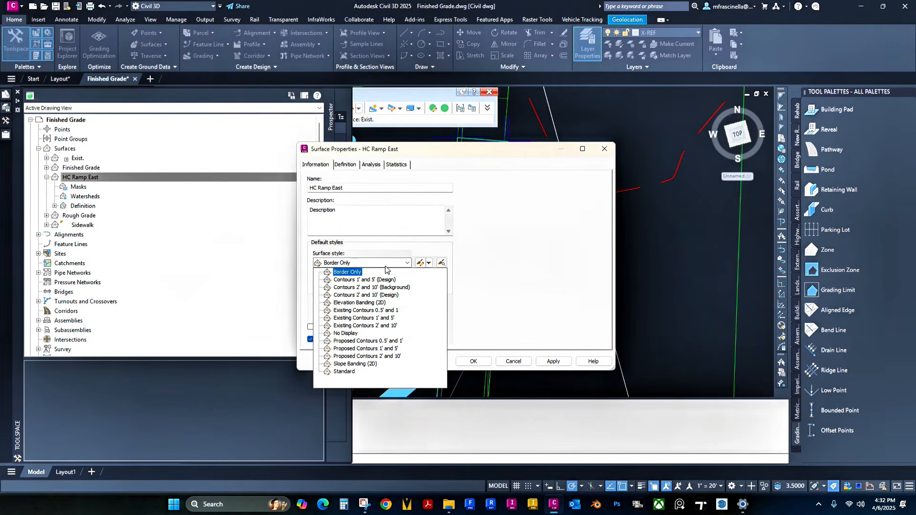
pyautogui.click(344, 338)
pyautogui.click(548, 363)
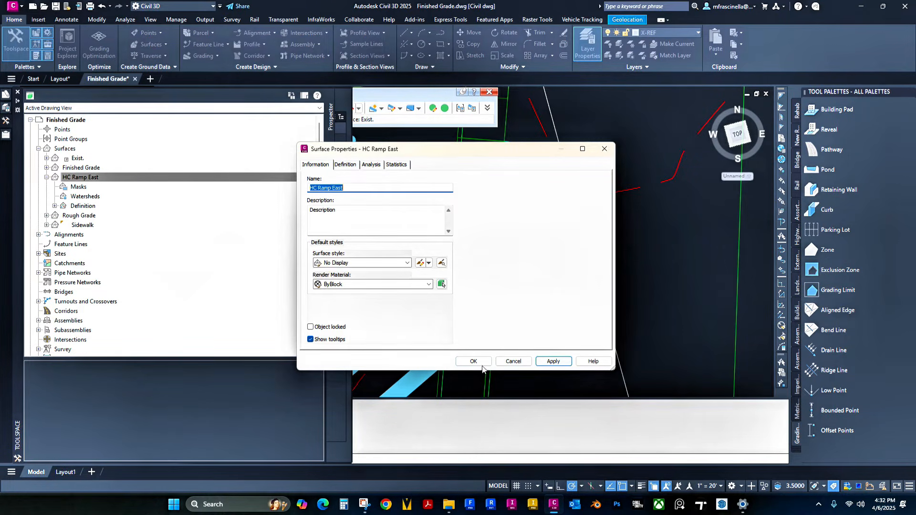
pyautogui.click(474, 364)
pyautogui.scroll(-2, 507, 222)
pyautogui.moveTo(535, 262); pyautogui.dragTo(566, 211, button='middle')
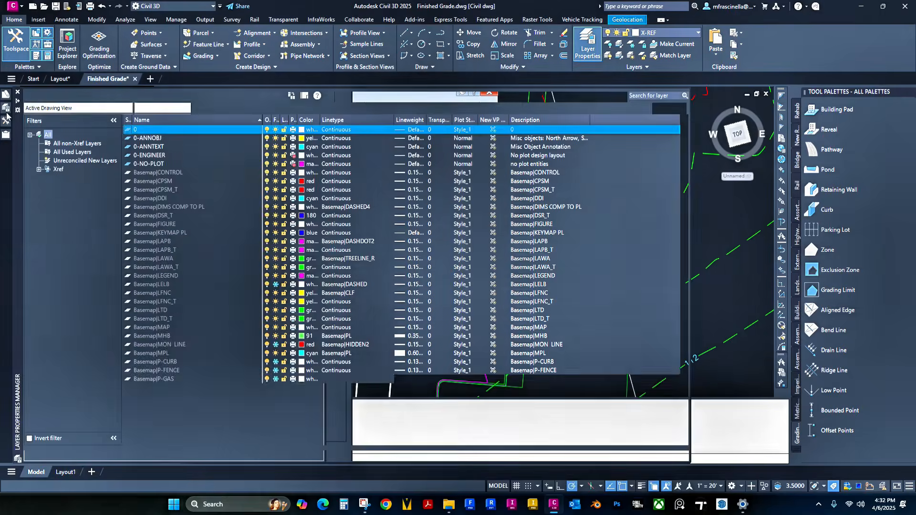
# Step: Paste the HC Ramp East surface into the Finished Grade surface as a definition edit
pyautogui.moveTo(5, 126)
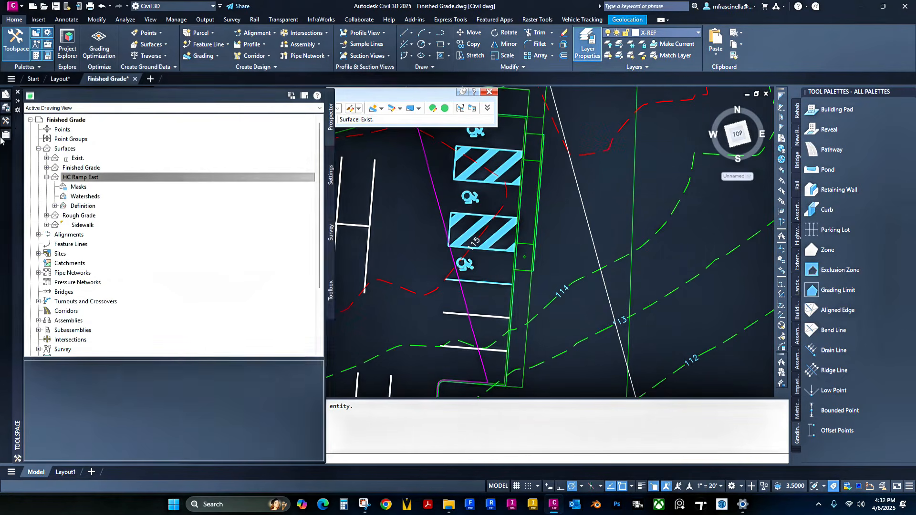
pyautogui.doubleClick(54, 178)
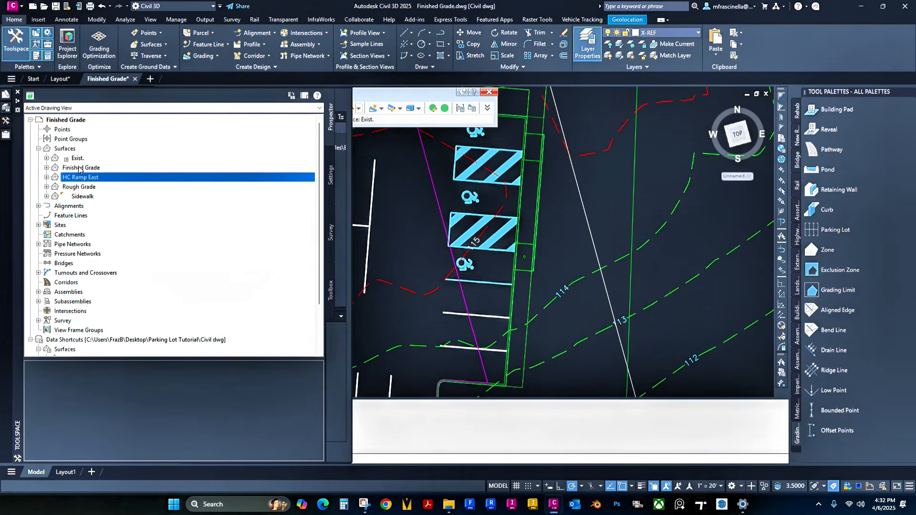
pyautogui.click(80, 168)
pyautogui.click(46, 168)
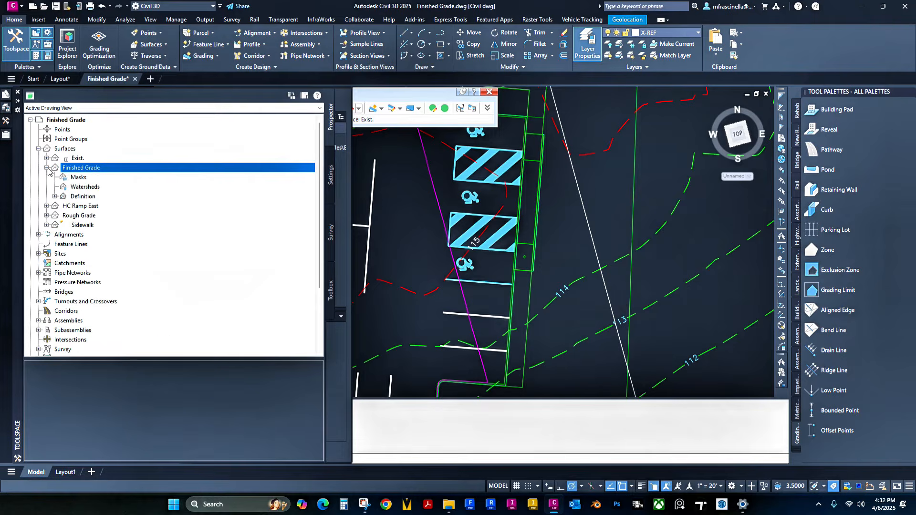
pyautogui.click(54, 197)
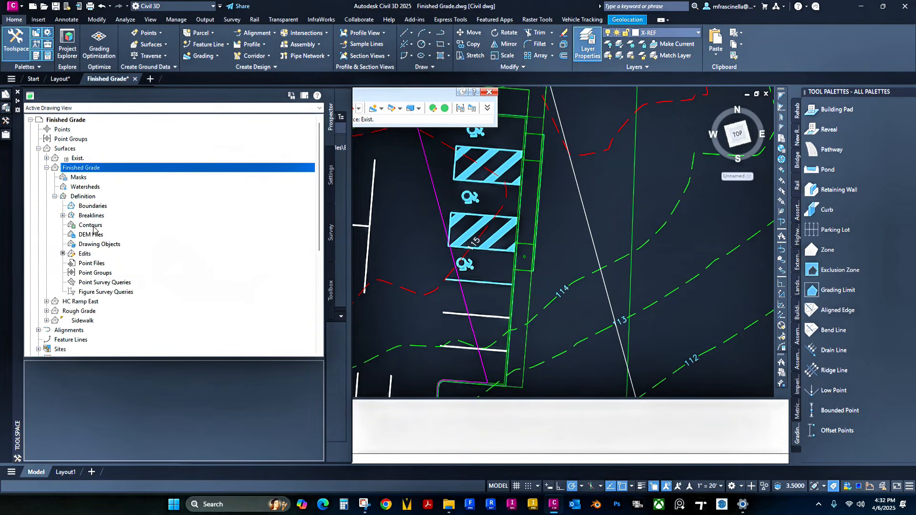
pyautogui.click(85, 255)
pyautogui.rightClick(85, 254)
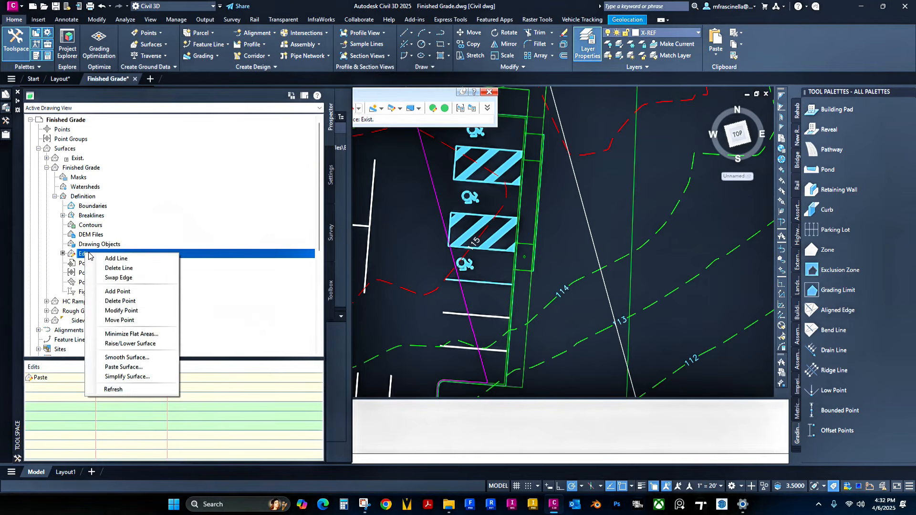
pyautogui.click(118, 368)
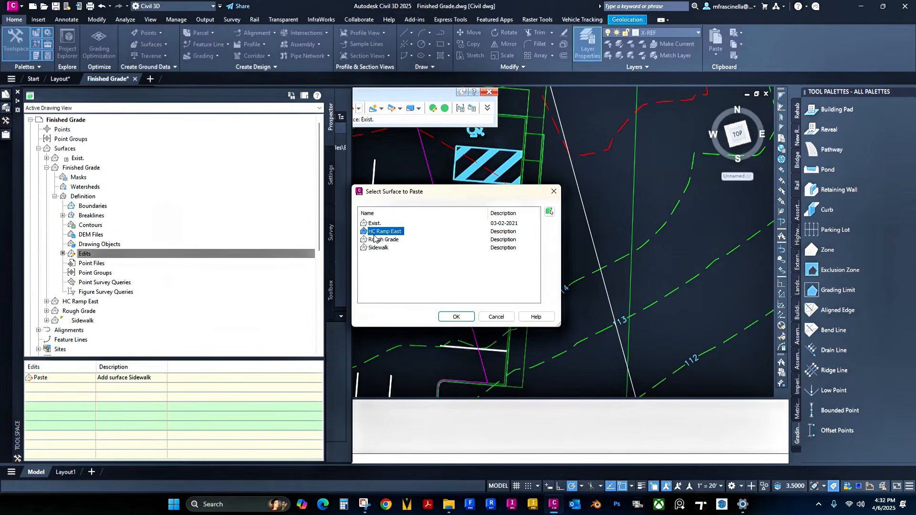
pyautogui.click(457, 317)
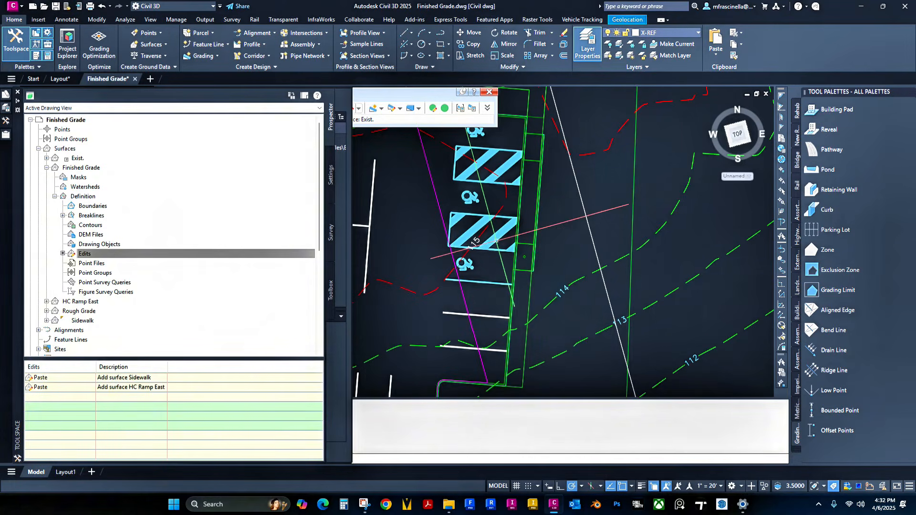
# Step: Review the Finished Grade surface in the Object Viewer, examining the handicap ramp and curb along the east side from several angles
pyautogui.moveTo(497, 241); pyautogui.dragTo(521, 247, button='middle')
pyautogui.click(465, 220)
pyautogui.rightClick(437, 174)
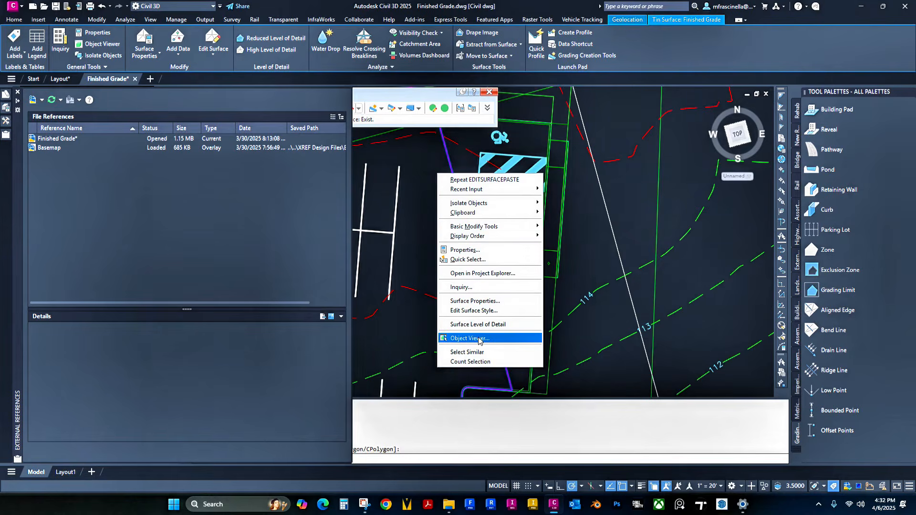
pyautogui.click(470, 339)
pyautogui.moveTo(564, 220)
pyautogui.mouseDown()
pyautogui.moveTo(639, 225)
pyautogui.moveTo(559, 240)
pyautogui.moveTo(561, 170)
pyautogui.mouseUp()
pyautogui.scroll(5, 639, 226)
pyautogui.scroll(5, 545, 175)
pyautogui.moveTo(532, 178); pyautogui.dragTo(482, 282, button='middle')
pyautogui.moveTo(487, 284); pyautogui.dragTo(502, 226)
pyautogui.scroll(4, 484, 269)
pyautogui.moveTo(560, 244); pyautogui.dragTo(282, 239, button='middle')
pyautogui.scroll(-2, 333, 248)
pyautogui.scroll(-2, 652, 271)
pyautogui.moveTo(651, 299); pyautogui.dragTo(434, 160)
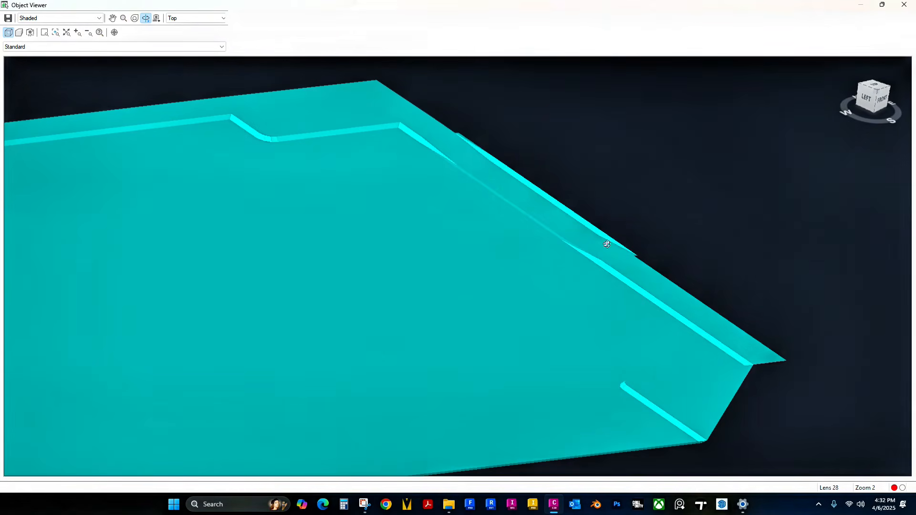
pyautogui.moveTo(474, 233); pyautogui.dragTo(479, 220)
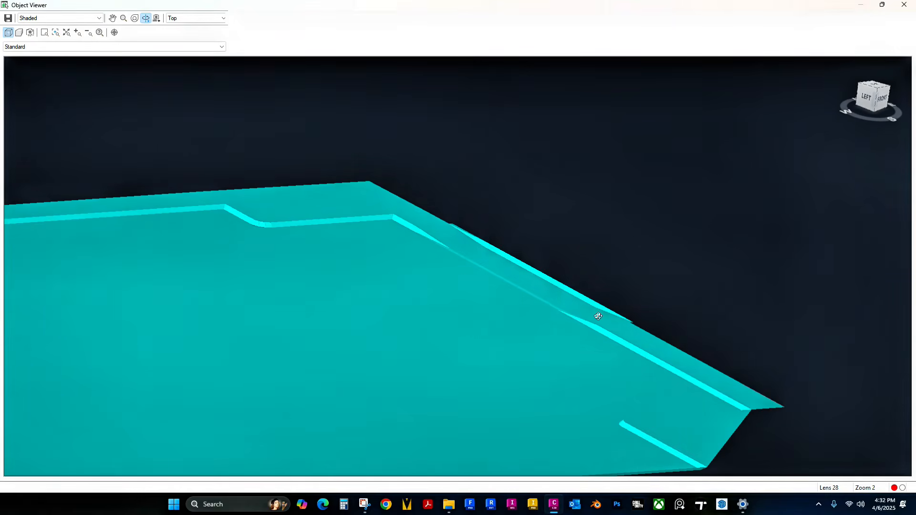
pyautogui.moveTo(598, 316); pyautogui.dragTo(415, 291)
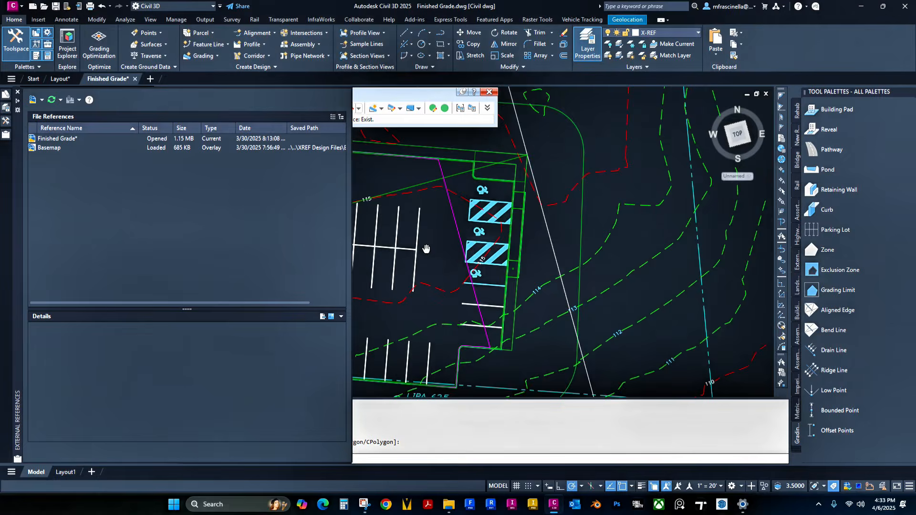
# Step: Examine the closed outer limit line surrounding the parking lot and sidewalk
pyautogui.moveTo(425, 250); pyautogui.dragTo(507, 272, button='middle')
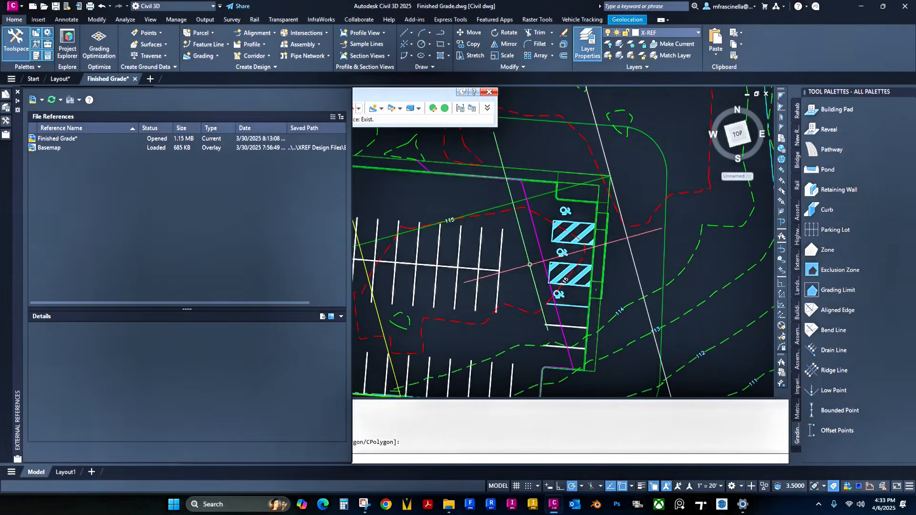
pyautogui.scroll(-2, 487, 196)
pyautogui.moveTo(486, 196)
pyautogui.mouseDown(button='middle')
pyautogui.moveTo(575, 220)
pyautogui.moveTo(620, 206)
pyautogui.moveTo(607, 172)
pyautogui.mouseUp(button='middle')
pyautogui.scroll(-1, 593, 208)
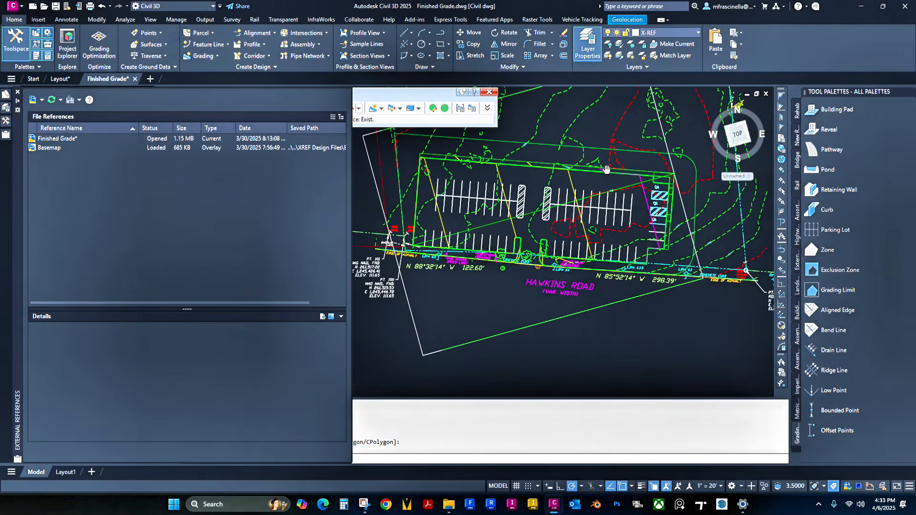
pyautogui.moveTo(626, 233); pyautogui.dragTo(558, 238, button='middle')
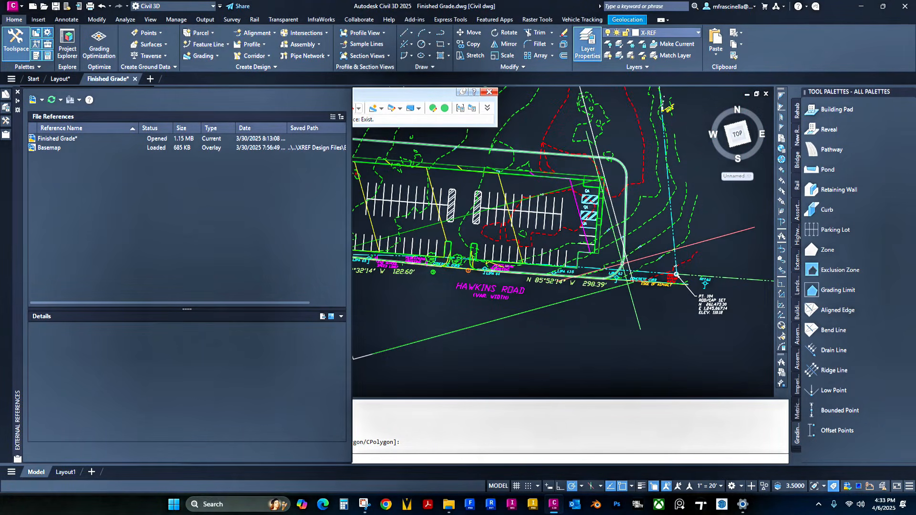
pyautogui.click(623, 263)
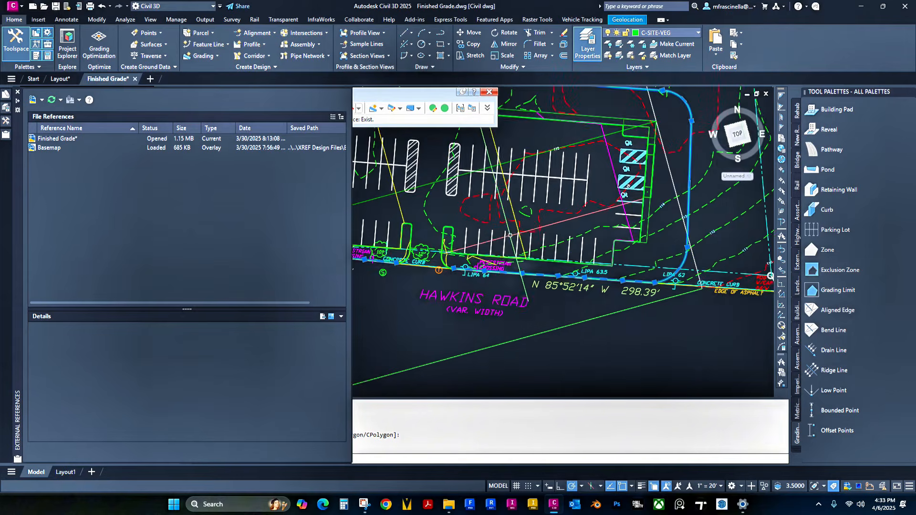
pyautogui.moveTo(677, 276)
pyautogui.mouseDown(button='middle')
pyautogui.moveTo(764, 310)
pyautogui.moveTo(738, 319)
pyautogui.mouseUp(button='middle')
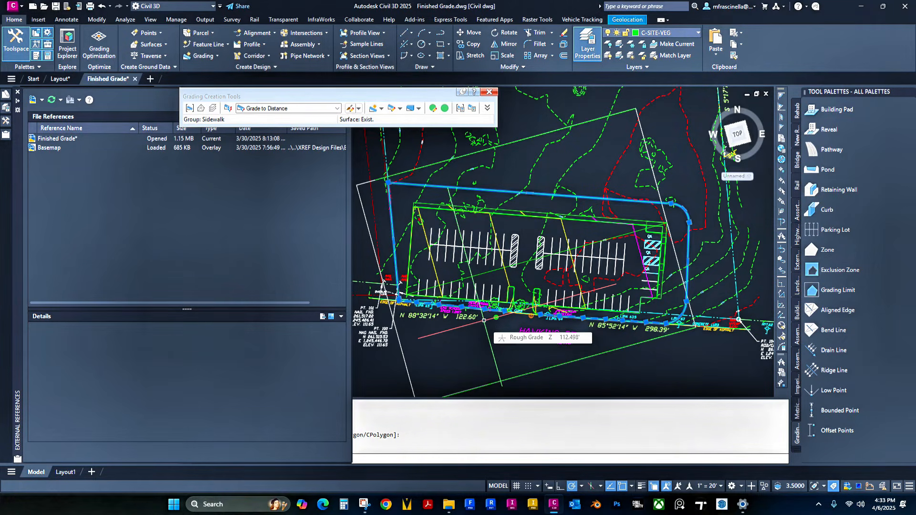
pyautogui.press('Escape')
# Step: Convert the closed outer limit line to a feature line in the Parkintg Lot site on layer C-TOPO-FEAT, erasing the original and assigning elevations
pyautogui.click(211, 44)
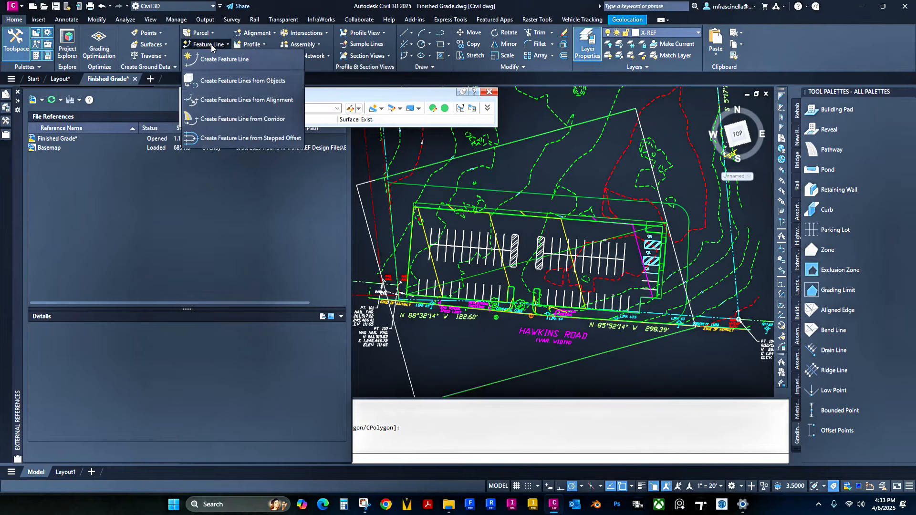
pyautogui.click(225, 82)
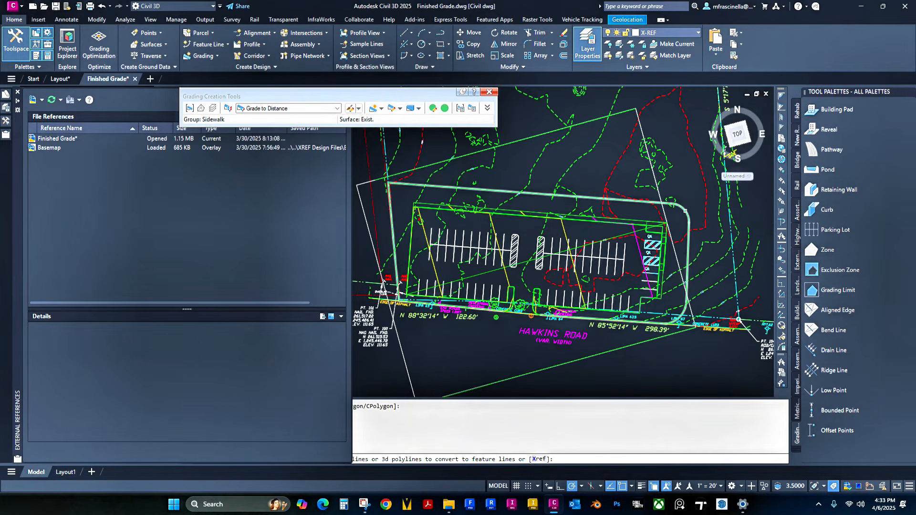
pyautogui.click(685, 211)
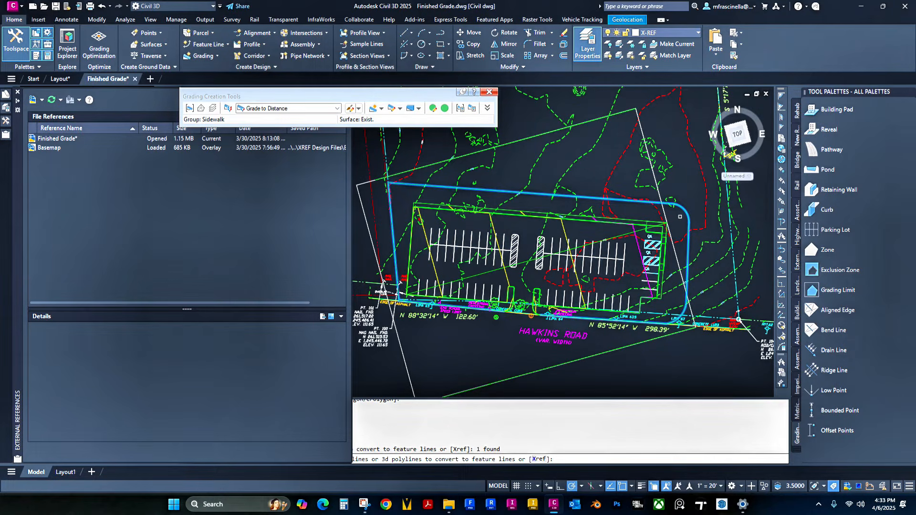
pyautogui.rightClick(681, 217)
pyautogui.click(702, 223)
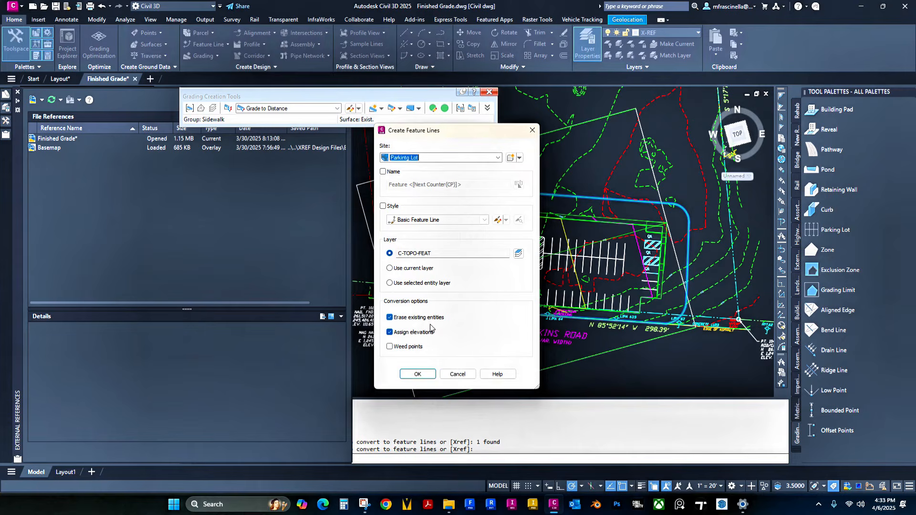
pyautogui.click(418, 375)
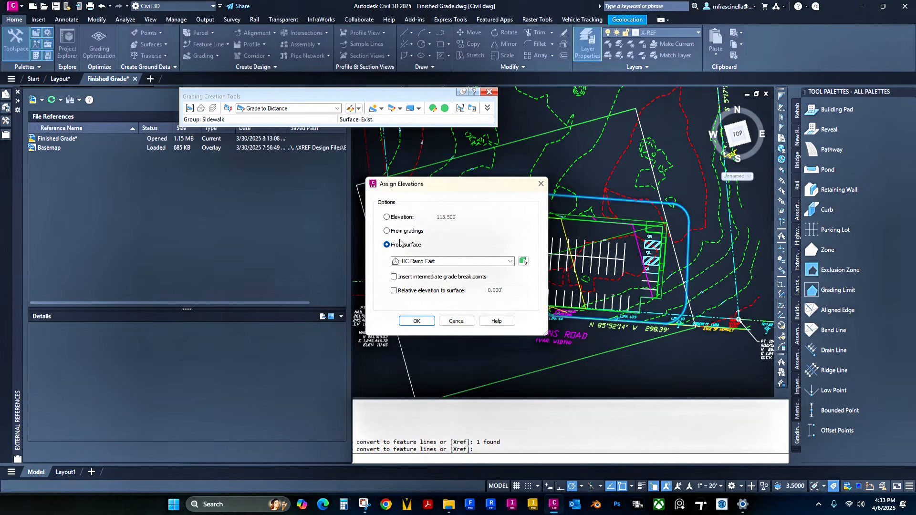
# Step: Assign the feature line's elevations from the Exist. surface with intermediate grade break points and a relative elevation of 0.000'
pyautogui.click(414, 262)
pyautogui.click(416, 270)
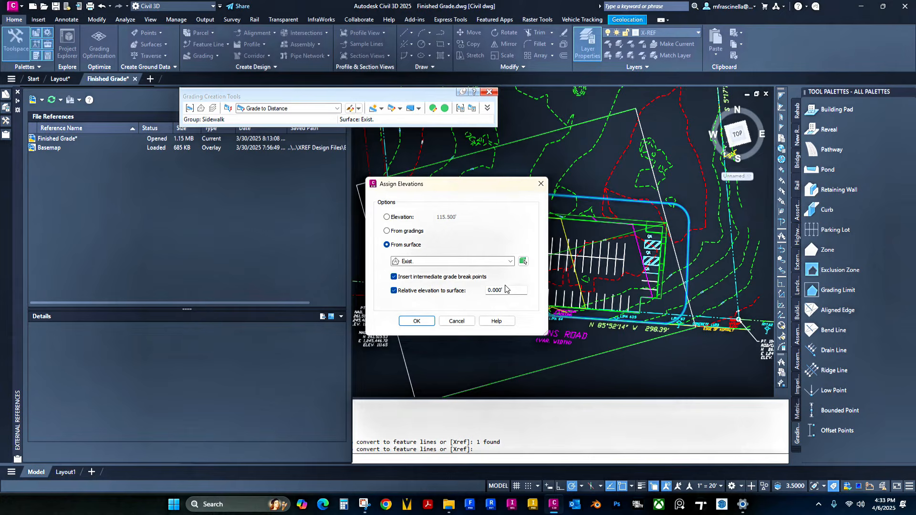
pyautogui.click(417, 322)
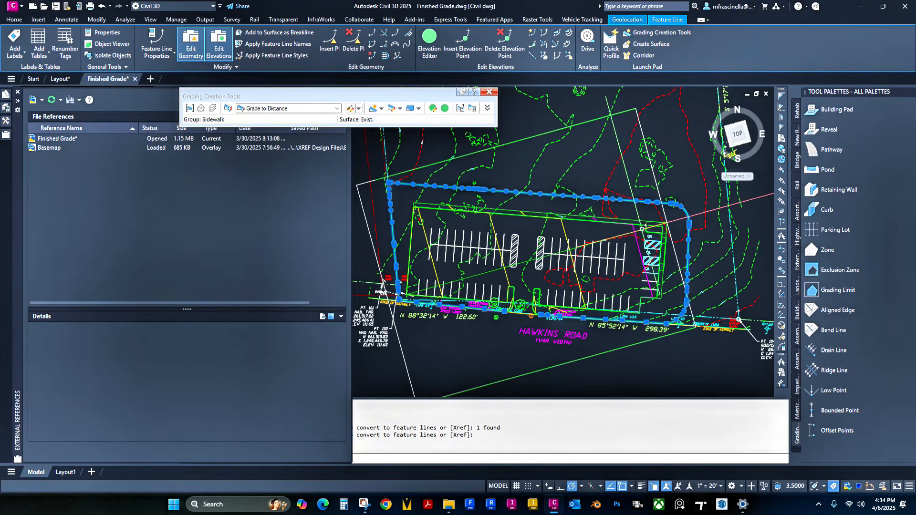
# Step: Add the outer feature line to Finished Grade as a standard breakline with 20' supplementing distance and 0.05' mid-ordinate distance
pyautogui.rightClick(535, 202)
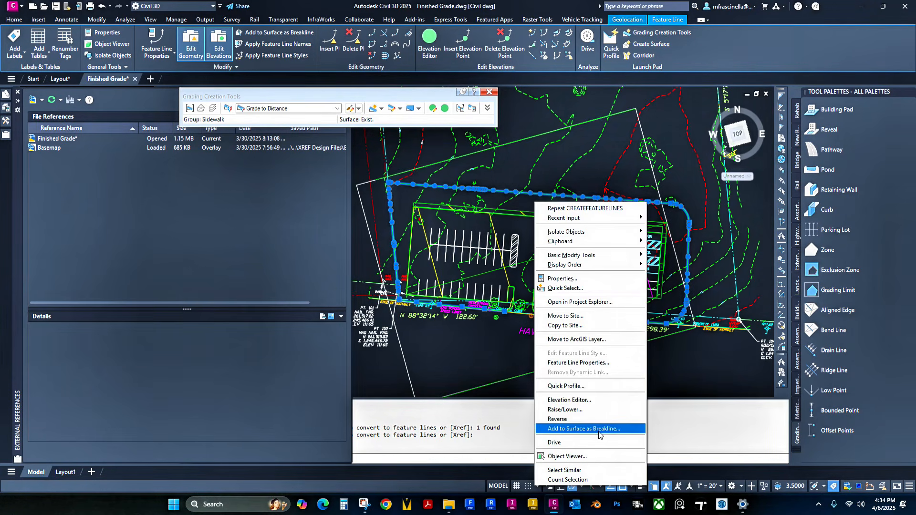
pyautogui.click(599, 430)
pyautogui.click(440, 246)
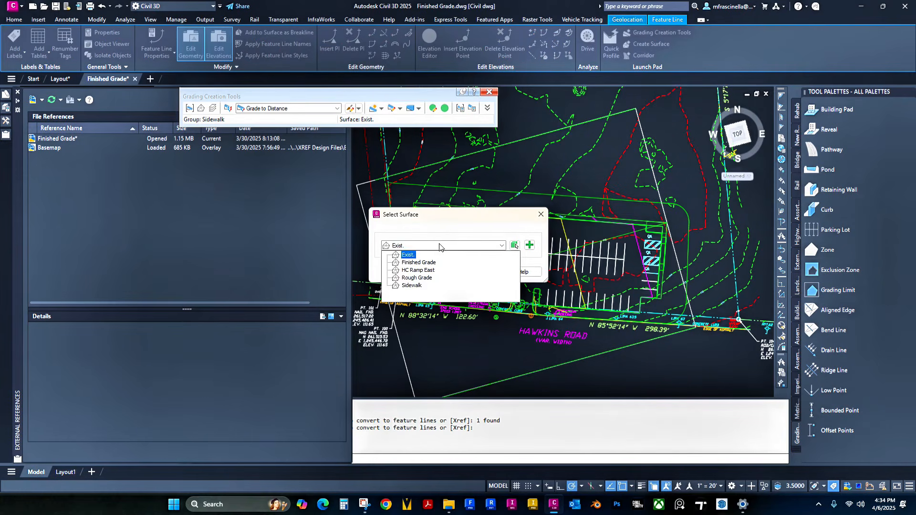
pyautogui.click(412, 263)
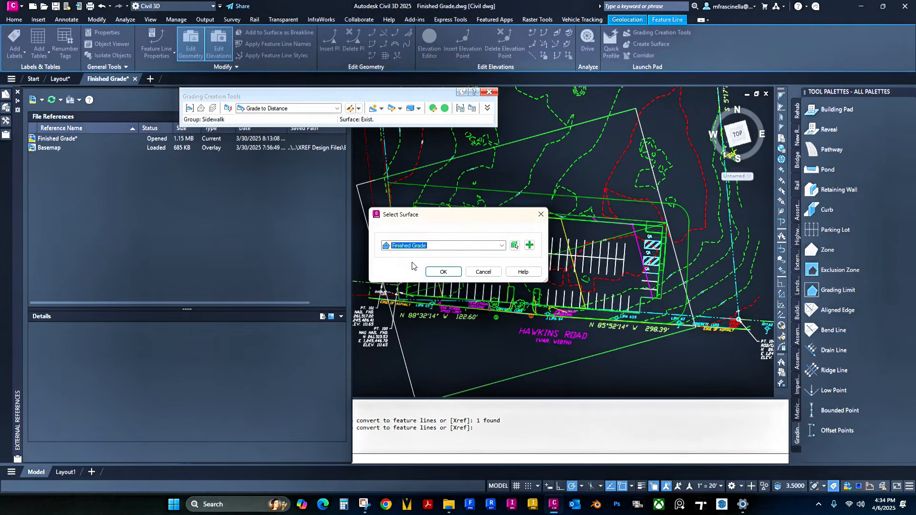
pyautogui.click(438, 273)
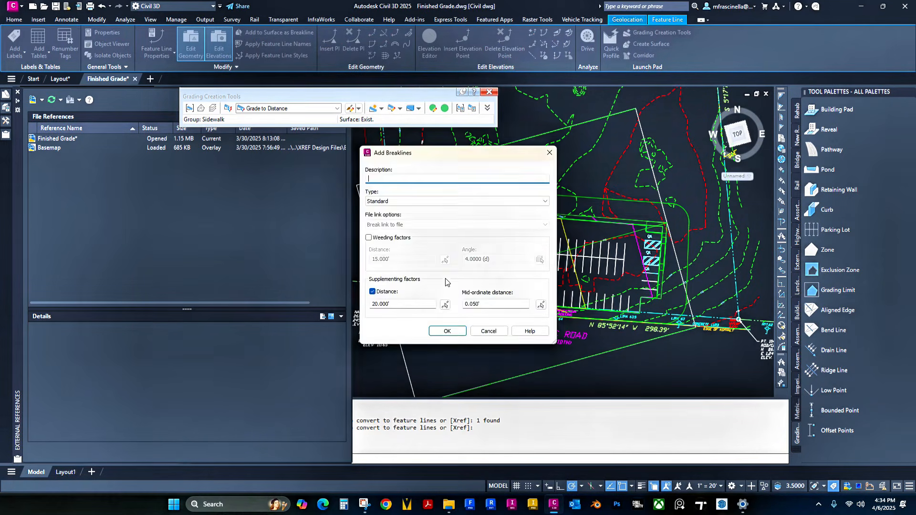
pyautogui.click(447, 331)
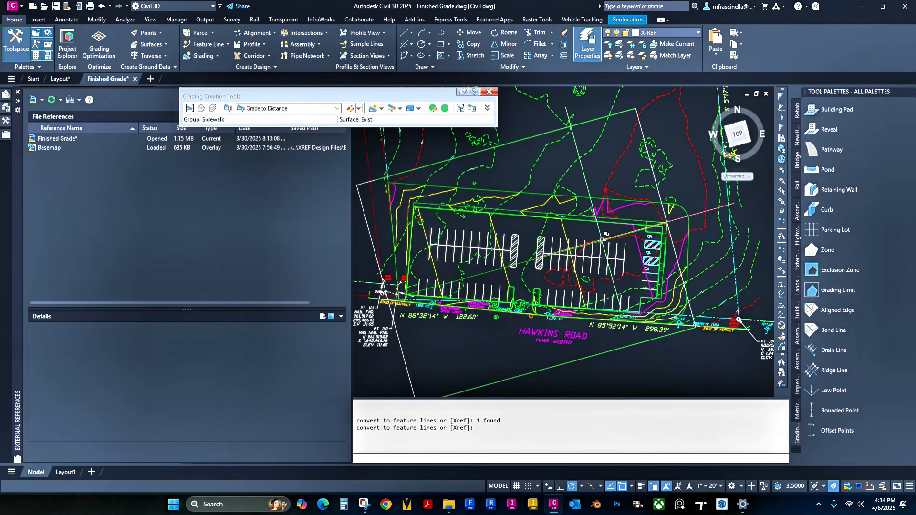
# Step: Filter the layer list to non-Xref layers and make C-TOPO-CONT-USER the current layer
pyautogui.scroll(2, 690, 261)
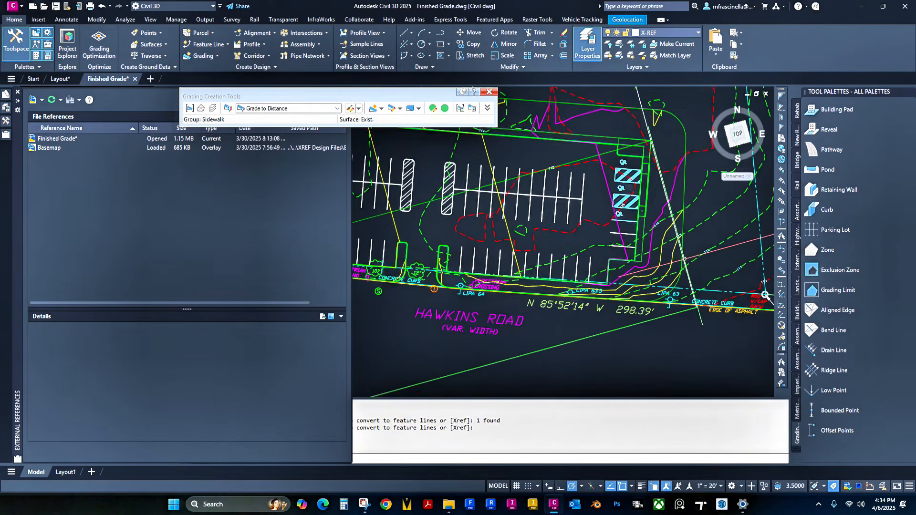
pyautogui.moveTo(766, 295); pyautogui.dragTo(771, 351, button='middle')
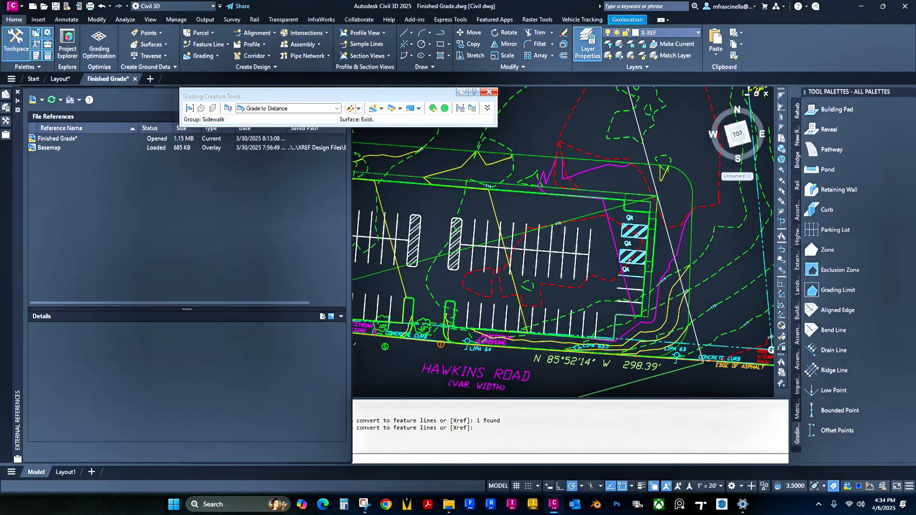
pyautogui.moveTo(568, 178); pyautogui.dragTo(569, 184, button='middle')
pyautogui.moveTo(476, 196)
pyautogui.mouseDown(button='middle')
pyautogui.moveTo(529, 195)
pyautogui.moveTo(568, 221)
pyautogui.moveTo(611, 232)
pyautogui.mouseUp(button='middle')
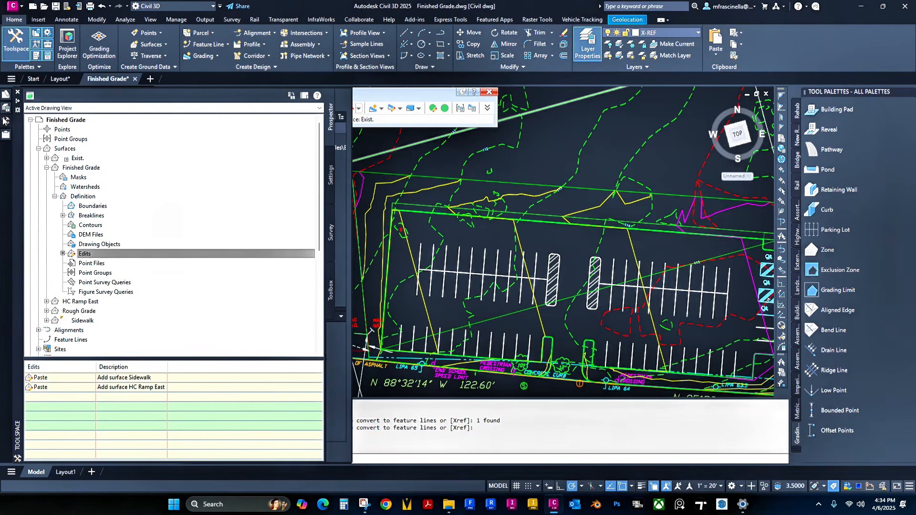
pyautogui.moveTo(7, 109)
pyautogui.click(76, 143)
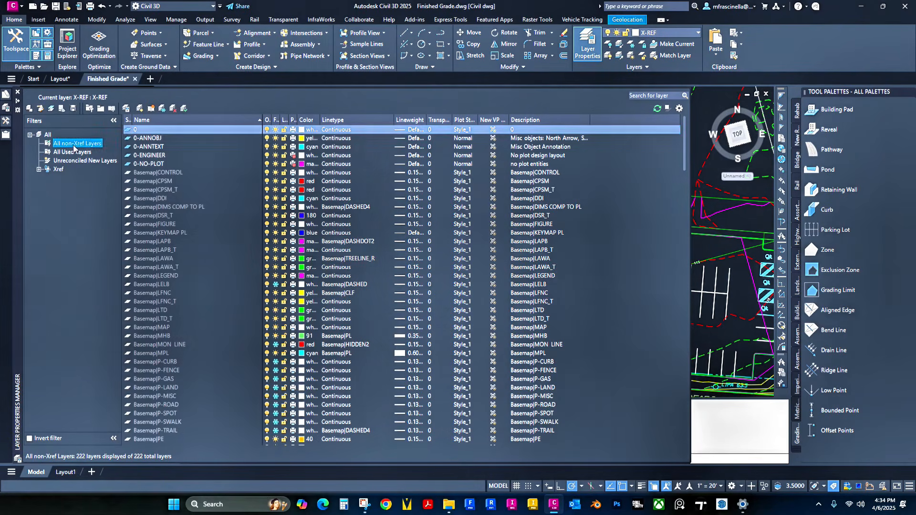
pyautogui.scroll(-10, 159, 292)
pyautogui.scroll(-10, 158, 292)
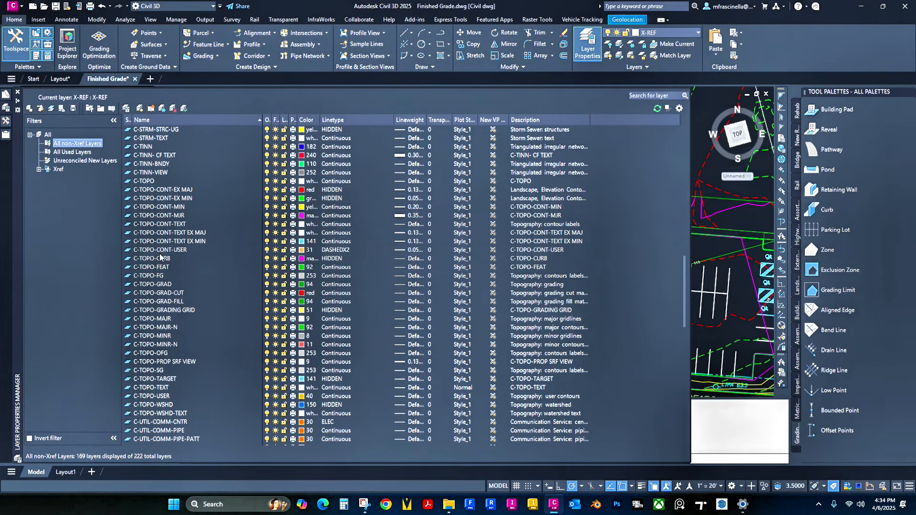
pyautogui.click(159, 252)
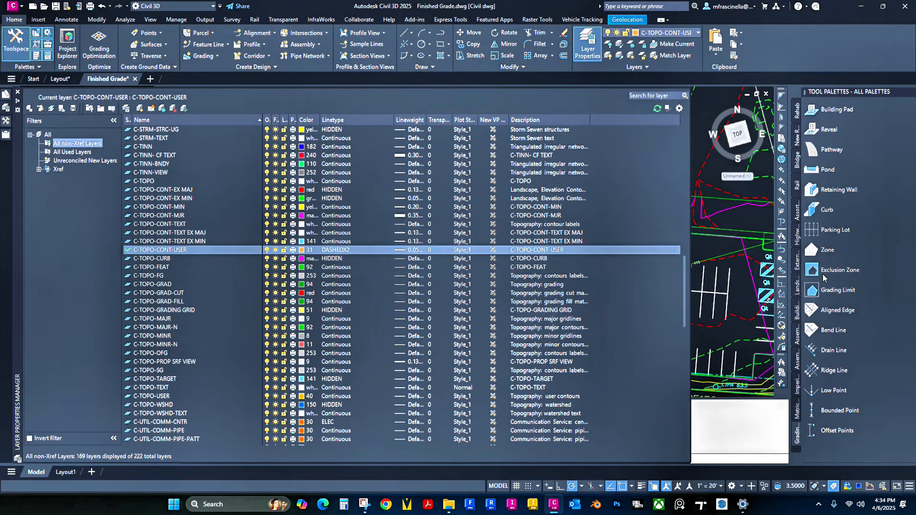
pyautogui.click(588, 42)
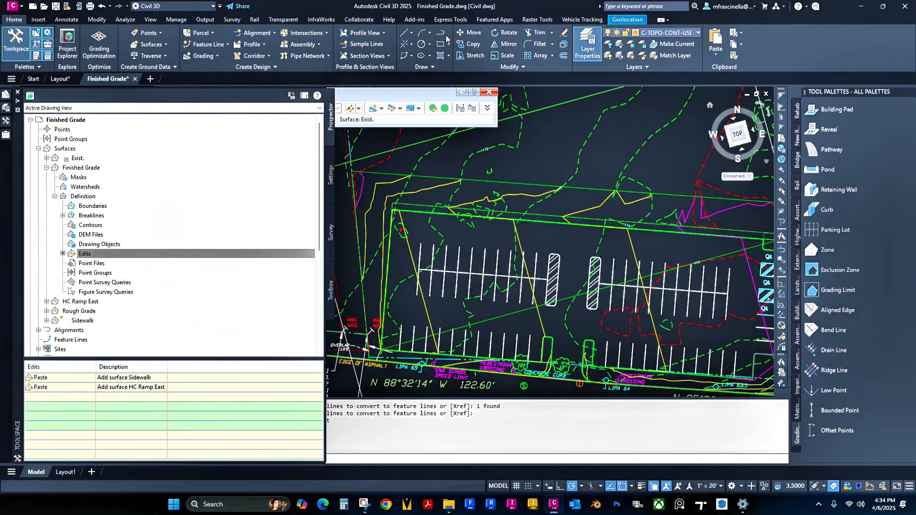
# Step: Draw a straight polyline from the existing 113 contour at the outer grading limit to the Finished Grade contour's corner on the inner offset line
pyautogui.scroll(6, 572, 190)
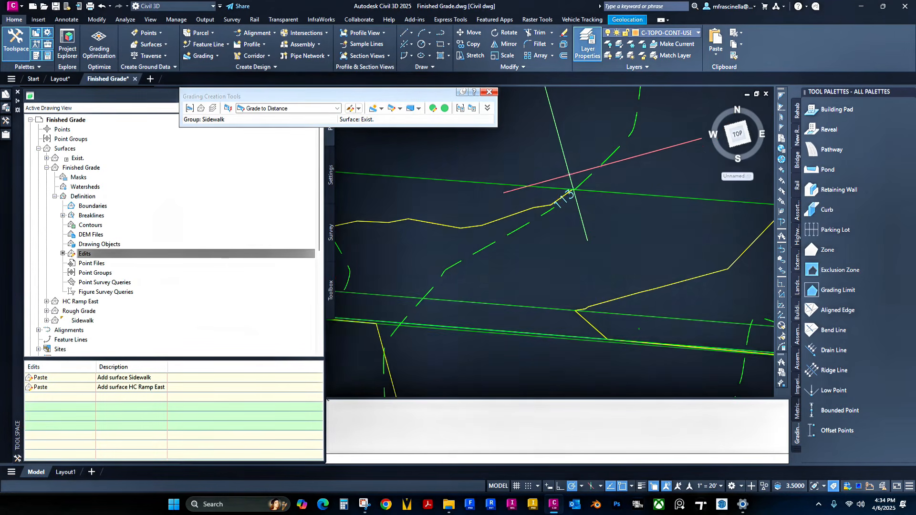
pyautogui.click(572, 190)
pyautogui.scroll(3, 567, 195)
pyautogui.scroll(-5, 456, 233)
pyautogui.moveTo(450, 241); pyautogui.dragTo(540, 215, button='middle')
pyautogui.scroll(2, 401, 221)
pyautogui.click(400, 220)
pyautogui.scroll(3, 396, 229)
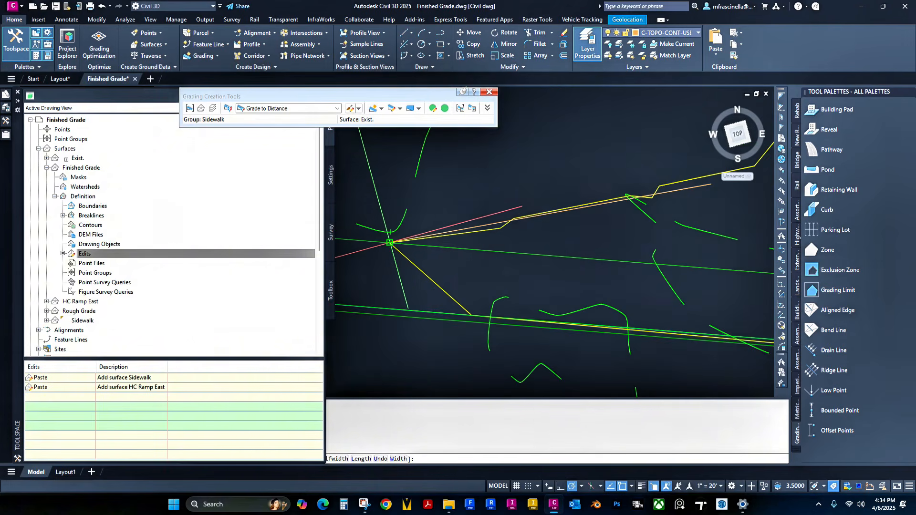
pyautogui.press('Escape')
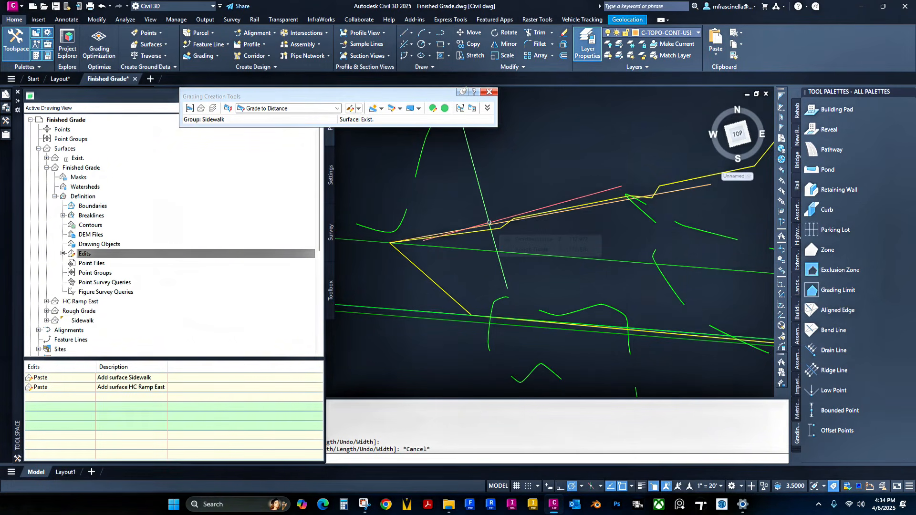
# Step: Select the new polyline and check its end connections and its elevation in the object properties
pyautogui.click(489, 223)
pyautogui.scroll(-2, 525, 221)
pyautogui.moveTo(615, 200); pyautogui.dragTo(525, 219, button='middle')
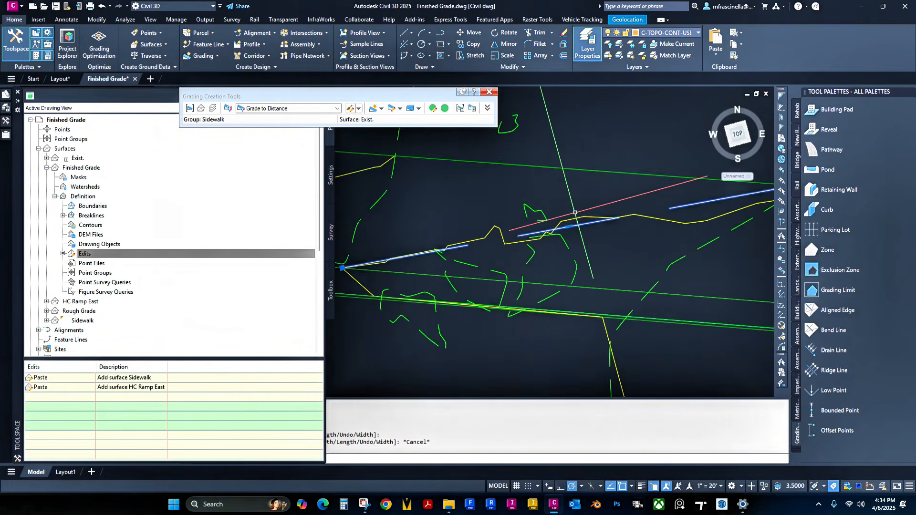
pyautogui.moveTo(669, 198); pyautogui.dragTo(573, 220, button='middle')
pyautogui.scroll(5, 578, 208)
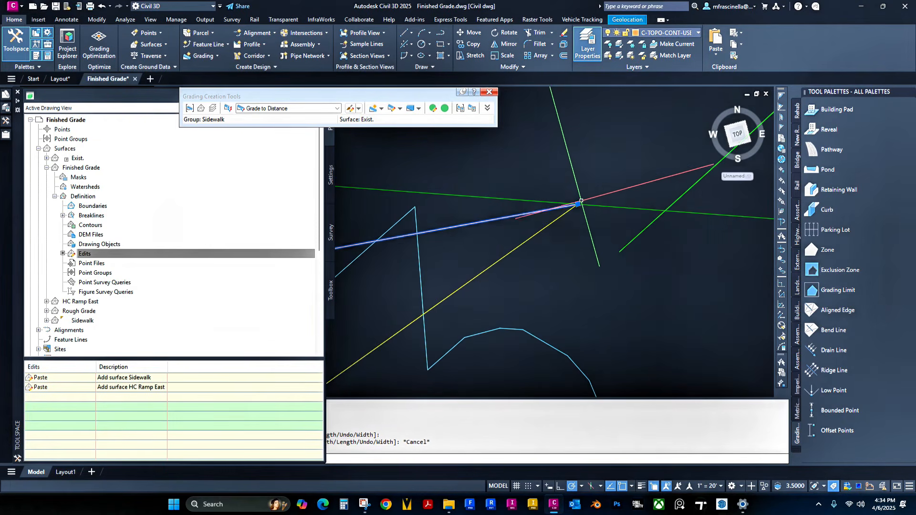
pyautogui.scroll(-5, 579, 209)
pyautogui.scroll(-2, 579, 210)
pyautogui.moveTo(431, 250); pyautogui.dragTo(620, 221, button='middle')
pyautogui.scroll(4, 500, 219)
pyautogui.click(147, 159)
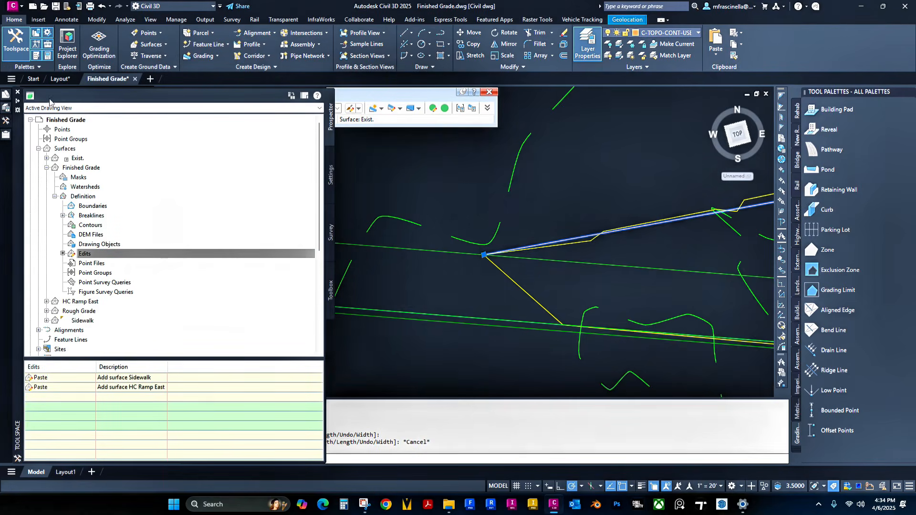
pyautogui.click(147, 94)
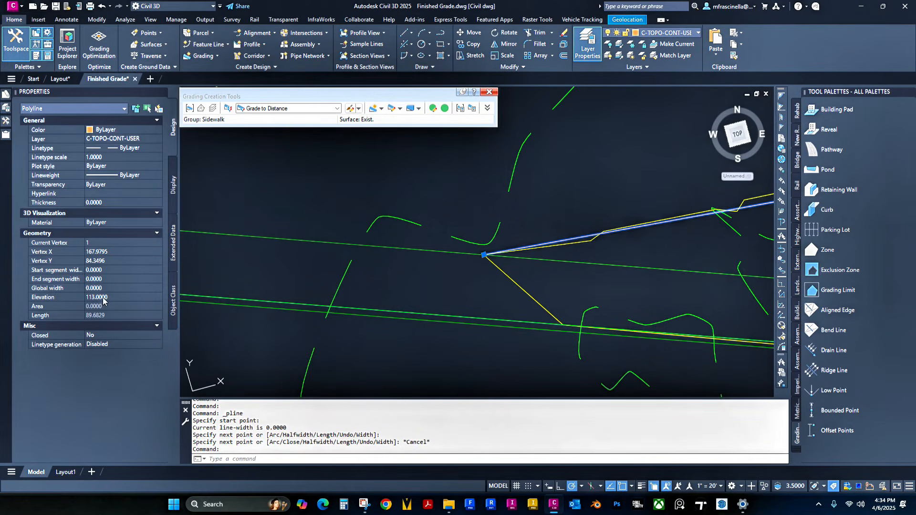
pyautogui.scroll(-3, 477, 239)
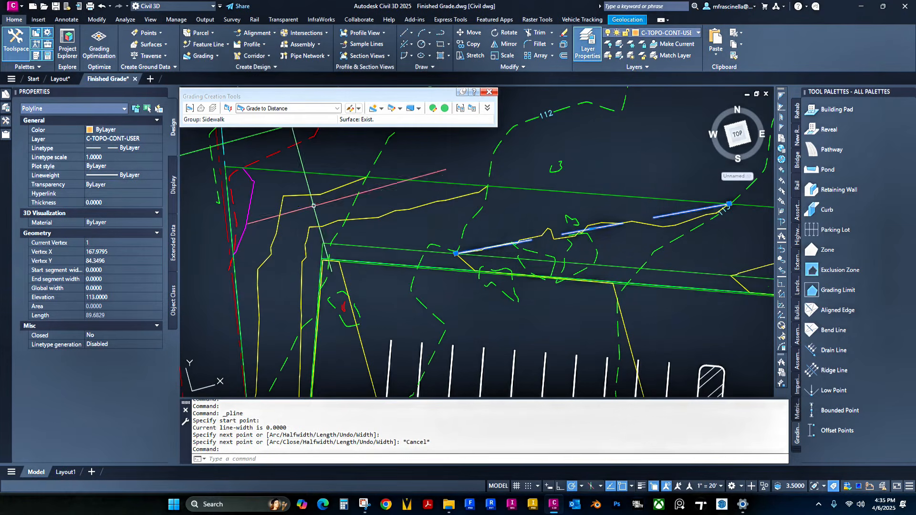
# Step: Add the selected polyline to Finished Grade as contour data with 20' supplementing distance and 0.05' mid-ordinate distance
pyautogui.click(6, 122)
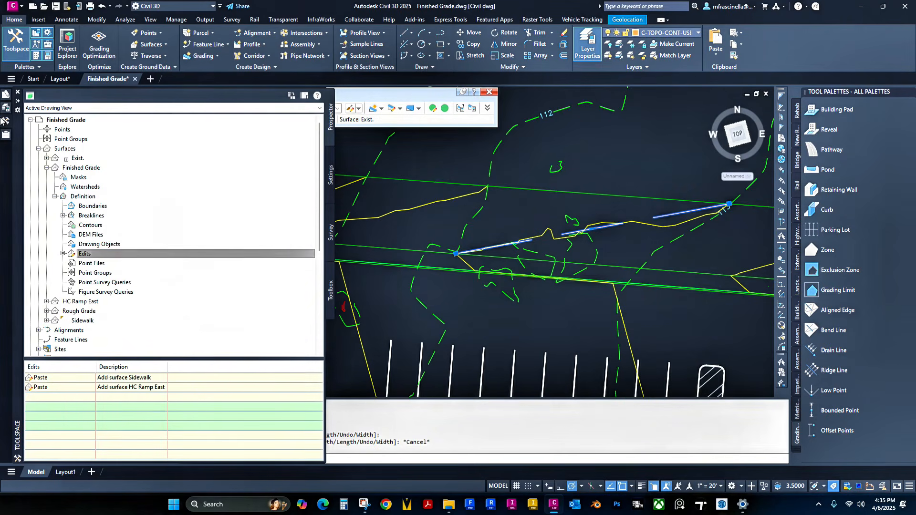
pyautogui.click(90, 226)
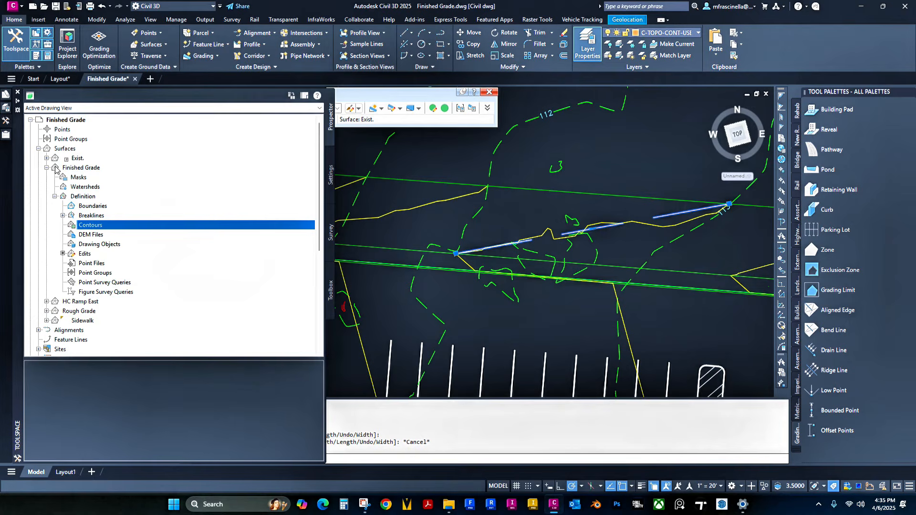
pyautogui.rightClick(89, 229)
pyautogui.click(116, 233)
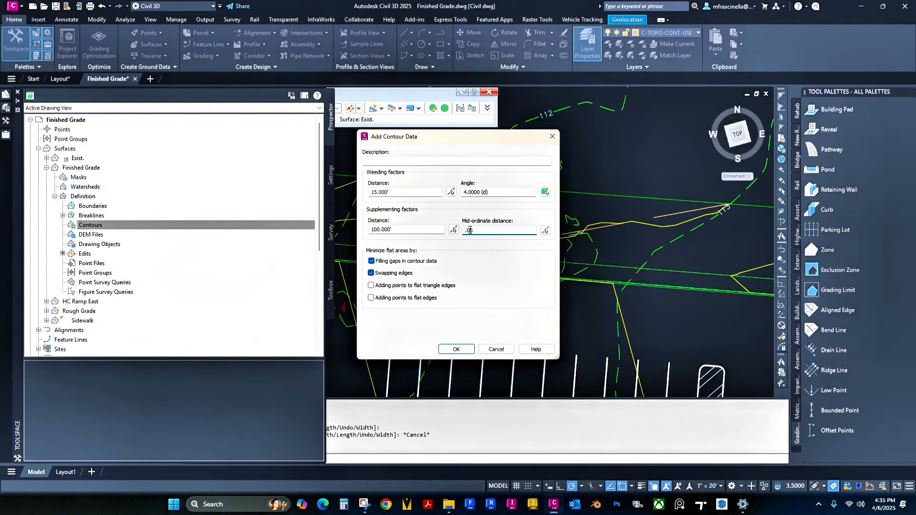
pyautogui.moveTo(397, 231); pyautogui.dragTo(359, 225)
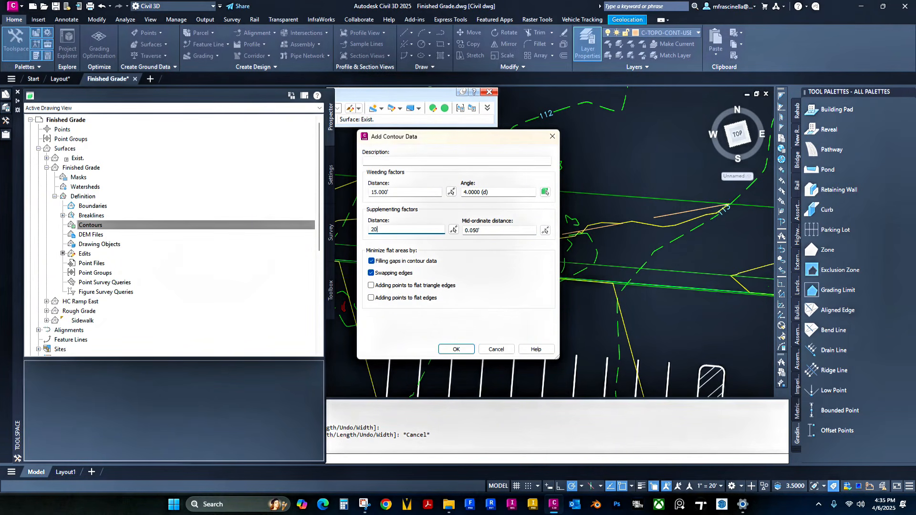
pyautogui.click(456, 349)
# Step: Examine the rebuilt Finished Grade contours around the whole parking lot and its outer limit
pyautogui.scroll(-3, 466, 347)
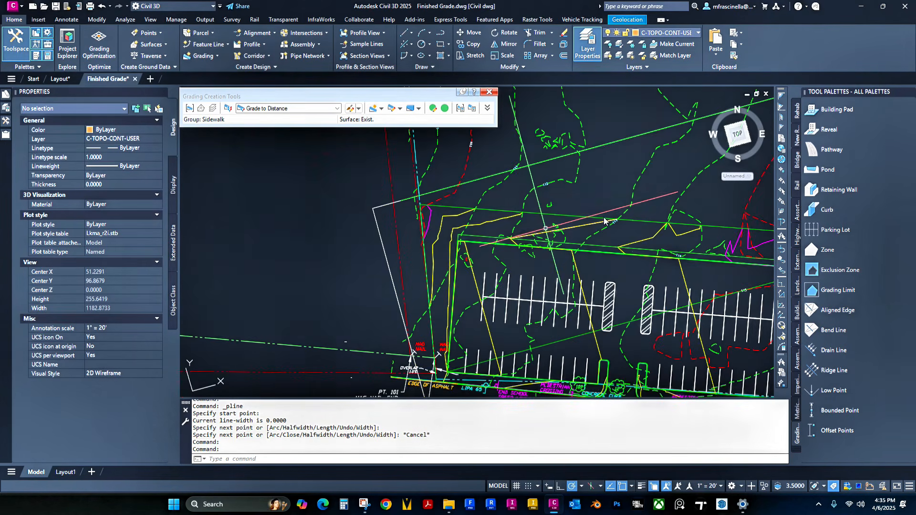
pyautogui.scroll(3, 604, 221)
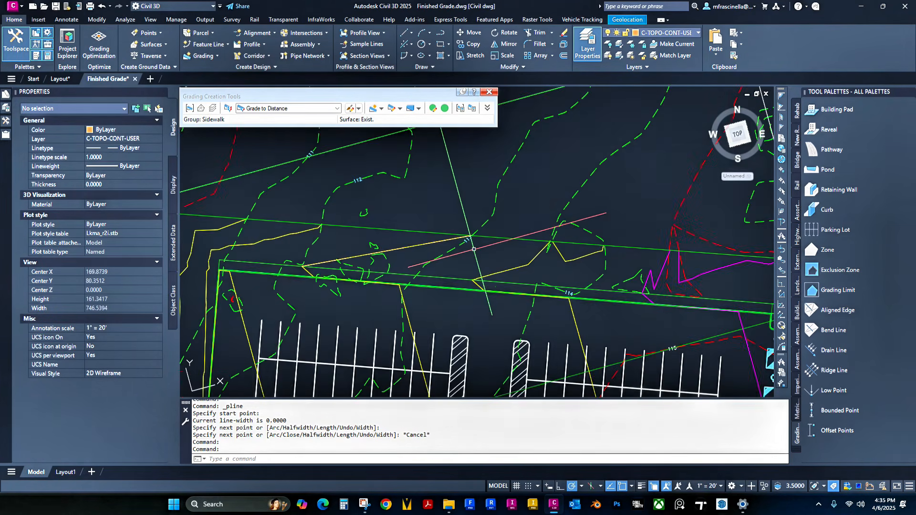
pyautogui.moveTo(465, 224); pyautogui.dragTo(602, 202, button='middle')
pyautogui.scroll(-1, 402, 238)
pyautogui.moveTo(402, 239); pyautogui.dragTo(428, 136, button='middle')
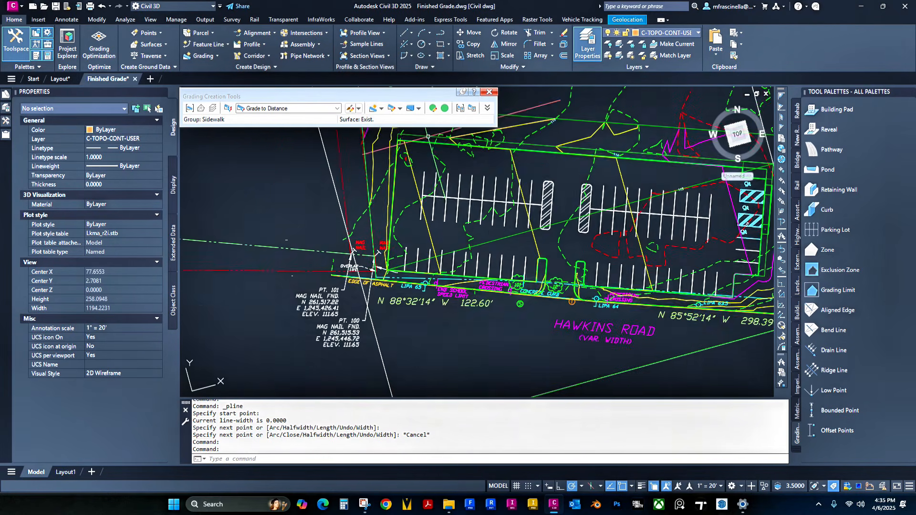
pyautogui.moveTo(453, 182); pyautogui.dragTo(382, 204, button='middle')
pyautogui.moveTo(634, 309)
pyautogui.mouseDown(button='middle')
pyautogui.moveTo(466, 277)
pyautogui.moveTo(525, 251)
pyautogui.moveTo(497, 194)
pyautogui.moveTo(497, 163)
pyautogui.mouseUp(button='middle')
pyautogui.scroll(1, 528, 296)
pyautogui.scroll(1, 468, 267)
pyautogui.scroll(-2, 497, 162)
pyautogui.moveTo(500, 186); pyautogui.dragTo(513, 331, button='middle')
pyautogui.moveTo(548, 210); pyautogui.dragTo(589, 258, button='middle')
pyautogui.scroll(1, 480, 250)
pyautogui.moveTo(478, 221); pyautogui.dragTo(568, 227, button='middle')
pyautogui.scroll(-1, 568, 227)
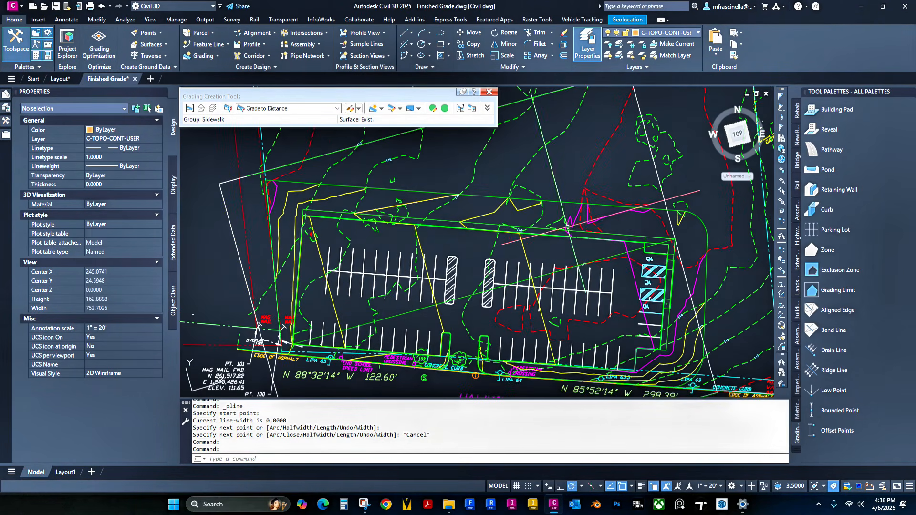
# Step: Inspect the outer feature line's points where the jagged contour meets existing grade north of the parking rows
pyautogui.scroll(5, 568, 228)
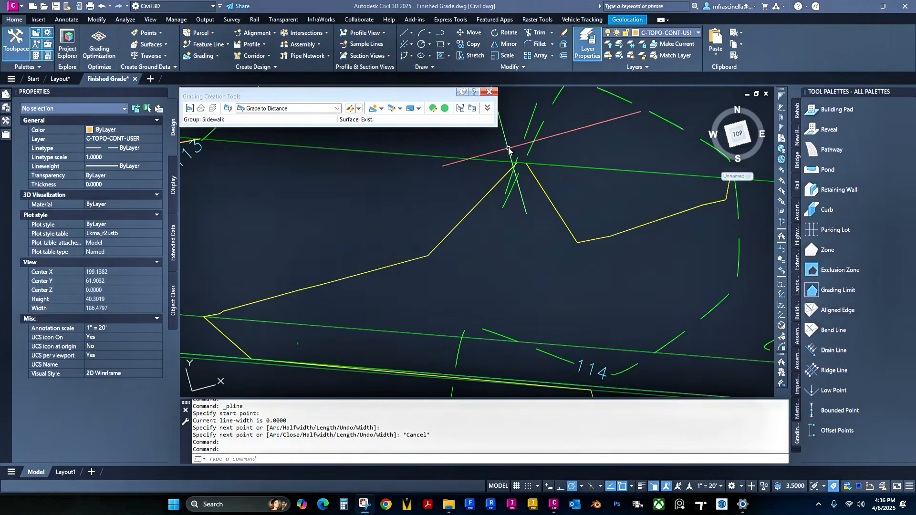
pyautogui.scroll(-2, 521, 164)
pyautogui.press('Escape')
pyautogui.click(524, 172)
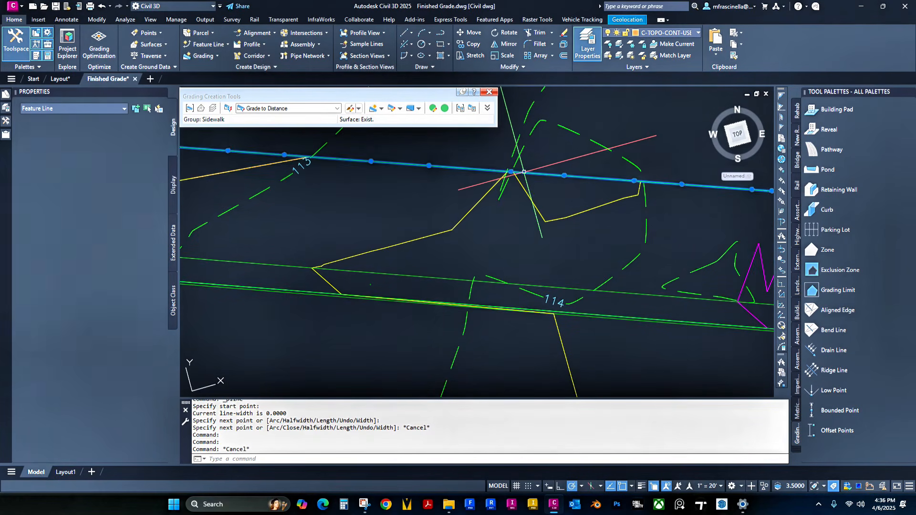
pyautogui.scroll(-2, 525, 175)
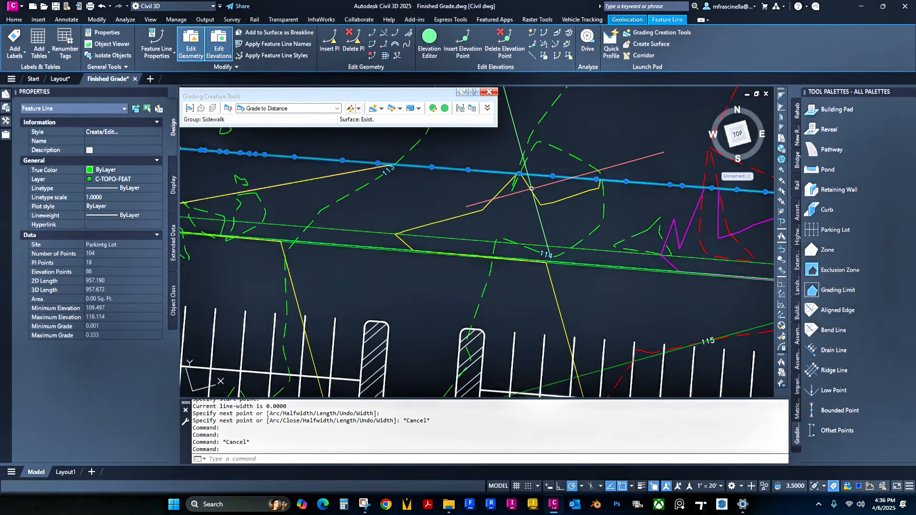
pyautogui.scroll(2, 525, 172)
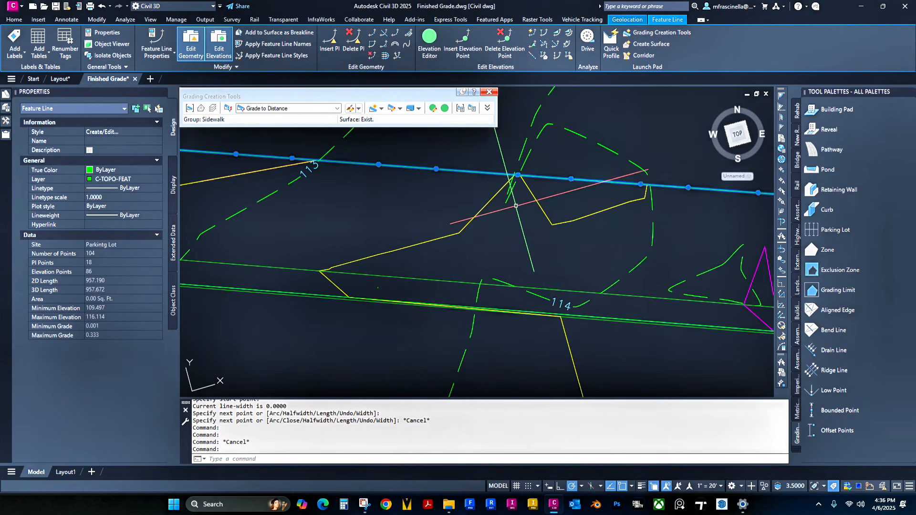
pyautogui.press('Escape')
pyautogui.scroll(-2, 516, 205)
pyautogui.moveTo(522, 236); pyautogui.dragTo(522, 196, button='middle')
pyautogui.scroll(4, 525, 157)
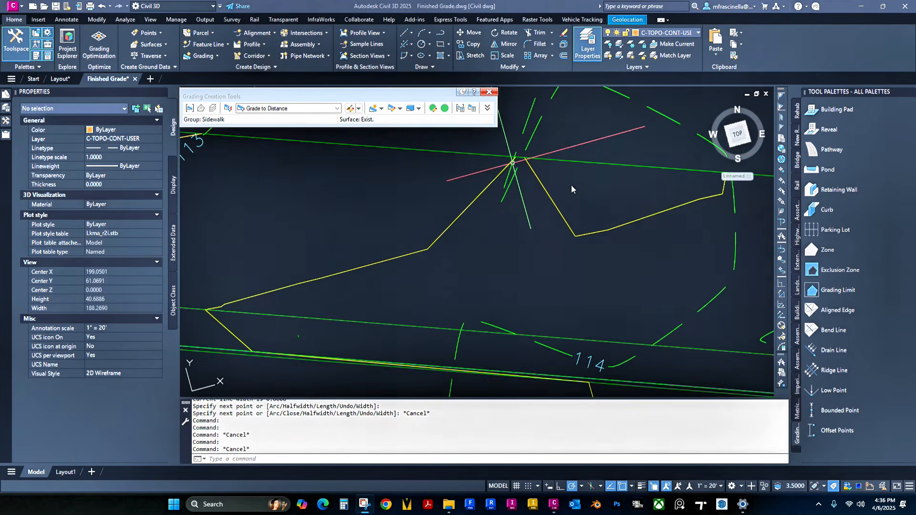
# Step: Draw a straight polyline from the existing 115 contour at the outer limit to the magenta contour's corner on the inner offset line
pyautogui.scroll(-8, 572, 189)
pyautogui.scroll(4, 549, 200)
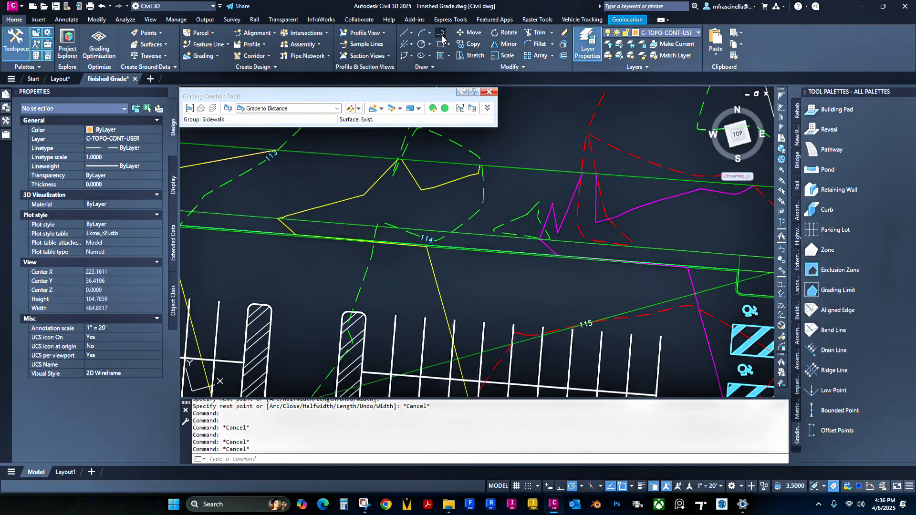
pyautogui.click(441, 33)
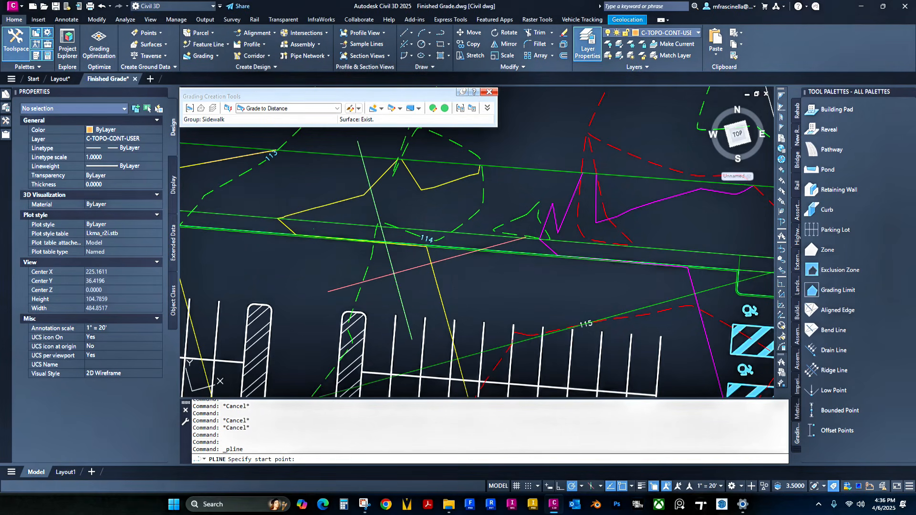
pyautogui.write('pl')
pyautogui.press('Return')
pyautogui.scroll(5, 580, 210)
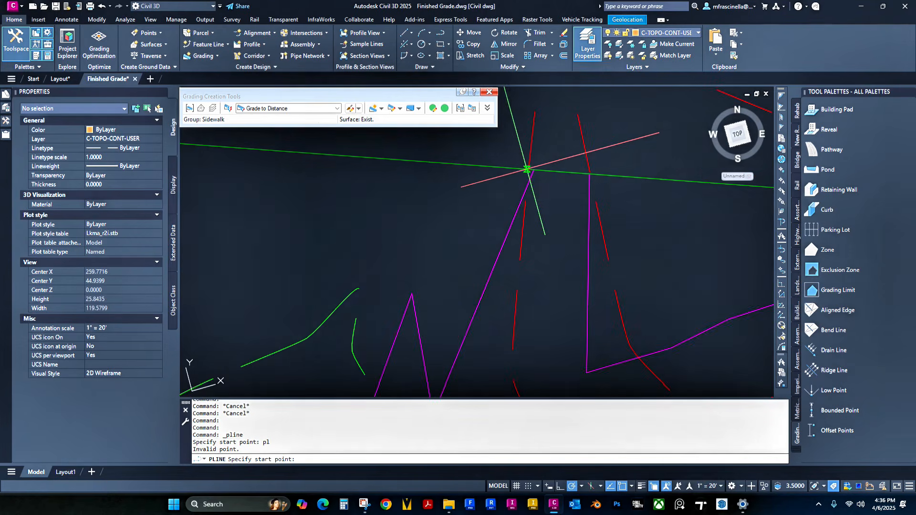
pyautogui.click(530, 174)
pyautogui.click(423, 290)
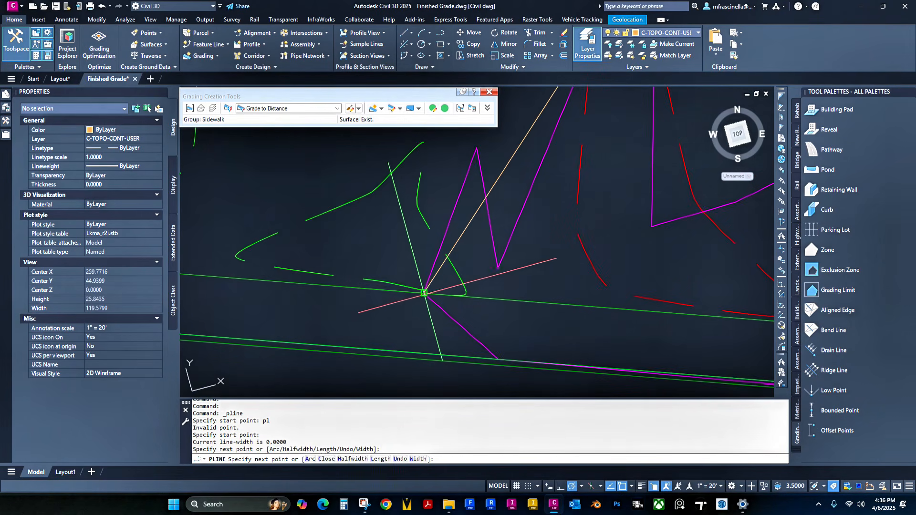
pyautogui.press('Escape')
pyautogui.scroll(-5, 539, 162)
pyautogui.scroll(4, 539, 195)
# Step: Draw a second polyline from the magenta contour's east leg at the outer limit, with a straight segment and an arc ending at the existing contour
pyautogui.press('Return')
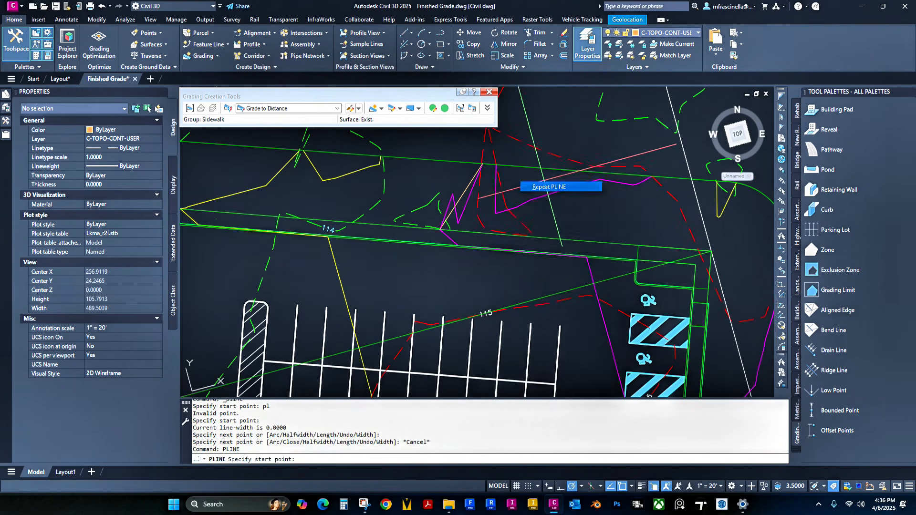
pyautogui.click(467, 169)
pyautogui.scroll(-2, 557, 194)
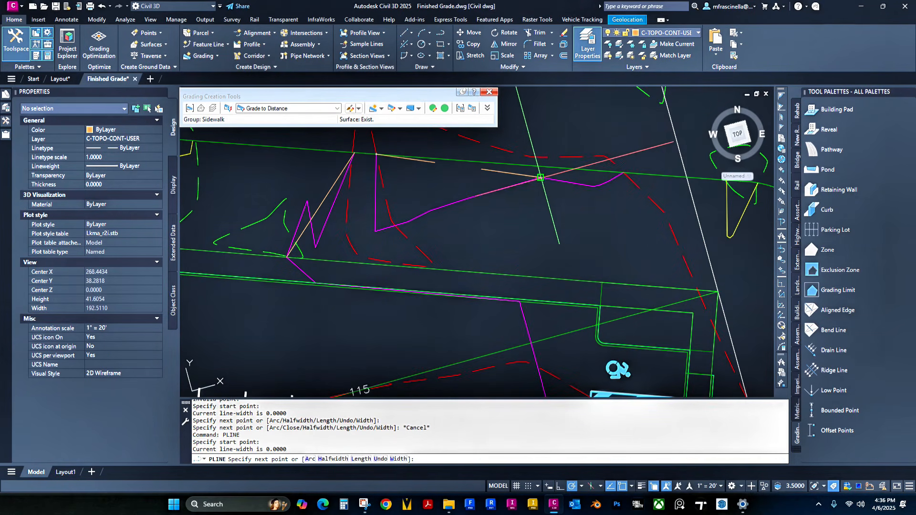
pyautogui.click(541, 177)
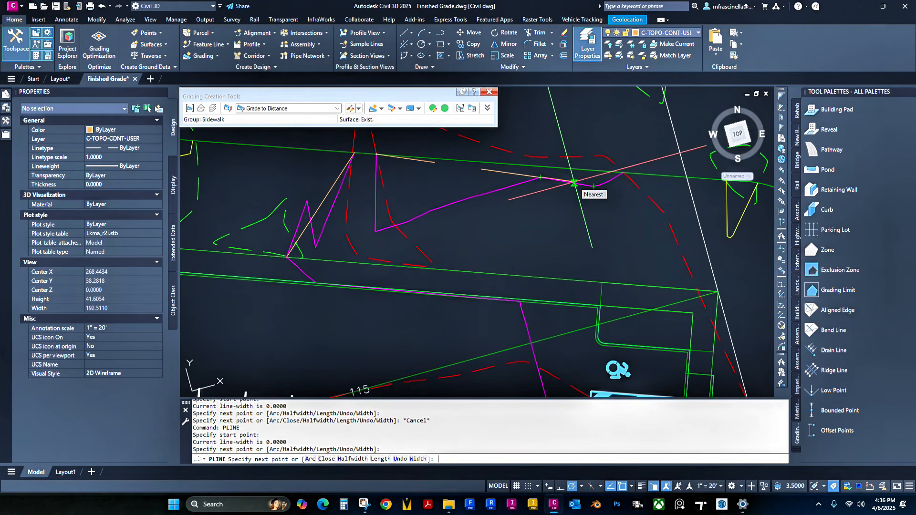
pyautogui.click(574, 183)
pyautogui.write('a')
pyautogui.press('Return')
pyautogui.scroll(3, 574, 183)
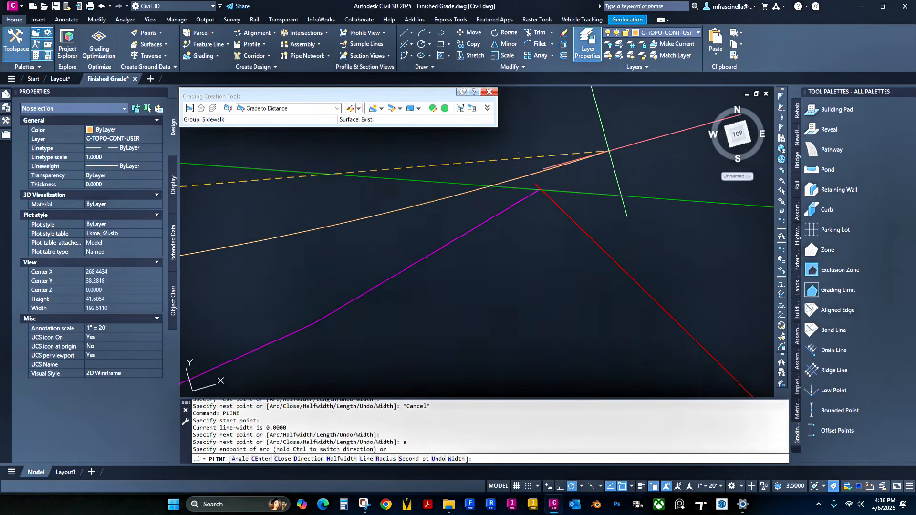
pyautogui.rightClick(555, 193)
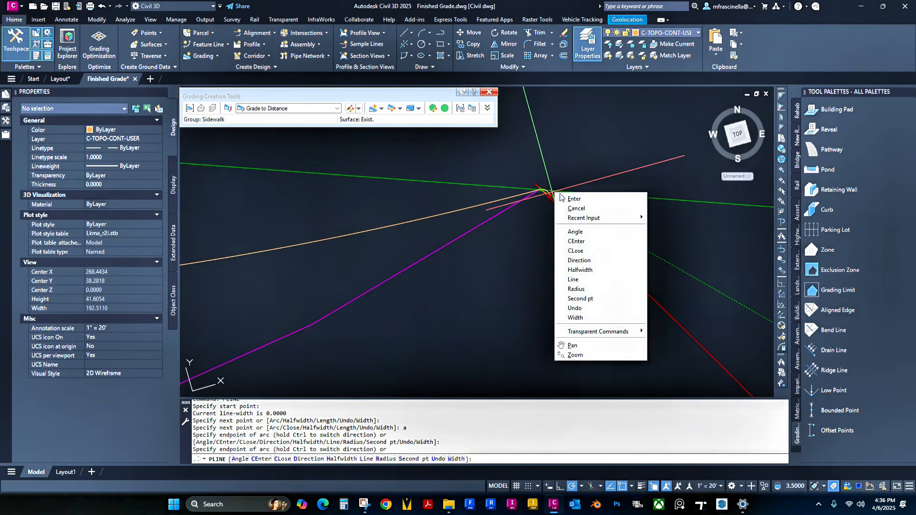
pyautogui.click(582, 198)
# Step: Add the two hand-drawn 115 polylines to the Finished Grade surface as contour data, keeping the preset weeding and supplementing factors
pyautogui.scroll(-5, 531, 204)
pyautogui.click(460, 217)
pyautogui.click(438, 208)
pyautogui.scroll(-4, 473, 207)
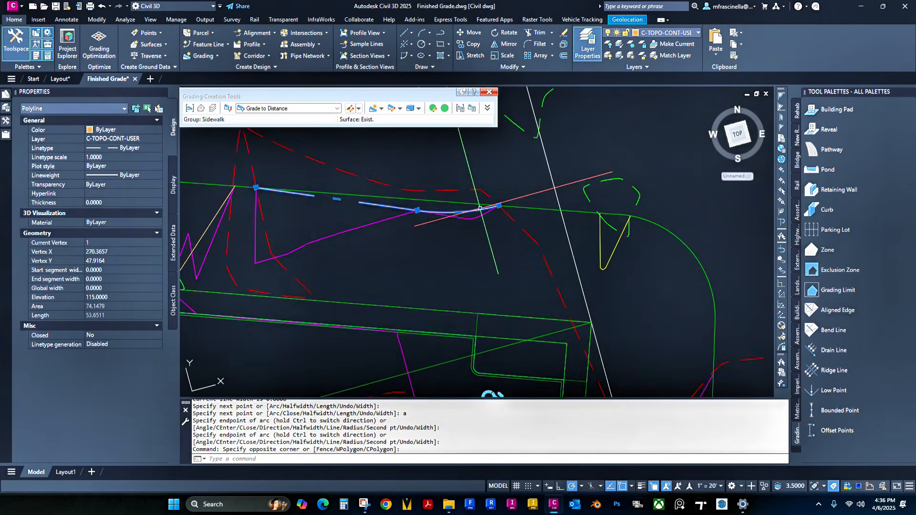
pyautogui.moveTo(499, 209); pyautogui.dragTo(592, 214, button='middle')
pyautogui.scroll(-2, 558, 217)
pyautogui.click(464, 215)
pyautogui.click(462, 216)
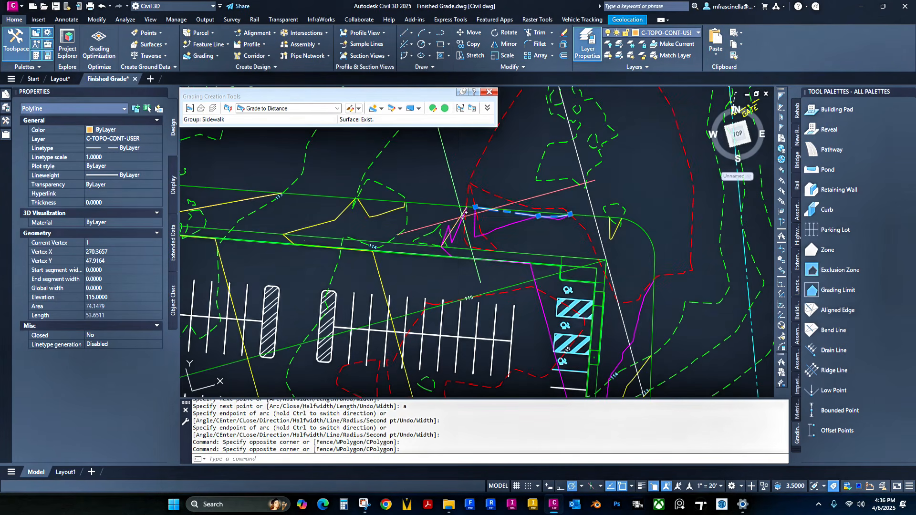
pyautogui.click(459, 212)
pyautogui.click(499, 267)
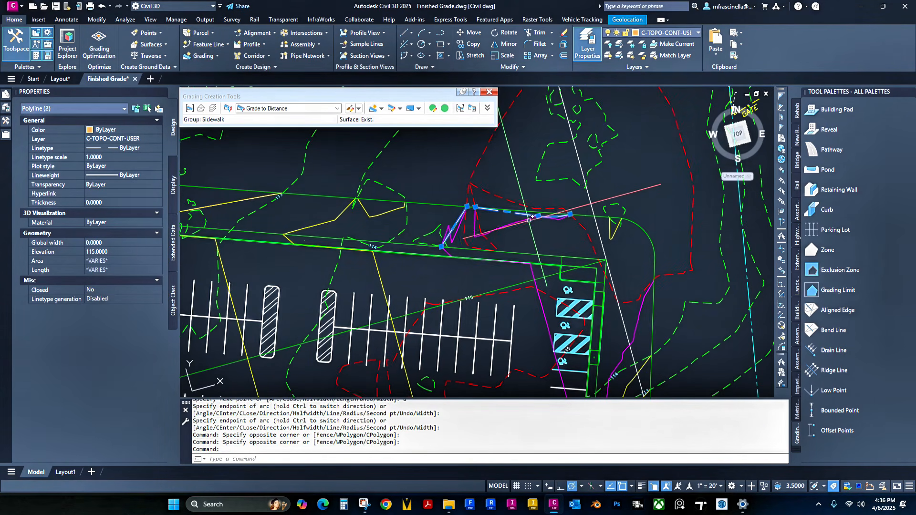
pyautogui.scroll(-2, 413, 212)
pyautogui.moveTo(6, 121)
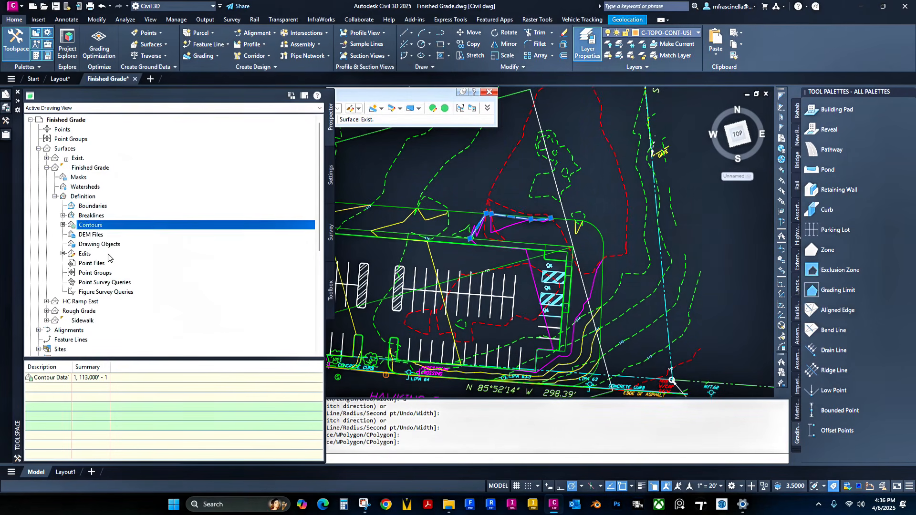
pyautogui.rightClick(87, 225)
pyautogui.click(114, 228)
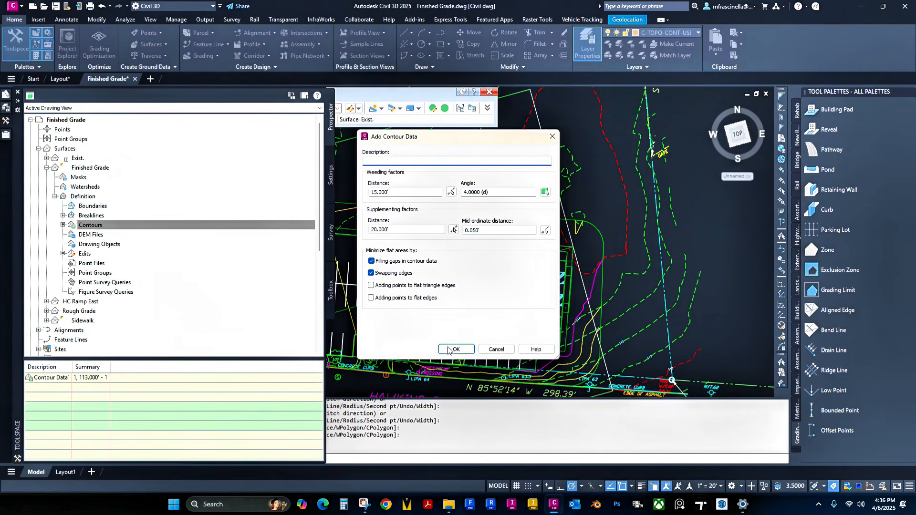
pyautogui.click(456, 354)
# Step: Examine the rebuilt Finished Grade contours north of the parking rows and along the Hawkins Road frontage
pyautogui.scroll(4, 514, 200)
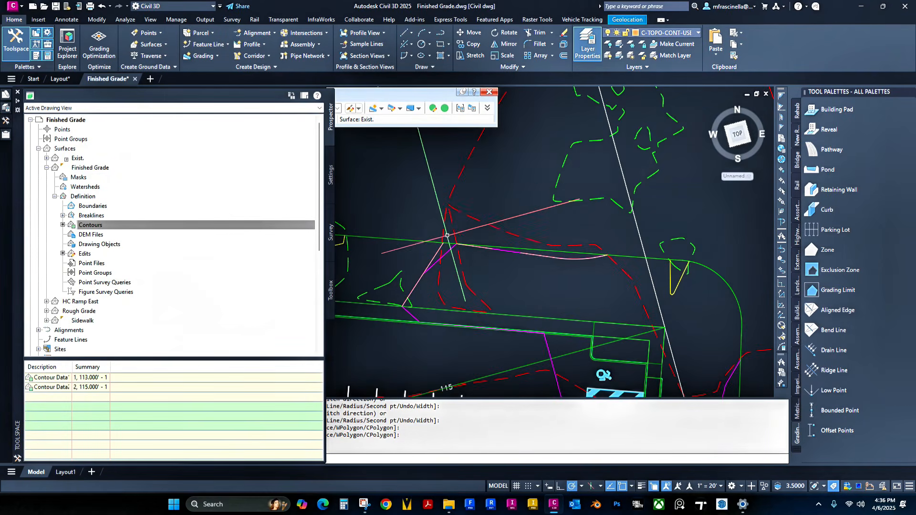
pyautogui.scroll(-4, 467, 215)
pyautogui.moveTo(482, 228); pyautogui.dragTo(472, 148, button='middle')
pyautogui.scroll(2, 472, 148)
pyautogui.moveTo(538, 267)
pyautogui.mouseDown(button='middle')
pyautogui.moveTo(562, 183)
pyautogui.moveTo(774, 162)
pyautogui.mouseUp(button='middle')
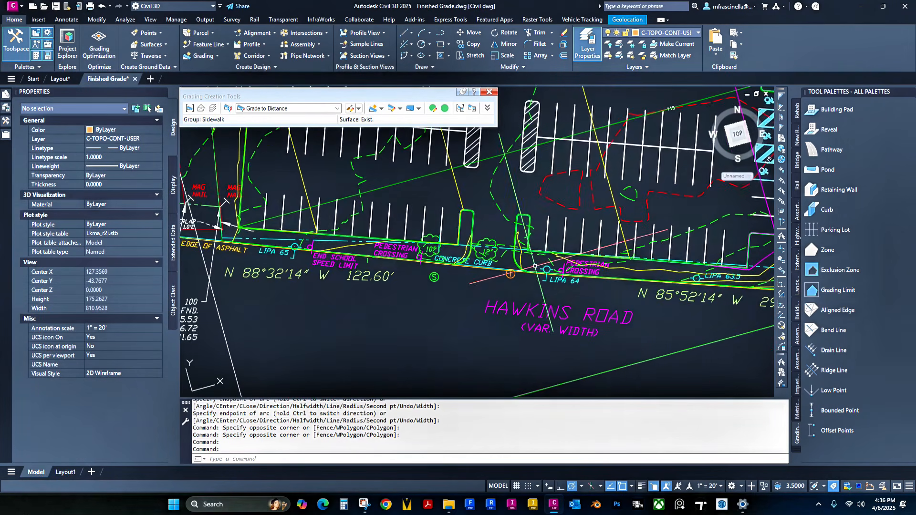
pyautogui.moveTo(500, 263)
pyautogui.mouseDown(button='middle')
pyautogui.moveTo(423, 229)
pyautogui.moveTo(439, 273)
pyautogui.moveTo(557, 363)
pyautogui.mouseUp(button='middle')
pyautogui.scroll(-1, 438, 272)
pyautogui.scroll(2, 429, 260)
pyautogui.moveTo(495, 219); pyautogui.dragTo(510, 271, button='middle')
# Step: Inspect the Finished Grade surface as a shaded 3D model in the Object Viewer, orbiting to low side views of the lot
pyautogui.click(394, 179)
pyautogui.rightClick(384, 176)
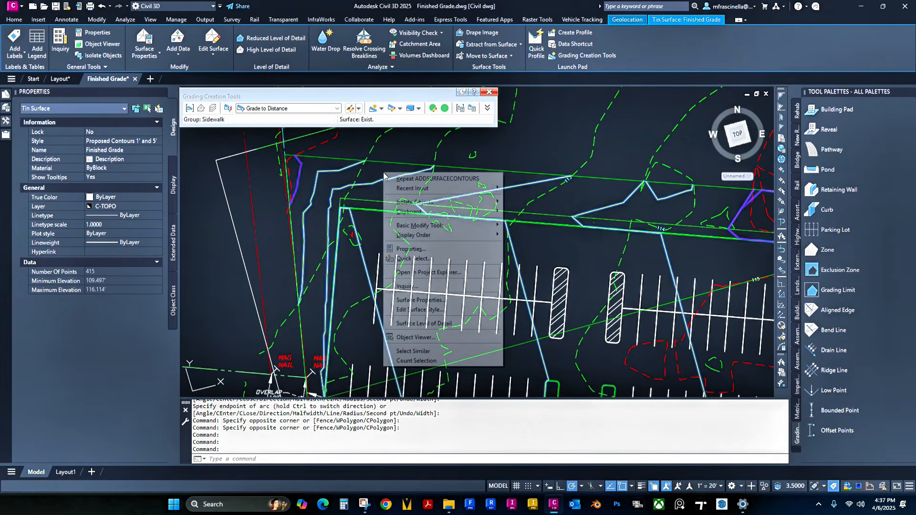
pyautogui.click(416, 337)
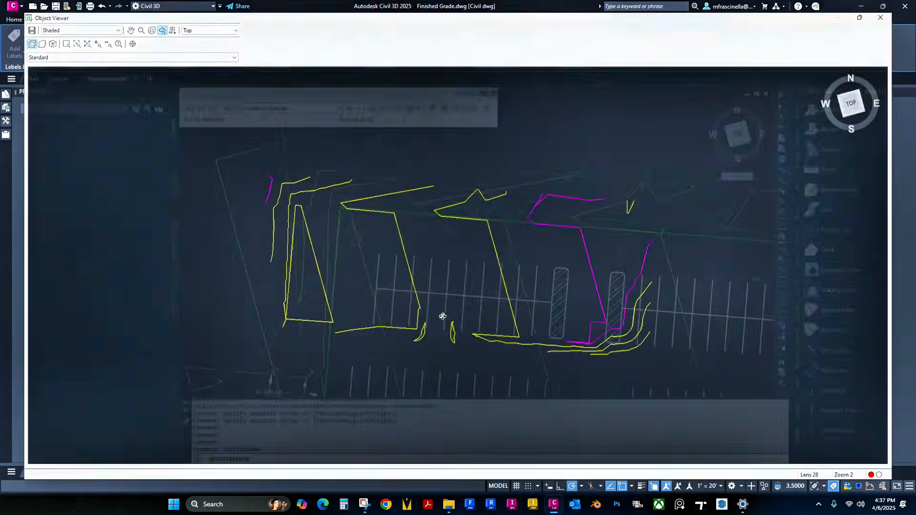
pyautogui.moveTo(525, 286)
pyautogui.mouseDown()
pyautogui.moveTo(571, 156)
pyautogui.moveTo(563, 248)
pyautogui.moveTo(501, 234)
pyautogui.moveTo(509, 219)
pyautogui.moveTo(542, 217)
pyautogui.moveTo(413, 226)
pyautogui.moveTo(605, 217)
pyautogui.mouseUp()
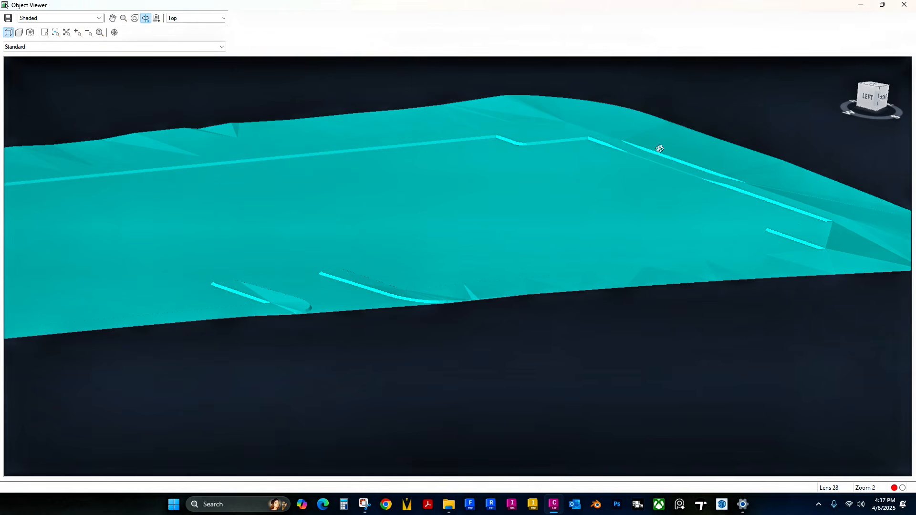
pyautogui.moveTo(744, 237); pyautogui.dragTo(710, 234)
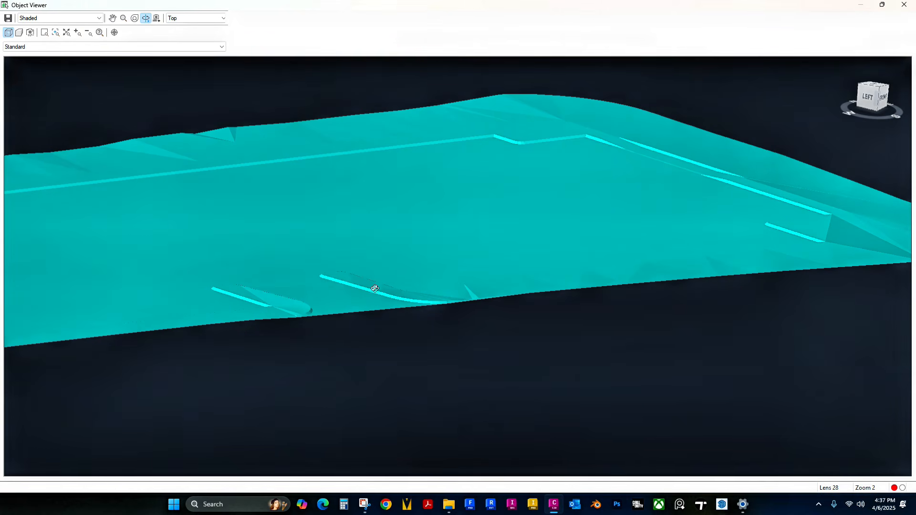
pyautogui.moveTo(375, 289)
pyautogui.mouseDown()
pyautogui.moveTo(493, 311)
pyautogui.moveTo(581, 281)
pyautogui.moveTo(675, 313)
pyautogui.moveTo(436, 381)
pyautogui.moveTo(382, 199)
pyautogui.moveTo(419, 218)
pyautogui.moveTo(478, 193)
pyautogui.mouseUp()
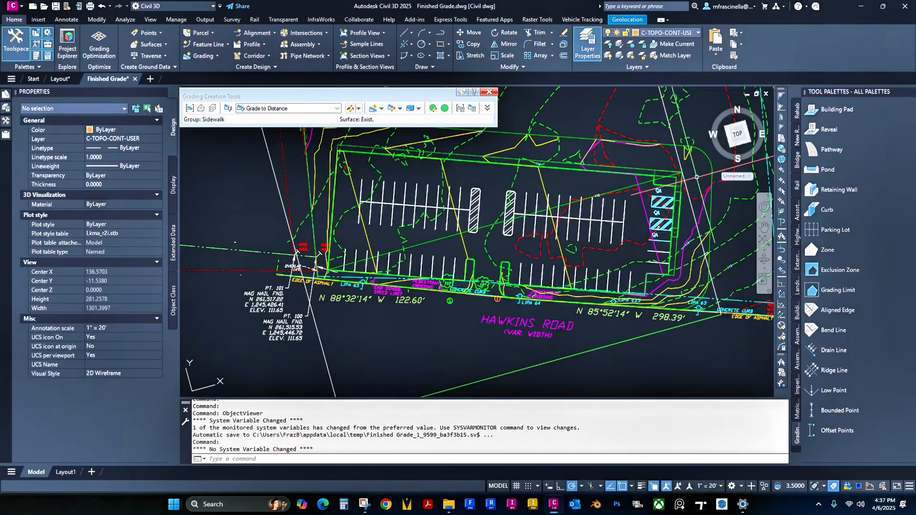
# Step: Review the parking lot in plan, from the Hawkins Road edge to the full extent of the Finished Grade contours
pyautogui.scroll(5, 328, 277)
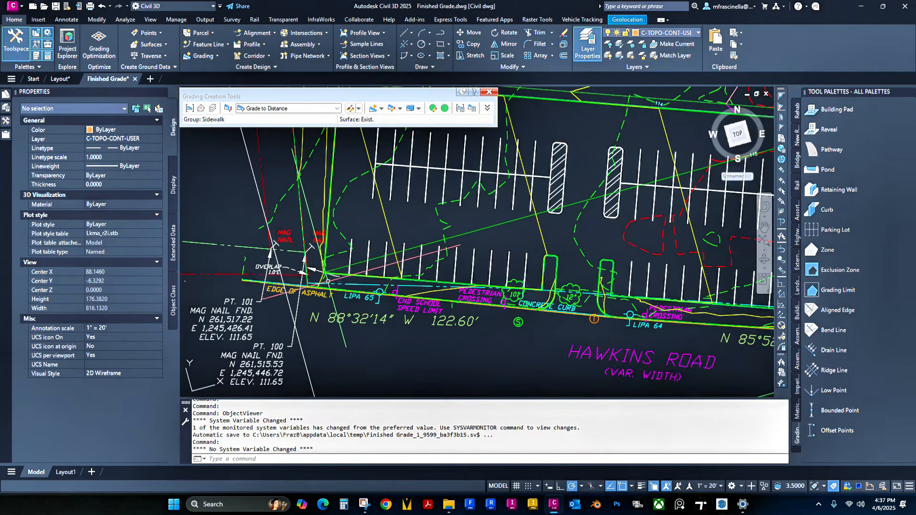
pyautogui.scroll(-3, 328, 279)
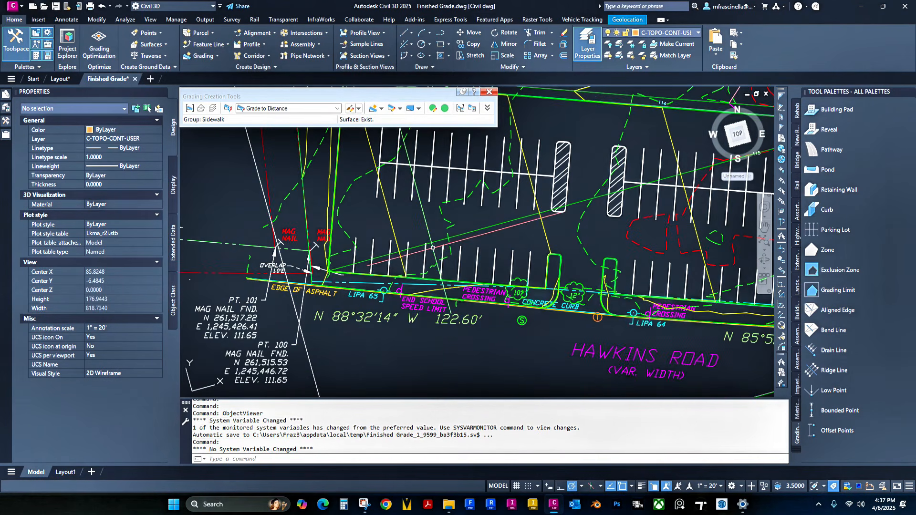
pyautogui.scroll(-3, 438, 258)
pyautogui.moveTo(439, 258)
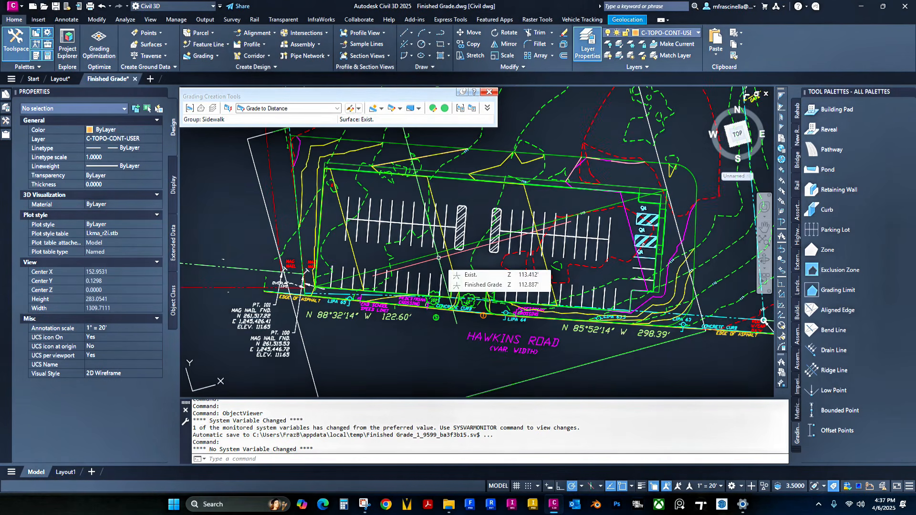